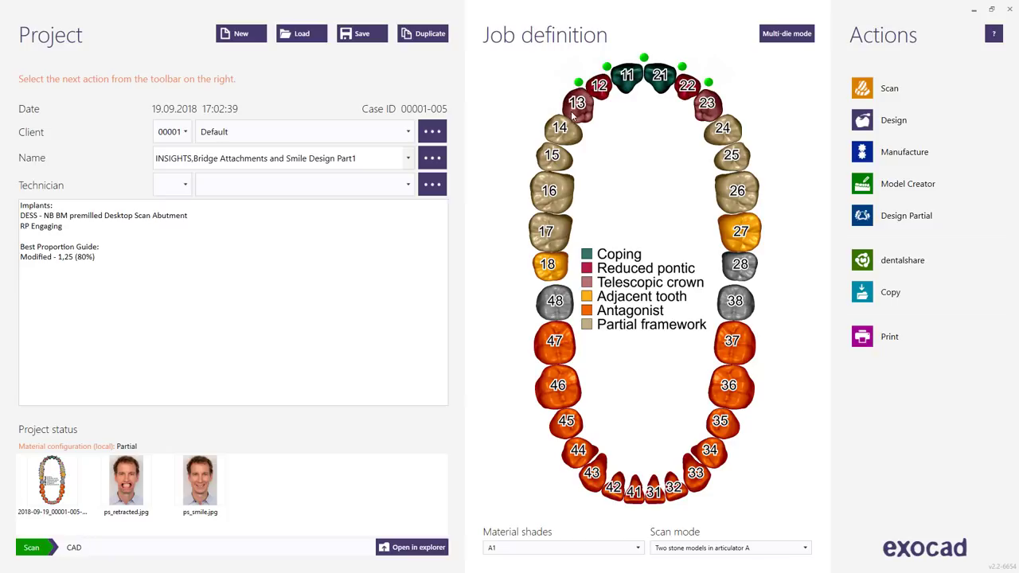
Review the material, options and parameters of tooth 13, and return to the job definition.
mouse_move(573, 112)
click(573, 106)
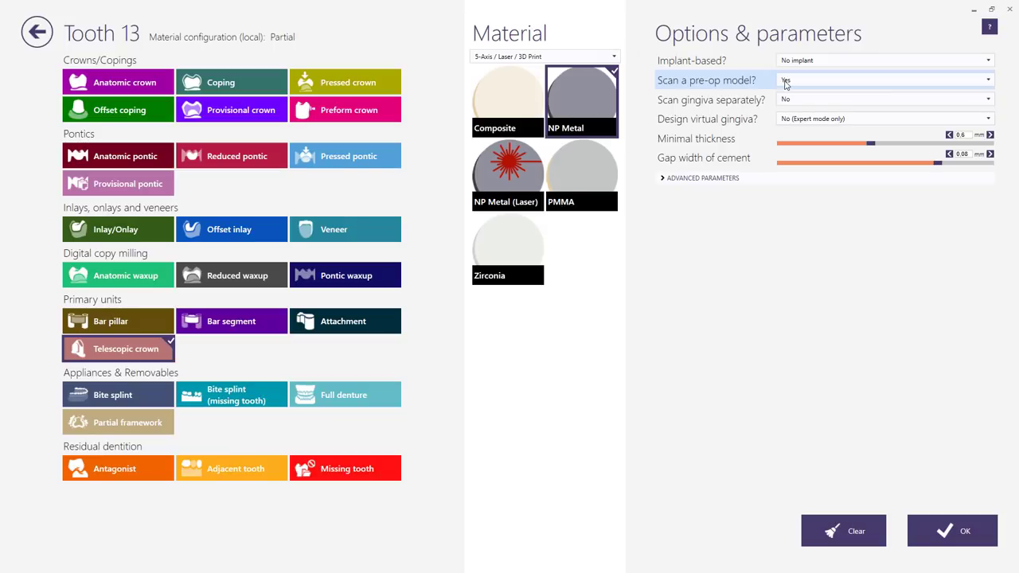
click(37, 31)
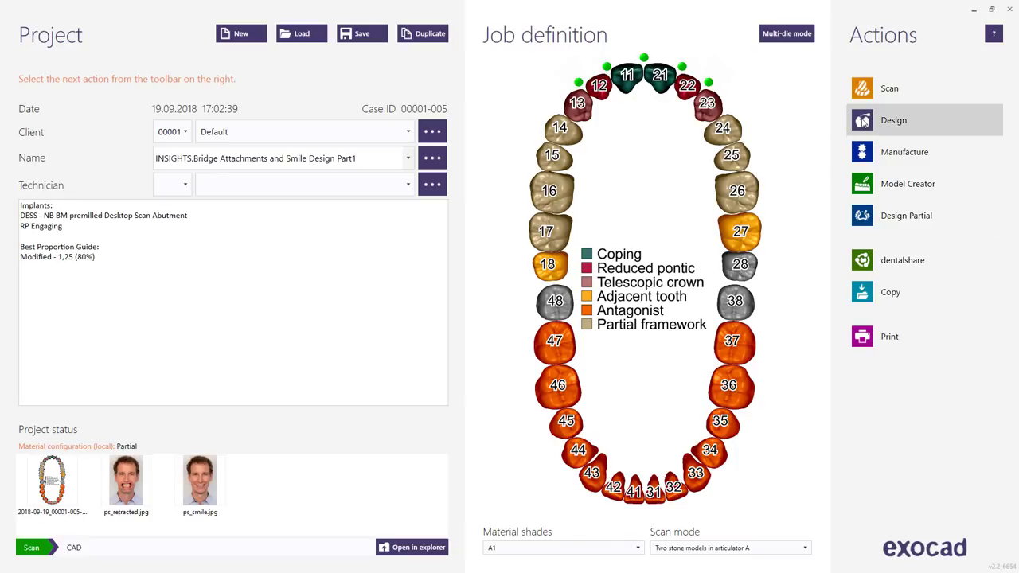
Start the case design, accept the pre-op scan placement and open the virtual articulator.
click(864, 119)
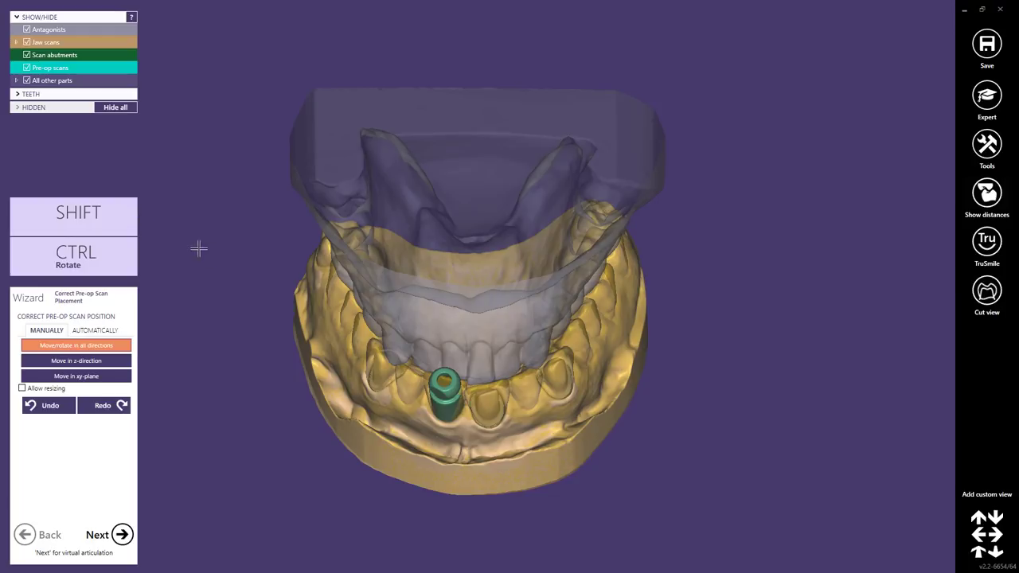
right_drag(382, 358, 382, 355)
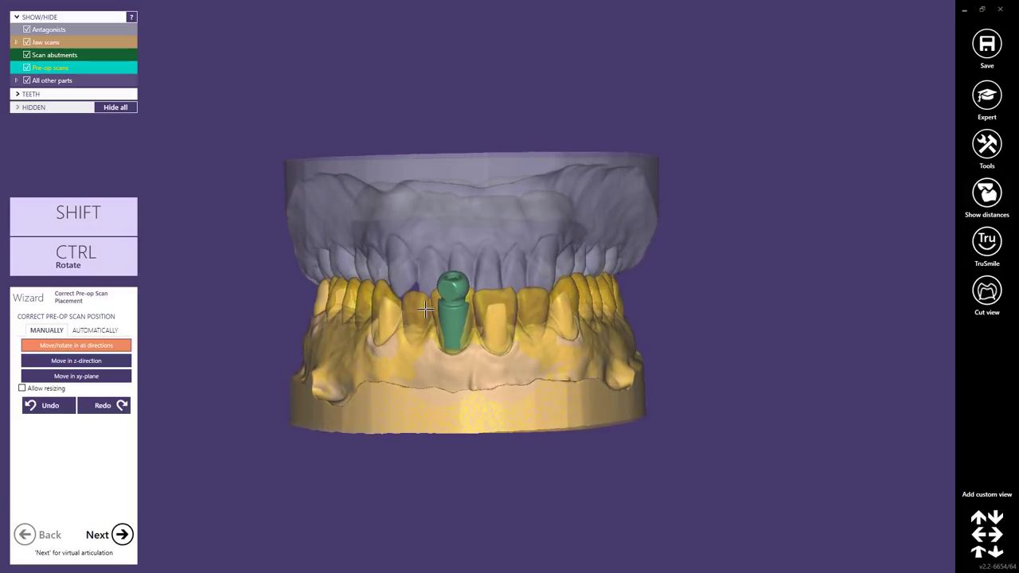
right_drag(463, 376, 466, 376)
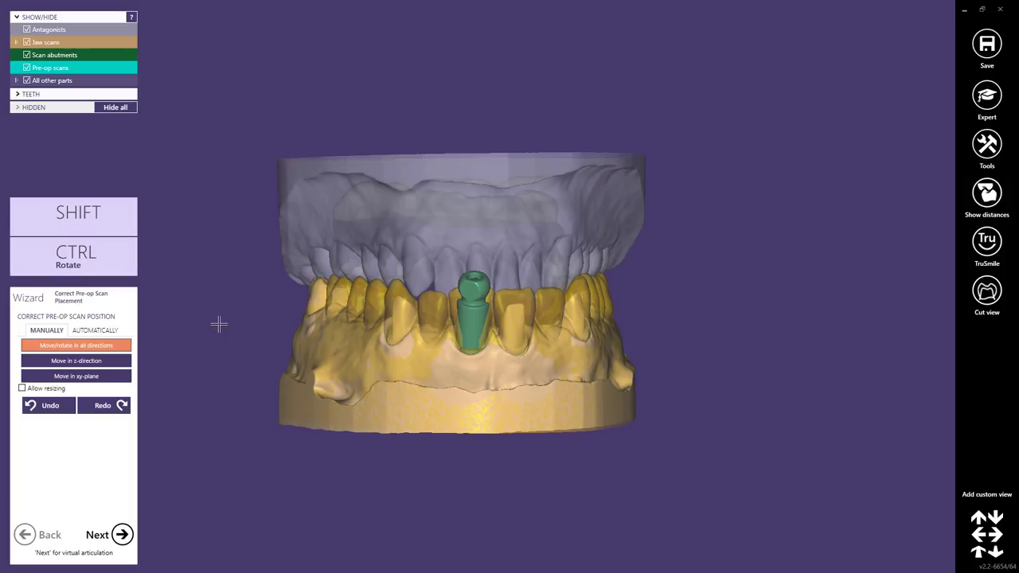
click(121, 534)
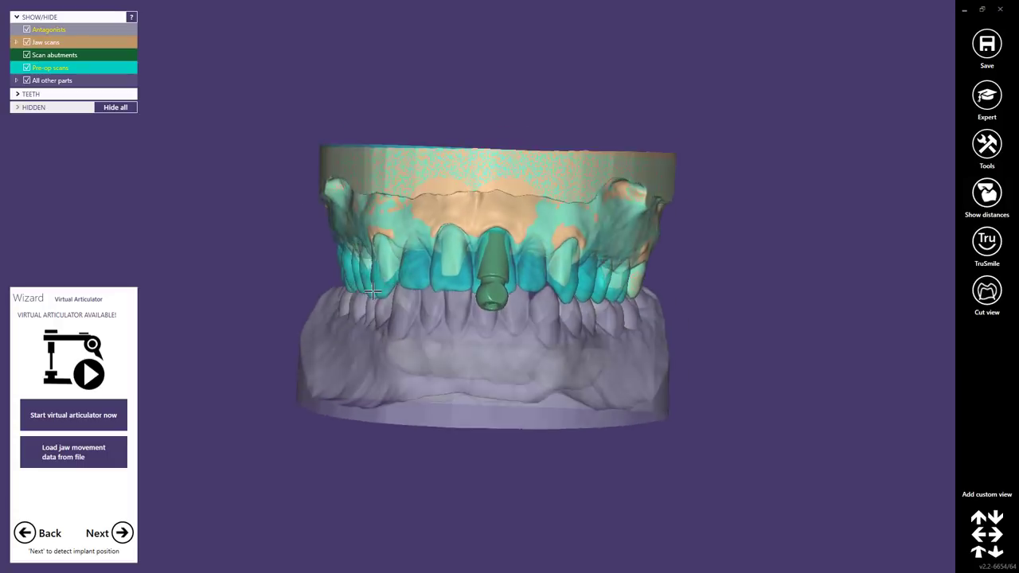
click(101, 415)
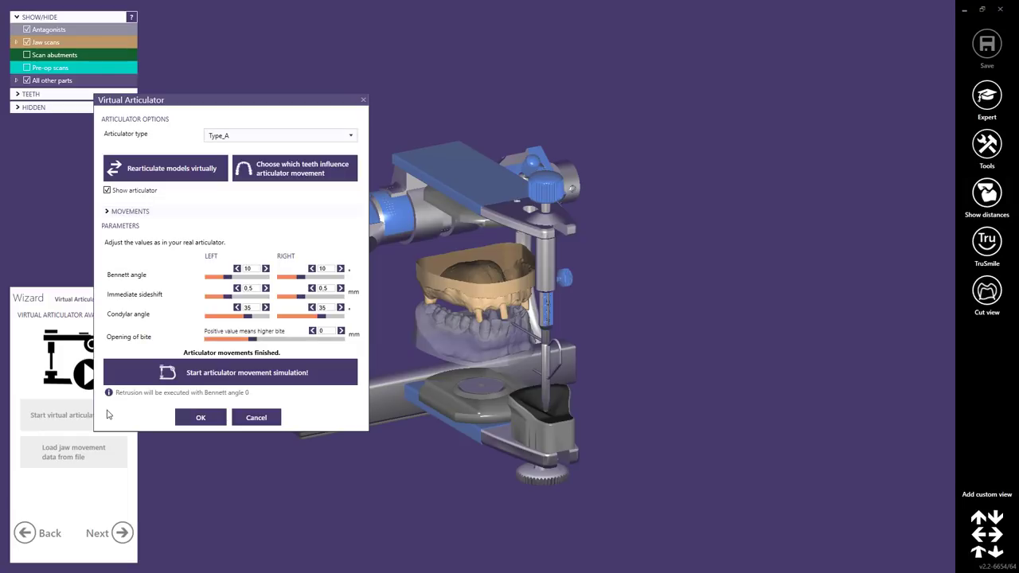
Try excluding lower front teeth from the articulation by painting and by marking whole teeth, and reset the marks.
click(300, 172)
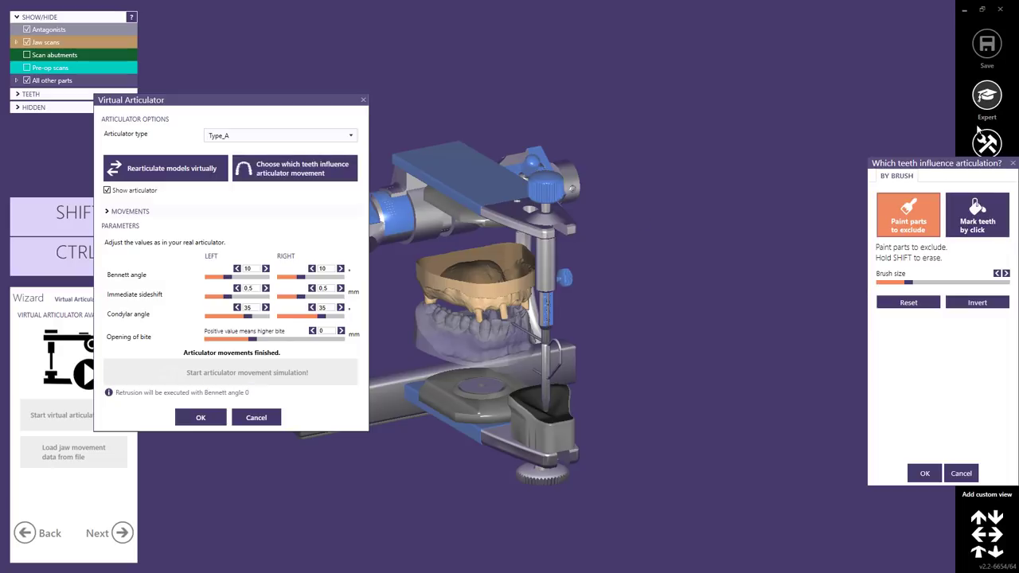
drag(937, 163, 868, 128)
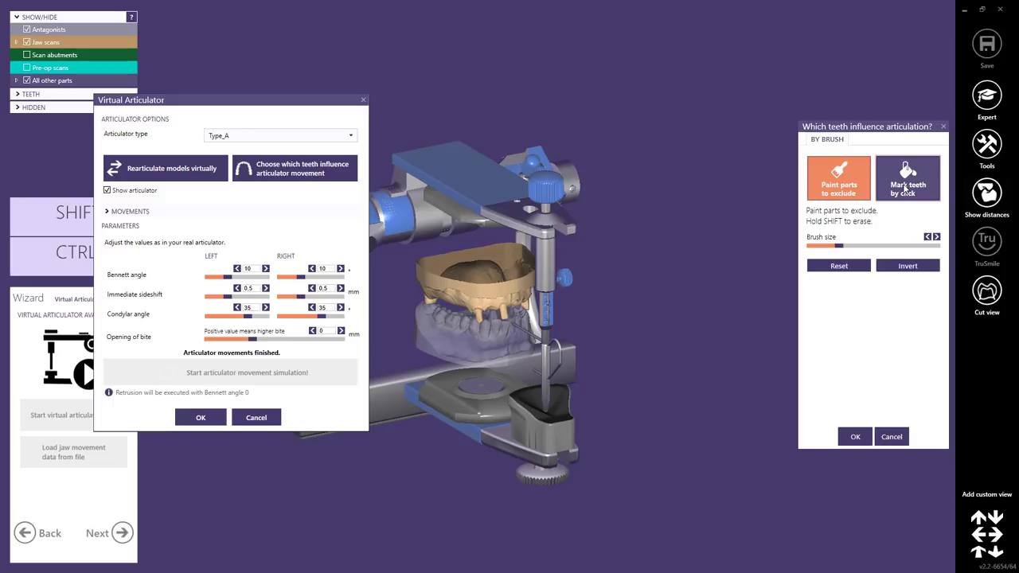
scroll(456, 339, up, 5)
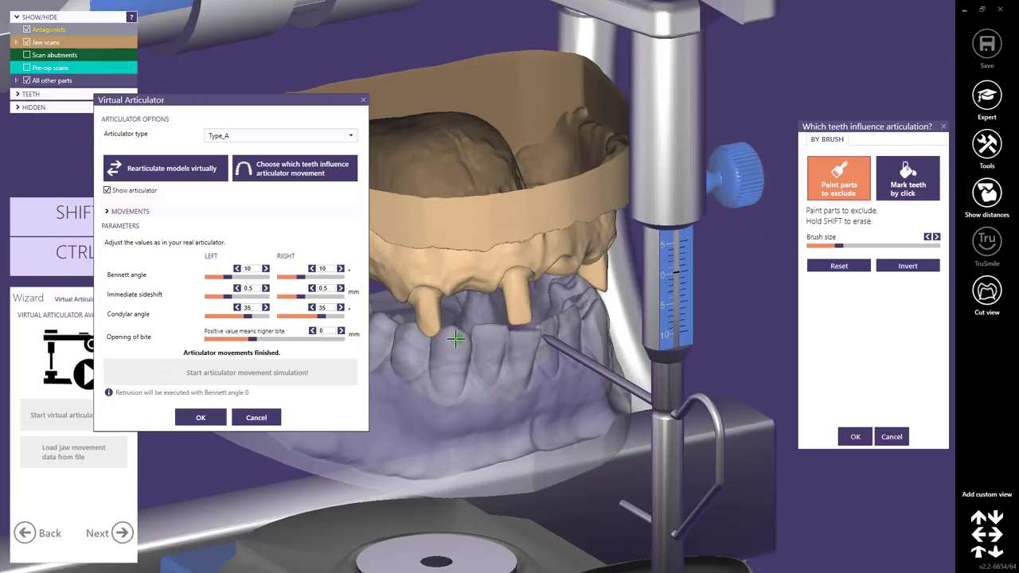
click(452, 341)
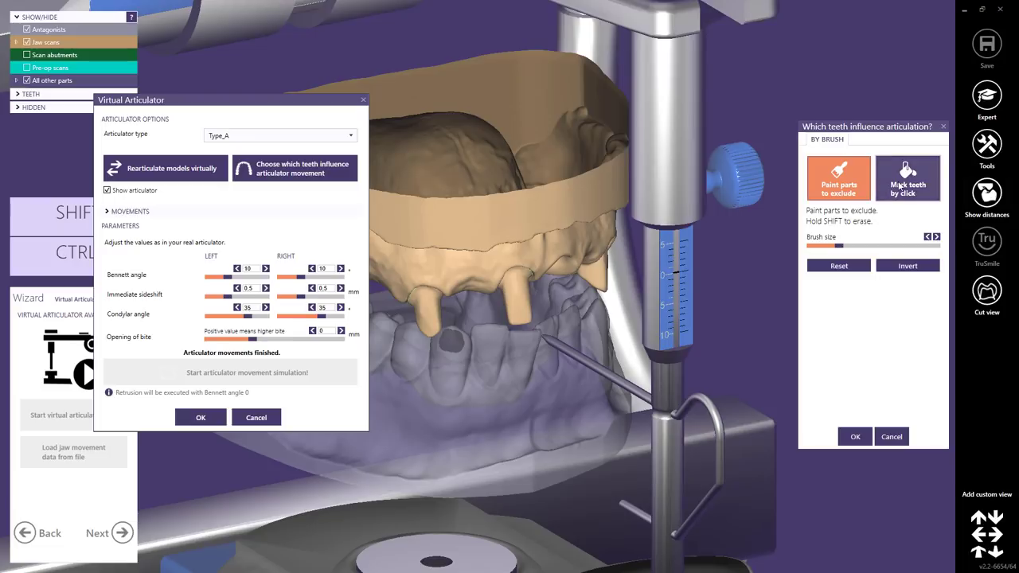
click(900, 186)
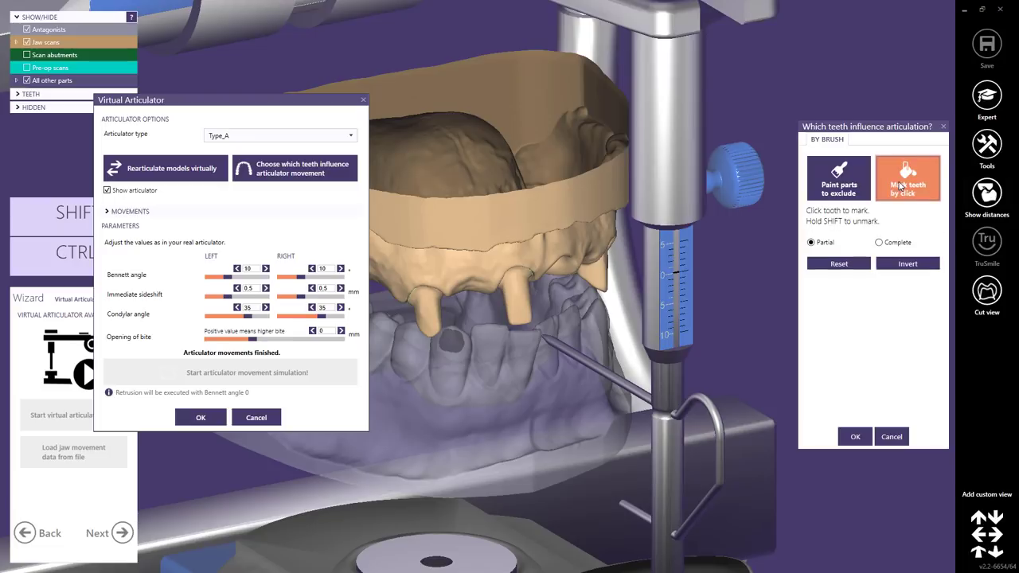
click(486, 334)
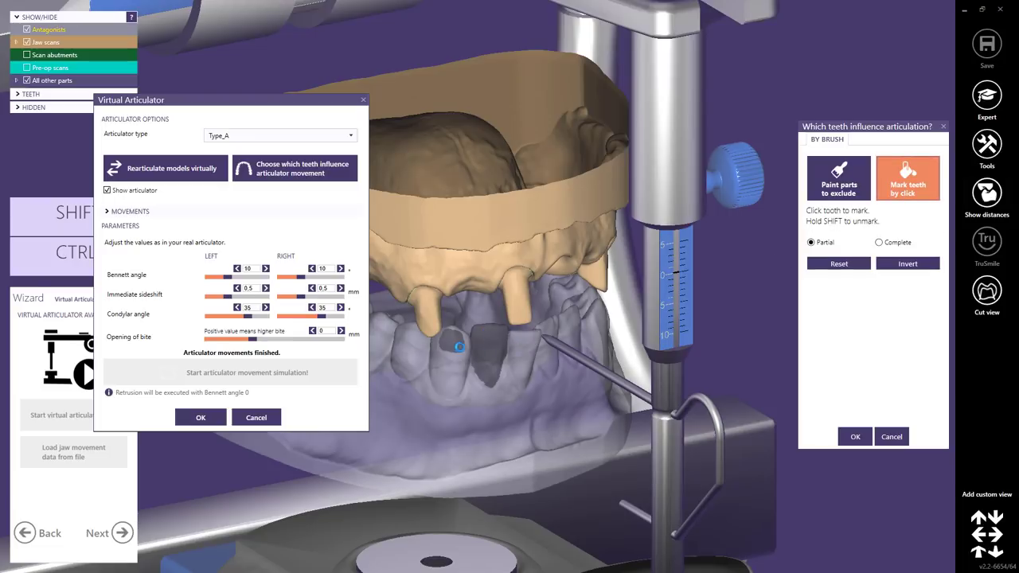
click(456, 346)
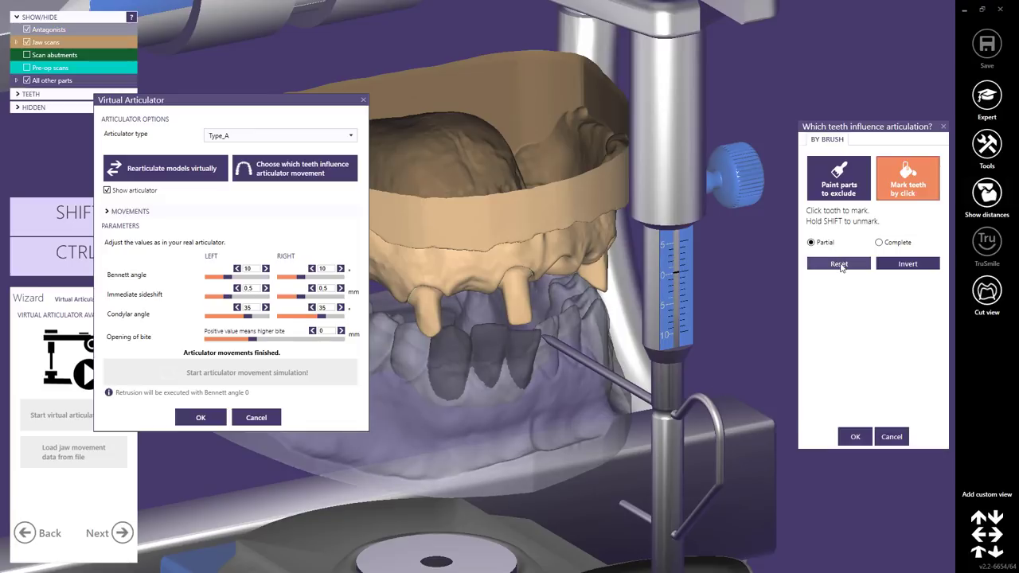
click(840, 264)
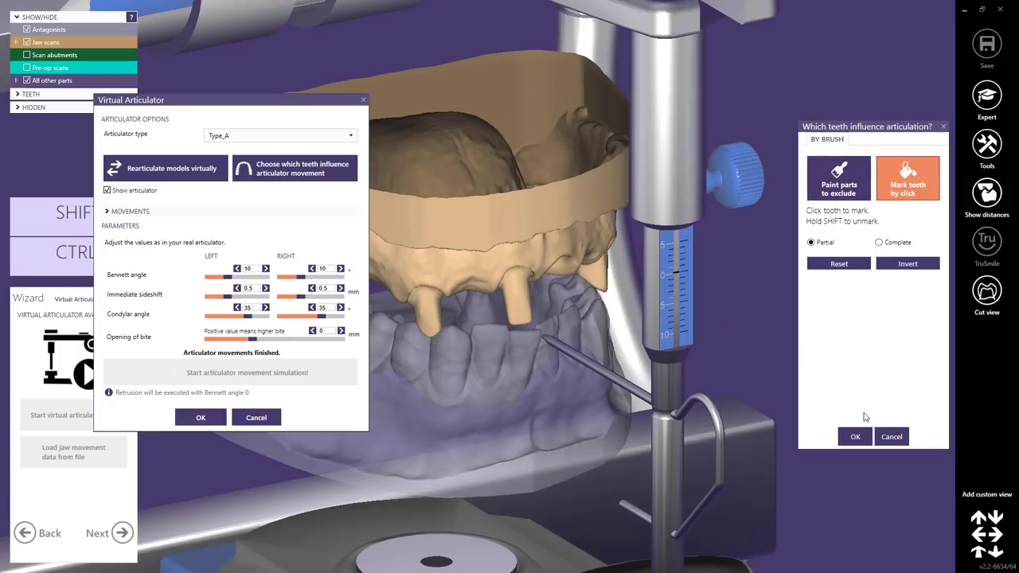
click(855, 436)
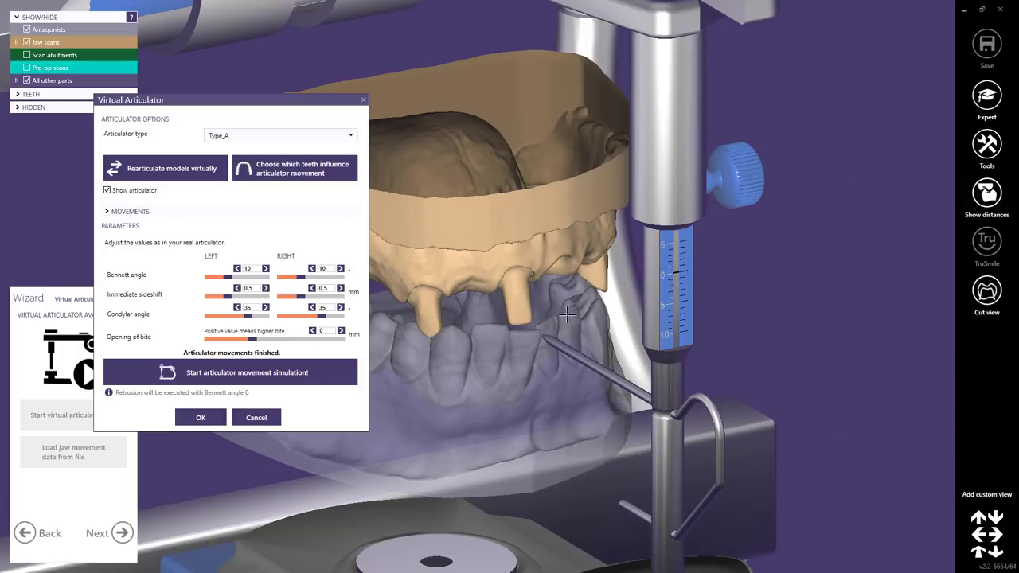
Run and accept the articulator movement simulation, and check the jaw movements, ending on Protrusion.
click(225, 372)
click(202, 417)
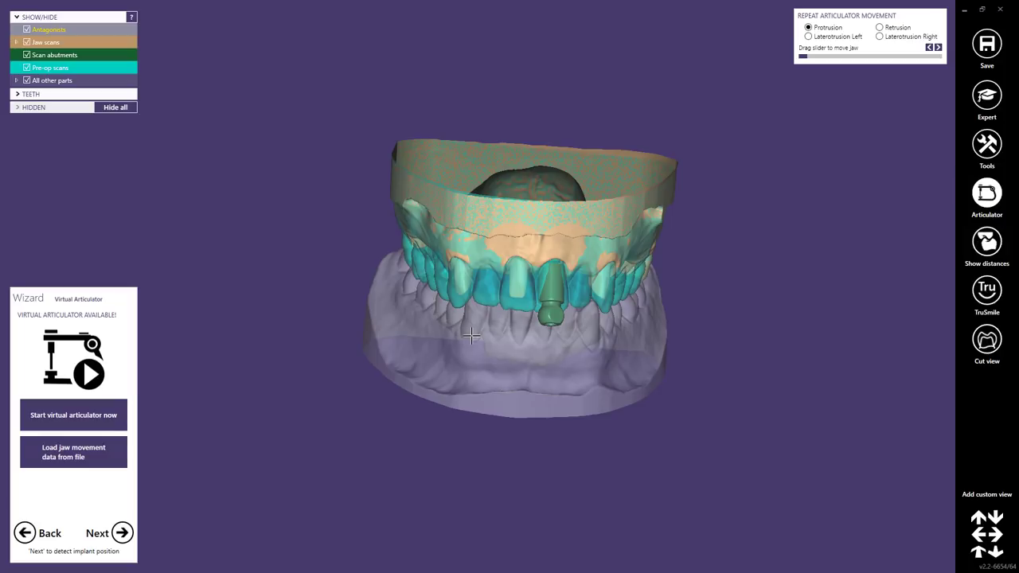
mouse_move(803, 56)
mouse_down()
mouse_move(855, 57)
mouse_move(802, 56)
mouse_up()
click(808, 36)
click(808, 27)
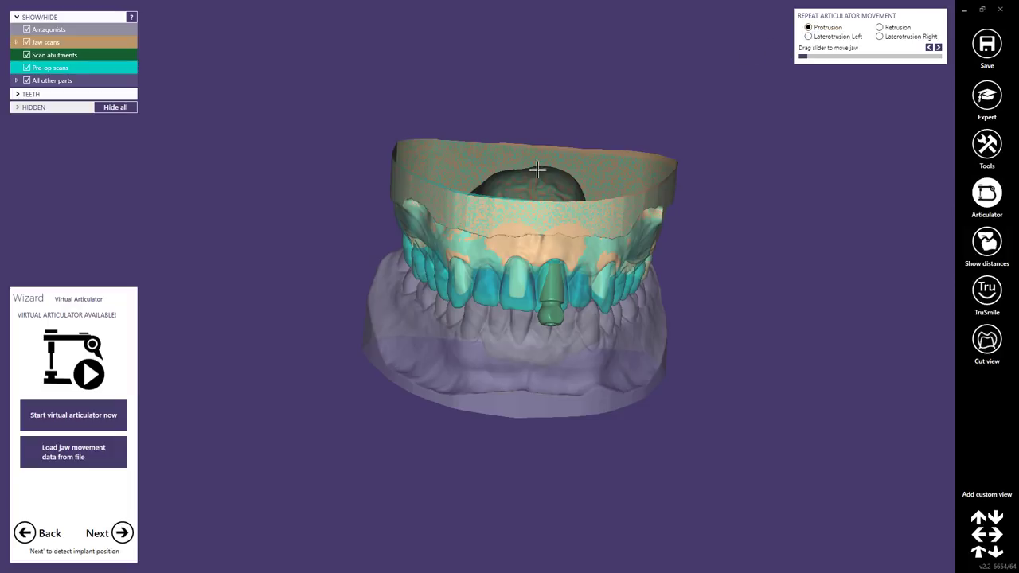
Continue to implant detection and choose the favorite library DESS - NB BM Pre-Milled - Desktop Scan Abutment, RP, Engaging, for tooth 21.
right_drag(508, 316, 509, 289)
click(118, 534)
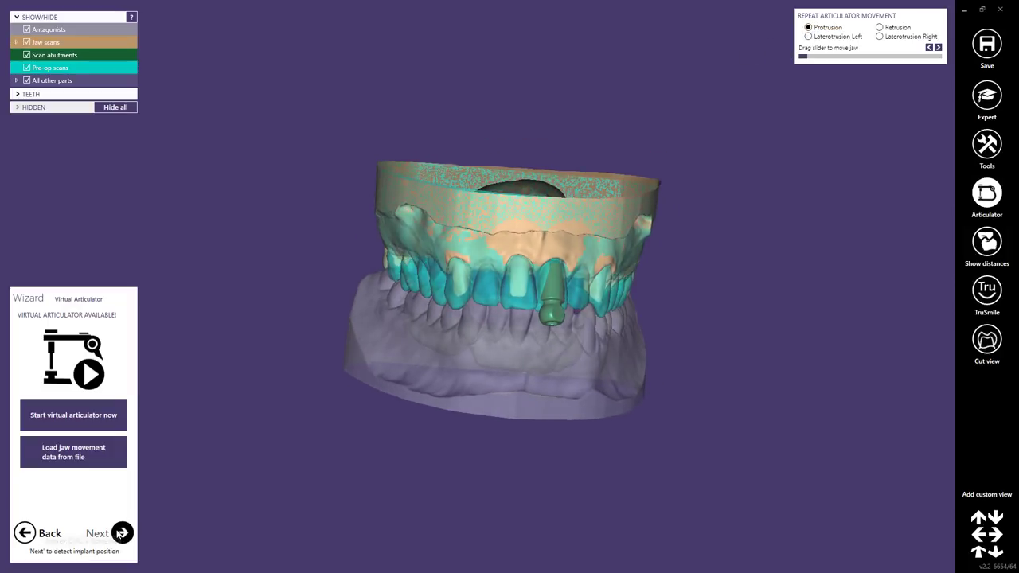
click(122, 532)
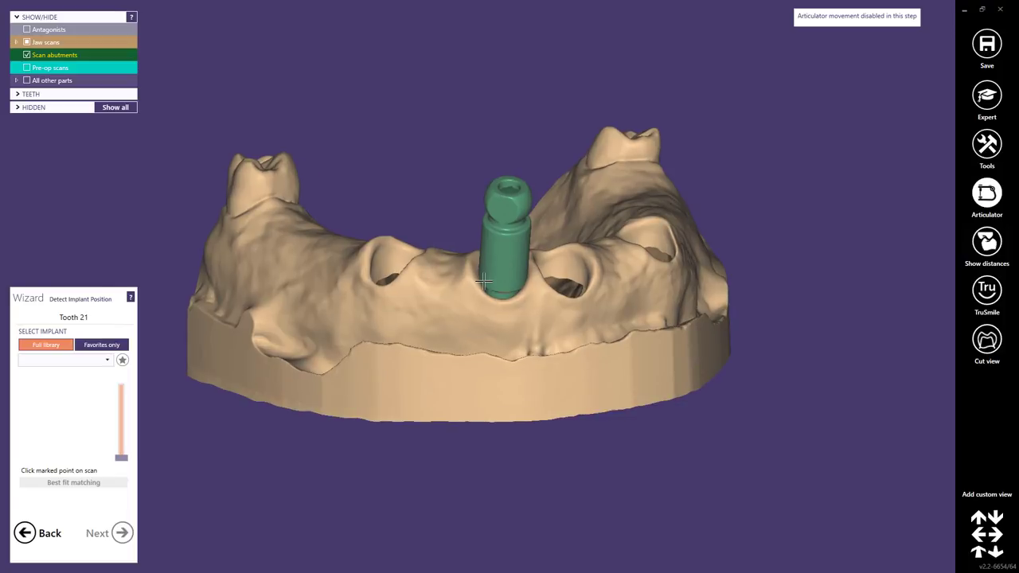
click(105, 345)
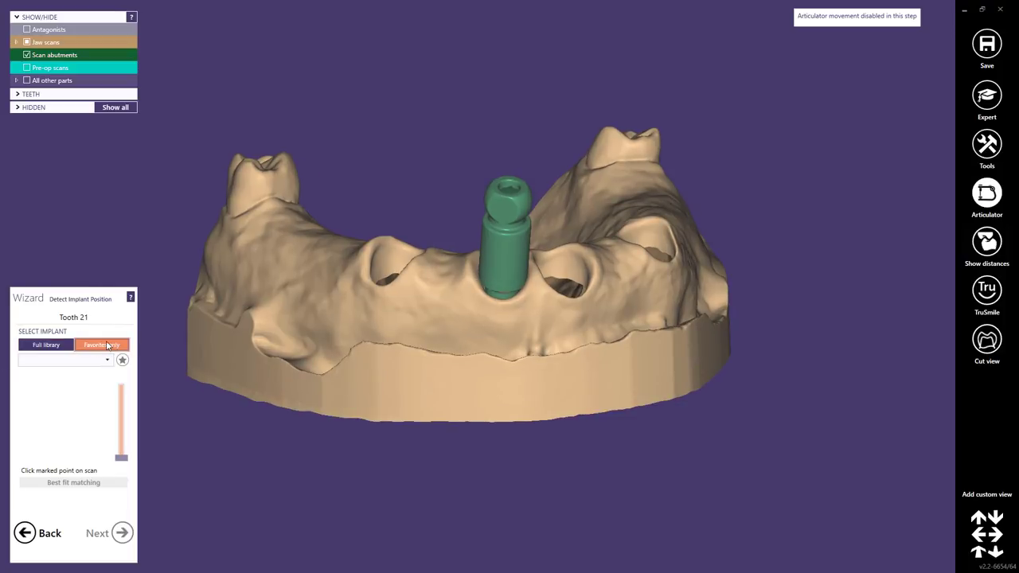
click(107, 360)
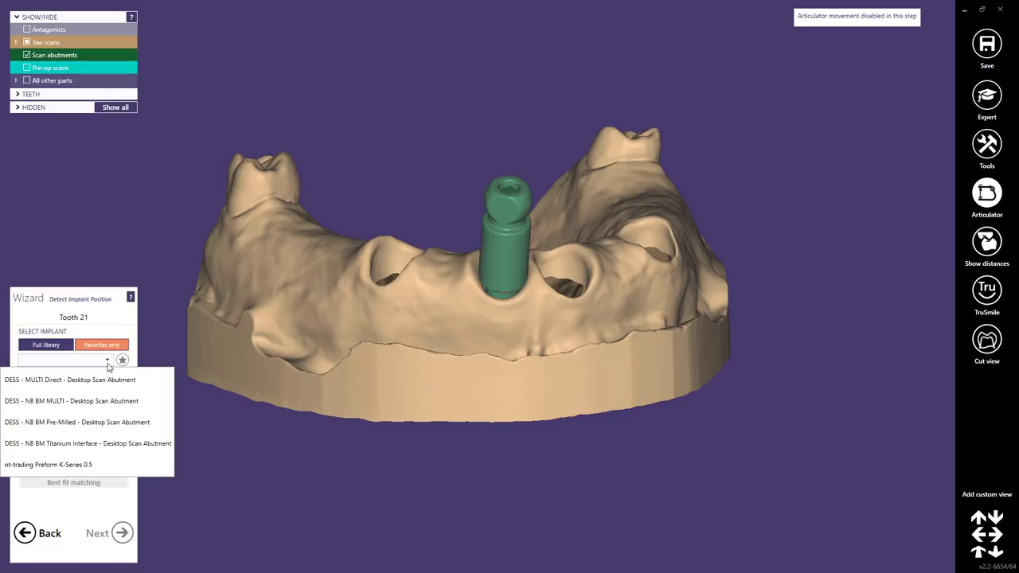
click(61, 427)
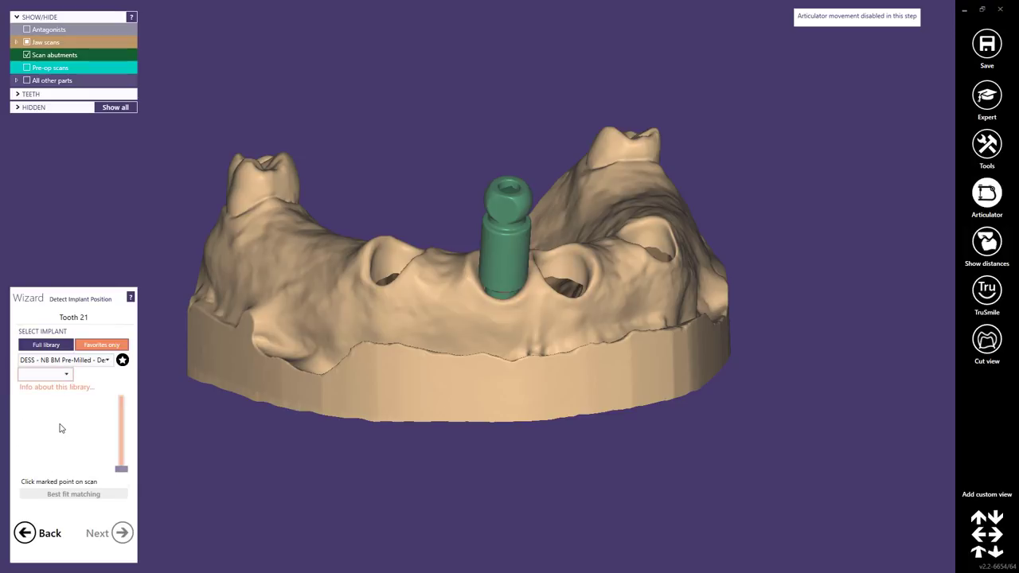
click(66, 374)
click(35, 395)
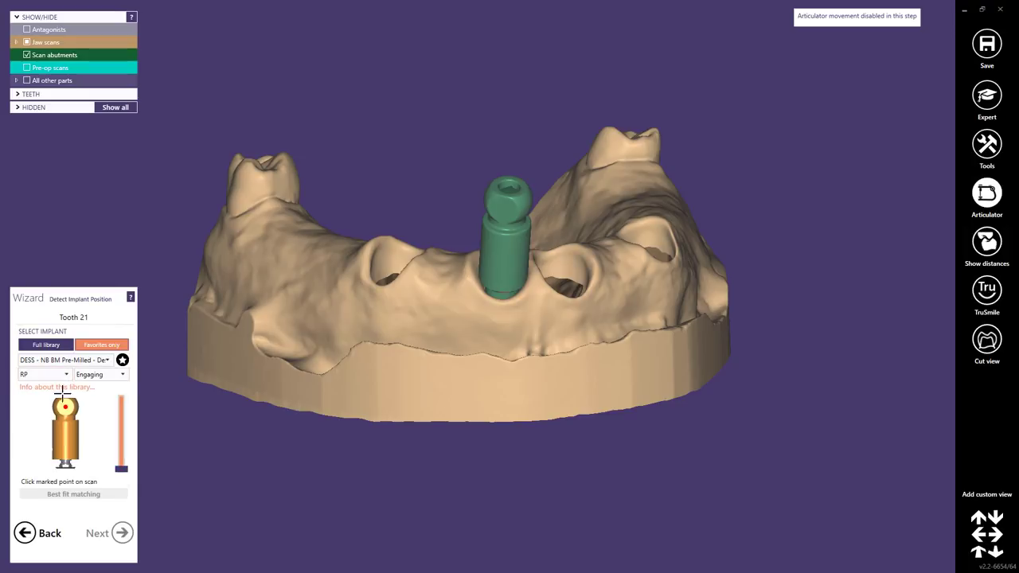
Match the library scan abutment to the scanned one at tooth 21 with Best fit matching and accept the implant position.
click(470, 293)
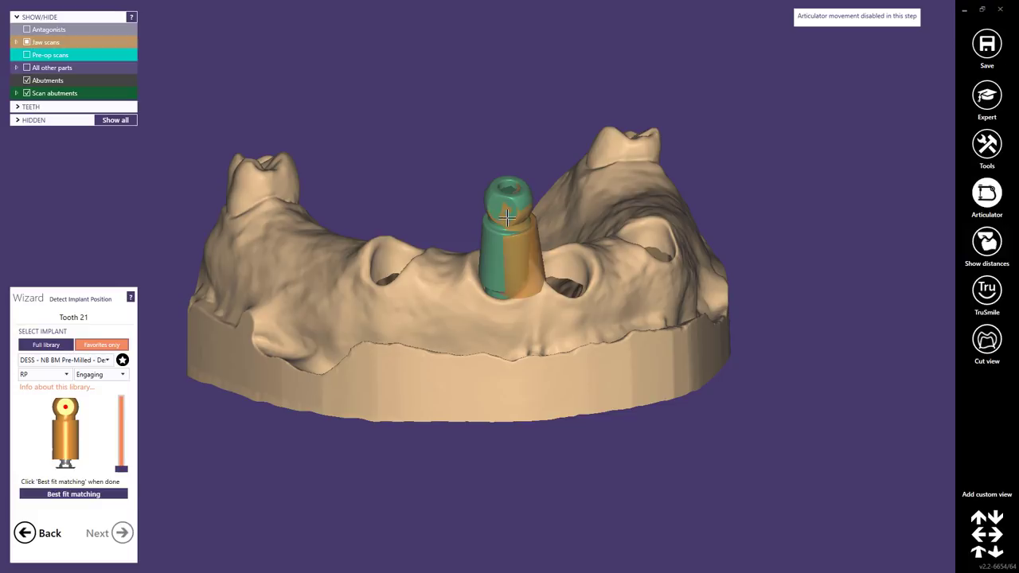
click(84, 495)
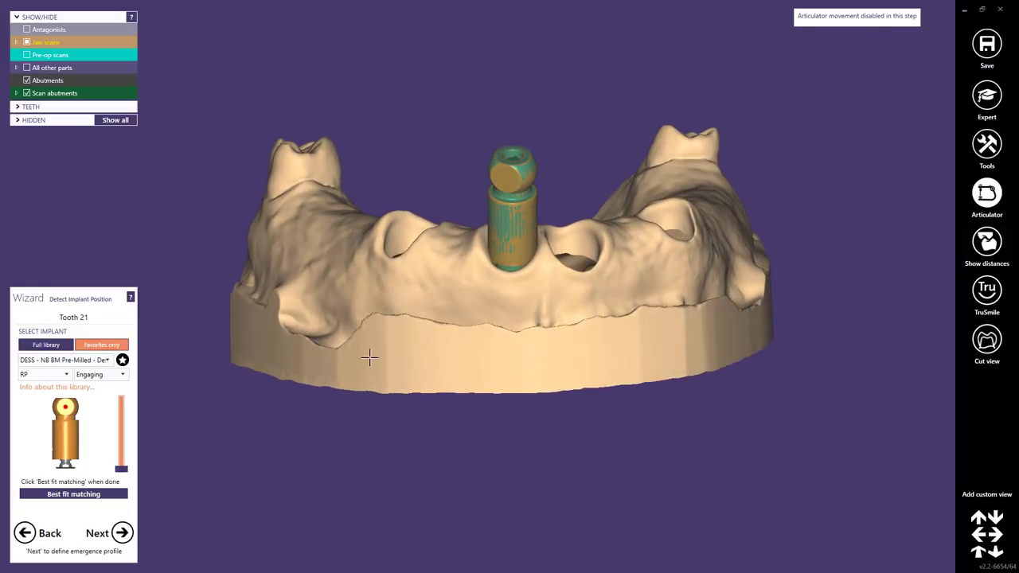
click(125, 538)
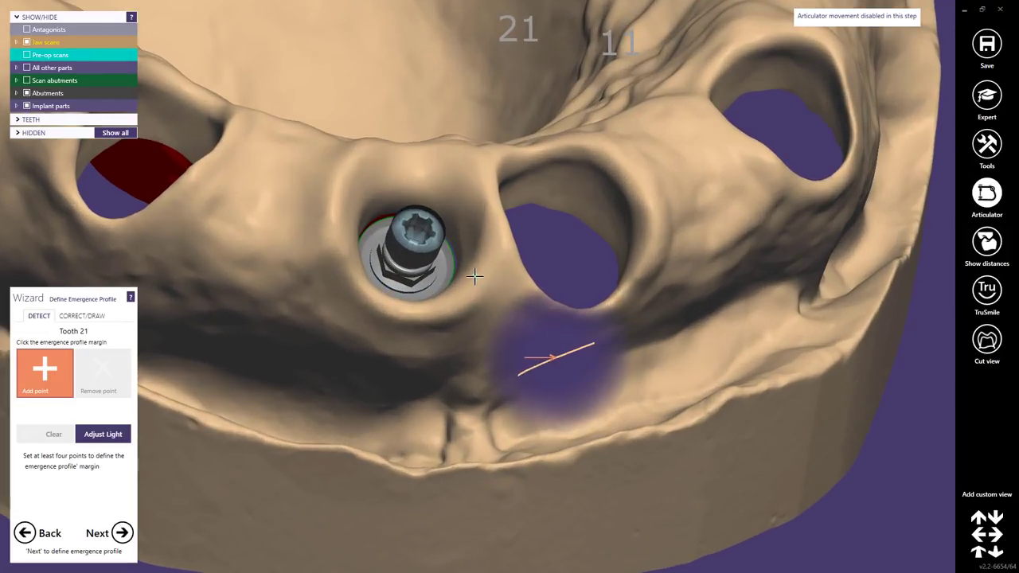
Define the emergence profile margin of tooth 21 with five points around the gingival opening and accept it.
click(473, 277)
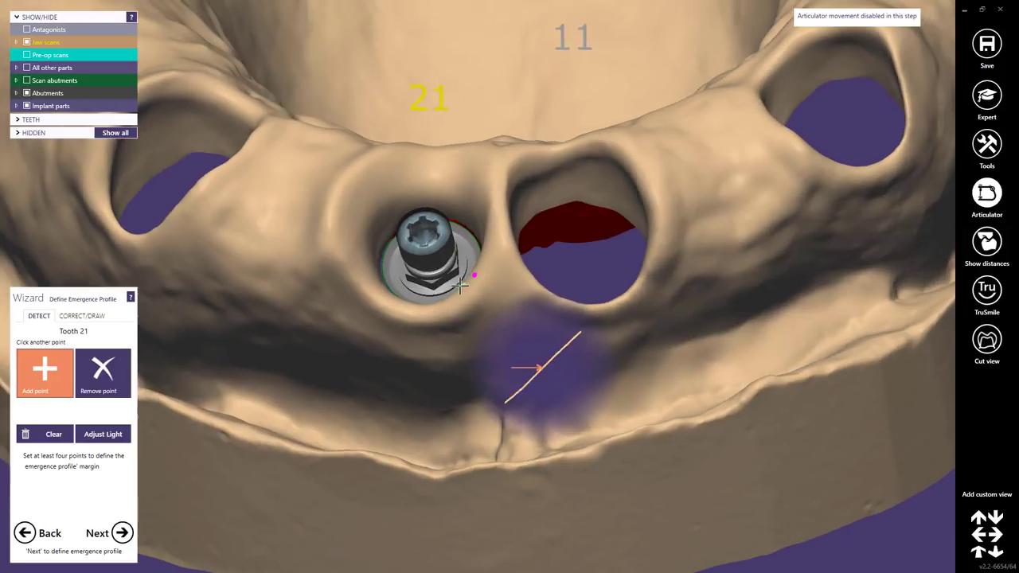
click(366, 159)
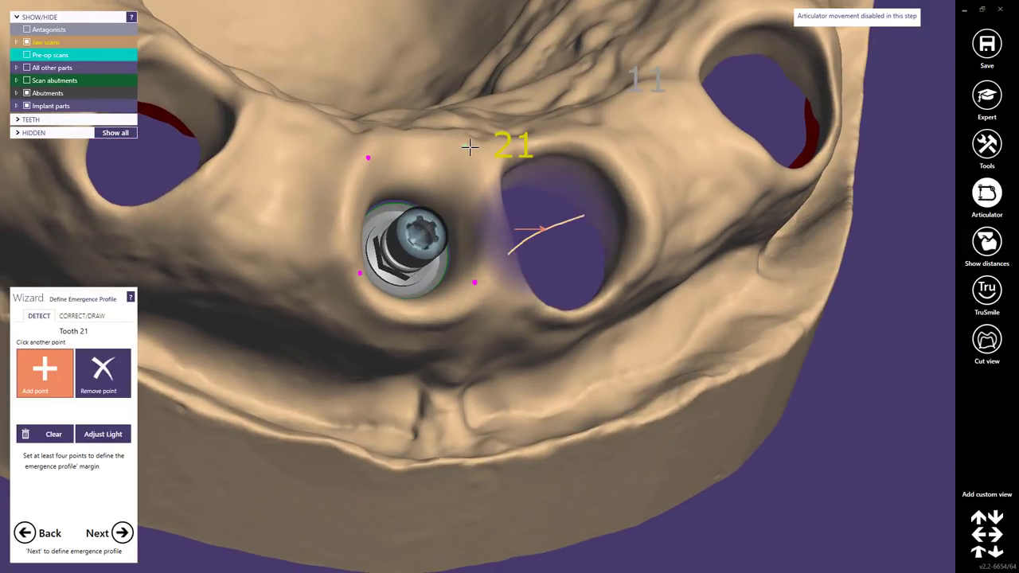
click(466, 149)
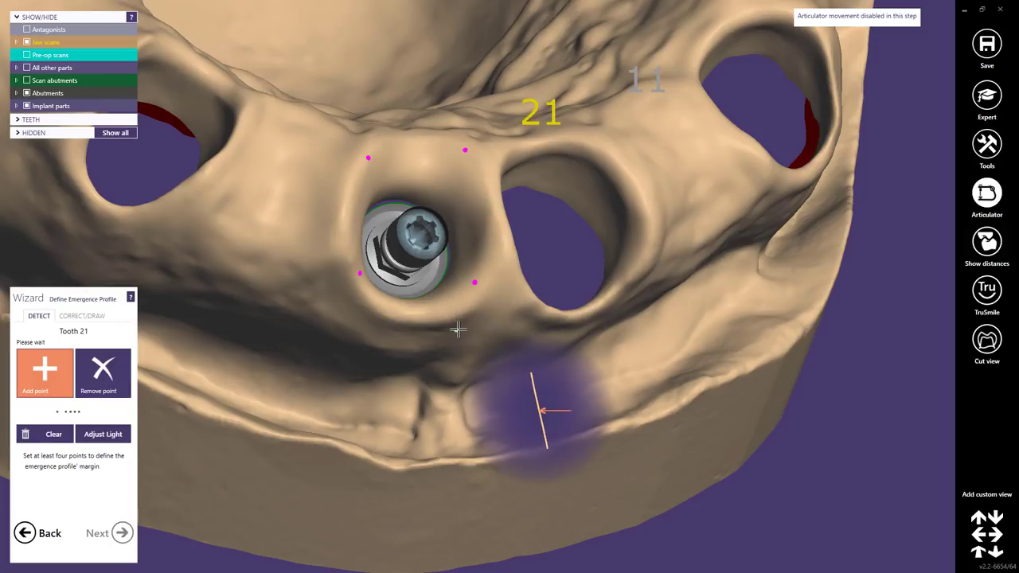
click(491, 223)
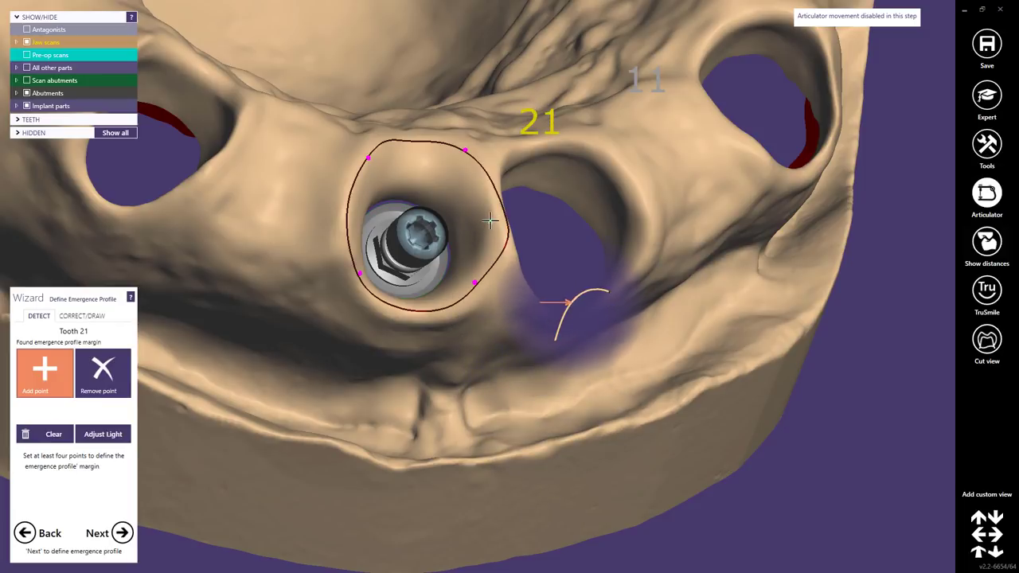
right_drag(471, 331, 471, 330)
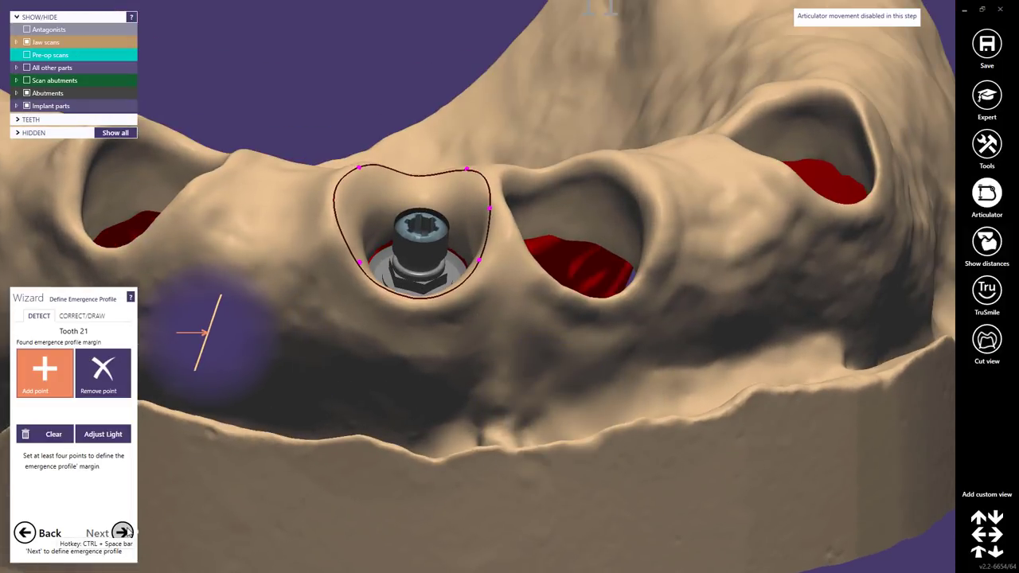
click(123, 532)
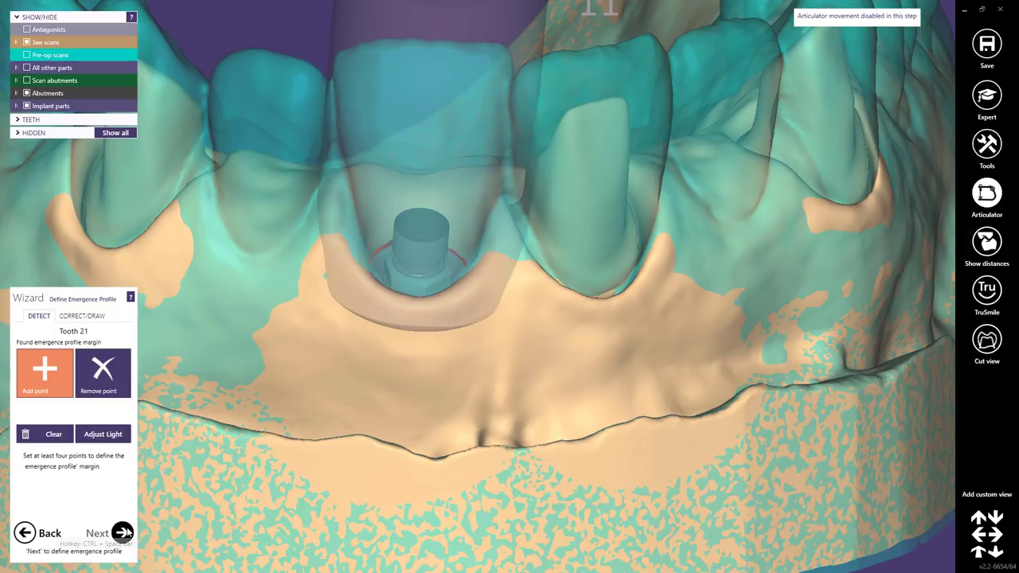
Continue to margin line detection and accept the margin line of tooth 13.
click(122, 533)
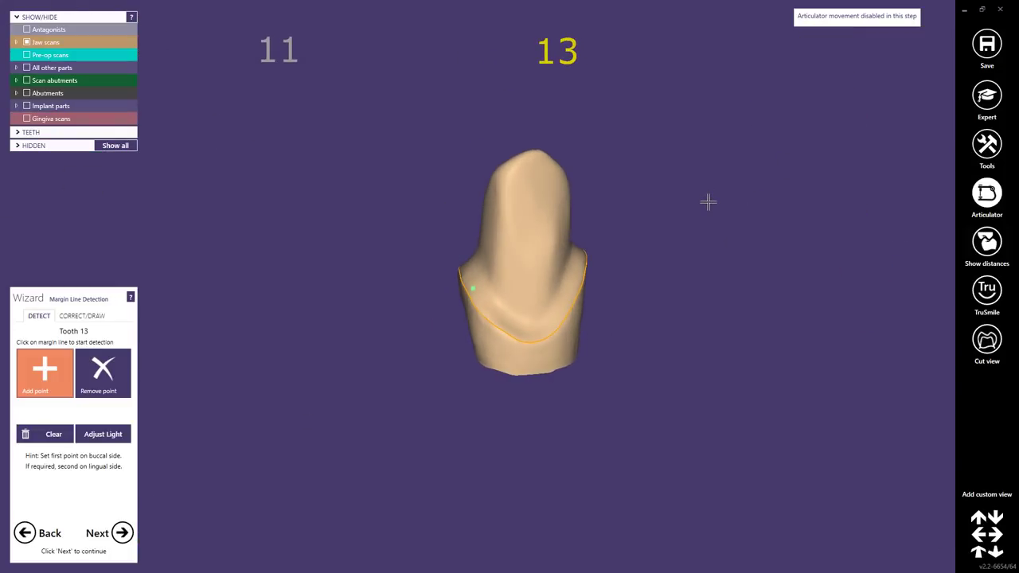
click(123, 533)
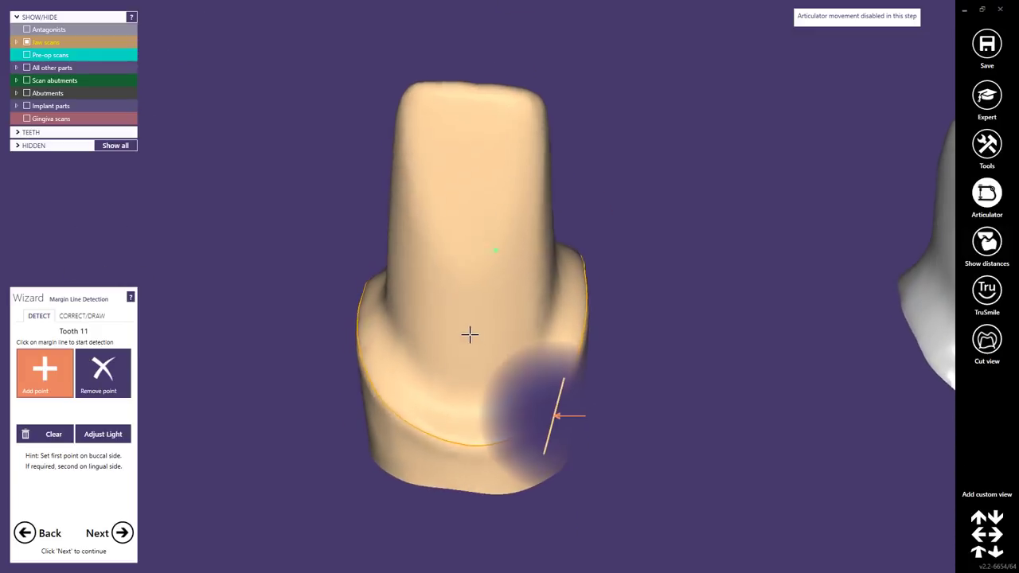
Accept the margin lines of teeth 11 and 23 and continue to the crown bottoms.
click(122, 534)
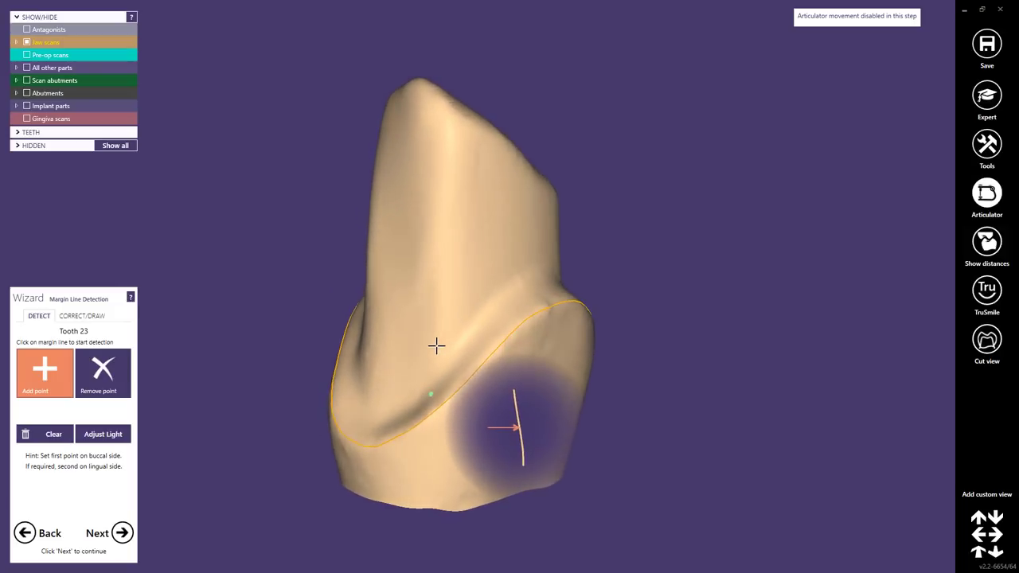
click(123, 536)
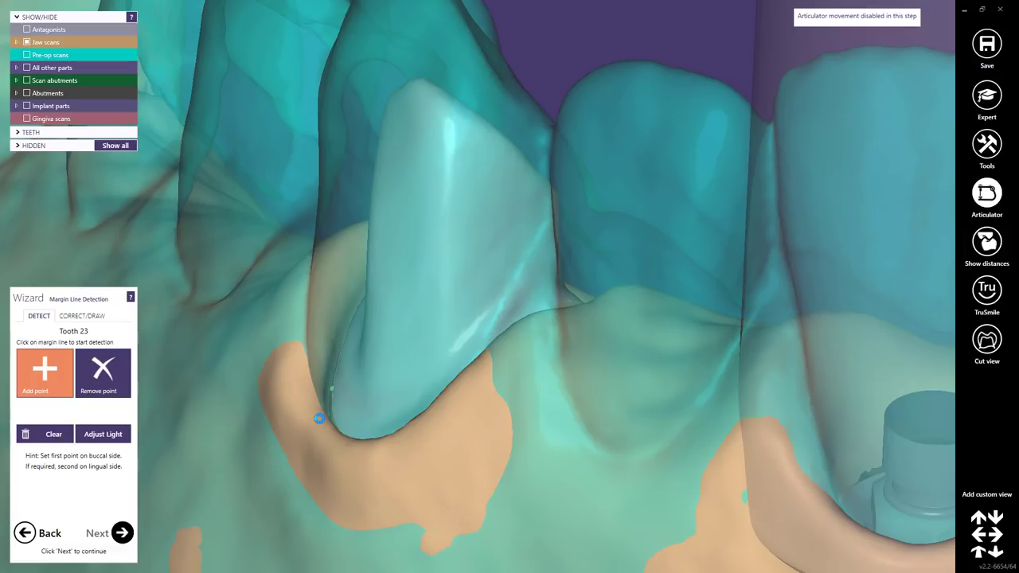
key(Return)
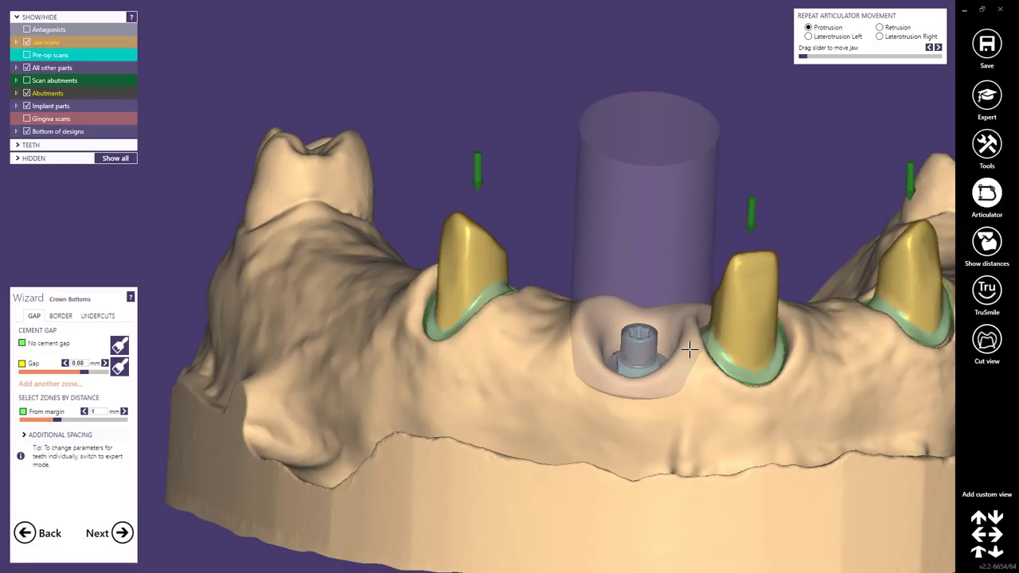
Accept the crown bottom parameters and continue past tooth copying to load the default model teeth.
right_drag(689, 349, 661, 340)
right_drag(473, 245, 479, 244)
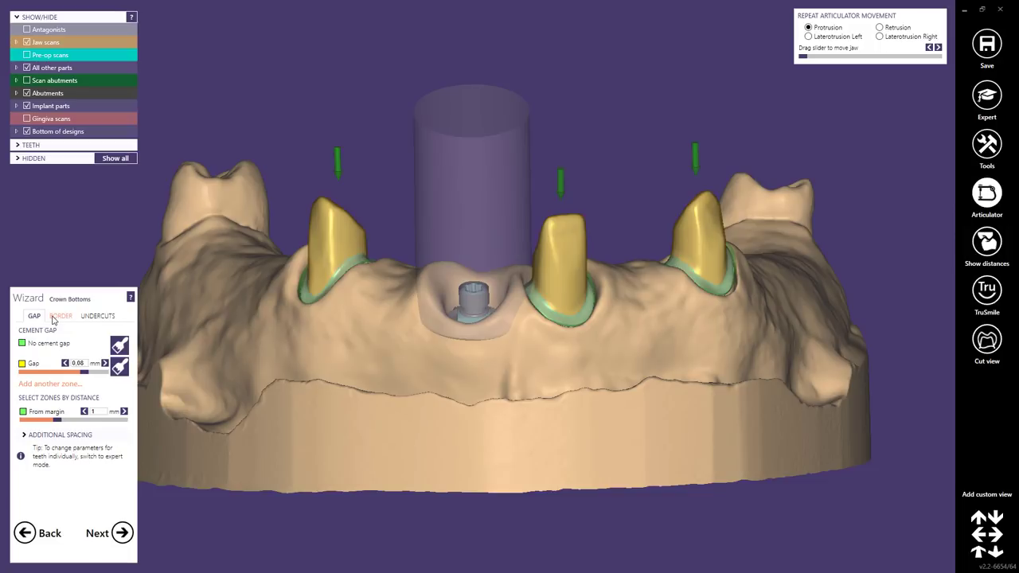
click(121, 534)
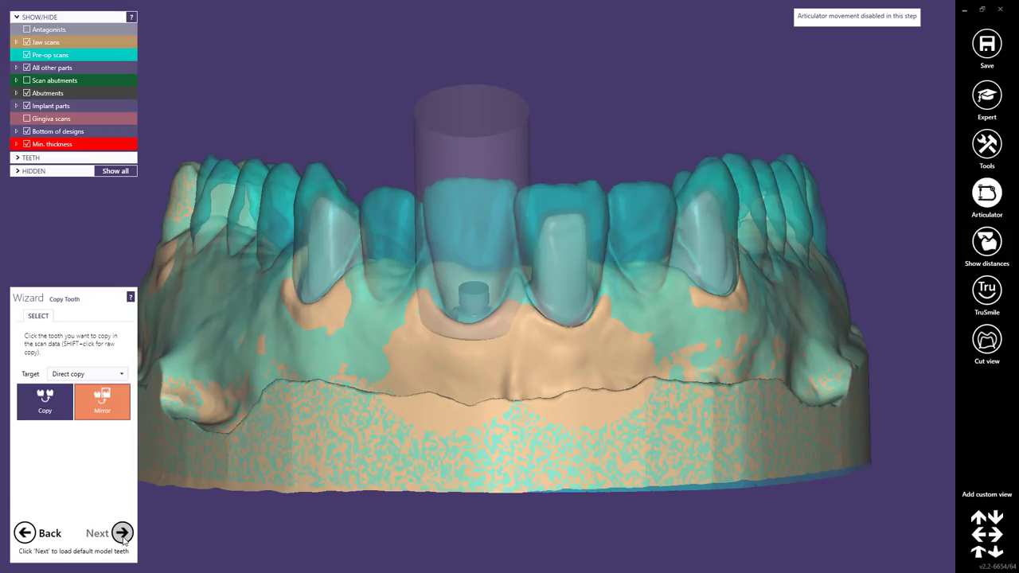
click(122, 533)
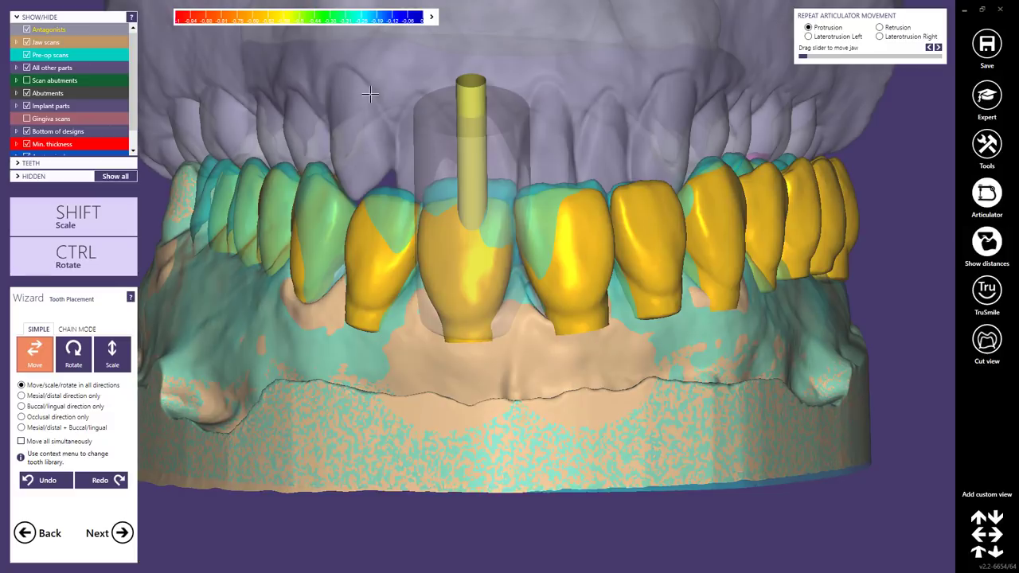
Hide the antagonist scan, the transparent abutment cylinder and the screw channel at tooth 21.
ctrl+middle_click(470, 56)
ctrl+middle_click(475, 94)
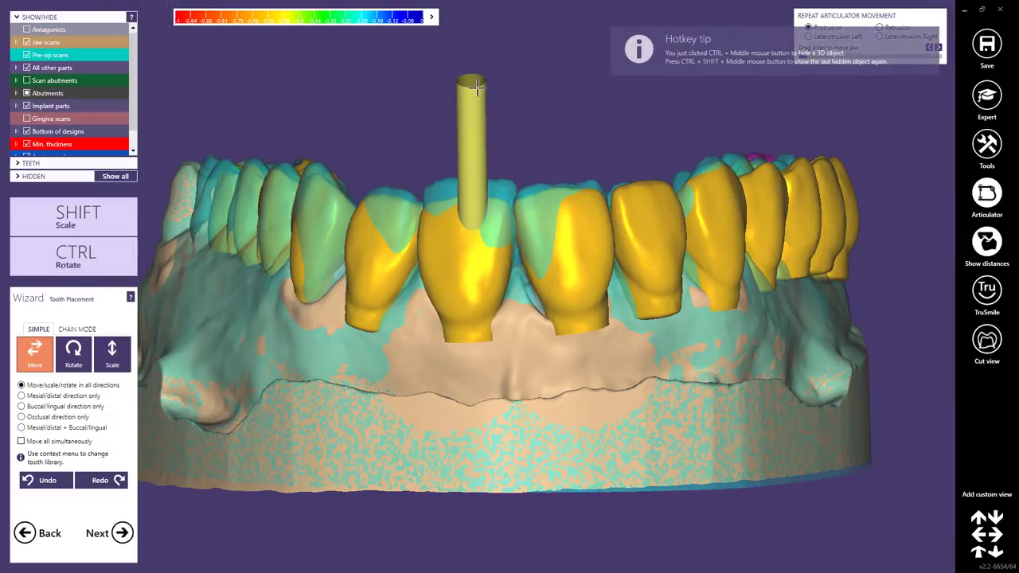
ctrl+middle_click(472, 96)
Switch tooth placement to chain mode and fit the locked chain end against the remaining molar on the implant side.
scroll(441, 164, down, 5)
right_drag(423, 205, 159, 312)
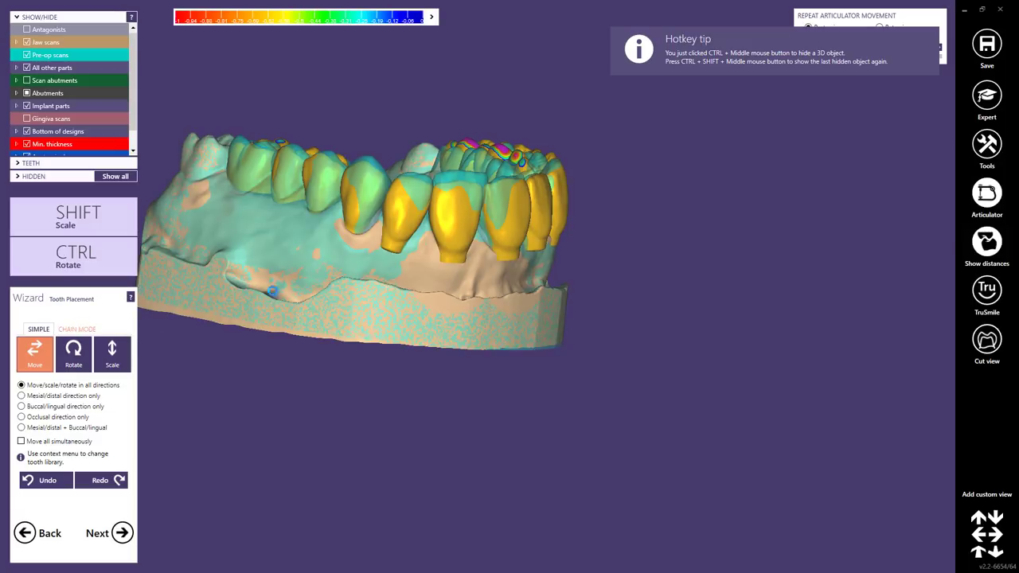
click(77, 329)
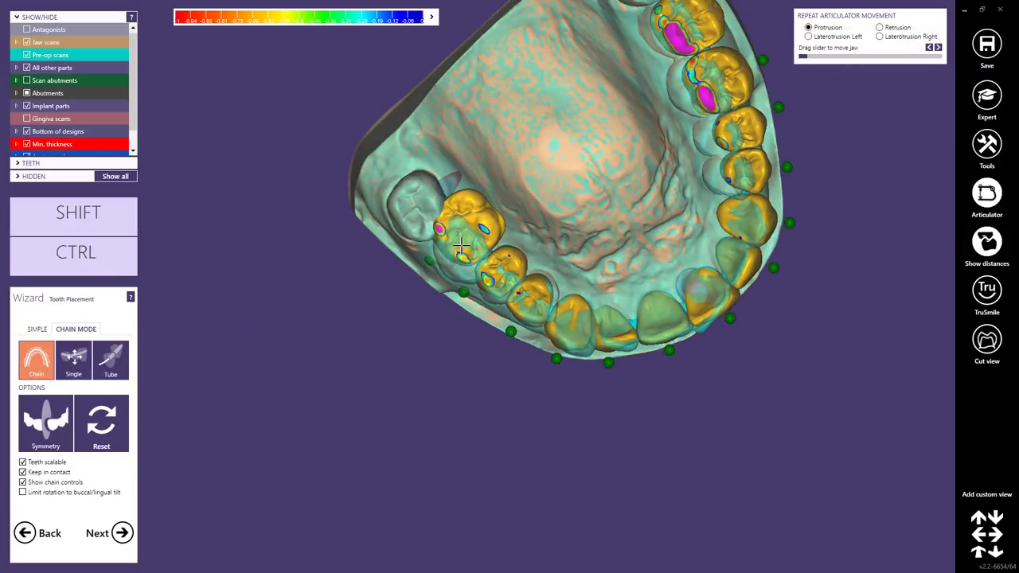
mouse_move(461, 245)
right_down()
mouse_move(477, 211)
mouse_move(469, 172)
mouse_move(452, 228)
right_up()
scroll(412, 199, up, 2)
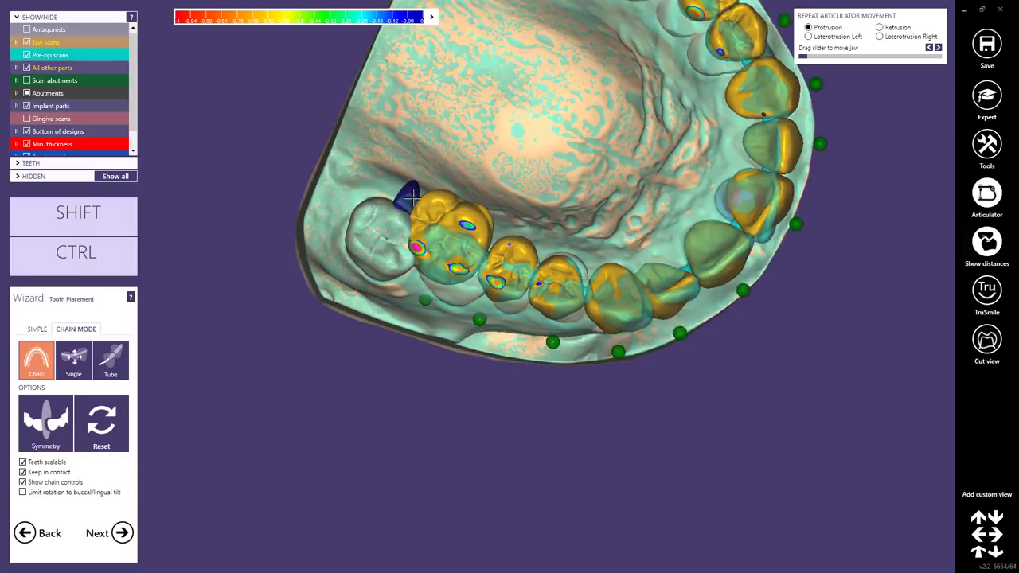
mouse_move(411, 197)
right_down()
mouse_move(417, 230)
mouse_move(404, 248)
right_up()
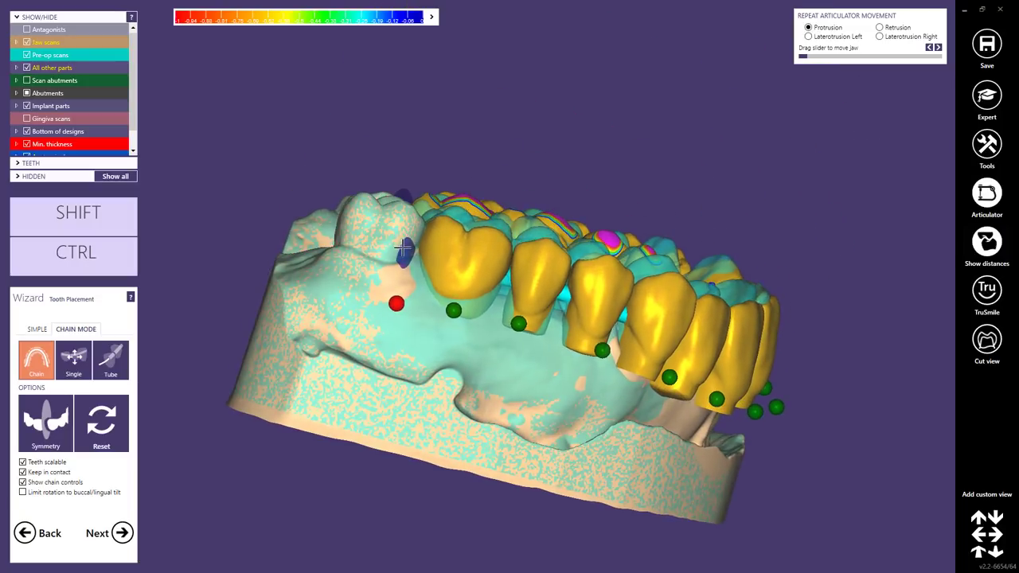
drag(402, 248, 406, 240)
Fit the opposite end of the tooth chain against the remaining molar behind tooth 13 and lock that end point.
right_drag(713, 417, 740, 415)
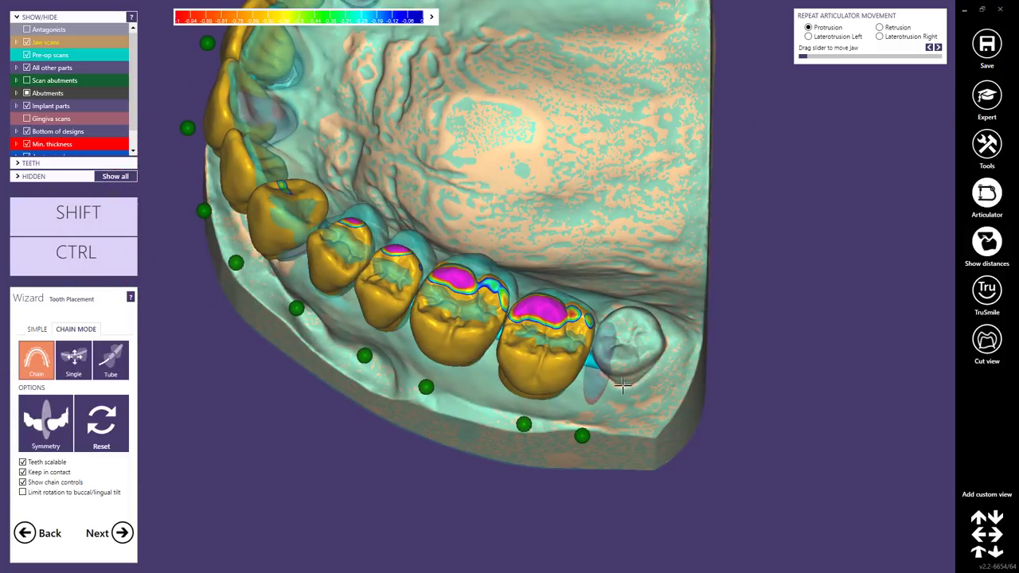
mouse_move(600, 371)
mouse_down()
mouse_move(608, 349)
mouse_move(604, 357)
mouse_up()
right_drag(604, 356, 622, 306)
drag(628, 296, 624, 304)
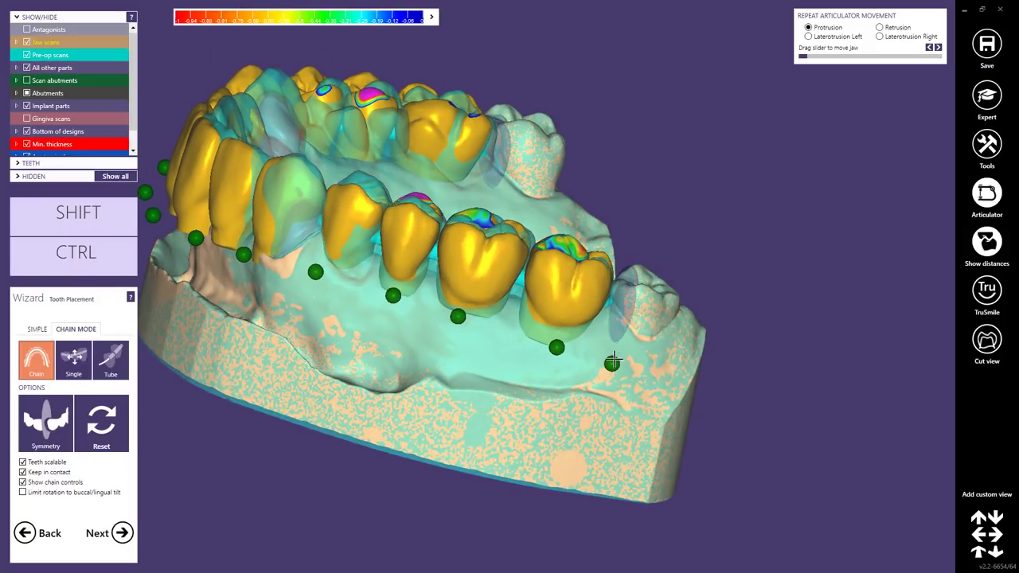
right_drag(519, 316, 506, 281)
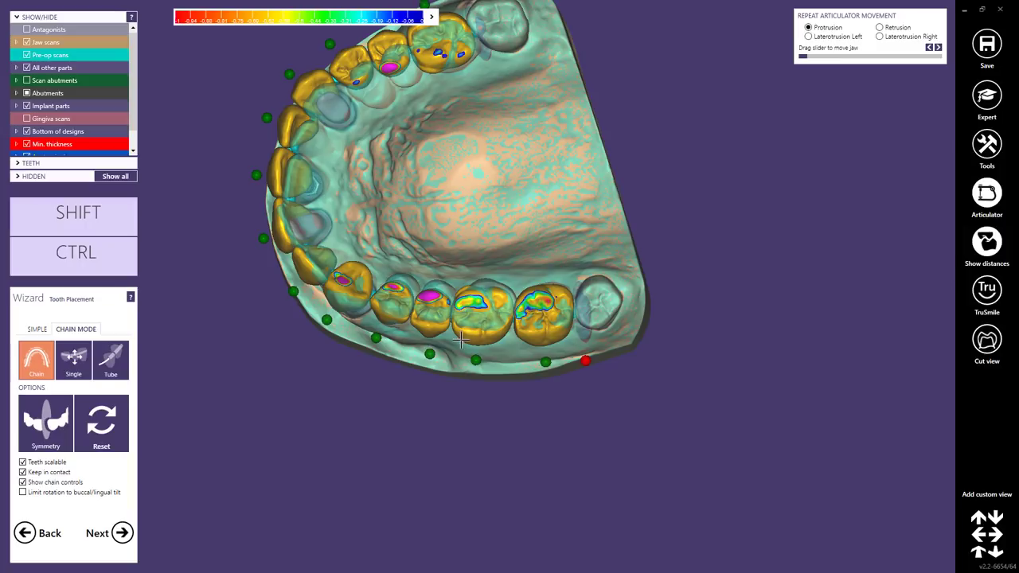
Adjust tooth 23 in the chain to match the pre-op scan and lock its control point.
right_drag(461, 340, 419, 272)
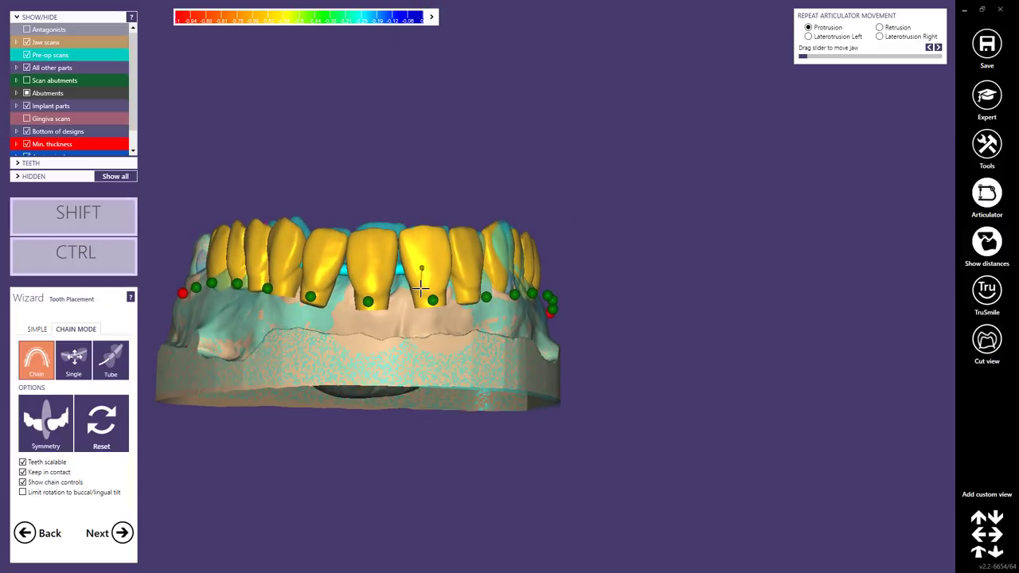
right_drag(284, 313, 298, 322)
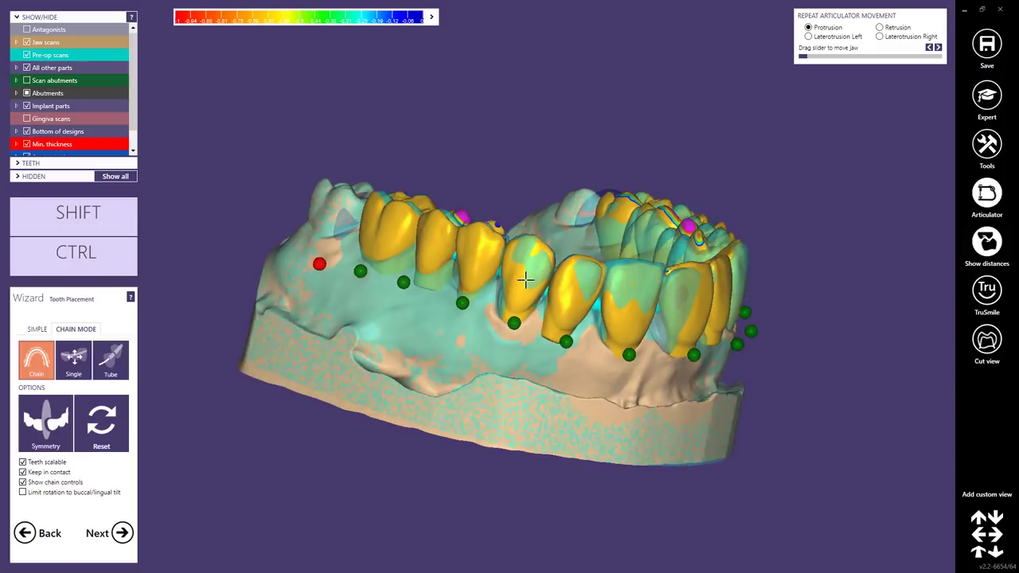
ctrl+drag(526, 258, 526, 256)
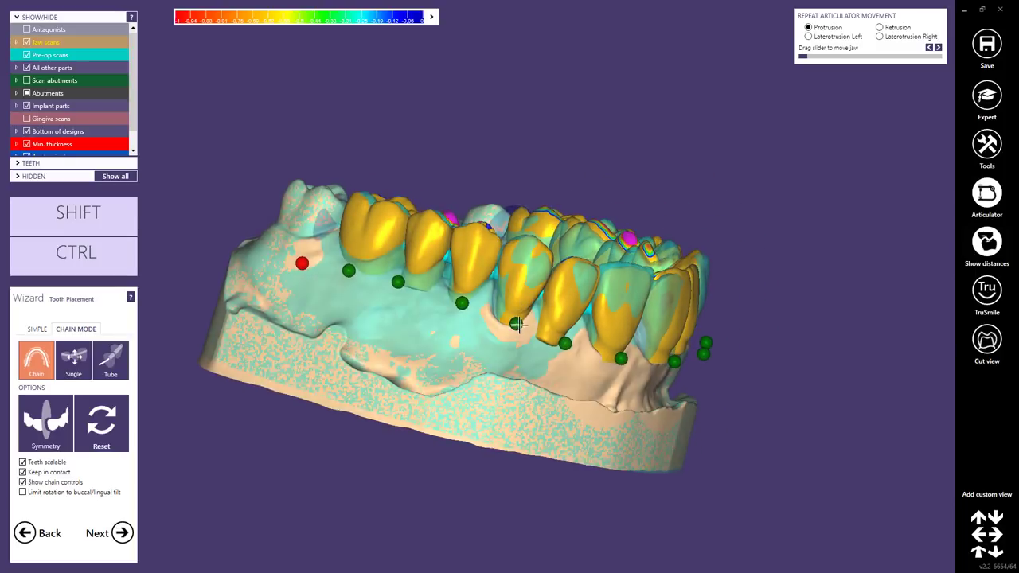
click(518, 323)
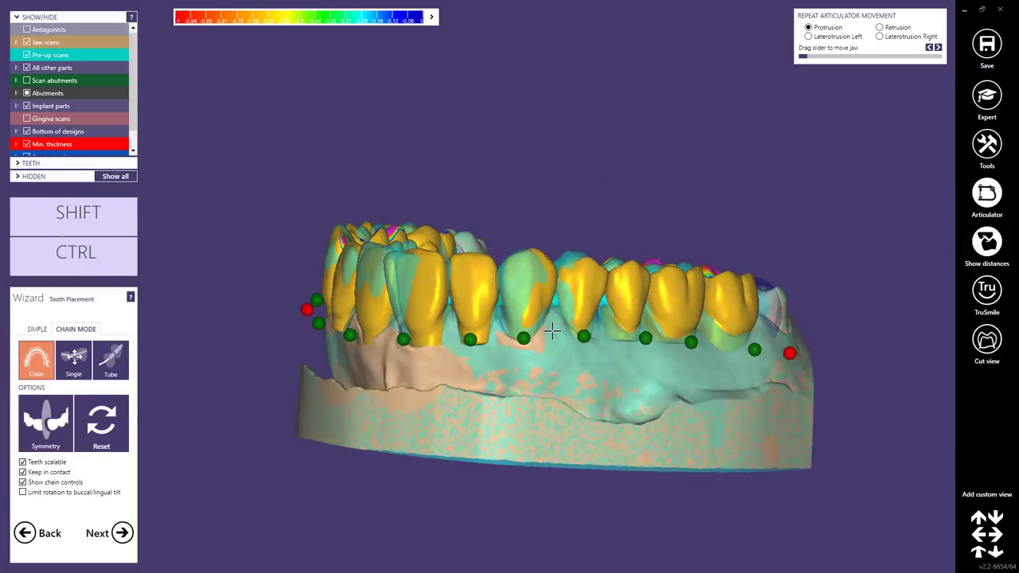
Move tooth 13 in the chain onto the pre-op canine and lock its control point.
scroll(551, 301, up, 3)
drag(539, 252, 524, 254)
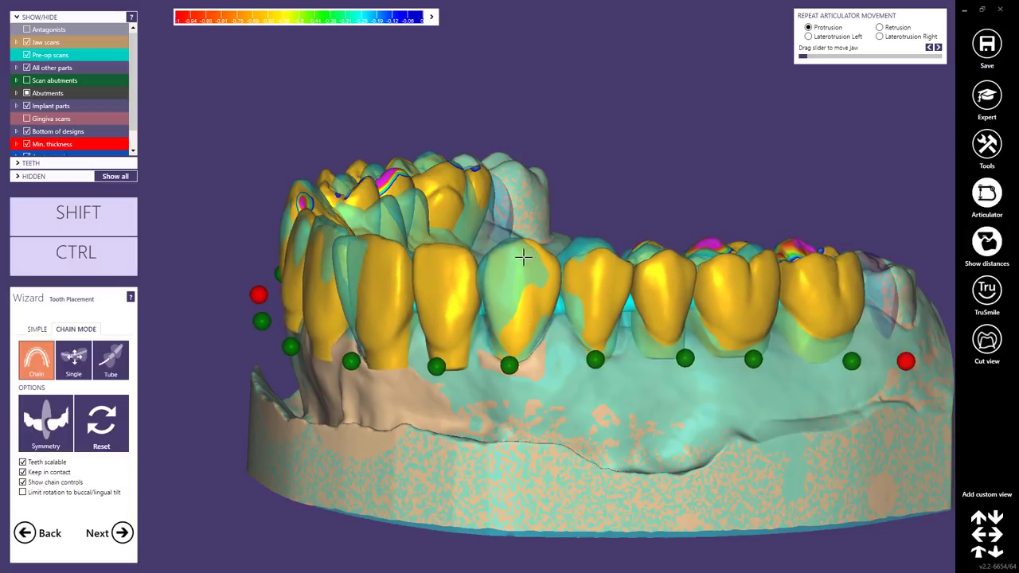
click(507, 367)
mouse_move(519, 257)
mouse_down()
mouse_move(500, 251)
mouse_move(524, 255)
mouse_move(505, 251)
mouse_move(514, 253)
mouse_up()
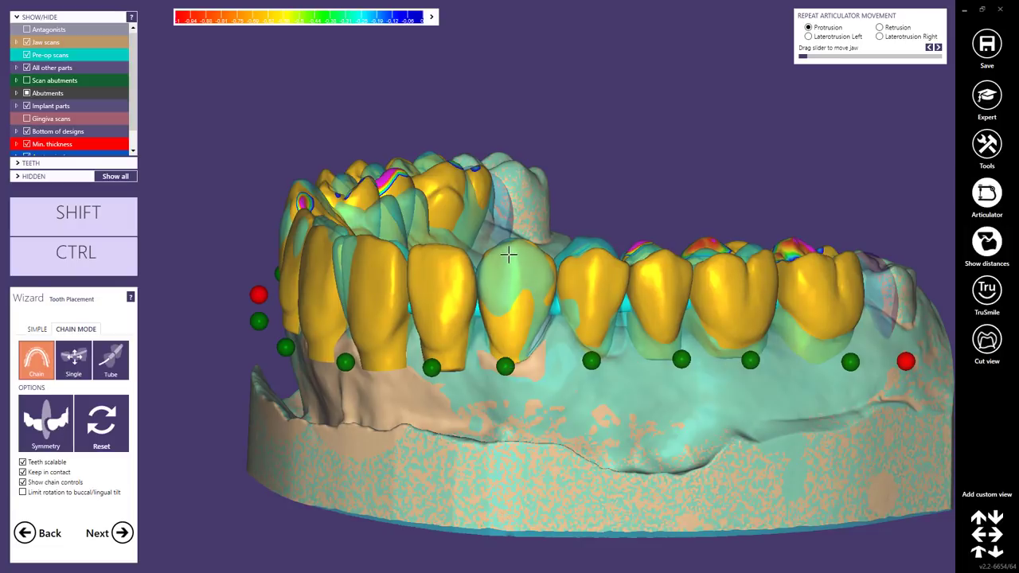
key(ctrl)
middle_drag(505, 255, 474, 285)
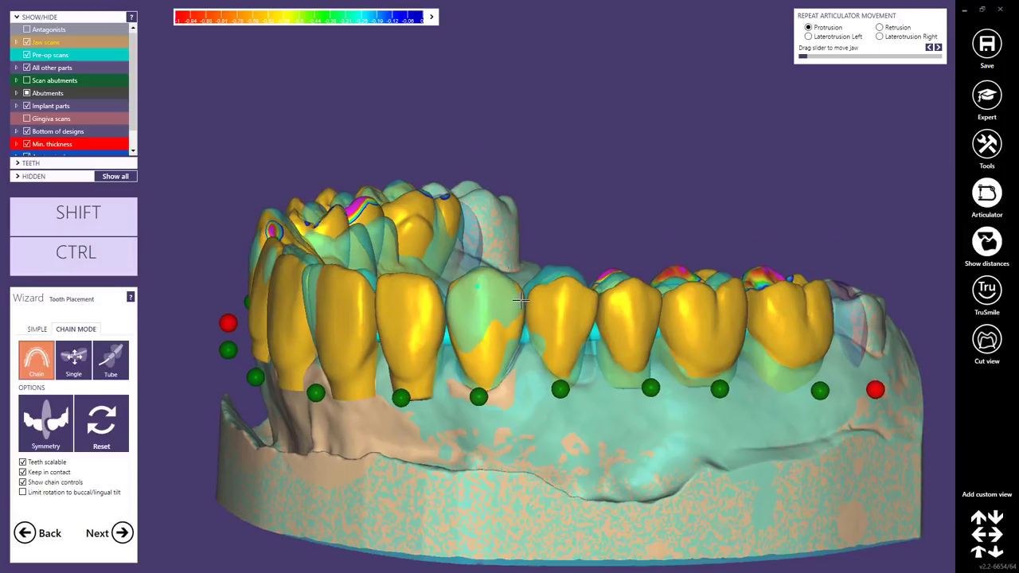
right_drag(474, 284, 519, 302)
Adjust the rotation of the premolars behind tooth 13 in the chain.
right_drag(477, 261, 478, 371)
right_drag(365, 348, 596, 240)
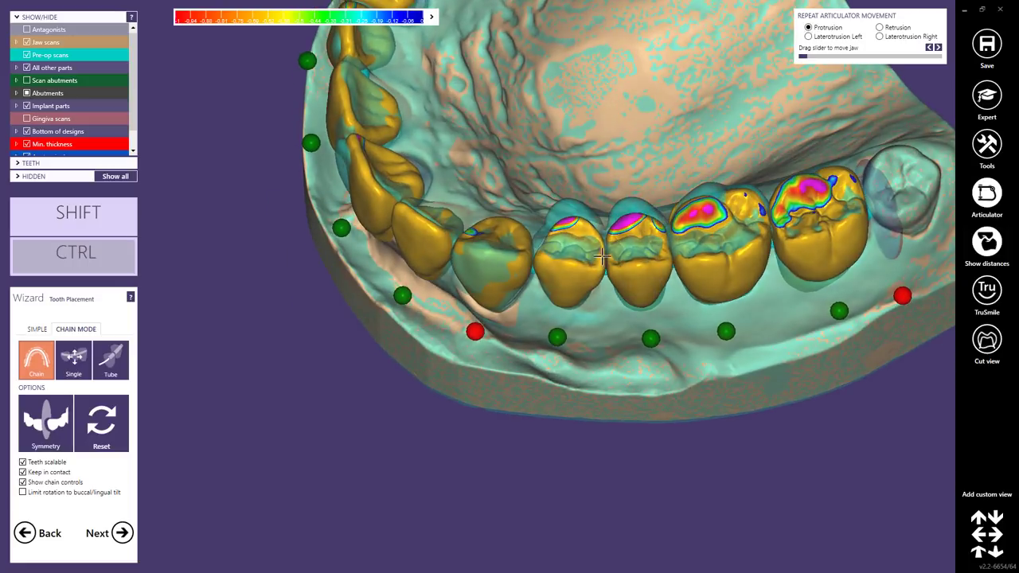
ctrl+drag(597, 241, 599, 249)
Reposition and rotate the two premolars behind tooth 23 to follow the pre-op scan.
right_drag(598, 248, 541, 246)
right_drag(224, 293, 262, 289)
drag(251, 292, 249, 281)
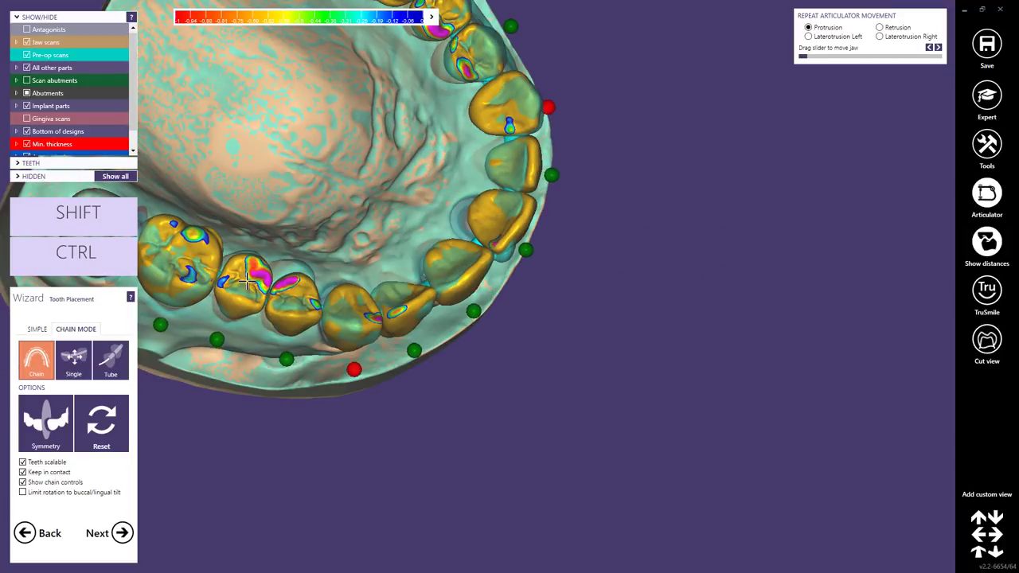
middle_drag(268, 284, 513, 281)
right_drag(513, 280, 532, 336)
scroll(532, 336, up, 5)
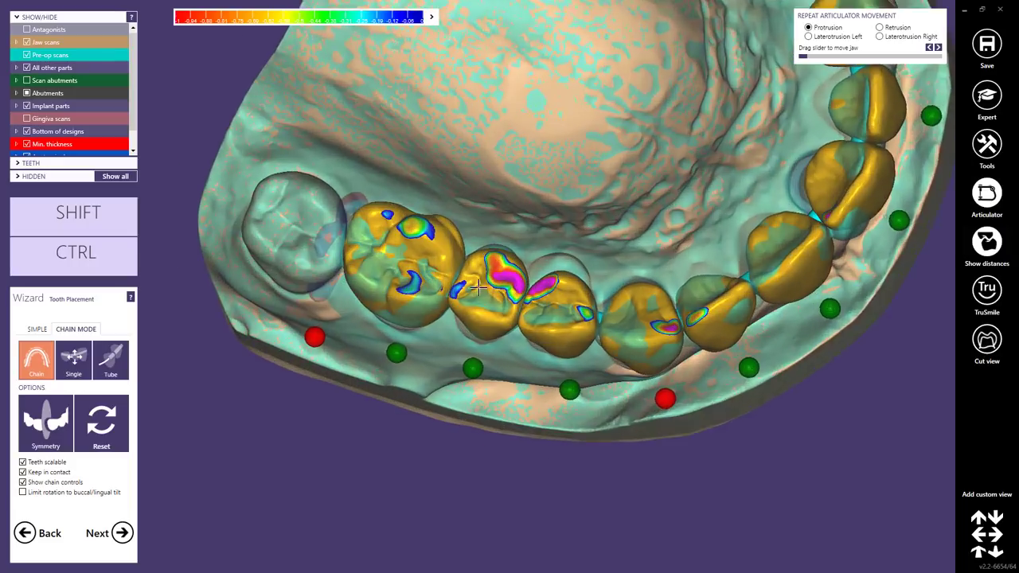
ctrl+drag(526, 323, 541, 320)
right_drag(542, 341, 566, 310)
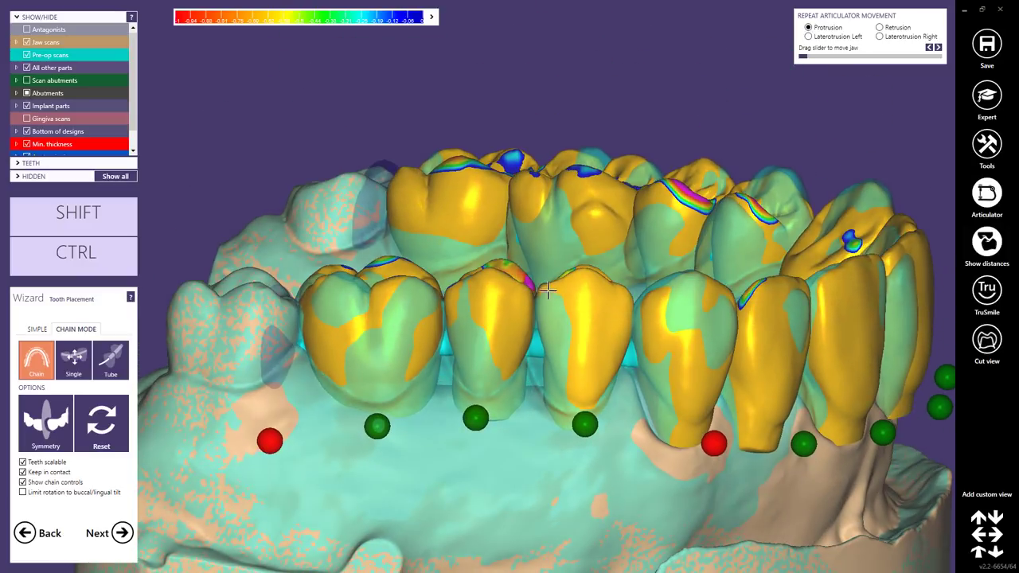
drag(566, 310, 565, 313)
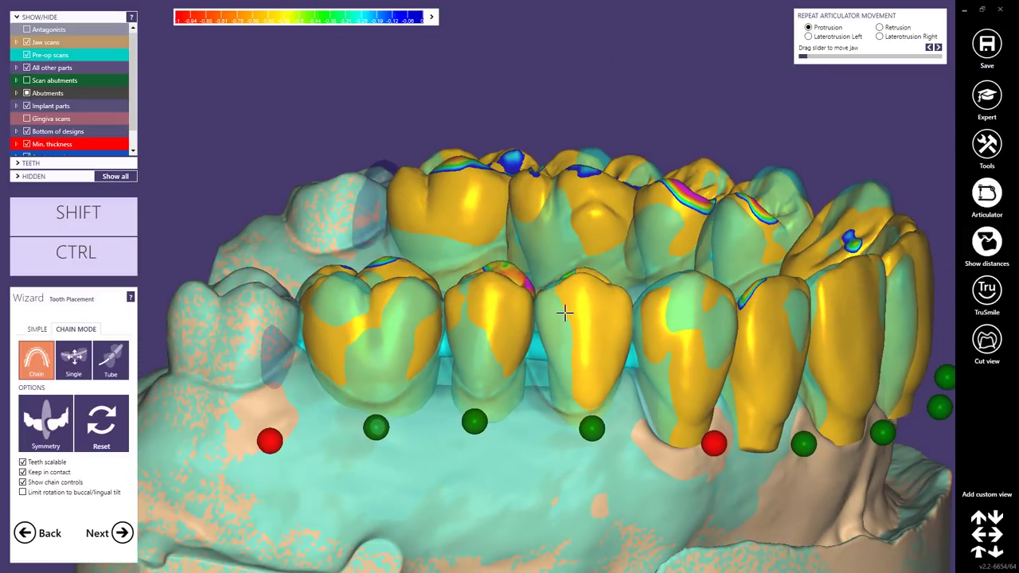
Switch to simple placement, then move and rotate tooth 22 to match the pre-op lateral incisor.
right_drag(563, 314, 674, 307)
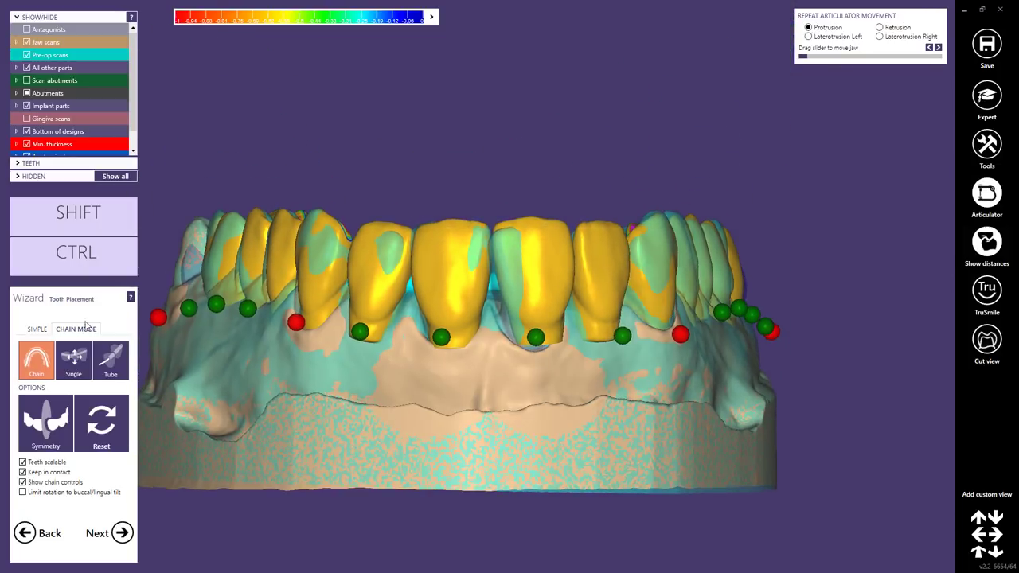
click(36, 329)
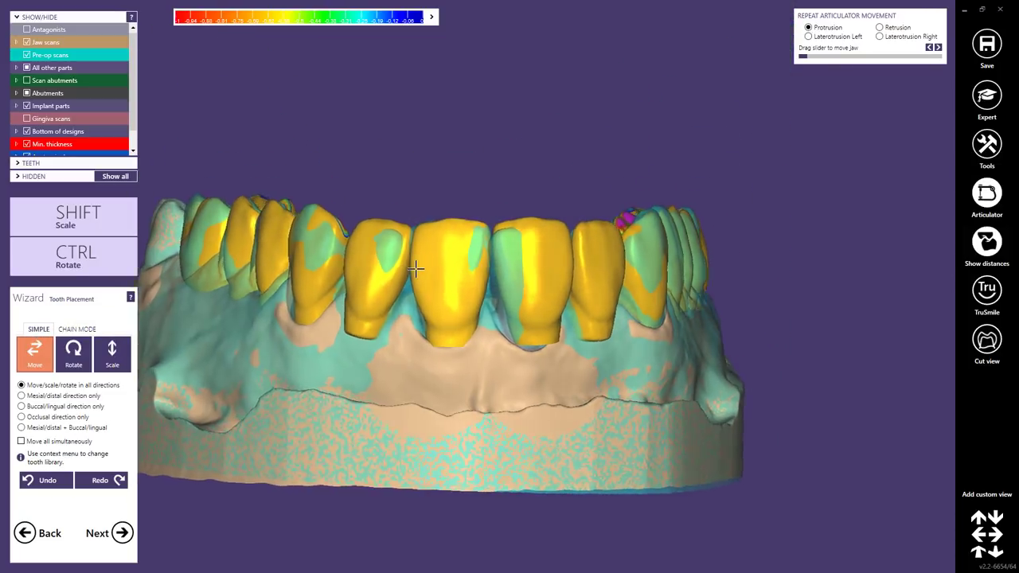
drag(385, 228, 372, 244)
right_drag(370, 247, 475, 269)
key(ctrl)
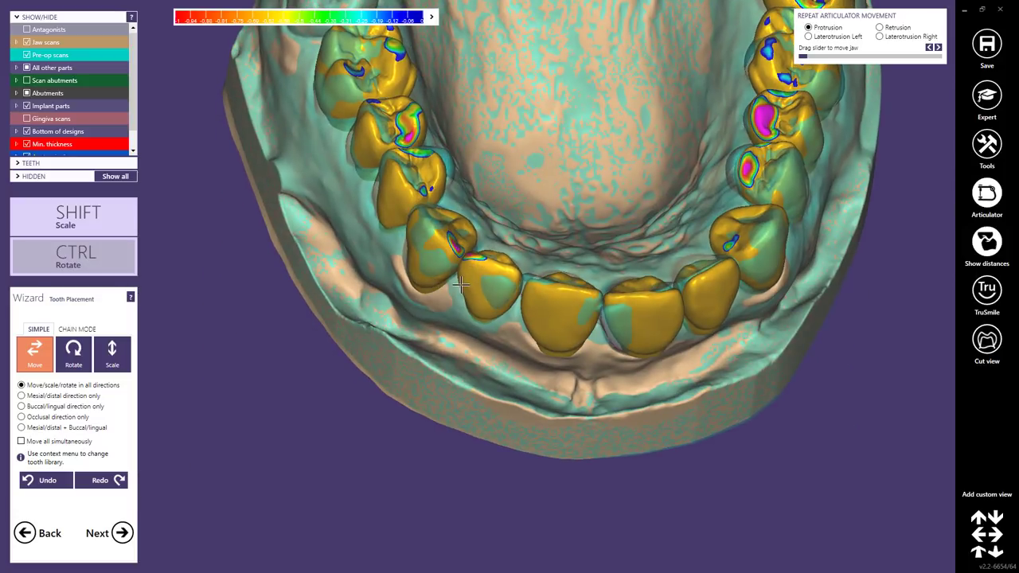
ctrl+drag(487, 260, 479, 258)
right_drag(479, 258, 486, 267)
drag(486, 269, 486, 275)
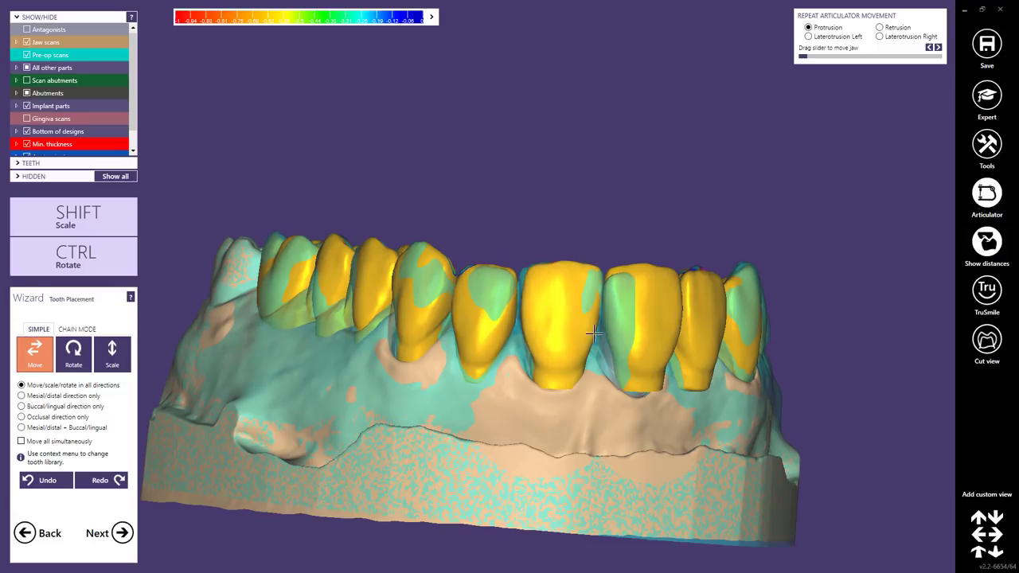
Move tooth 12 lingually and rotate it to match the pre-op lateral incisor.
right_drag(605, 310, 586, 309)
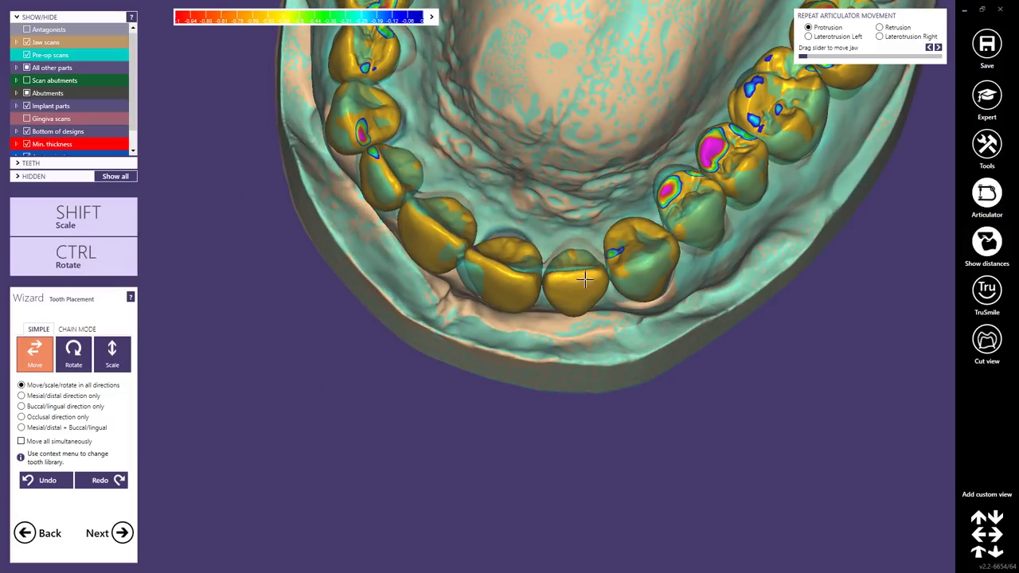
drag(586, 309, 585, 273)
mouse_move(585, 272)
right_down()
mouse_move(580, 254)
mouse_move(573, 284)
right_up()
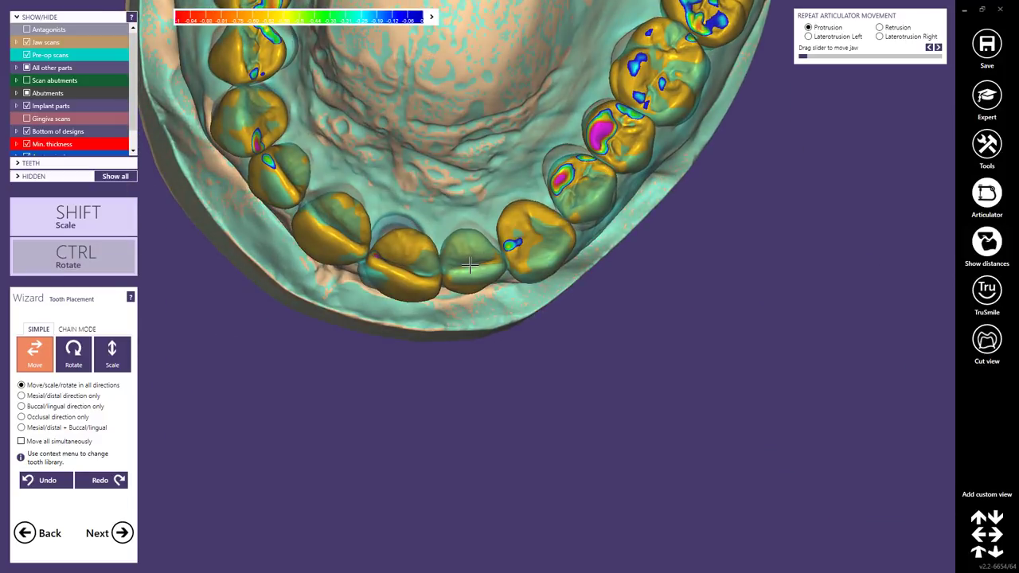
ctrl+drag(469, 265, 473, 265)
scroll(473, 264, down, 2)
mouse_move(474, 265)
right_down()
mouse_move(480, 246)
mouse_move(479, 273)
right_up()
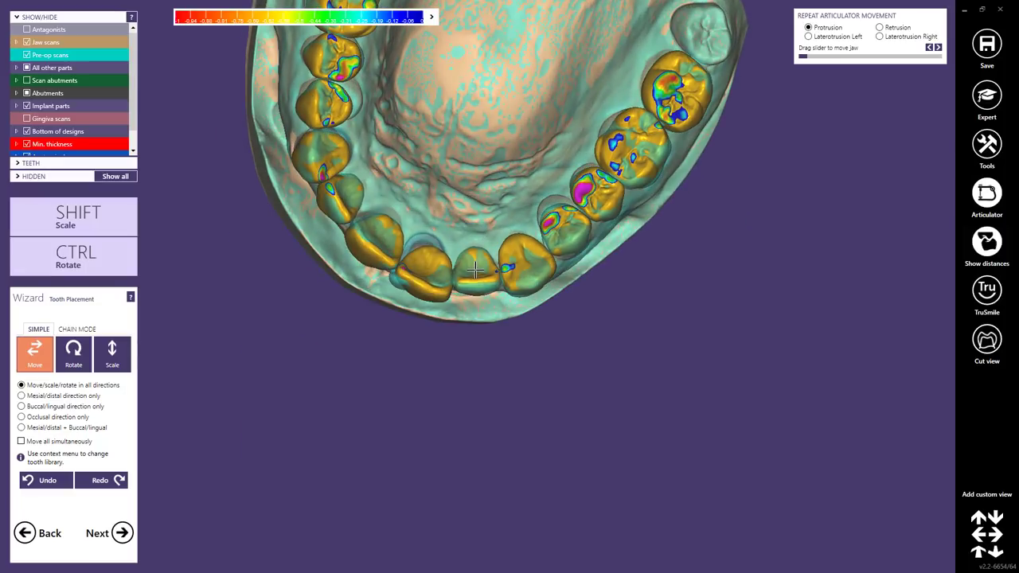
key(ctrl)
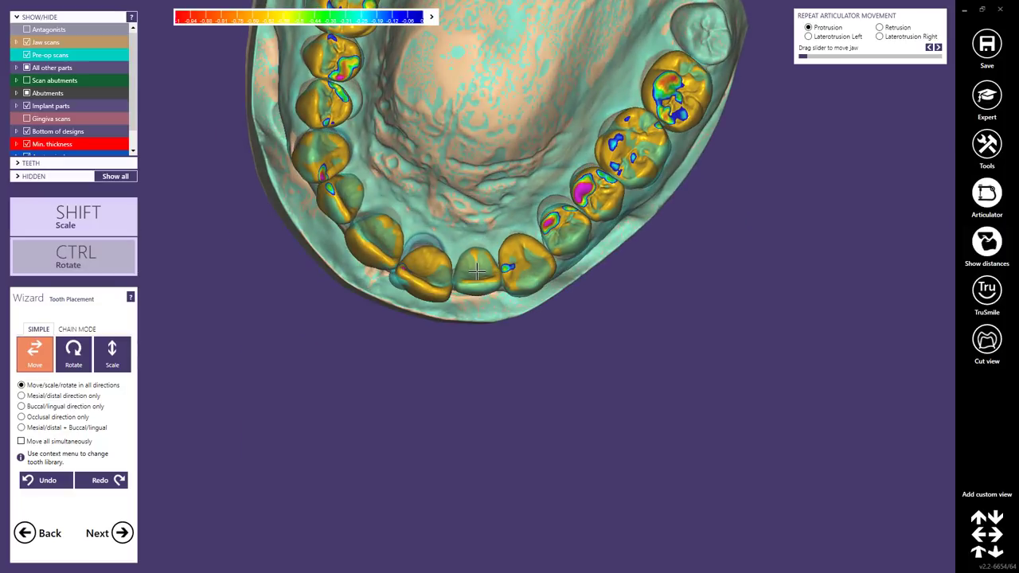
right_drag(476, 272, 478, 268)
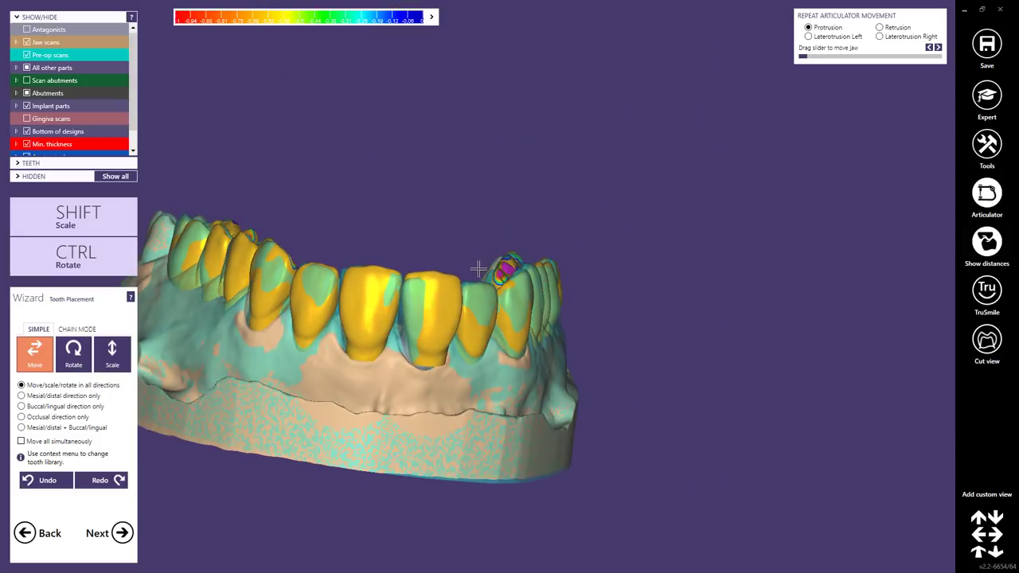
Reposition tooth 11 lingually and rotate it to match the pre-op central incisor.
right_drag(374, 300, 489, 253)
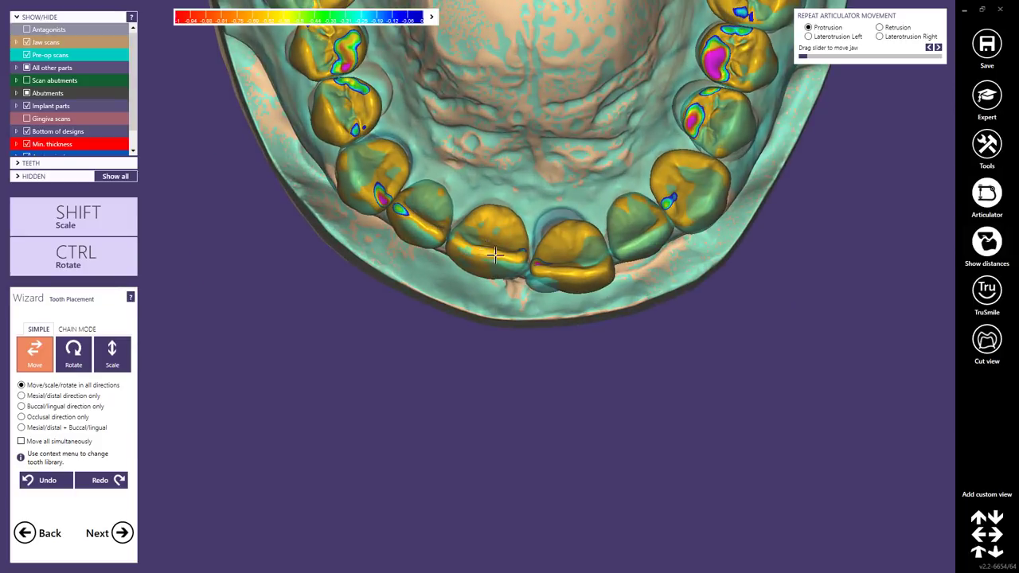
key(ctrl)
ctrl+drag(561, 274, 564, 270)
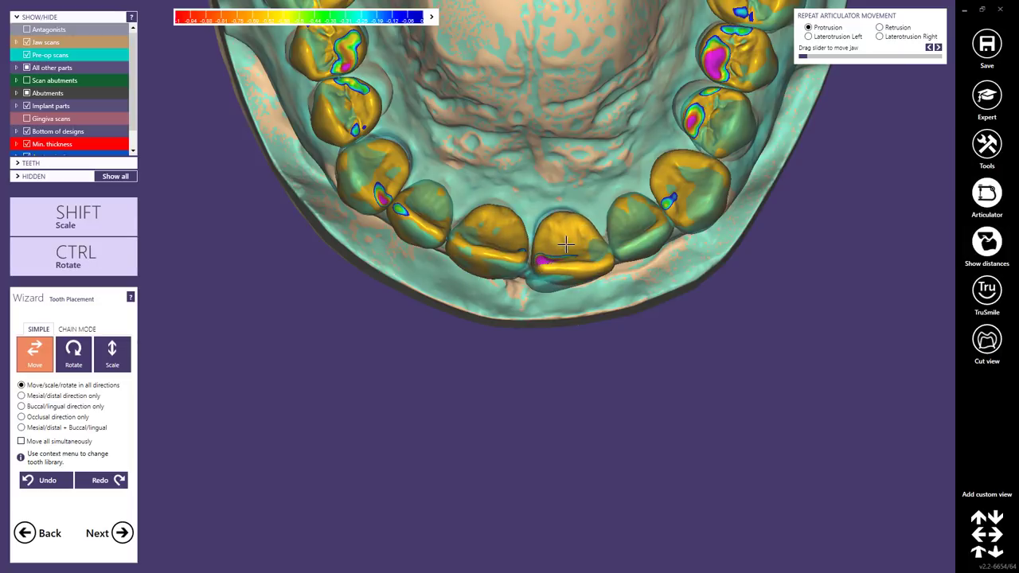
right_drag(557, 266, 554, 259)
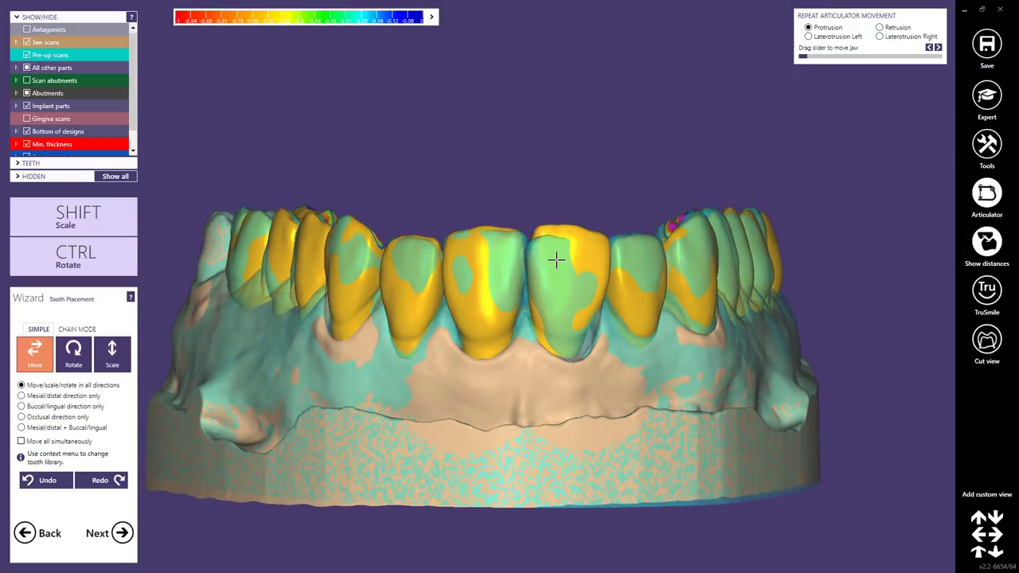
ctrl+drag(551, 238, 552, 249)
ctrl+drag(591, 309, 588, 308)
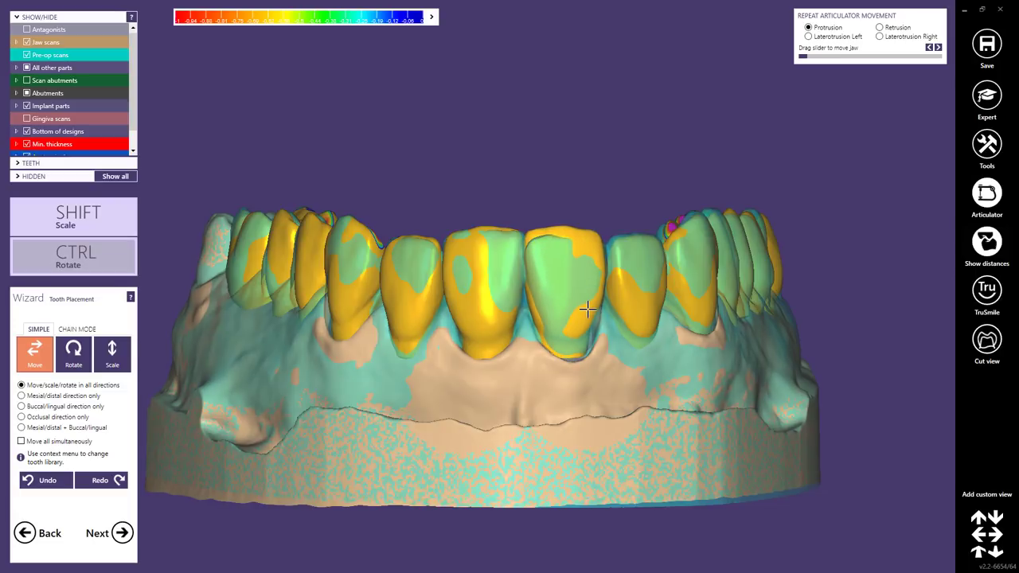
Rotate tooth 22 to bring its incisal edge in line with the dental arch.
right_drag(540, 325, 540, 329)
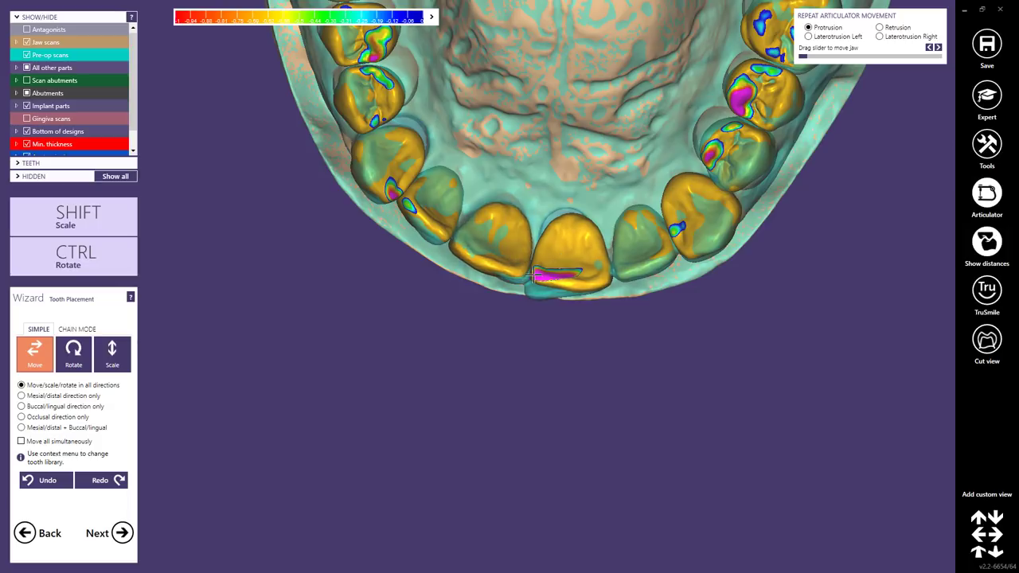
right_drag(556, 277, 558, 271)
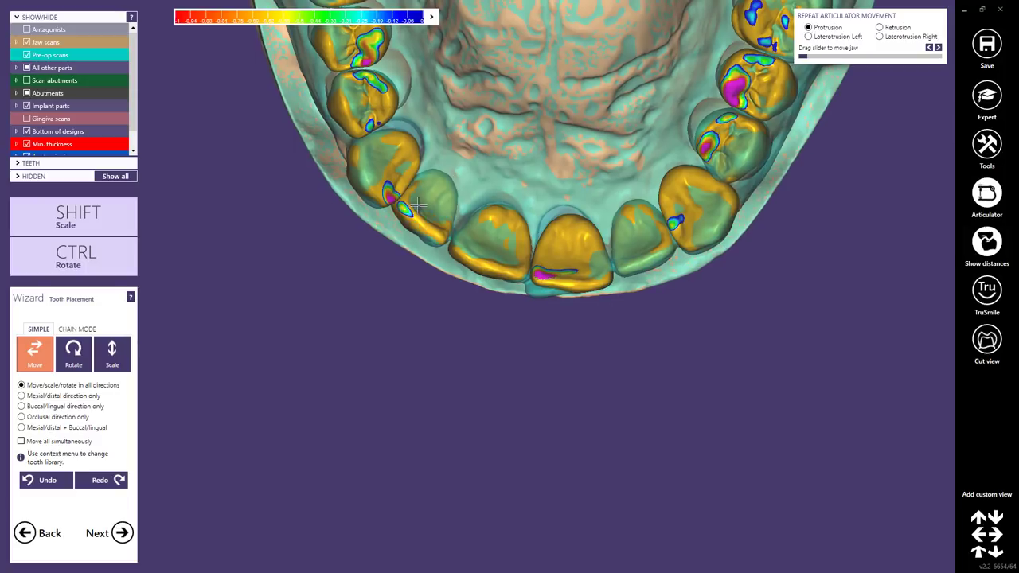
key(ctrl)
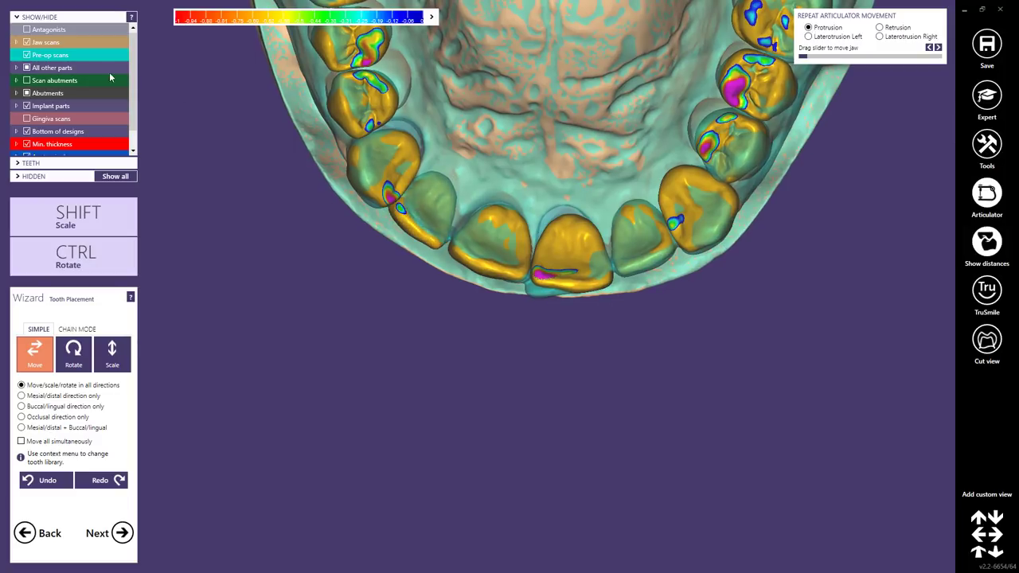
Show the antagonists and fine-tune the positions of the anterior model teeth, including tooth 23, against the opposing jaw.
click(26, 30)
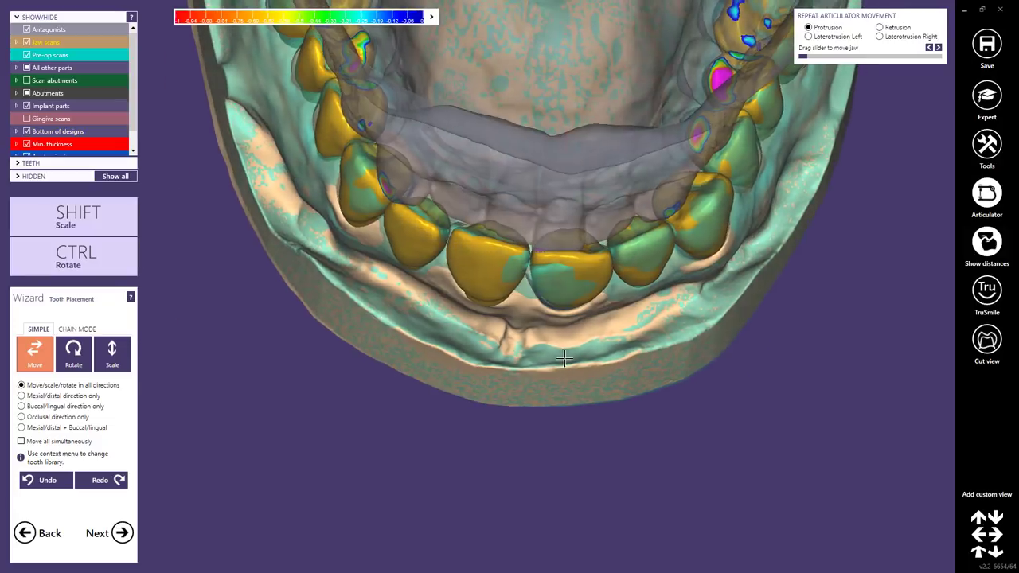
right_drag(565, 358, 578, 298)
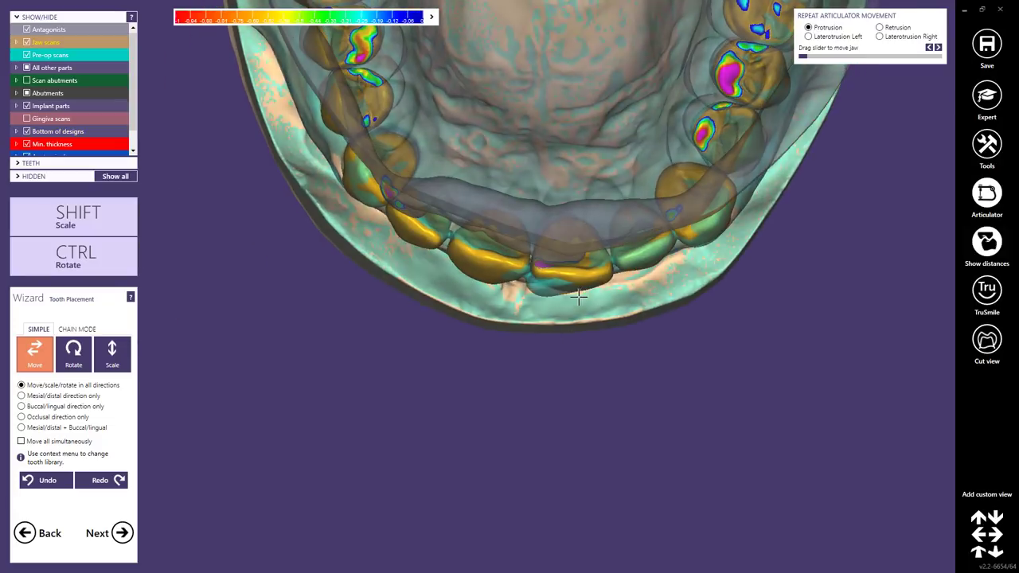
drag(476, 240, 492, 244)
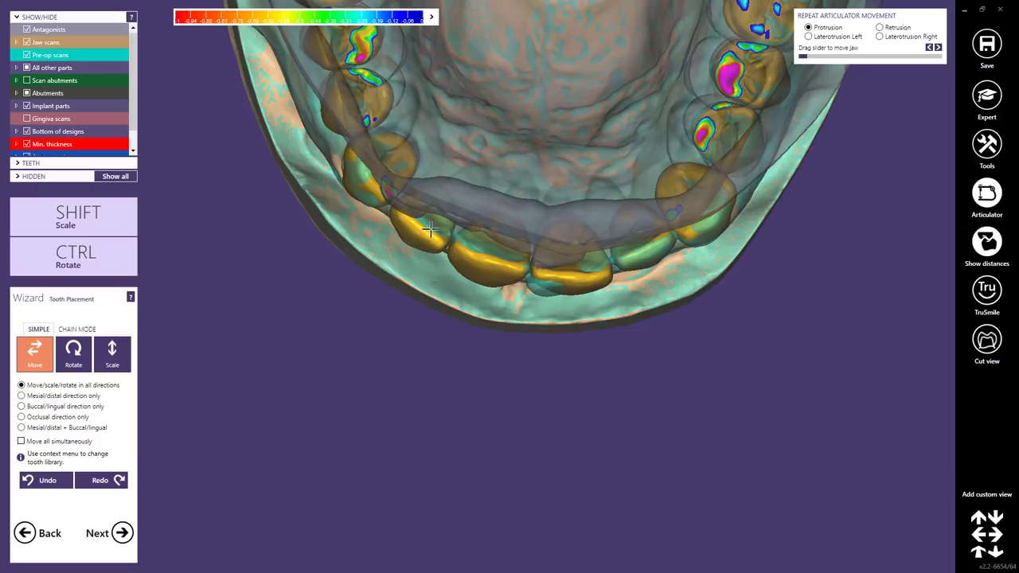
right_drag(431, 227, 448, 251)
drag(645, 314, 644, 313)
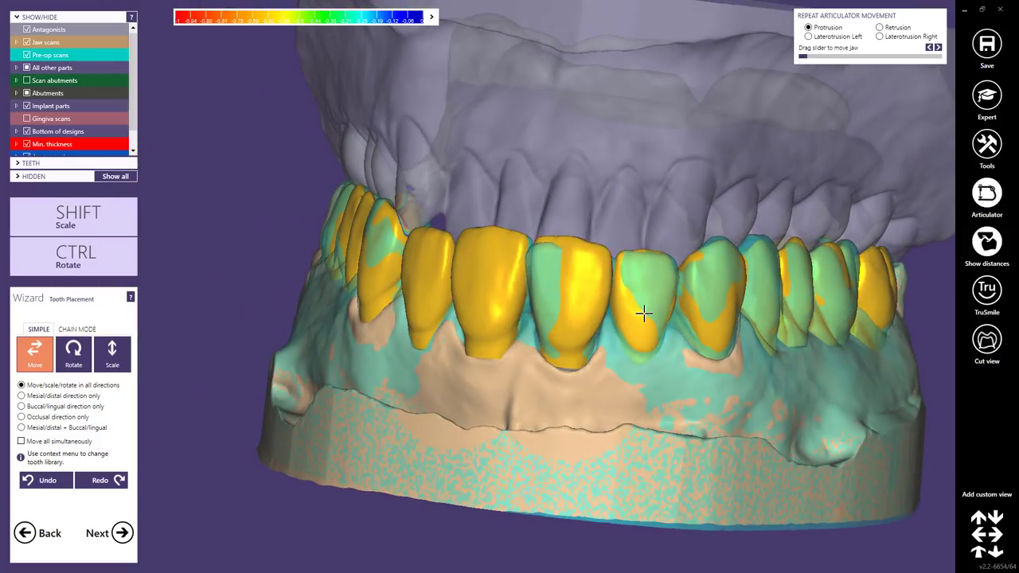
right_drag(686, 335, 691, 302)
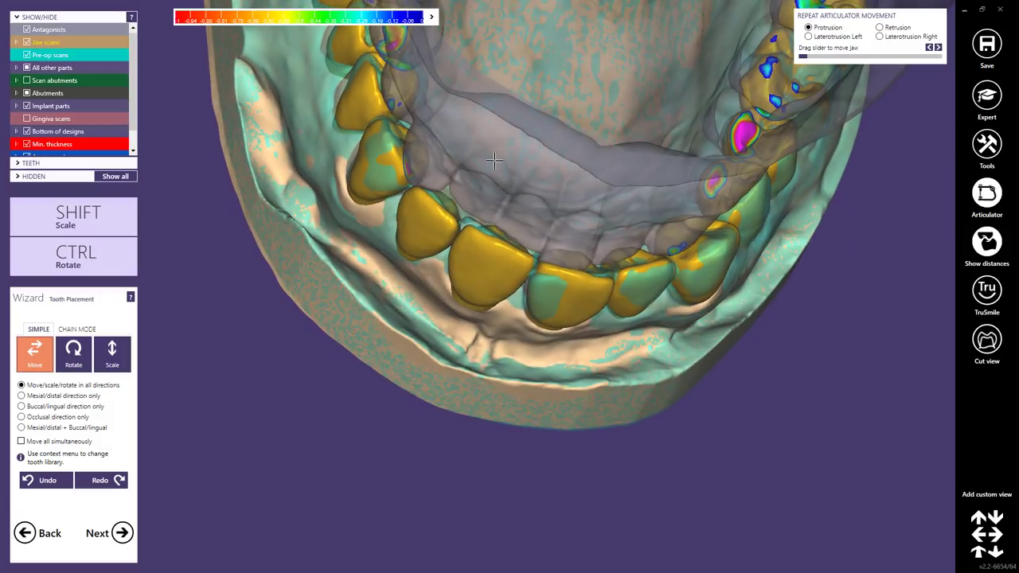
drag(396, 141, 396, 143)
Scale tooth 11 slightly to refine its size beside tooth 21.
right_drag(410, 163, 455, 239)
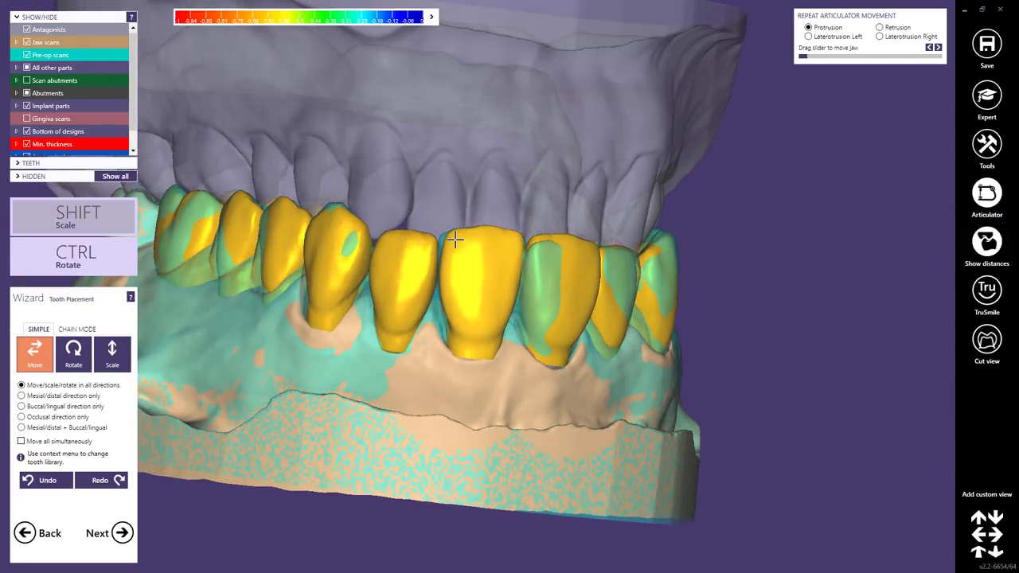
right_drag(484, 280, 598, 265)
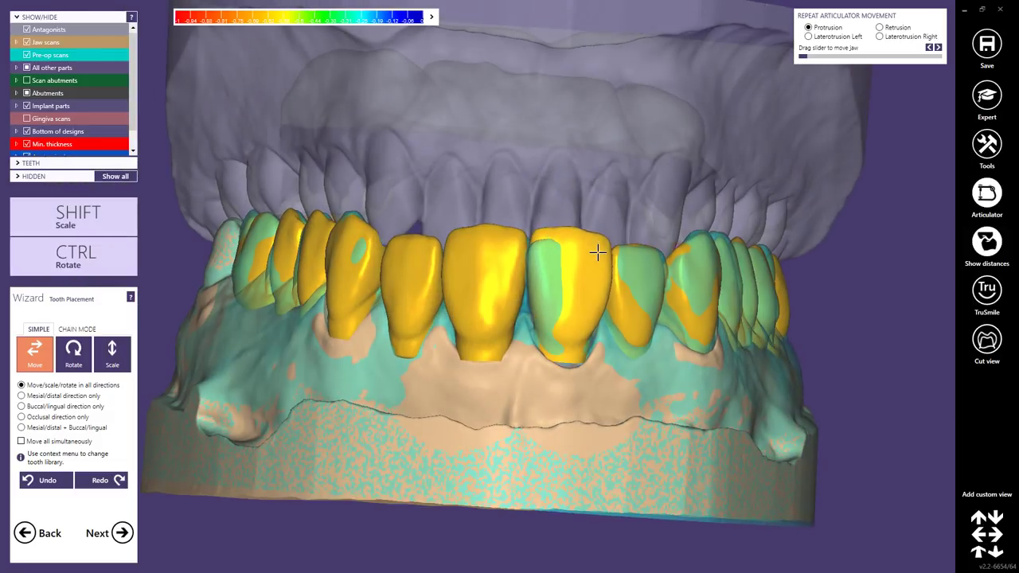
shift+drag(597, 252, 601, 251)
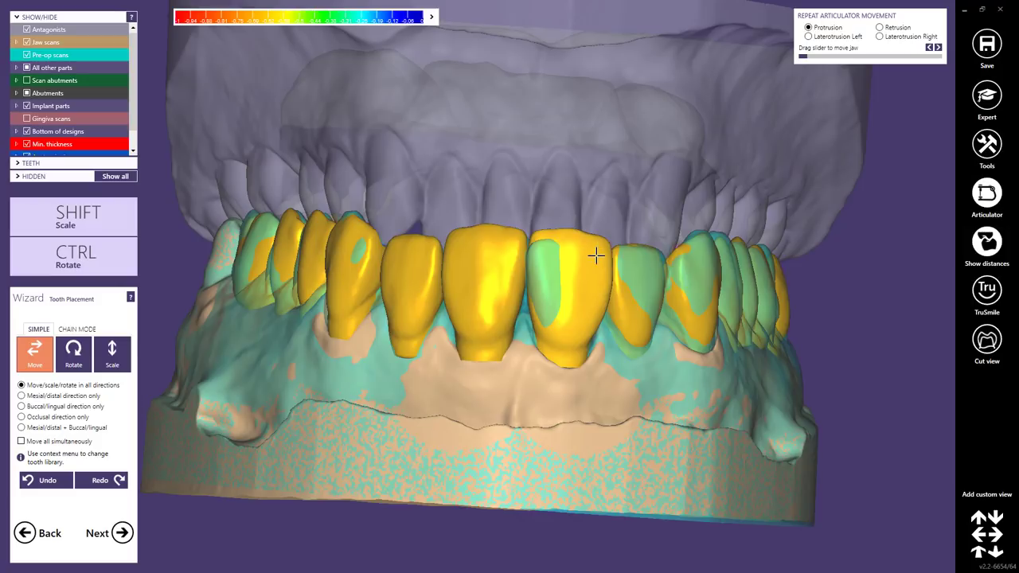
Shift and rotate tooth 24 slightly behind the canine to refine its buccal alignment with the antagonists in view.
right_drag(598, 261, 723, 221)
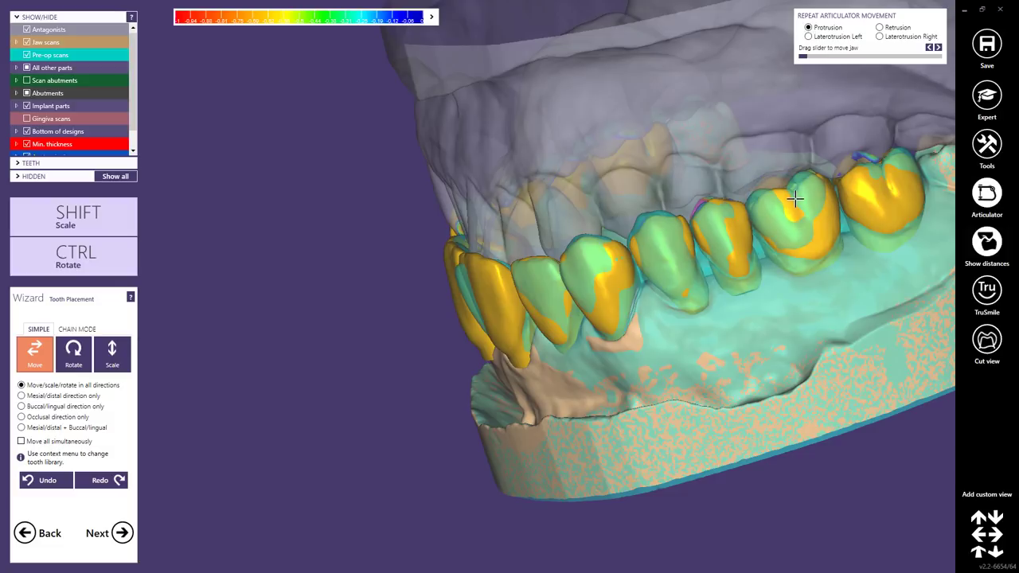
mouse_move(791, 199)
right_down()
mouse_move(773, 212)
mouse_move(785, 208)
right_up()
right_drag(509, 207, 776, 212)
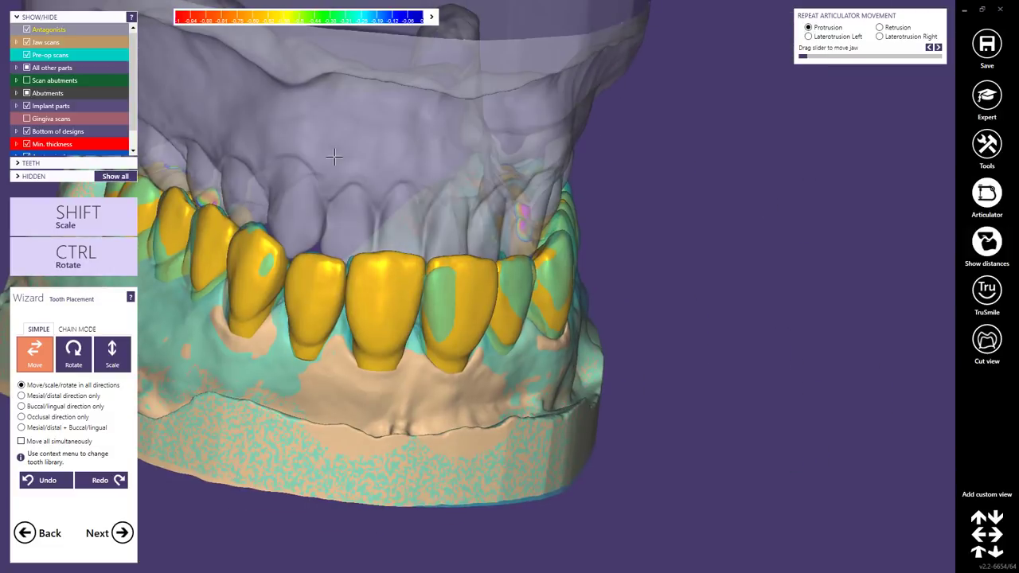
right_drag(391, 207, 574, 275)
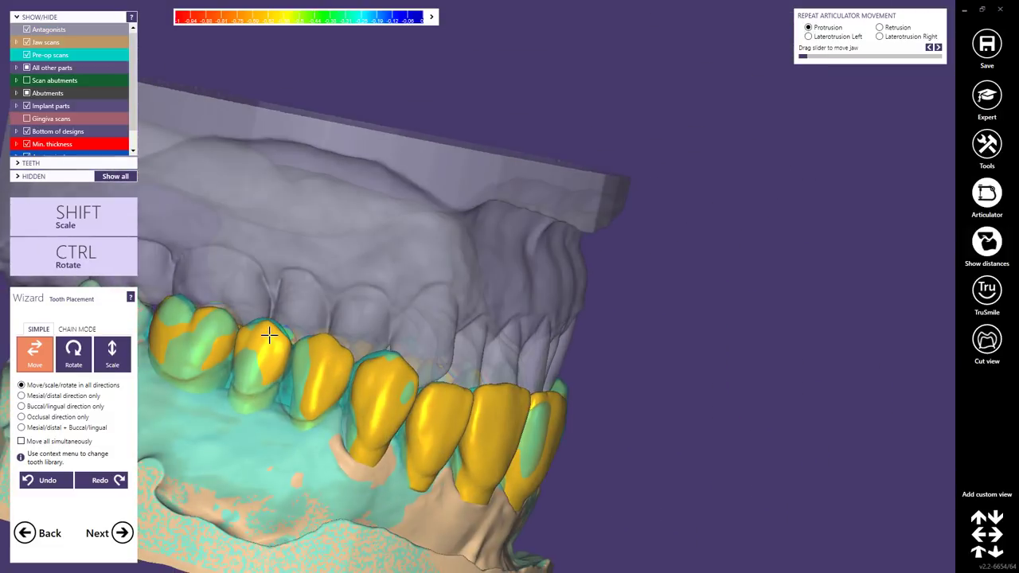
drag(316, 355, 323, 347)
key(ctrl)
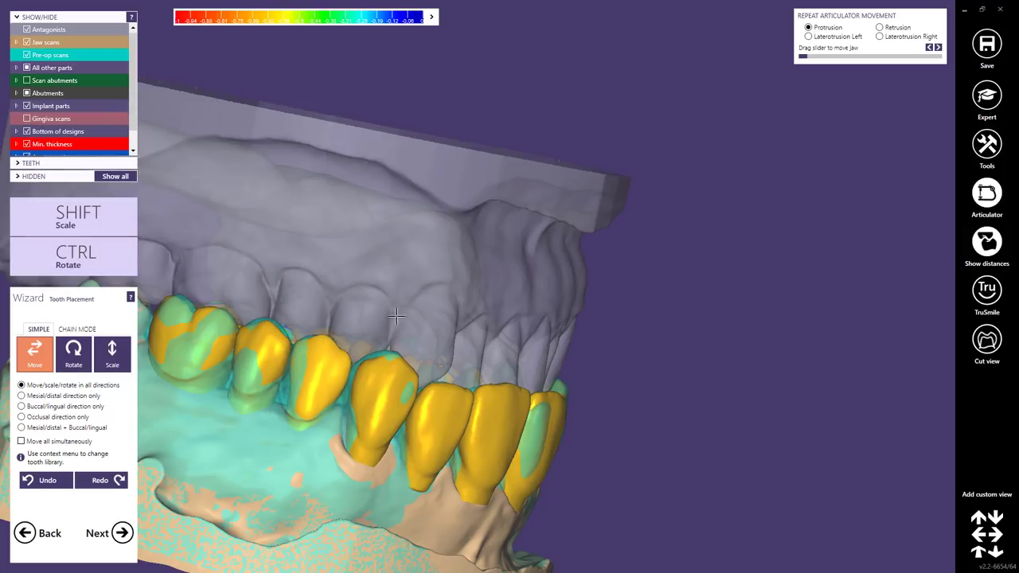
Hide the antagonists and finish tooth placement, advancing the wizard to Generate Abutment Bottoms.
right_drag(329, 362, 369, 225)
ctrl+scroll(369, 226, down, 5)
middle_click(375, 358)
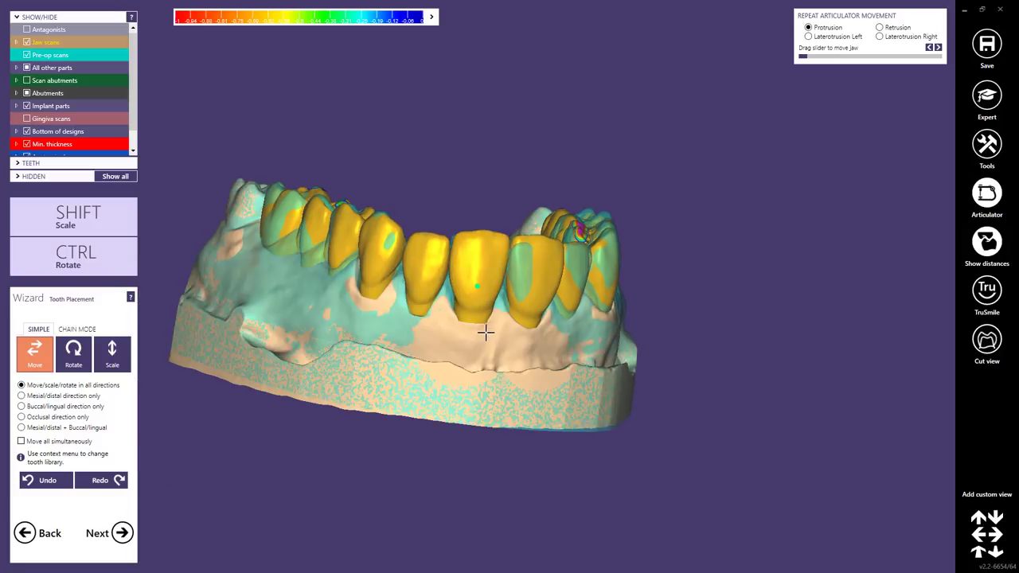
right_drag(484, 332, 486, 336)
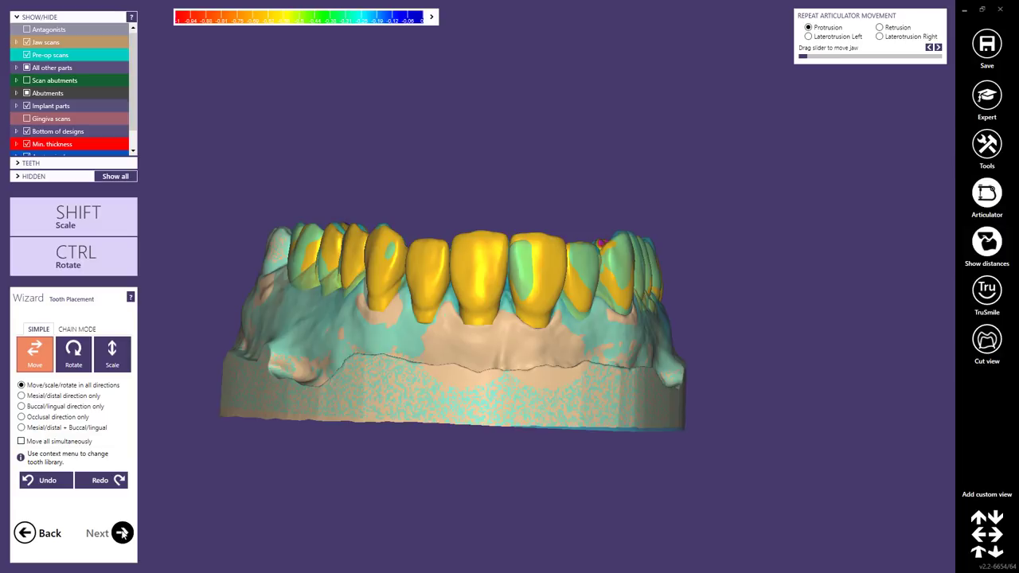
click(121, 533)
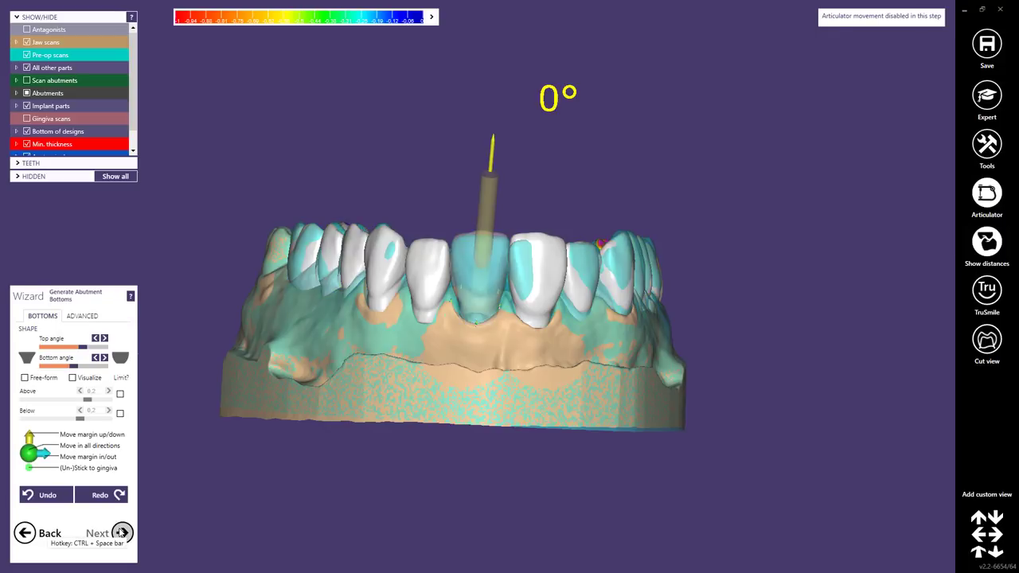
Switch to Expert mode, start SmileDesign and load the patient's retracted face image.
click(986, 99)
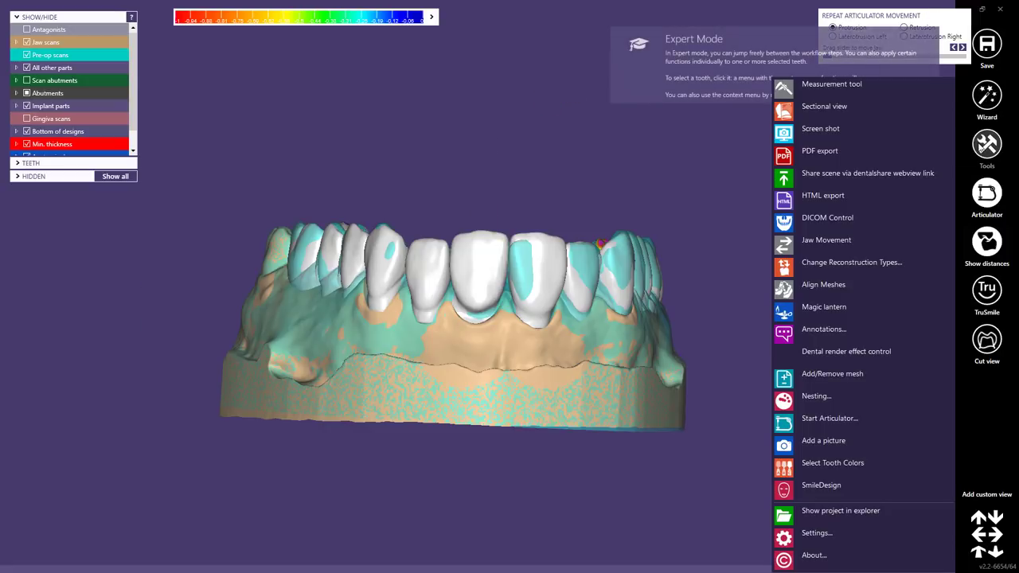
click(986, 144)
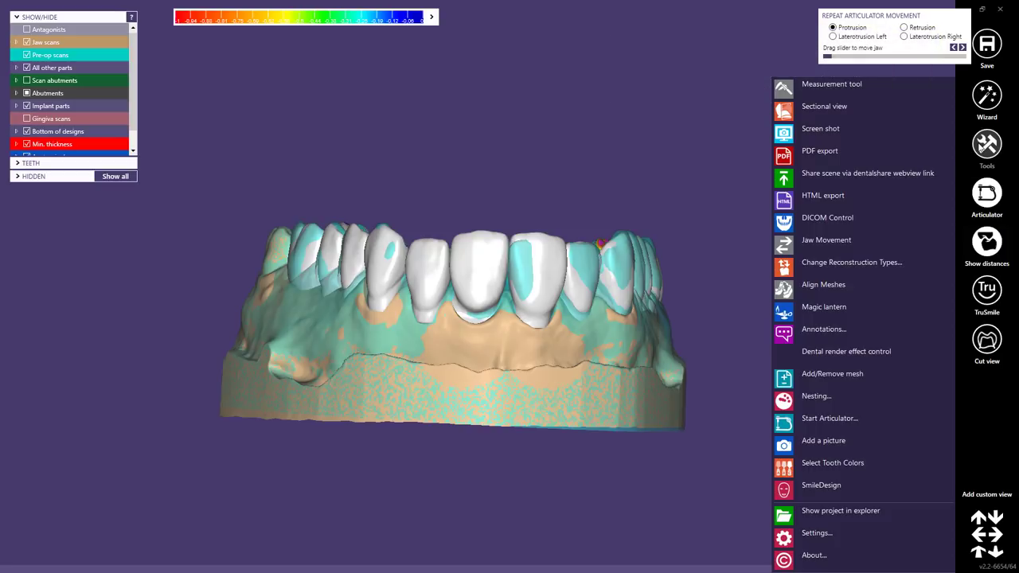
click(817, 486)
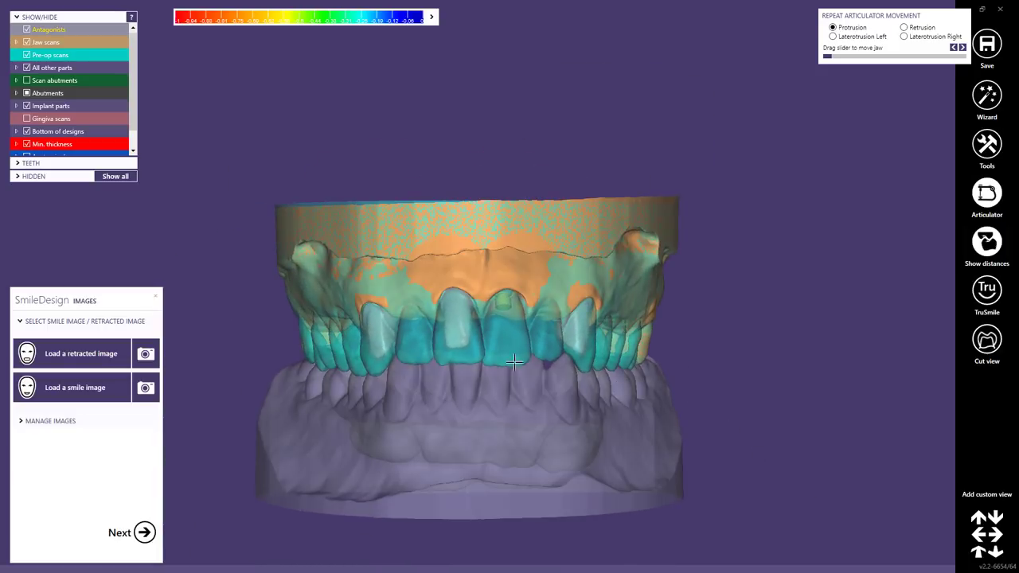
click(83, 353)
double_click(287, 342)
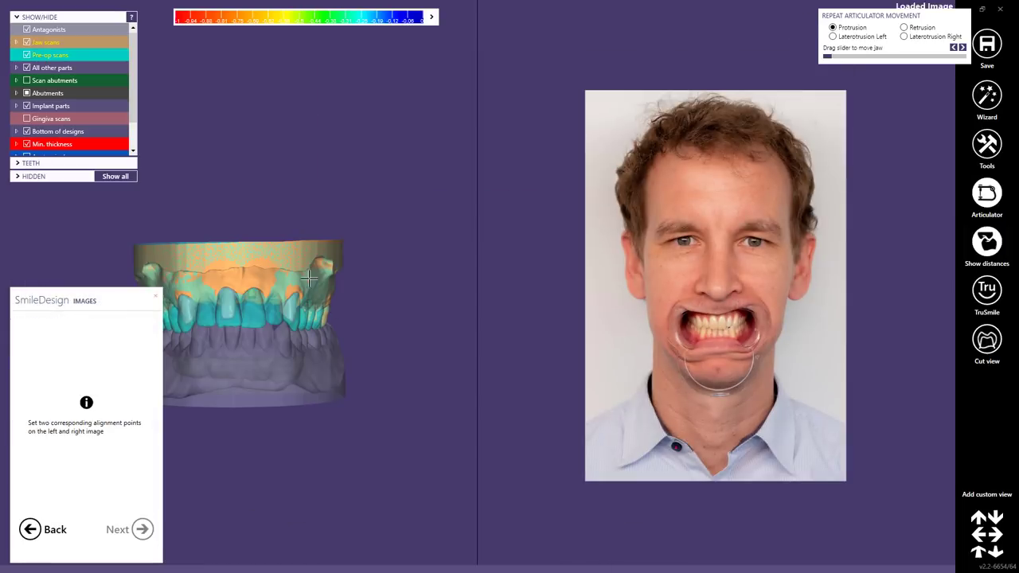
Set the first pair of alignment points on the cusp tip of tooth 13, on the scan and on the retracted photo.
scroll(203, 274, up, 5)
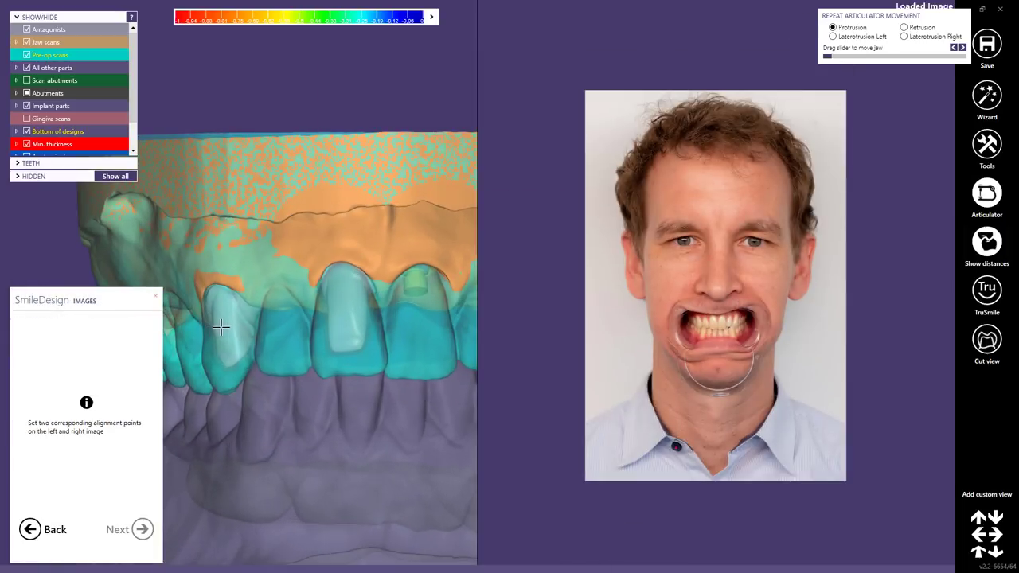
scroll(648, 320, up, 6)
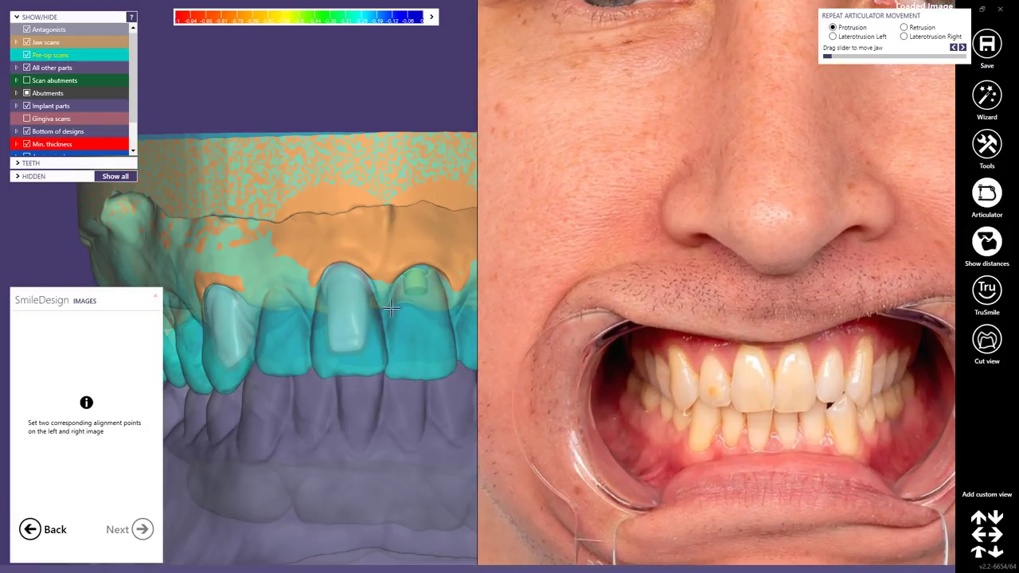
scroll(261, 330, up, 3)
scroll(208, 396, up, 3)
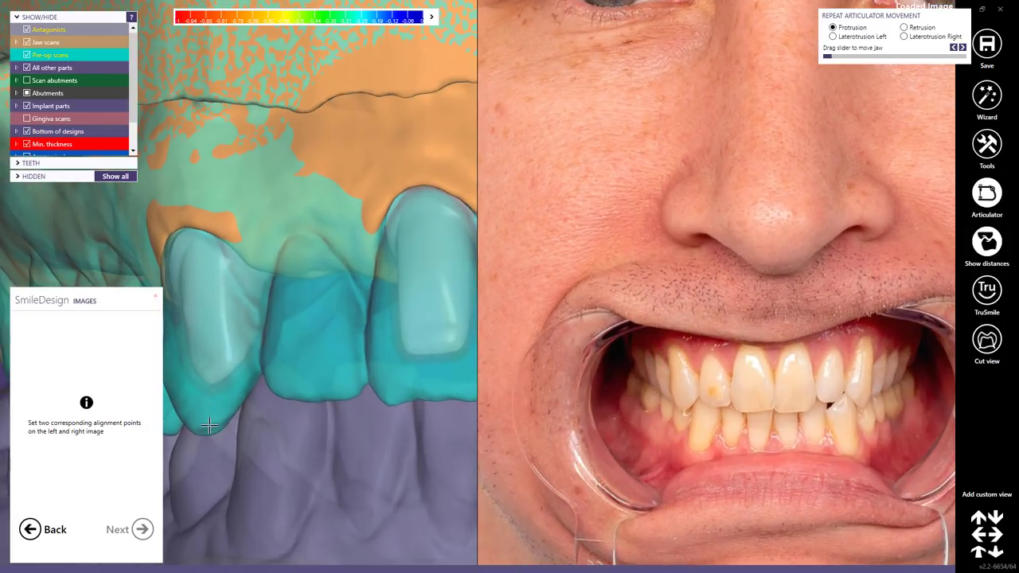
click(204, 429)
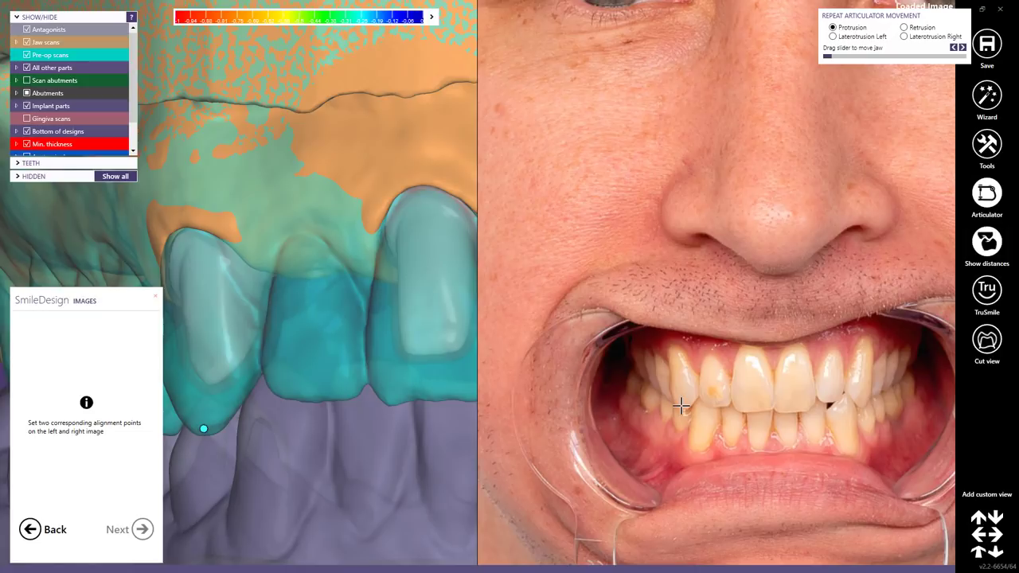
click(681, 407)
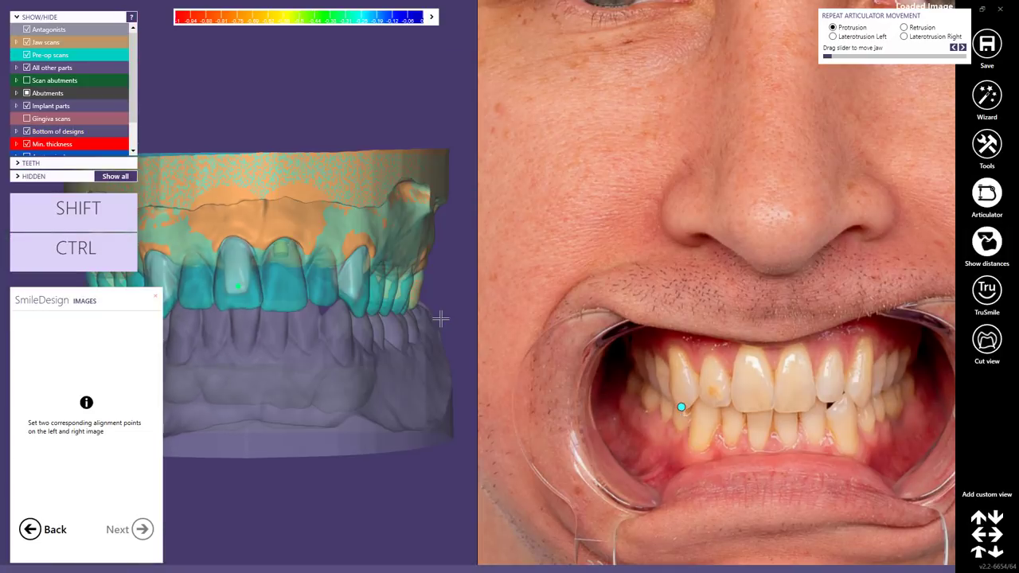
Set the second pair of alignment points on the cusp tip of tooth 23, on the photo and on the scan.
scroll(876, 405, up, 5)
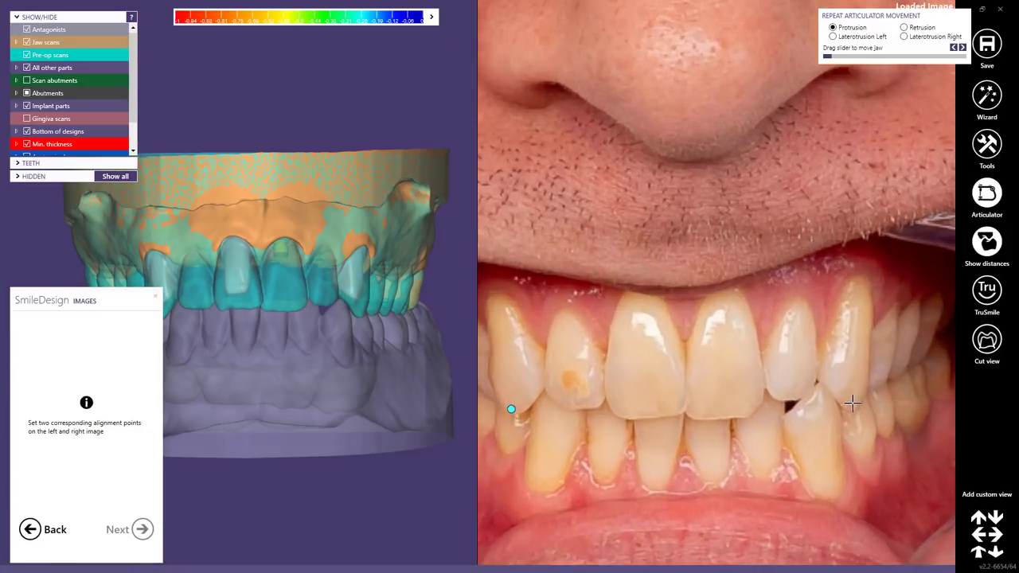
scroll(338, 298, up, 5)
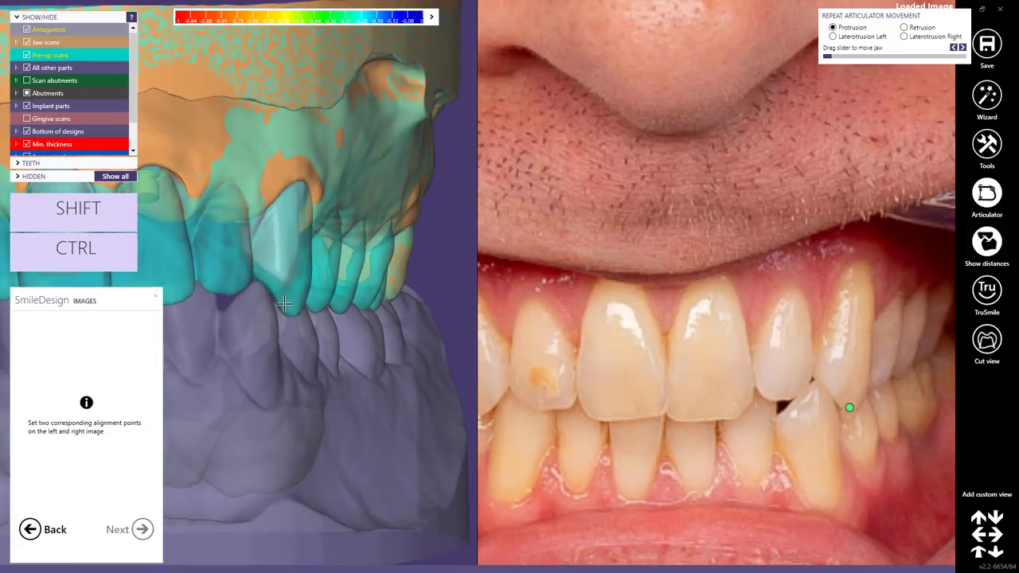
click(291, 309)
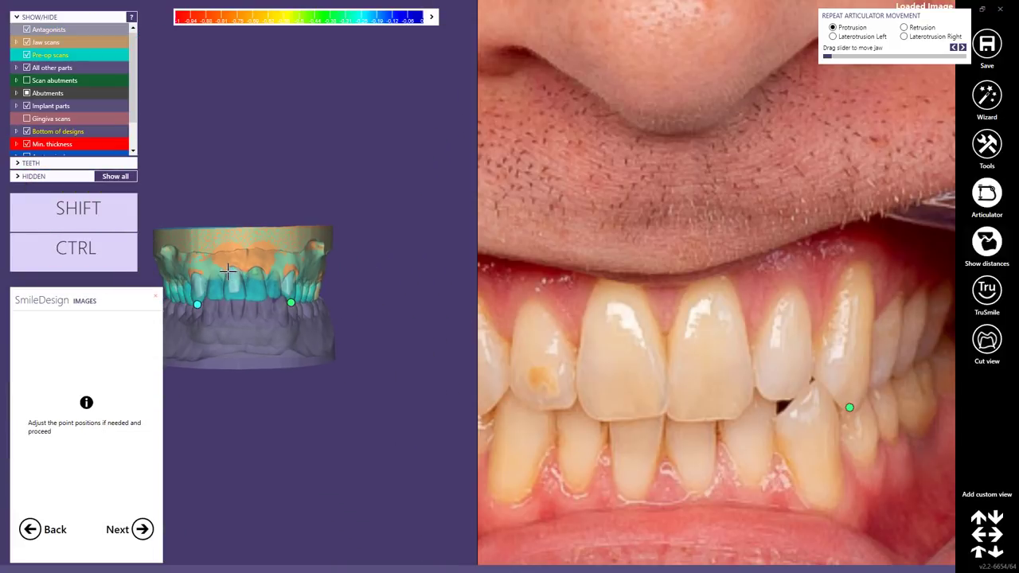
scroll(691, 379, down, 2)
scroll(692, 379, down, 3)
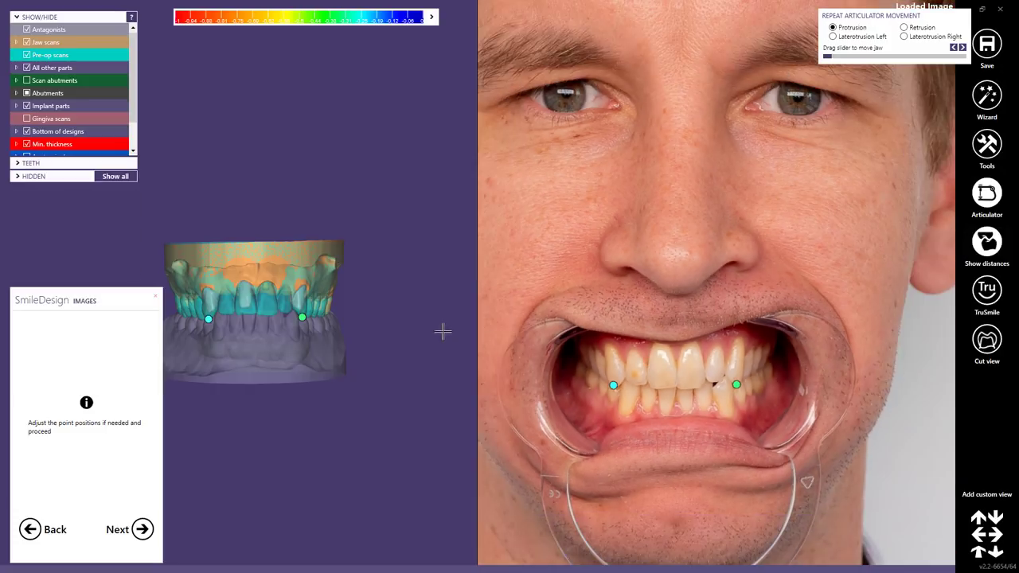
Overlay the retracted photo on the scan and fine-tune both alignment points and the scan's view angle until the teeth coincide.
click(142, 529)
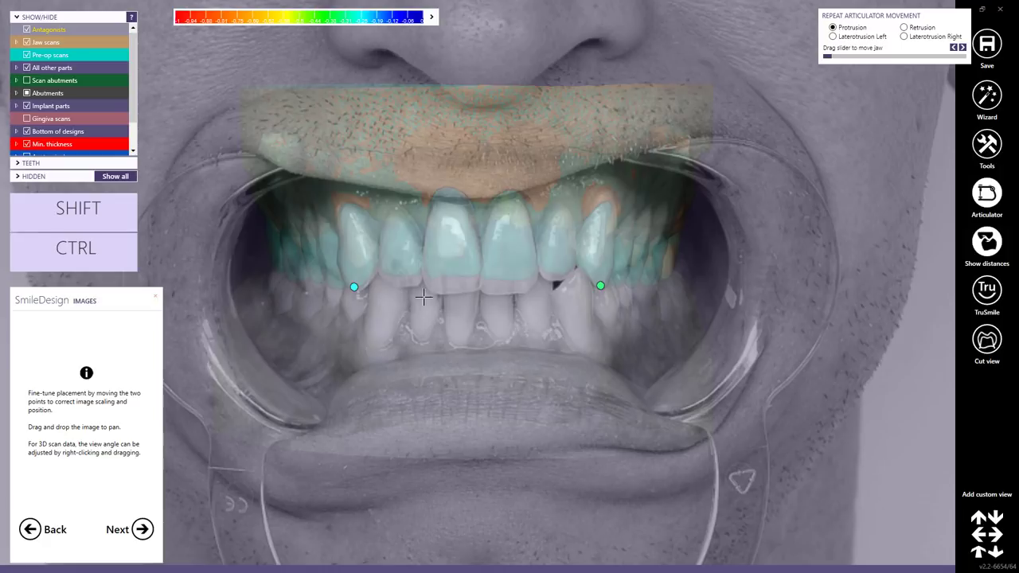
scroll(511, 251, down, 1)
scroll(399, 252, up, 2)
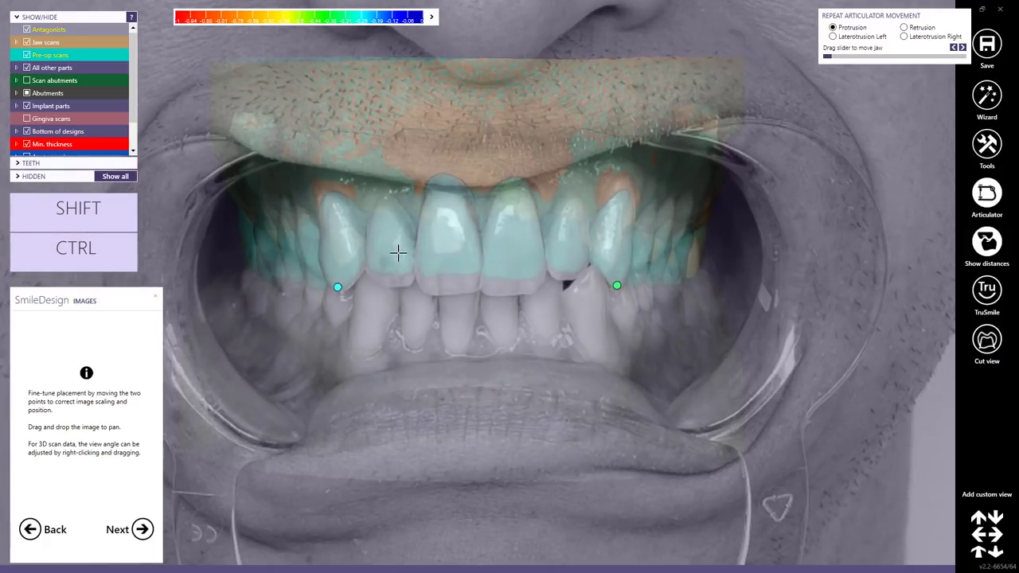
drag(326, 285, 319, 284)
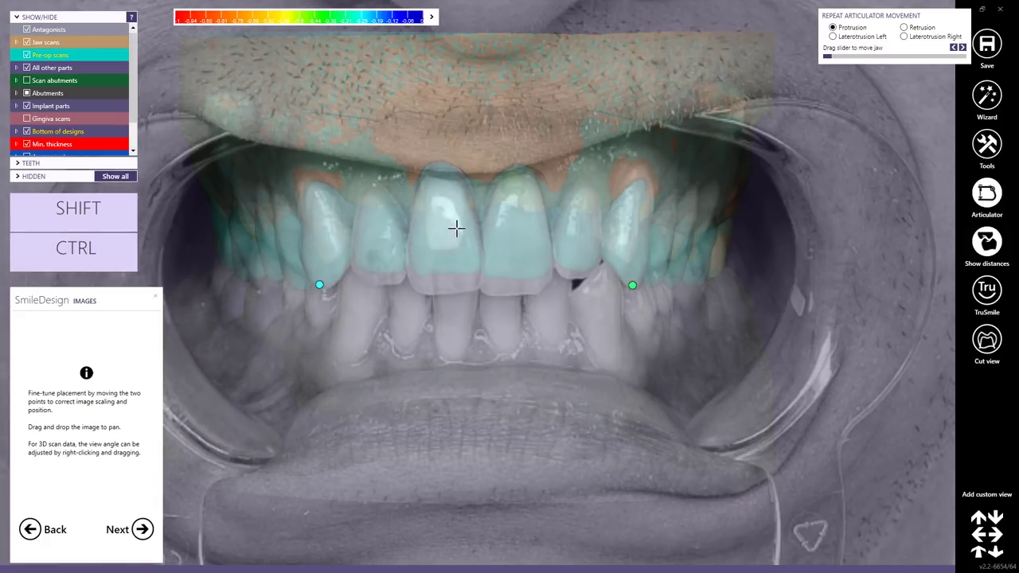
right_drag(455, 228, 455, 231)
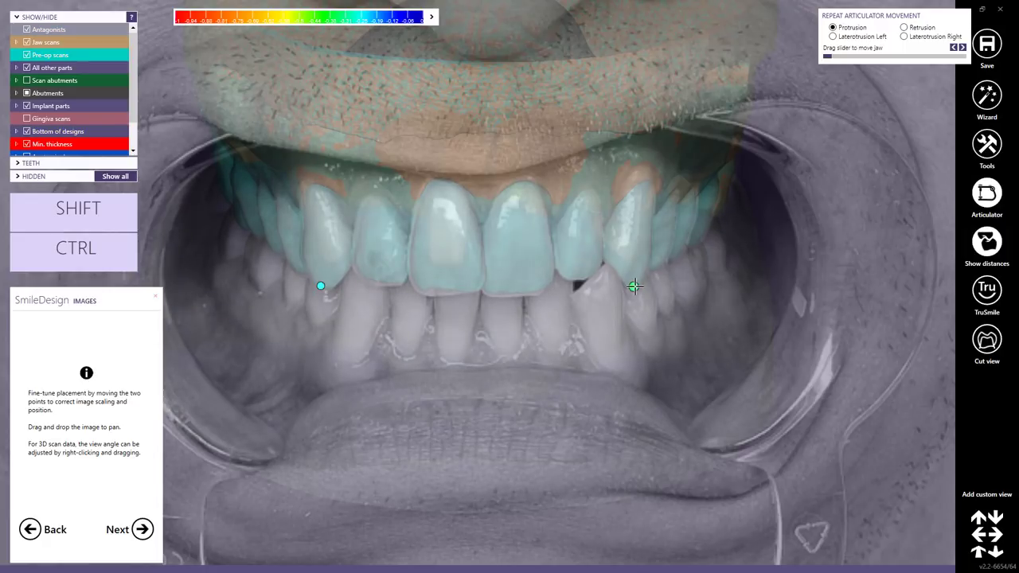
drag(634, 287, 632, 284)
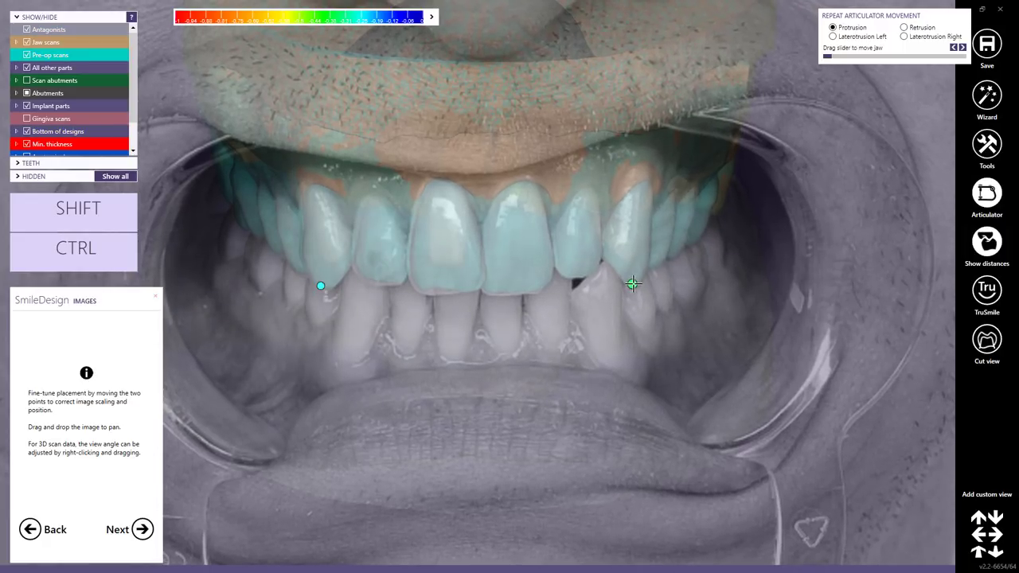
drag(321, 285, 321, 282)
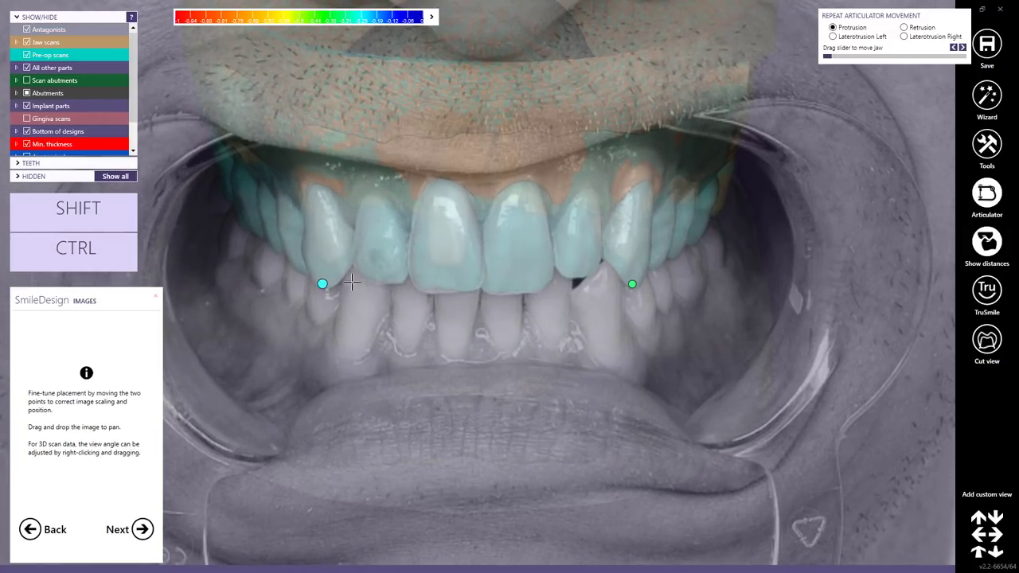
Return to the image selection and load ps_smile.jpg as the smile image.
click(54, 530)
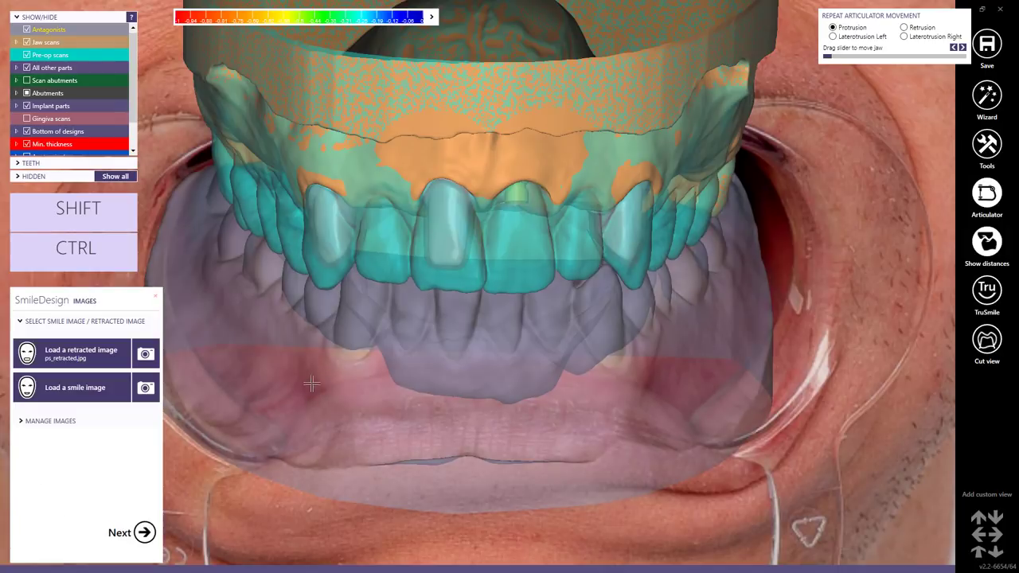
click(56, 391)
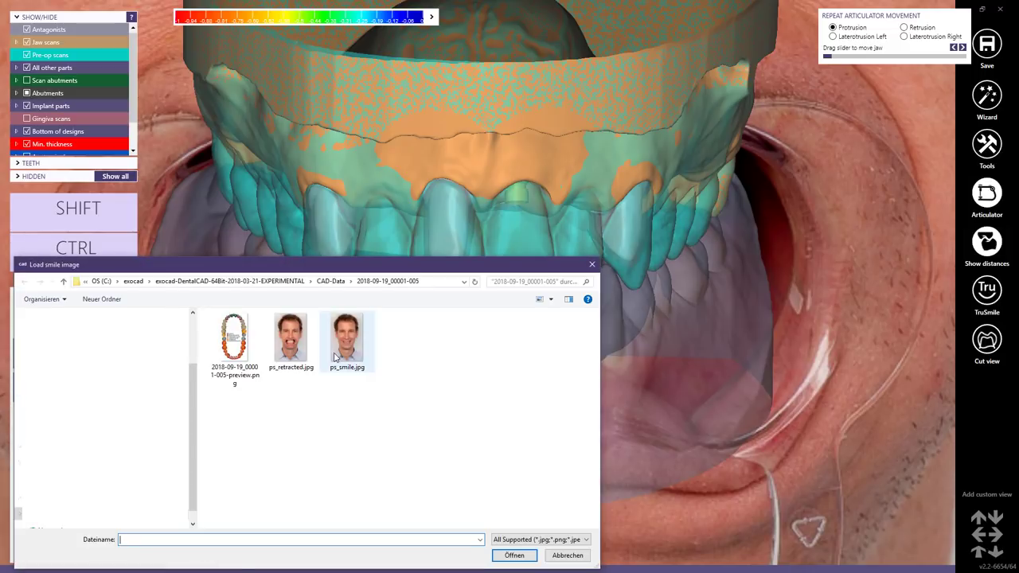
double_click(345, 340)
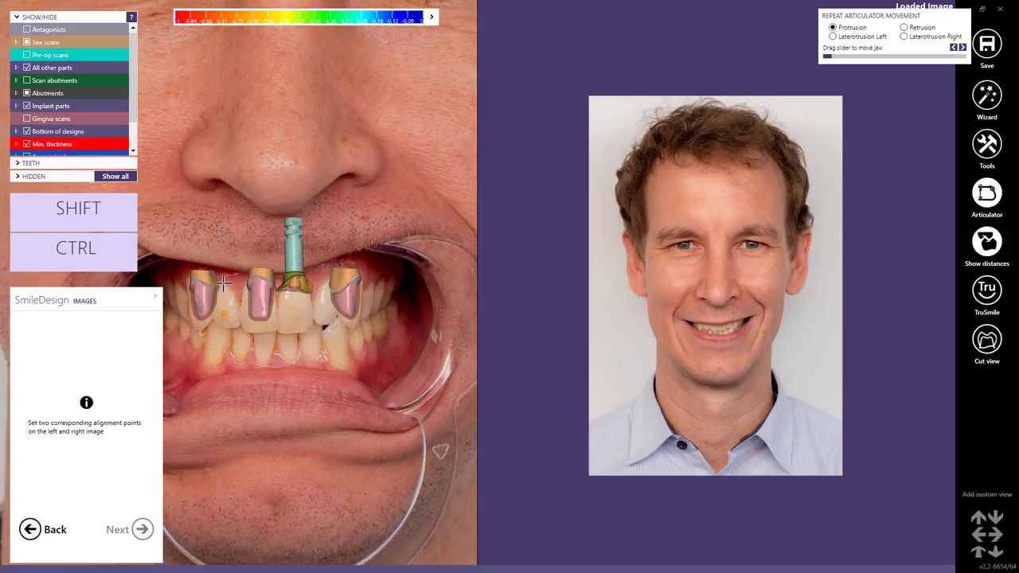
Set the first pair of alignment points on the distal incisal corner of tooth 12, on the retracted photo and on the smile photo.
middle_drag(178, 284, 203, 286)
scroll(199, 286, up, 2)
scroll(275, 299, up, 2)
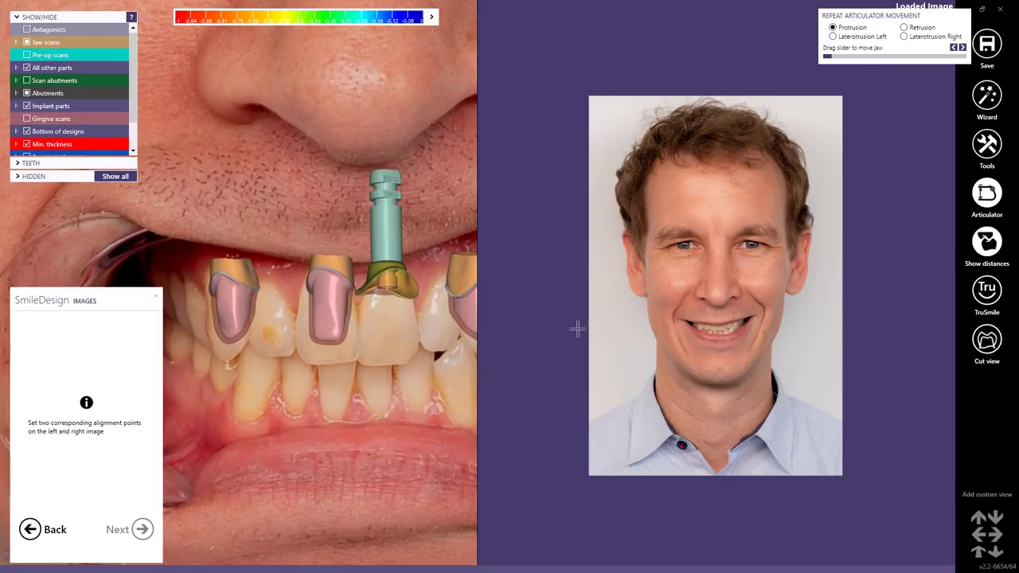
scroll(676, 327, up, 12)
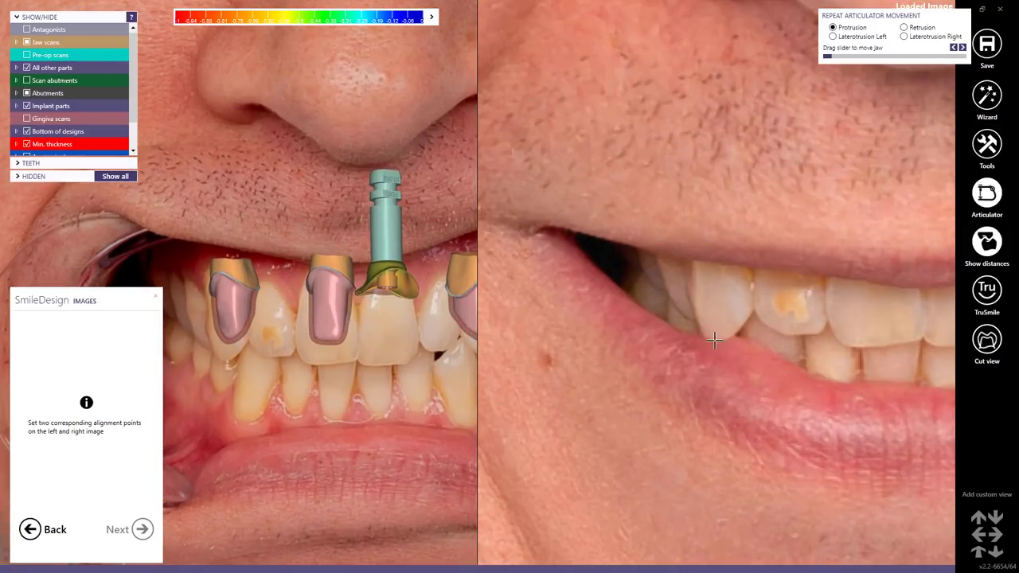
scroll(714, 341, up, 1)
scroll(280, 346, up, 6)
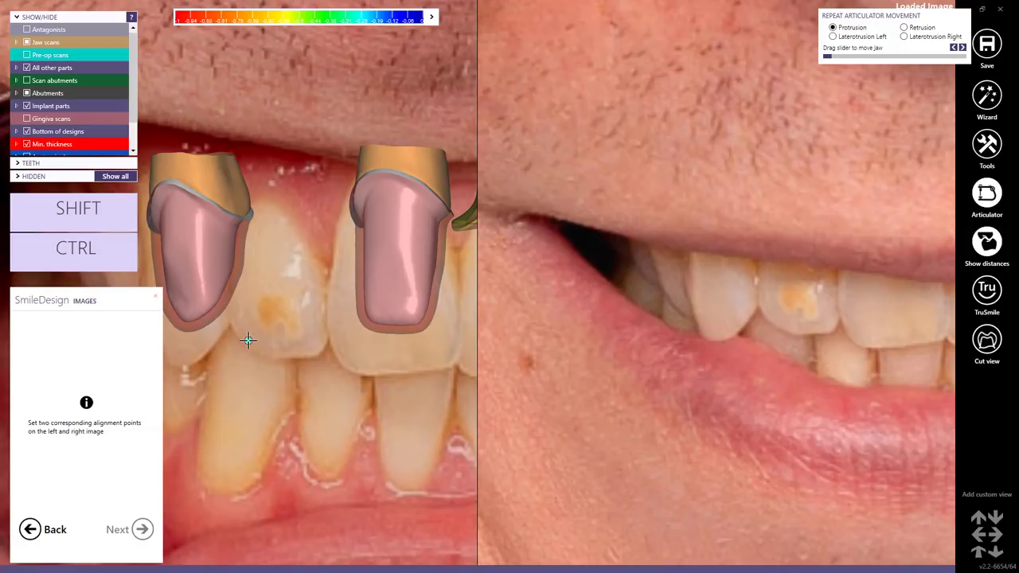
click(249, 341)
click(773, 316)
Set the second pair of alignment points where tooth 22's incisal edge meets the lower canine, on the smile photo and on the retracted photo.
ctrl+shift+scroll(438, 335, down, 5)
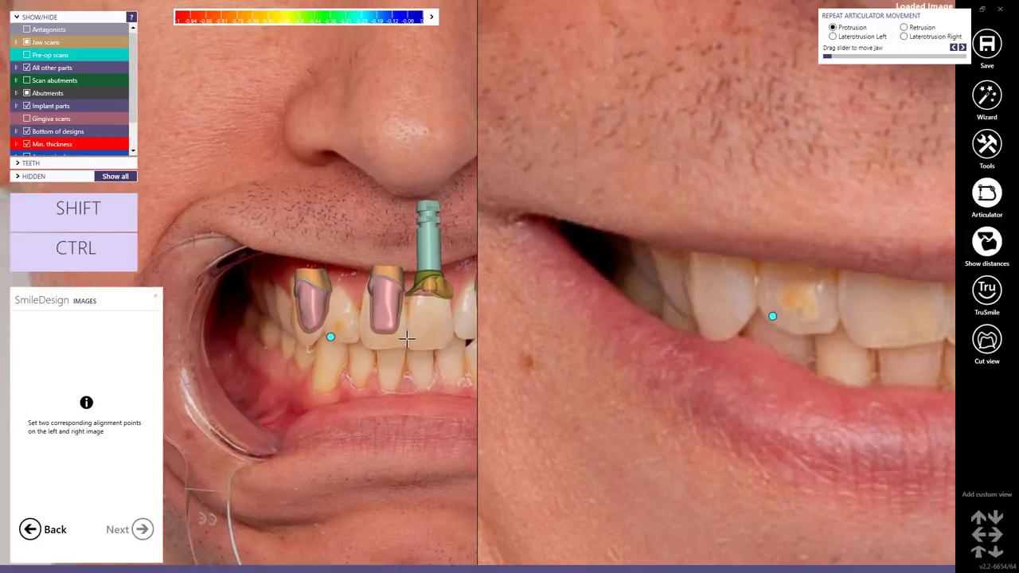
scroll(860, 366, up, 8)
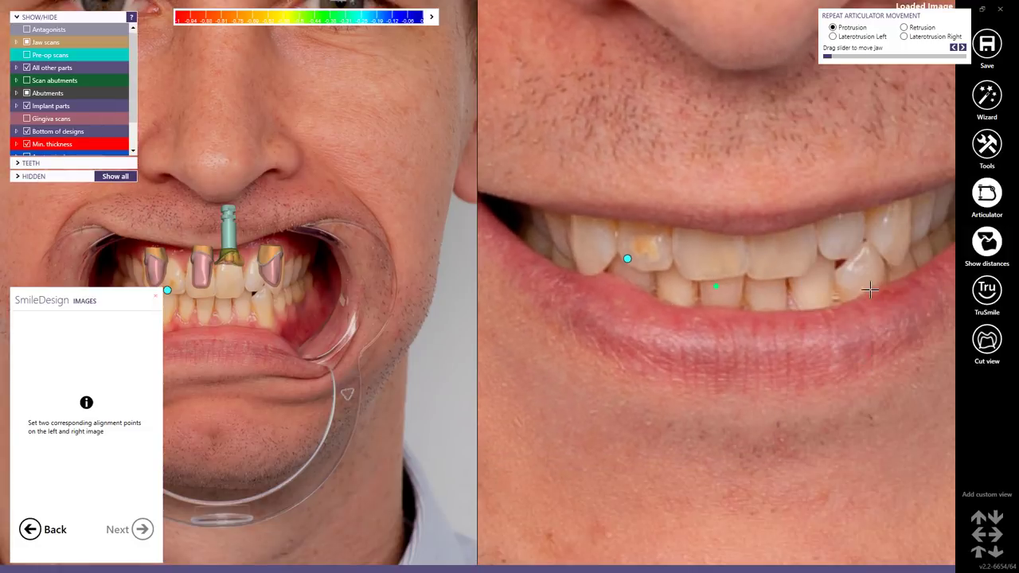
scroll(833, 253, up, 2)
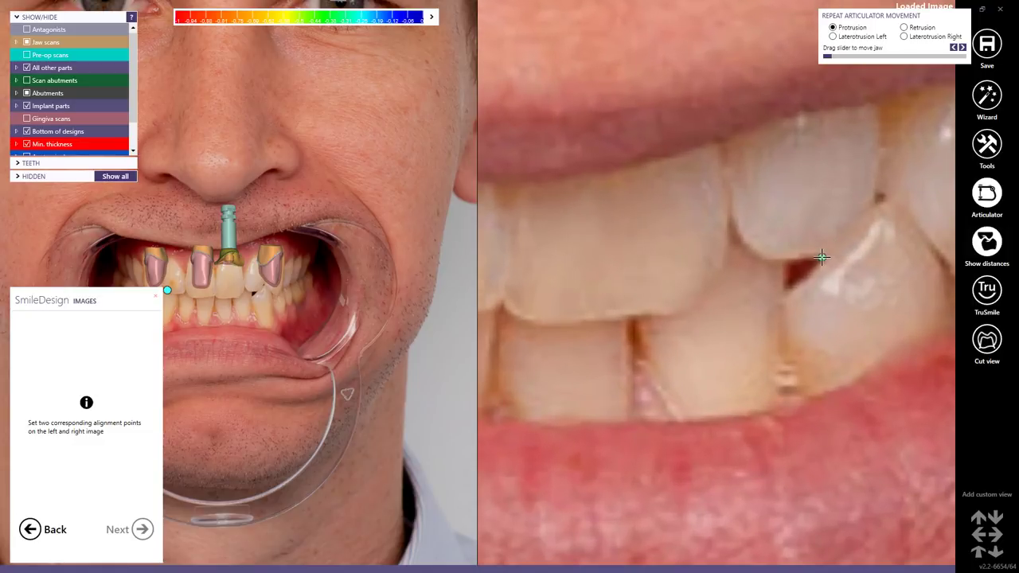
click(822, 257)
ctrl+shift+scroll(263, 282, up, 10)
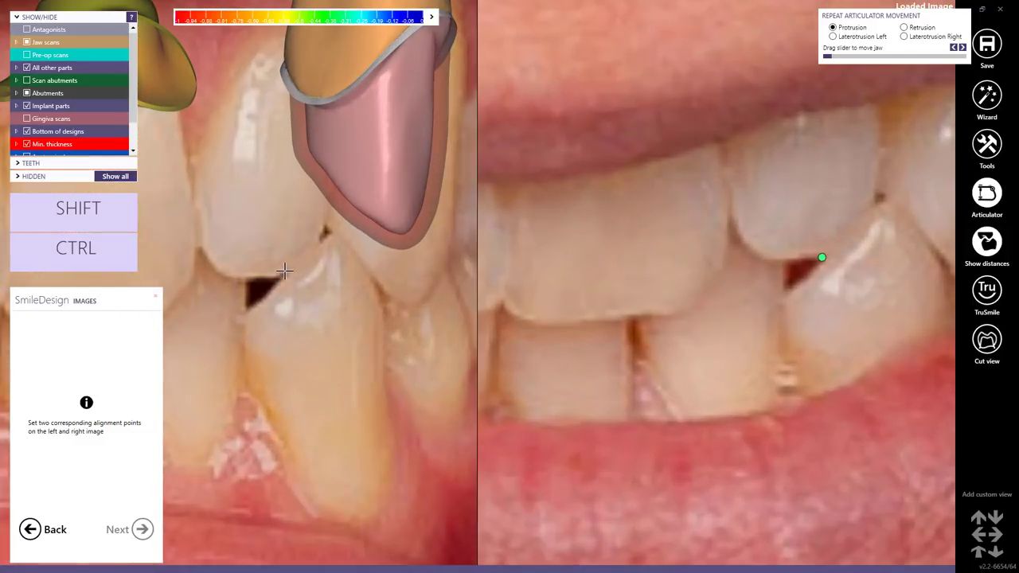
click(284, 272)
Overlay the smile photo on the retracted photo, fine-tune both alignment points until the teeth coincide, and accept the placement.
click(142, 529)
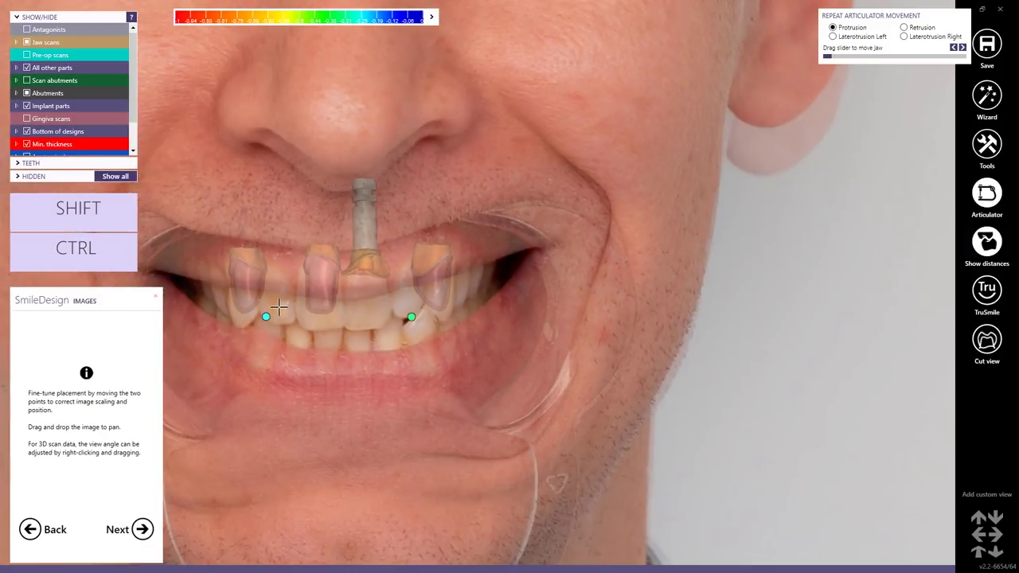
middle_click(279, 307)
scroll(513, 309, up, 4)
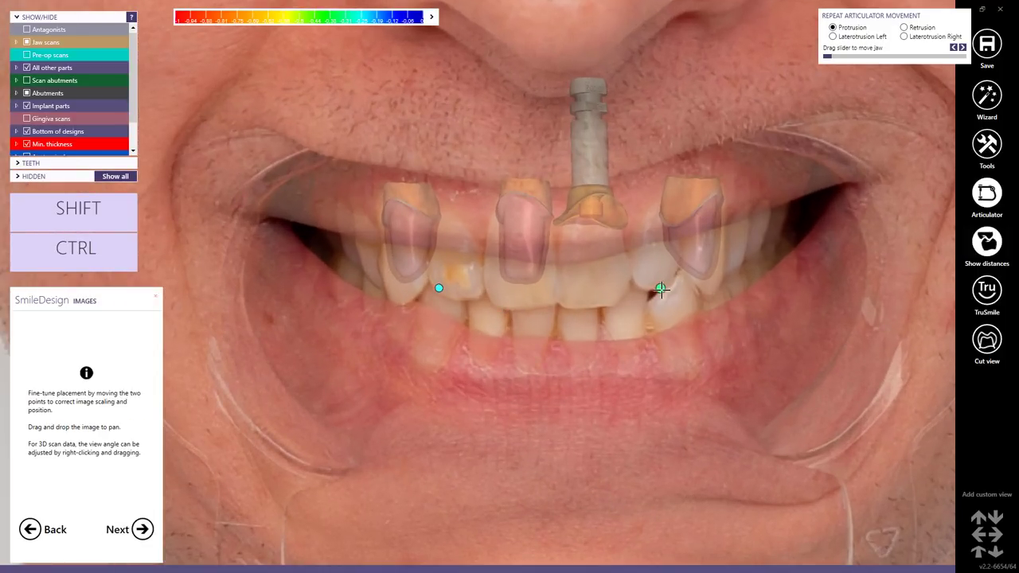
drag(660, 289, 659, 292)
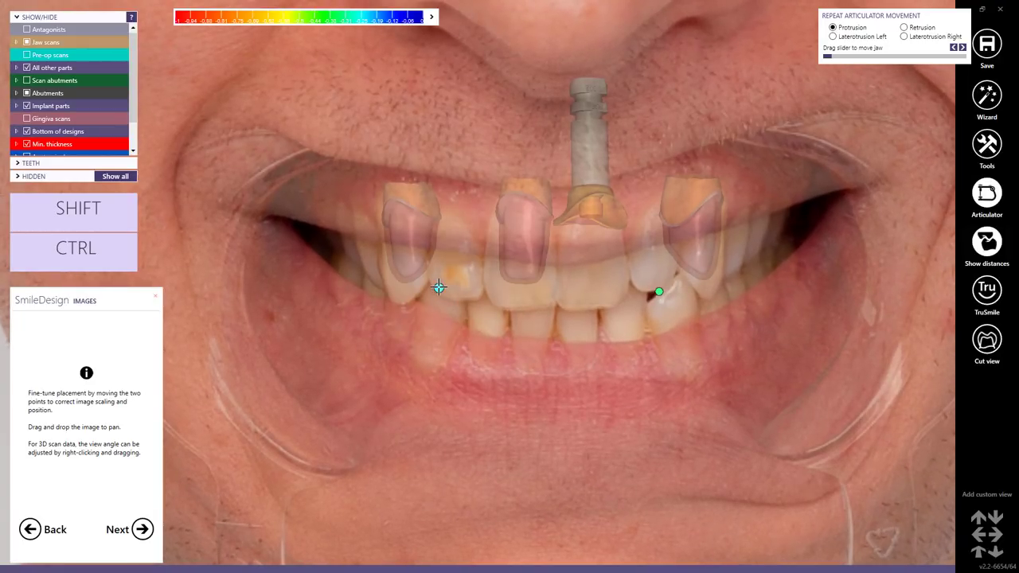
drag(439, 288, 437, 283)
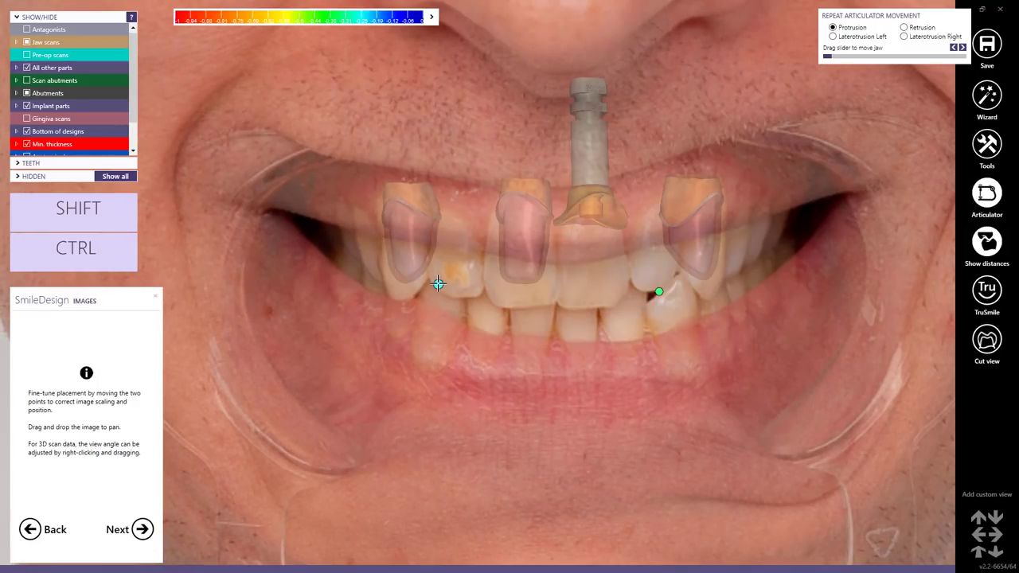
drag(659, 291, 657, 291)
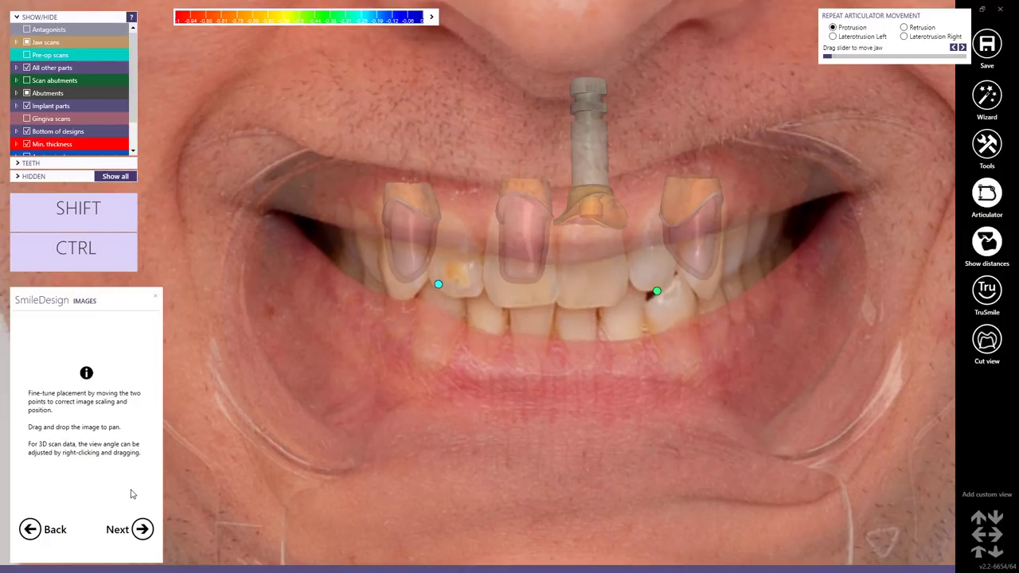
click(141, 531)
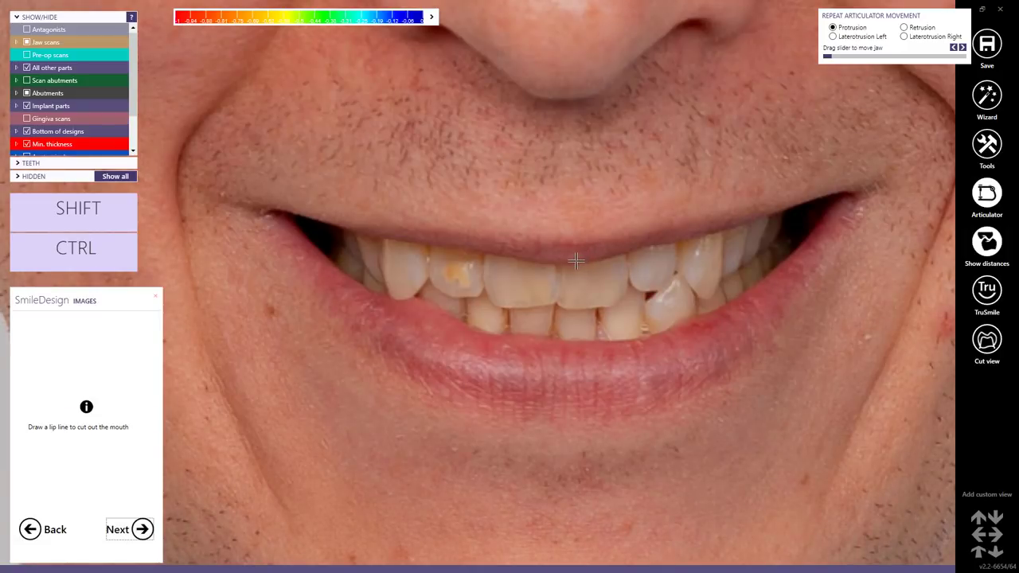
Draw a closed lip line along the inner edges of the upper and lower lips on the smile photo to cut out the mouth.
click(576, 261)
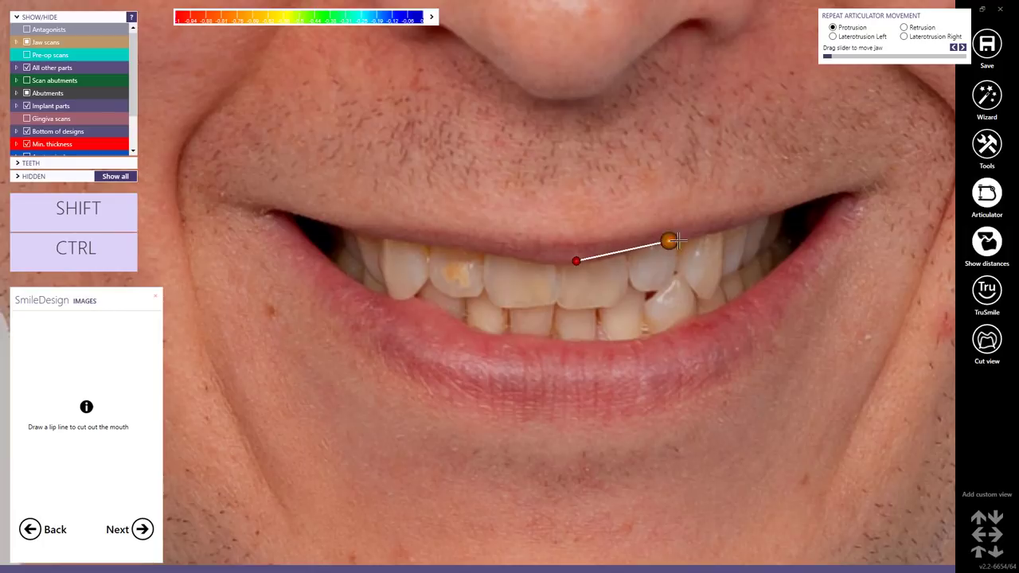
click(669, 240)
click(748, 221)
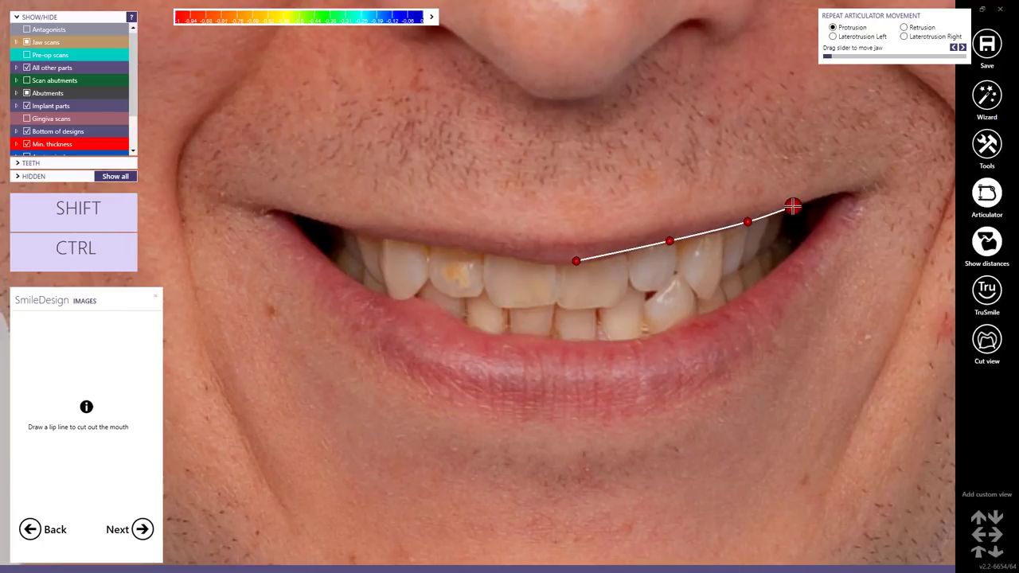
click(792, 208)
click(795, 242)
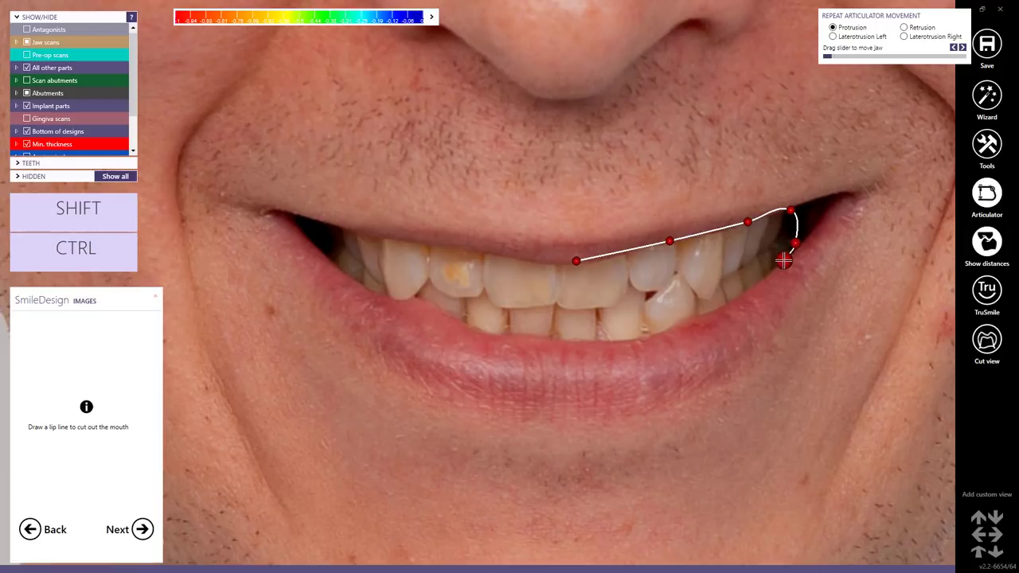
click(780, 265)
click(735, 300)
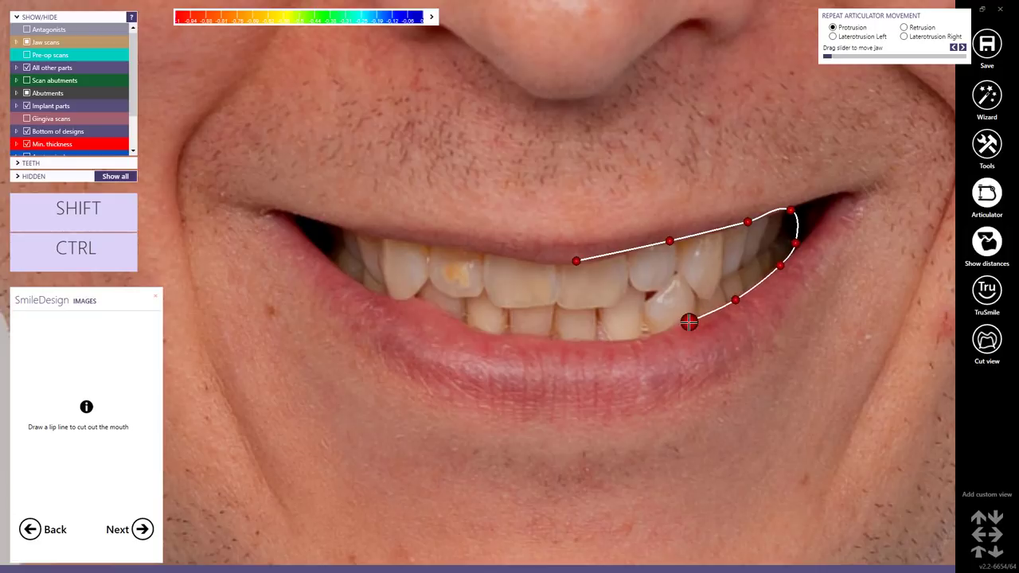
click(683, 322)
click(632, 338)
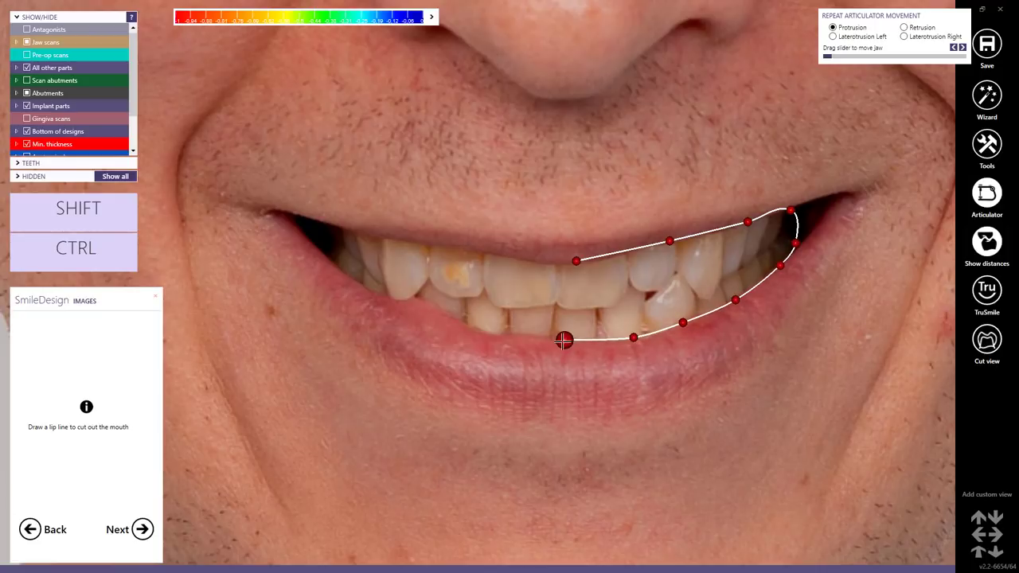
click(558, 341)
click(485, 332)
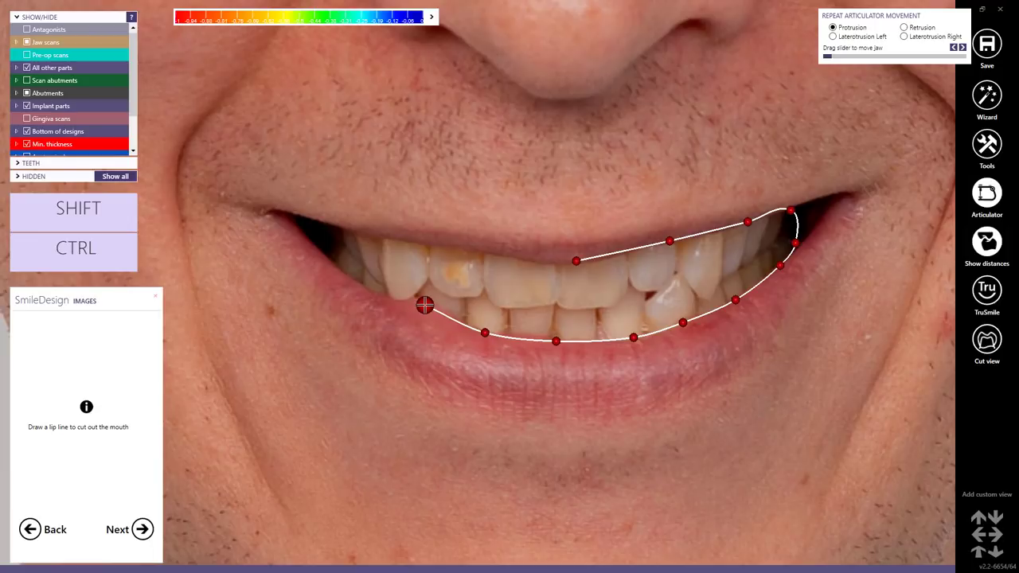
click(422, 302)
click(377, 294)
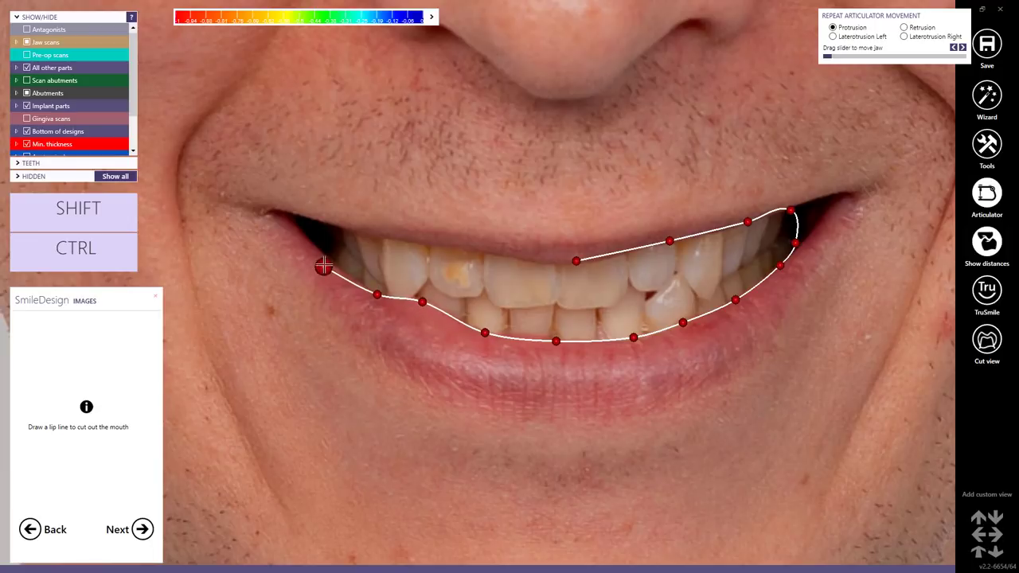
click(323, 255)
click(315, 229)
click(334, 224)
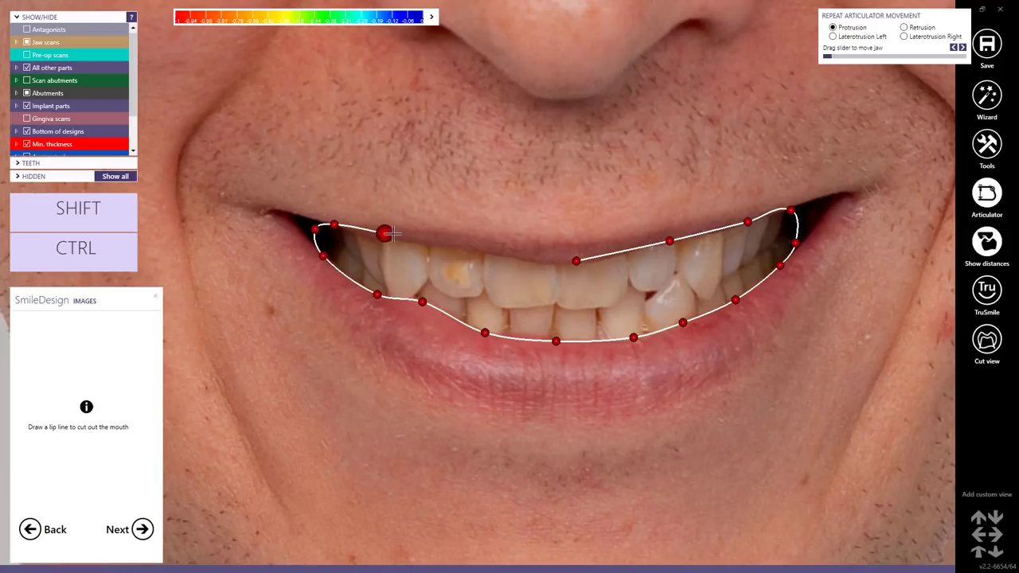
click(378, 236)
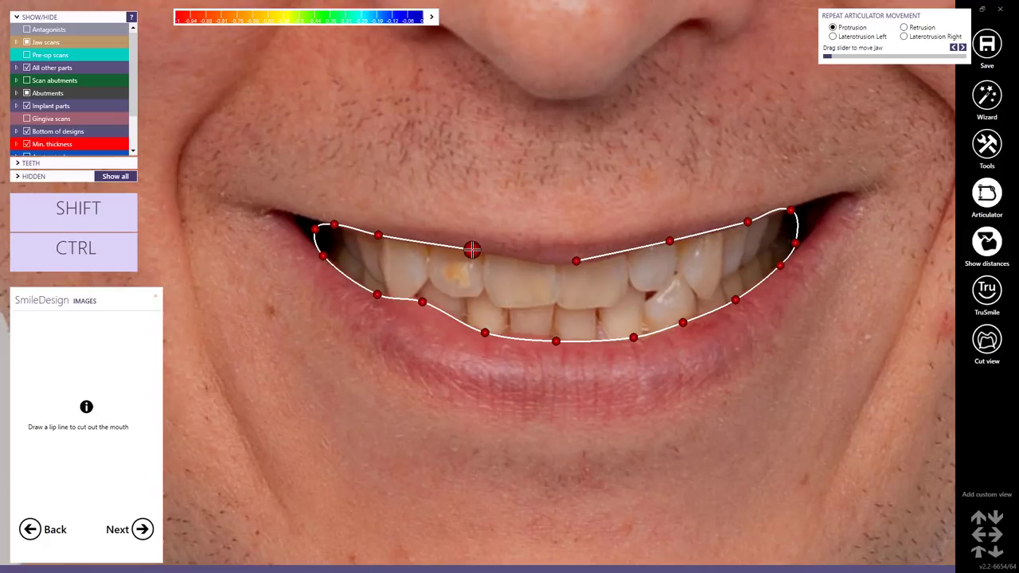
click(472, 250)
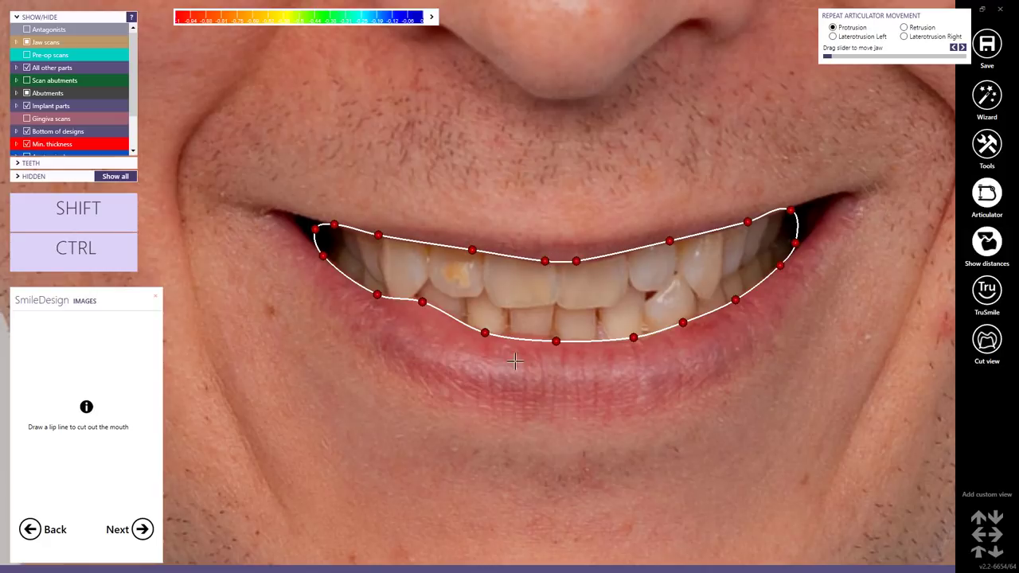
click(142, 530)
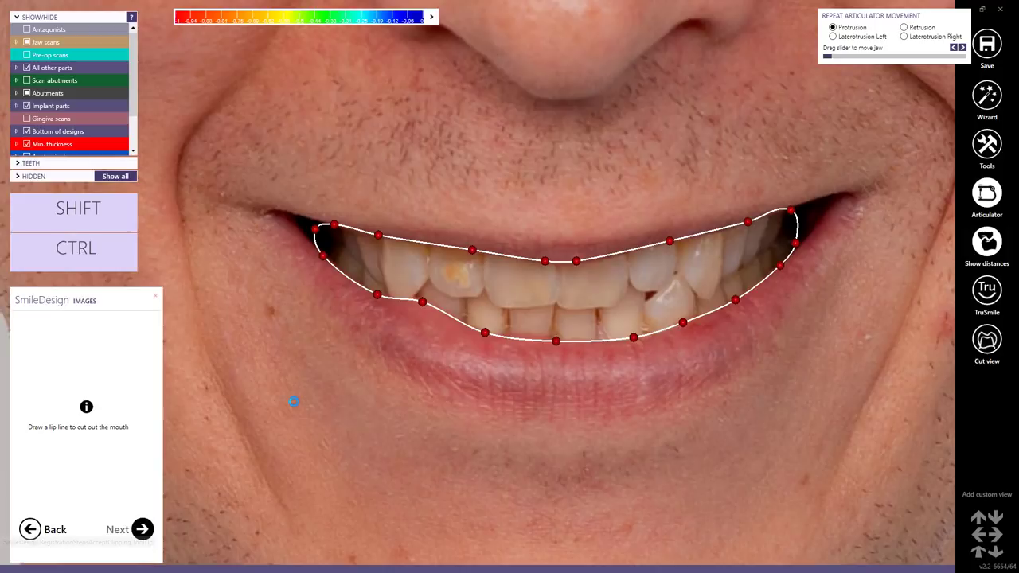
Mark the patient's right eye and left eye at the pupils on the retracted photo to generate the facial helper lines.
scroll(531, 131, down, 8)
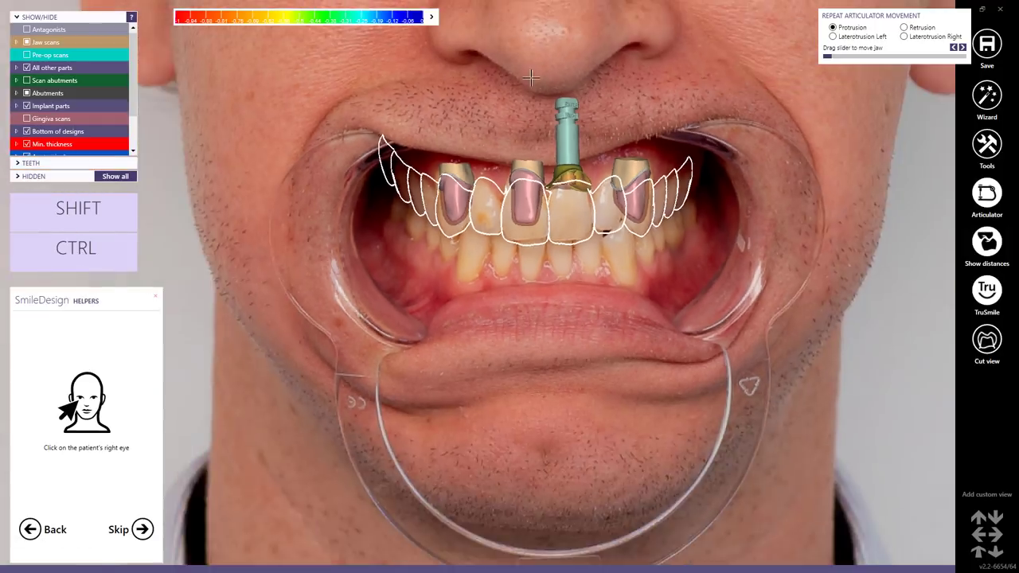
middle_drag(531, 131, 482, 320)
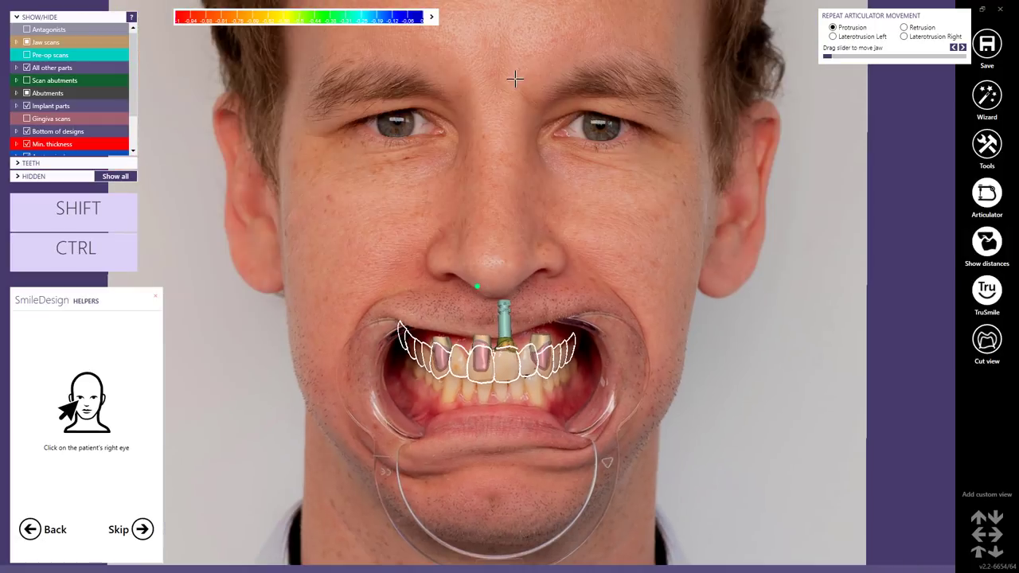
click(397, 122)
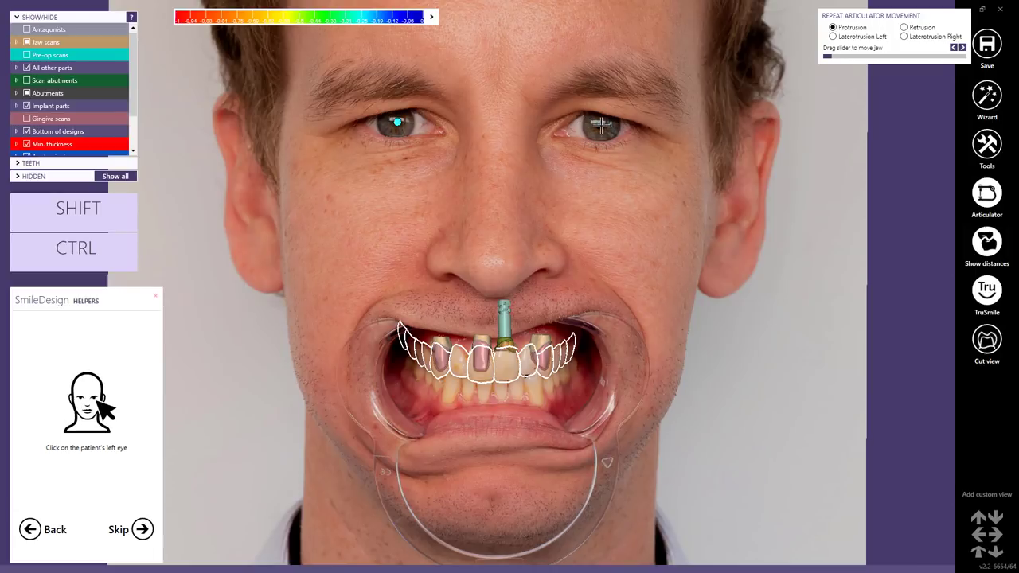
click(601, 123)
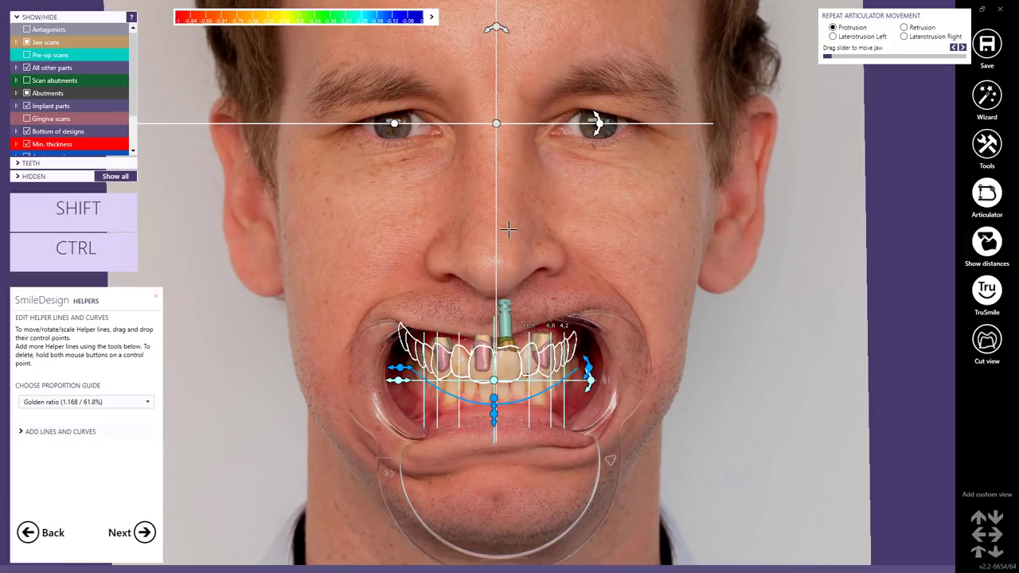
Set the proportion guide to Modified - 1.25 (80%).
click(148, 403)
drag(149, 246, 142, 391)
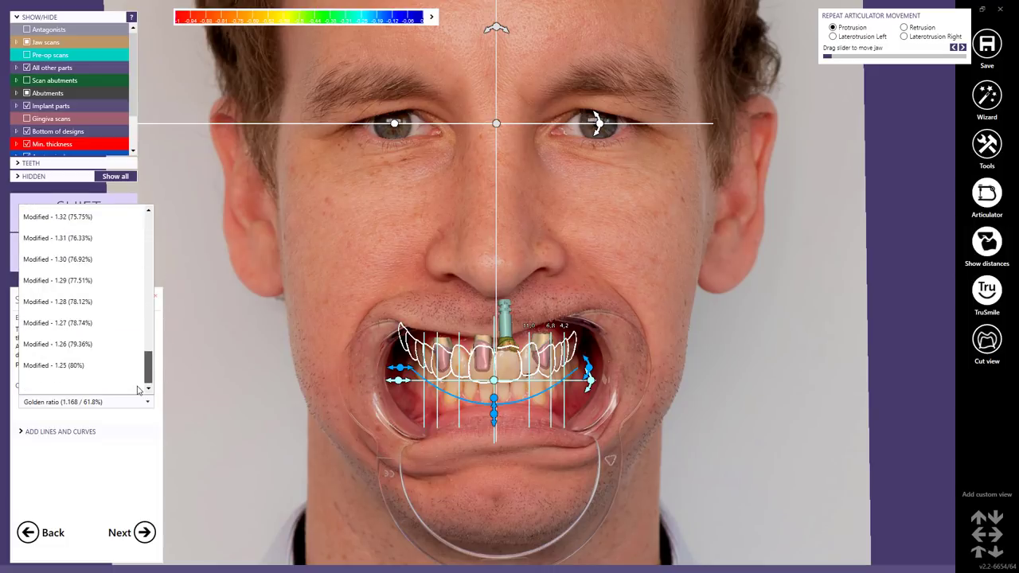
click(73, 366)
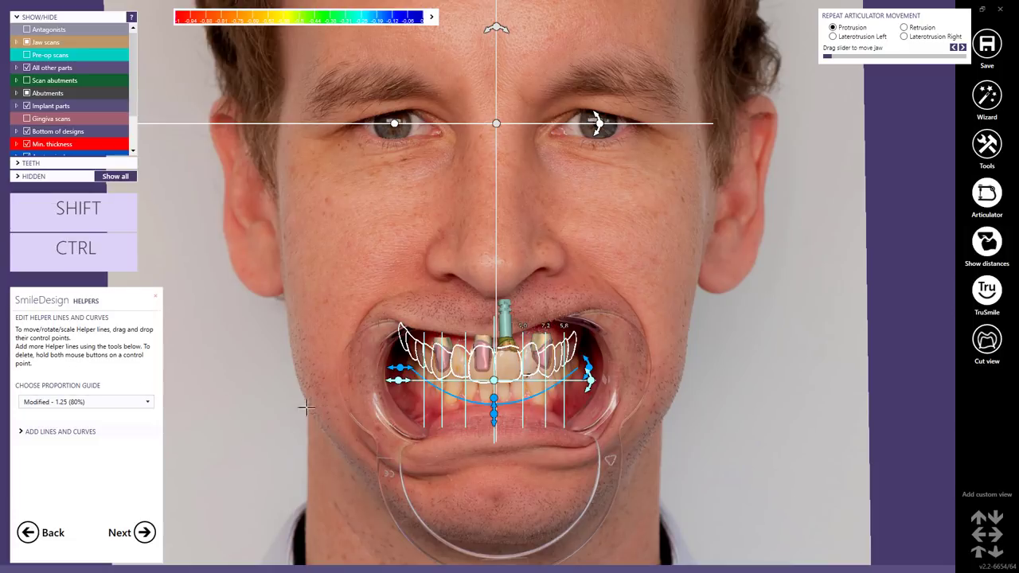
Centre the proportion guide on the facial midline at the incisal edges and narrow it to tooth widths of about 7.8, 6.3 and 5.0.
scroll(483, 332, up, 8)
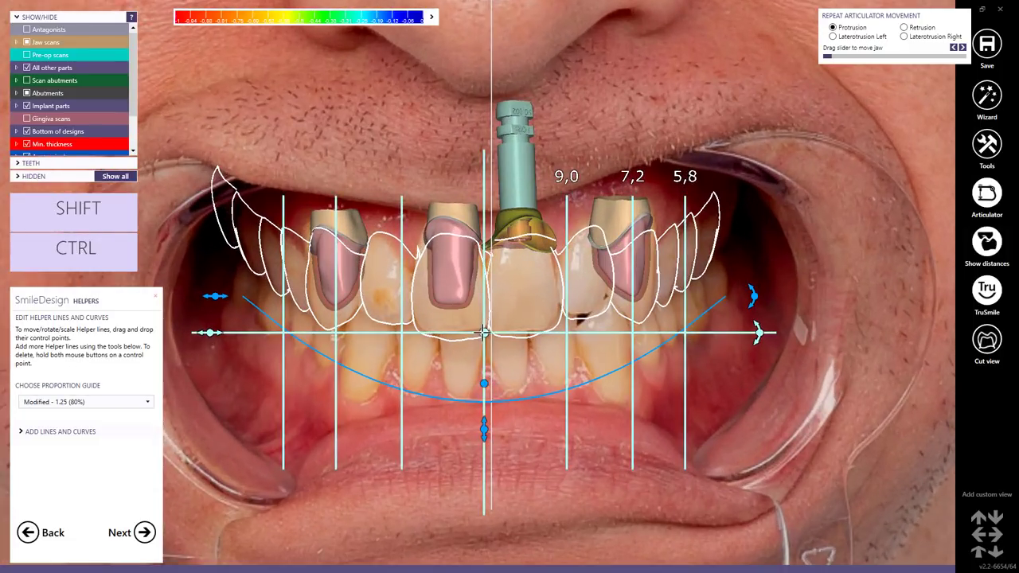
drag(483, 333, 488, 334)
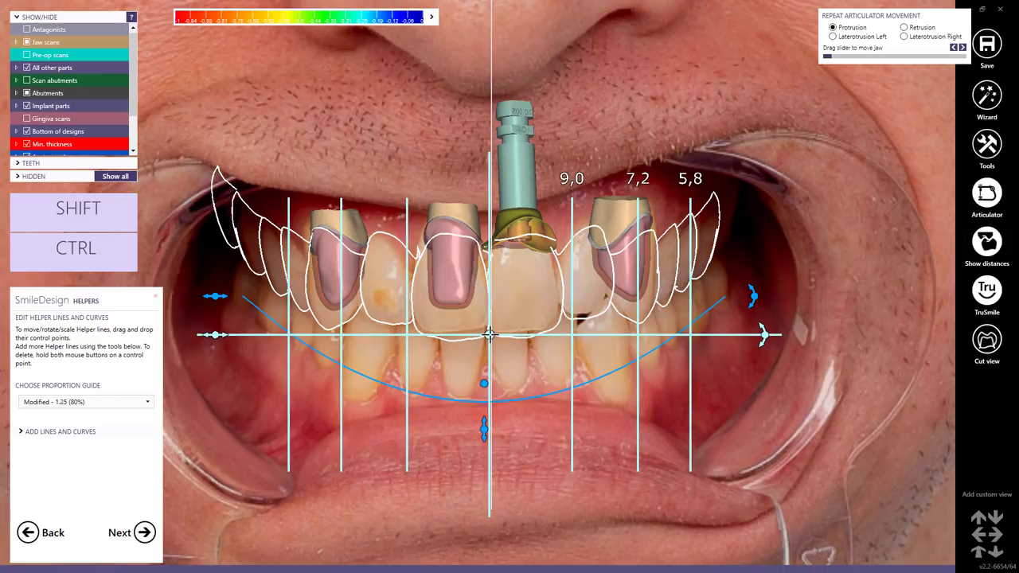
drag(214, 334, 249, 335)
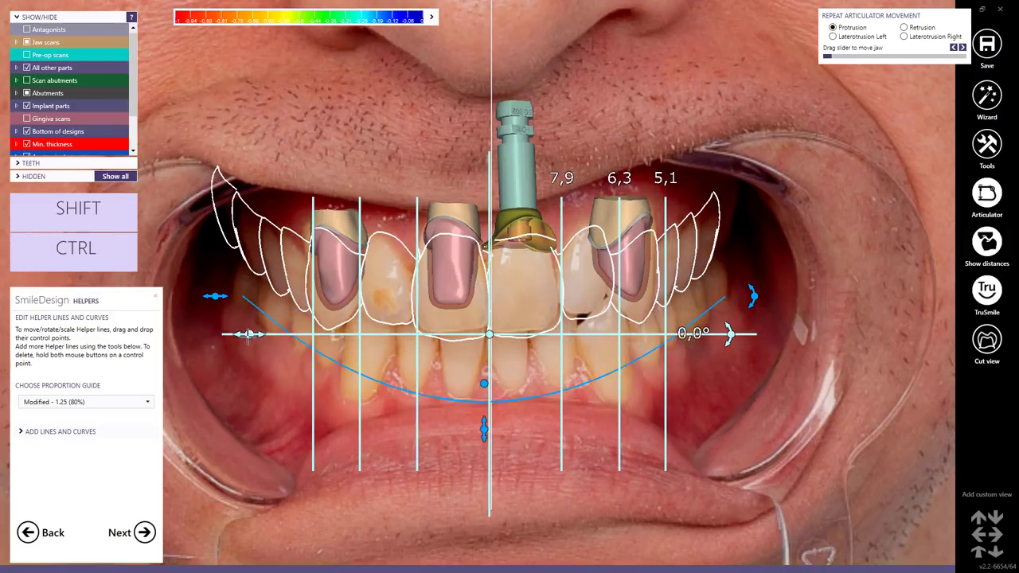
drag(490, 335, 488, 332)
drag(248, 334, 250, 333)
drag(487, 333, 489, 333)
scroll(451, 361, down, 2)
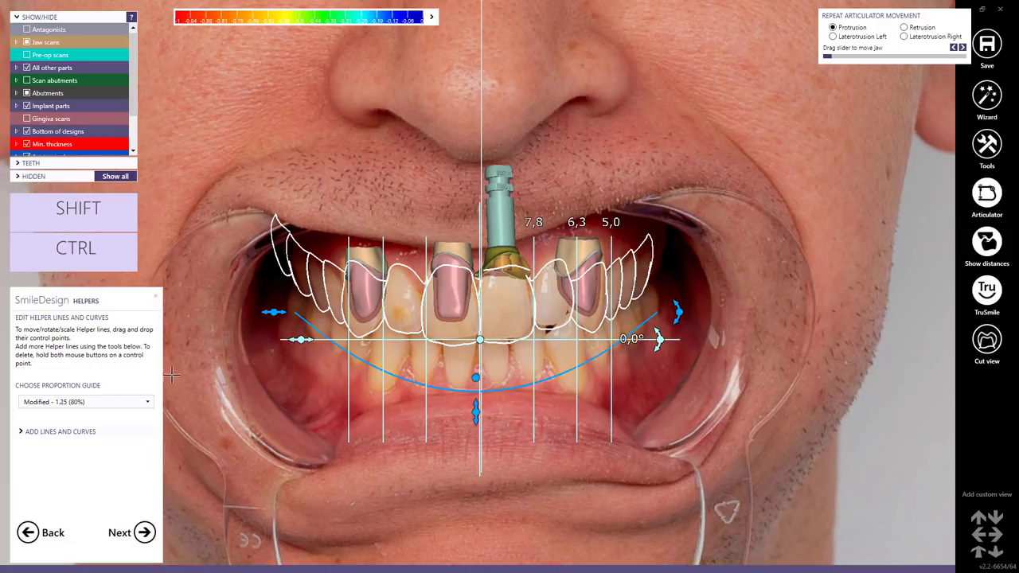
Raise the blue smile curve to the upper incisal edges, centre it on the midline and rotate it slightly to follow the teeth.
click(144, 405)
click(32, 425)
click(27, 432)
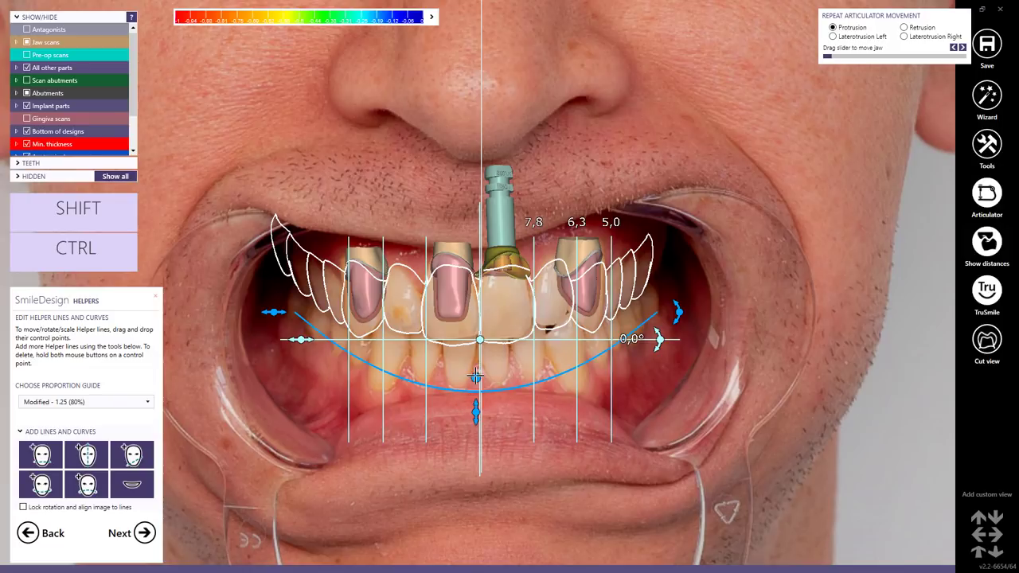
mouse_move(475, 376)
mouse_down()
mouse_move(470, 358)
mouse_move(468, 380)
mouse_move(466, 367)
mouse_up()
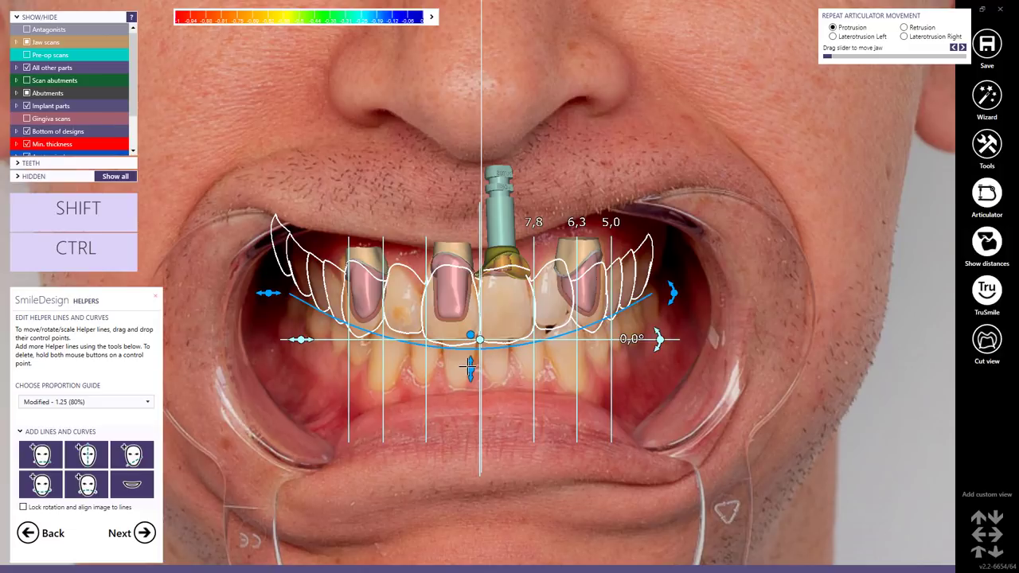
drag(471, 336, 480, 338)
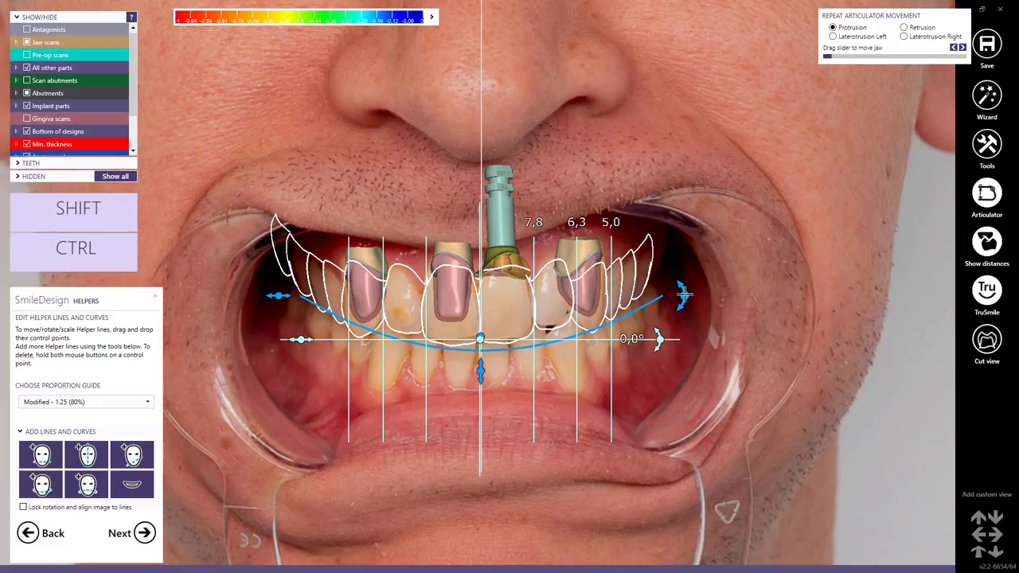
drag(684, 296, 685, 290)
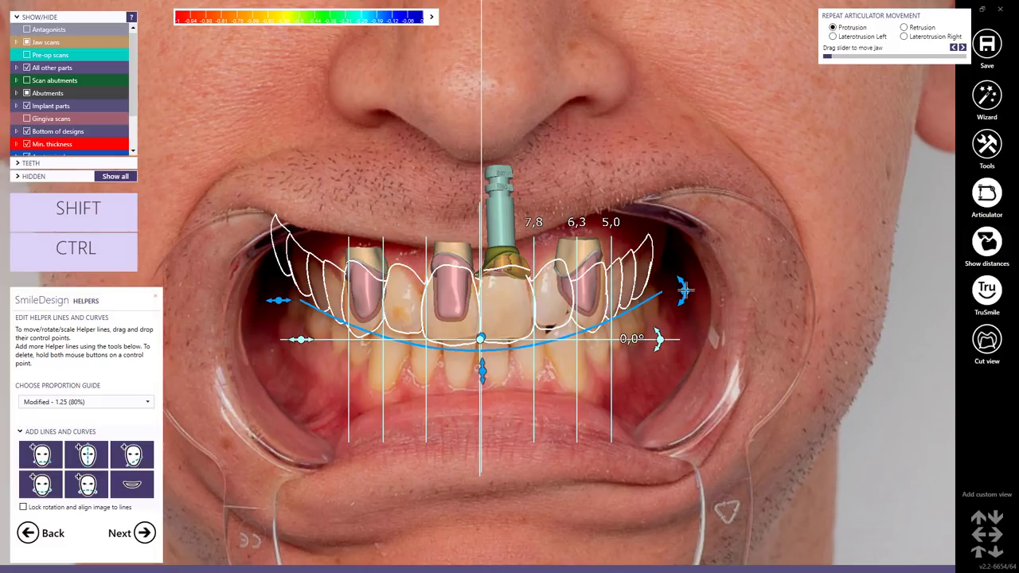
Show the ps_smile.jpg image to check the helper lines against the smile, and continue to the modelling stage.
drag(133, 65, 126, 125)
click(15, 137)
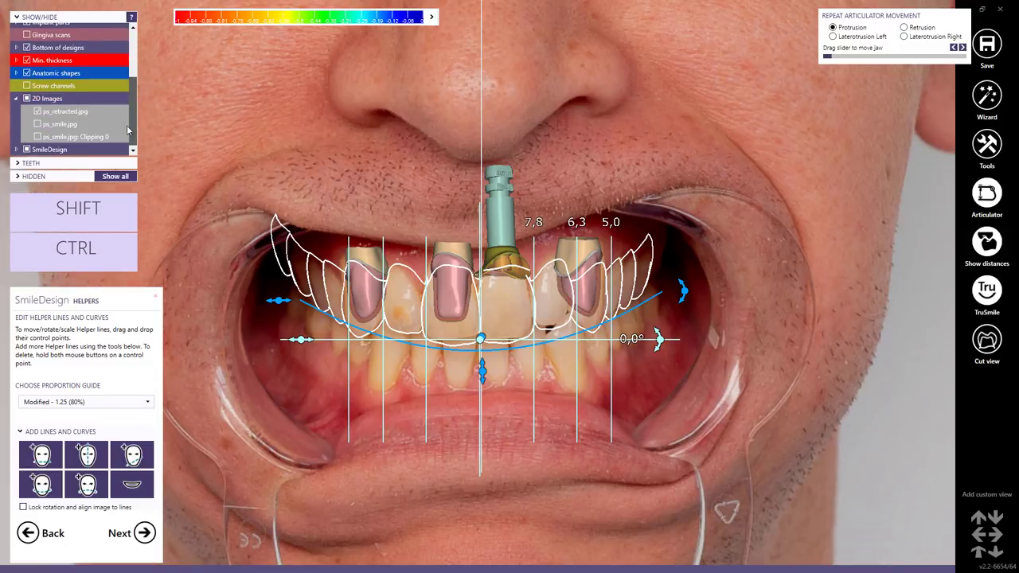
click(36, 125)
click(37, 125)
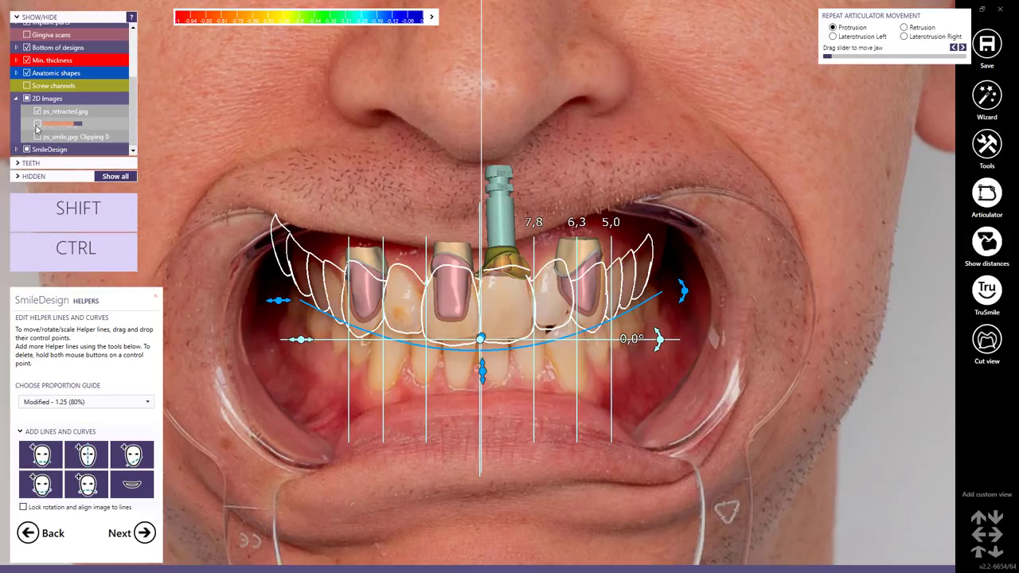
click(37, 125)
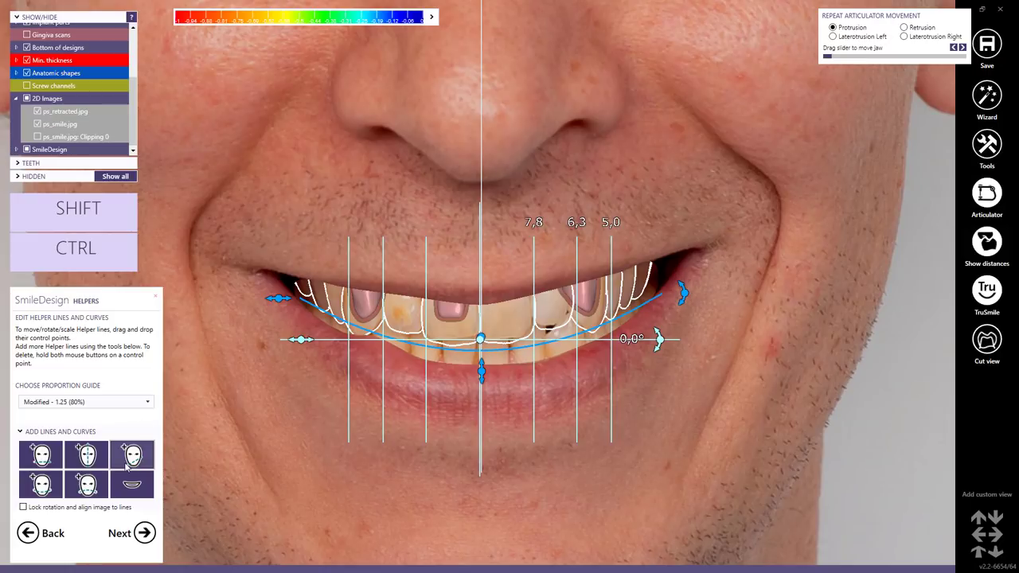
click(145, 533)
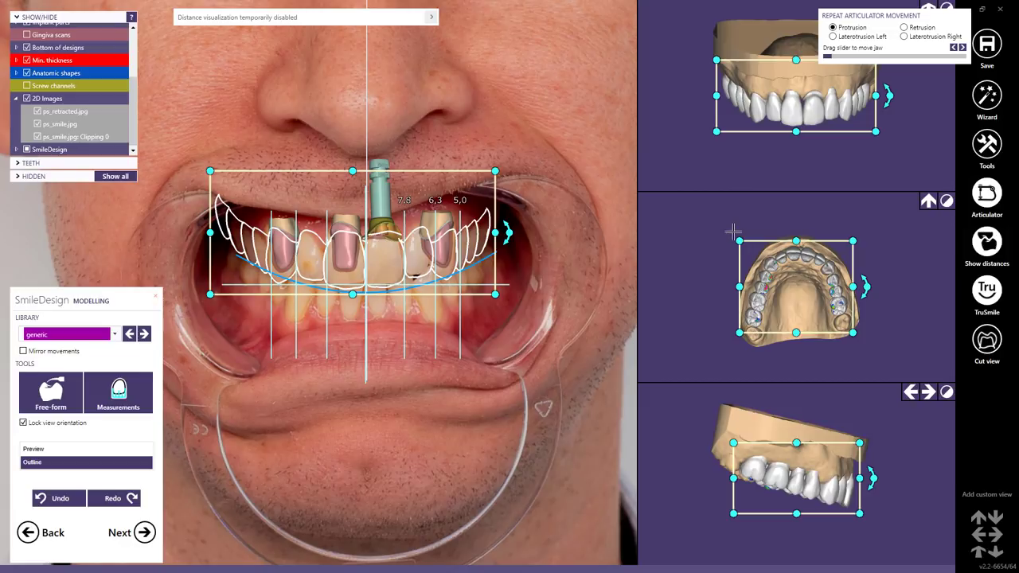
Select the upper front teeth from canine to canine in the occlusal view and shift the group slightly upward on the retracted photo.
drag(743, 214, 855, 269)
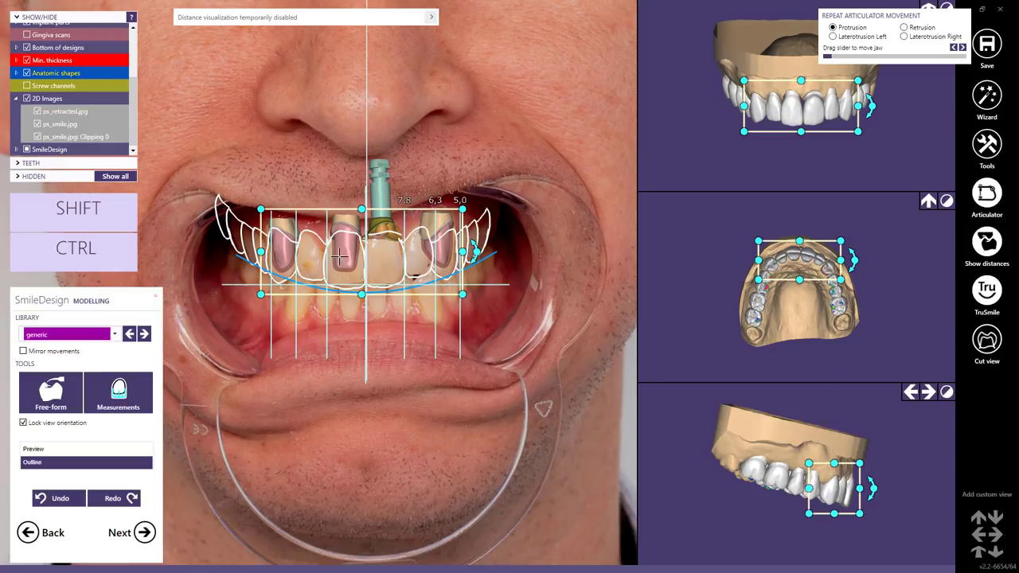
scroll(341, 258, up, 2)
ctrl+shift+scroll(354, 277, up, 1)
drag(348, 286, 347, 283)
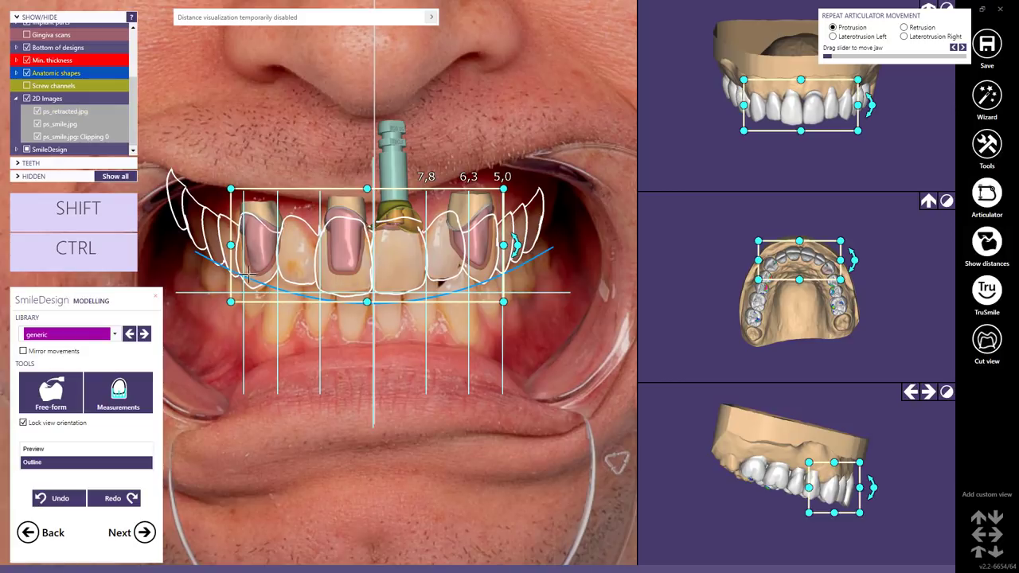
Select canine 13 on its own and fine-tune its position in the frontal and occlusal views.
click(250, 277)
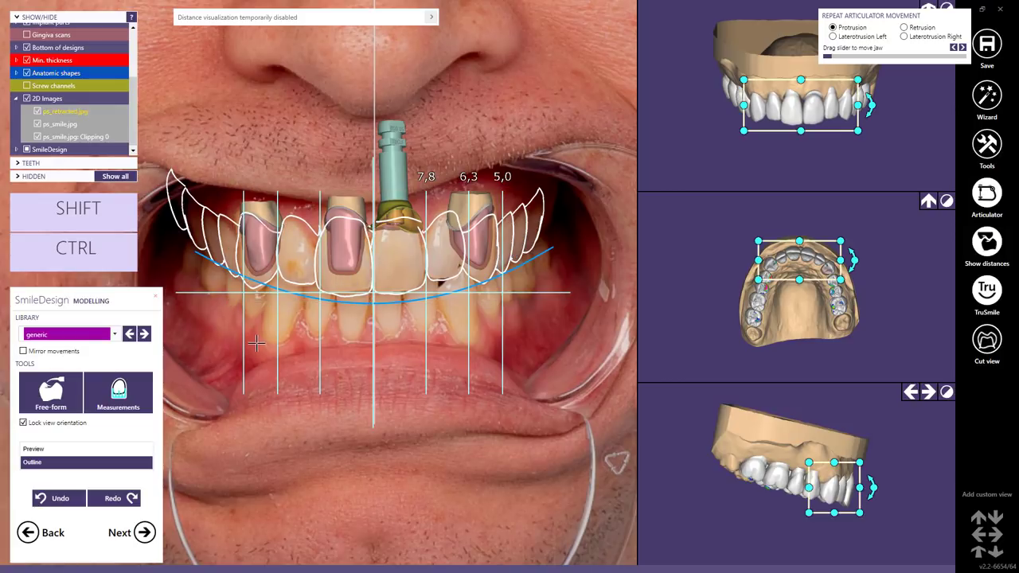
drag(252, 279, 253, 276)
scroll(798, 278, up, 6)
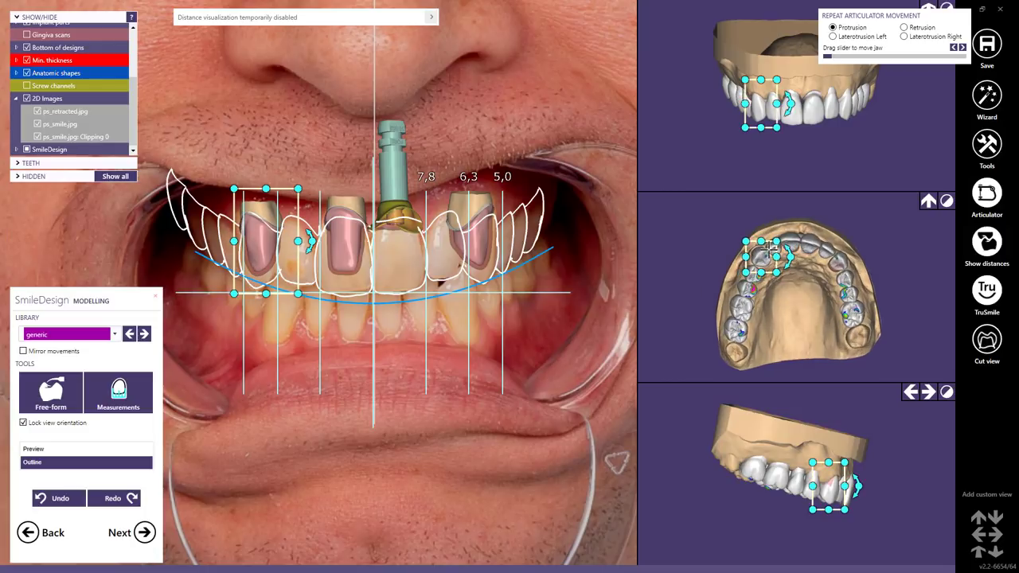
drag(798, 265, 768, 264)
Move lateral incisor 12 slightly palatally, adjust its tilt in the side view and lower it slightly in the front view.
drag(793, 232, 789, 239)
scroll(855, 494, up, 3)
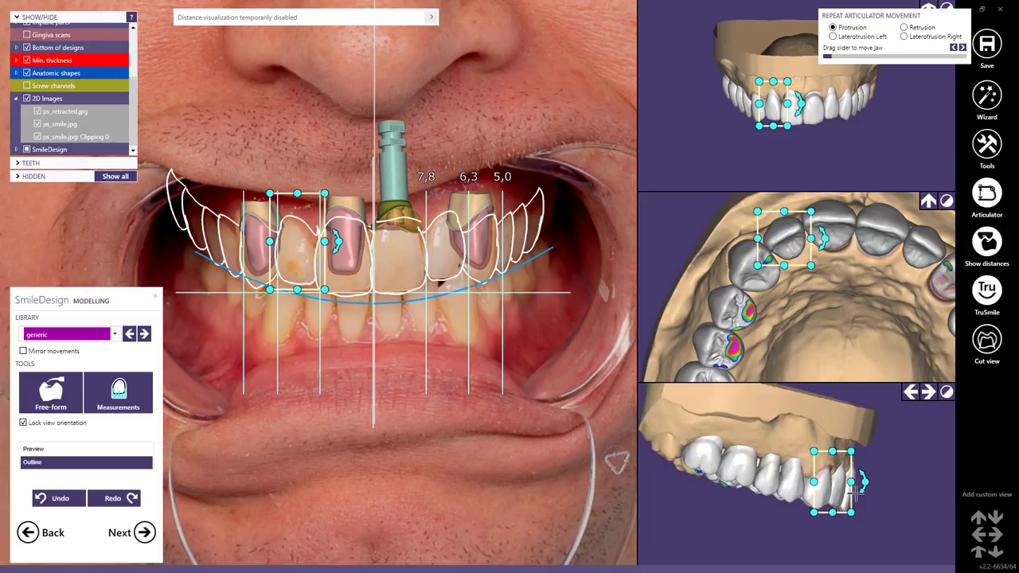
scroll(856, 494, up, 1)
drag(862, 480, 863, 478)
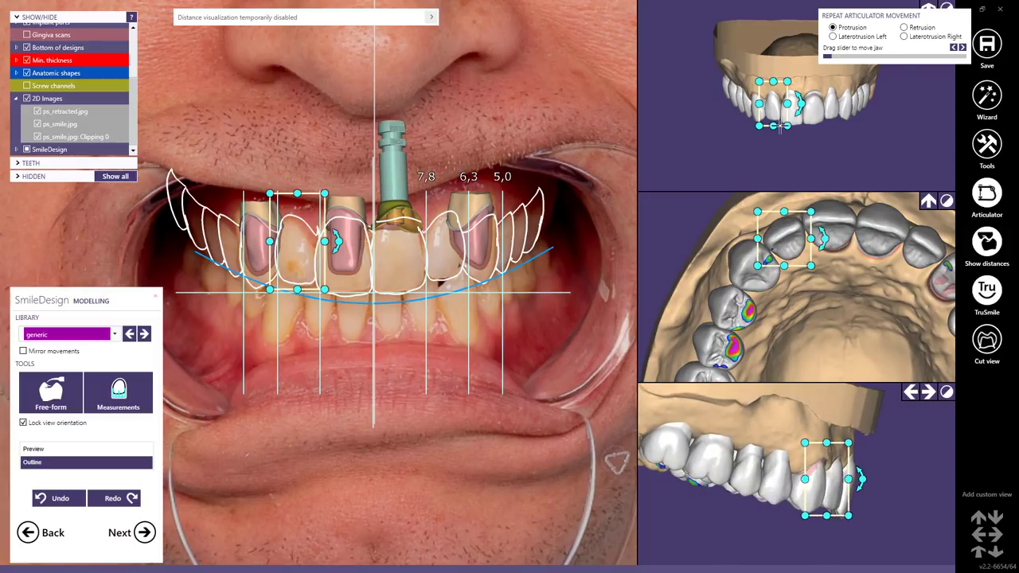
scroll(780, 126, up, 5)
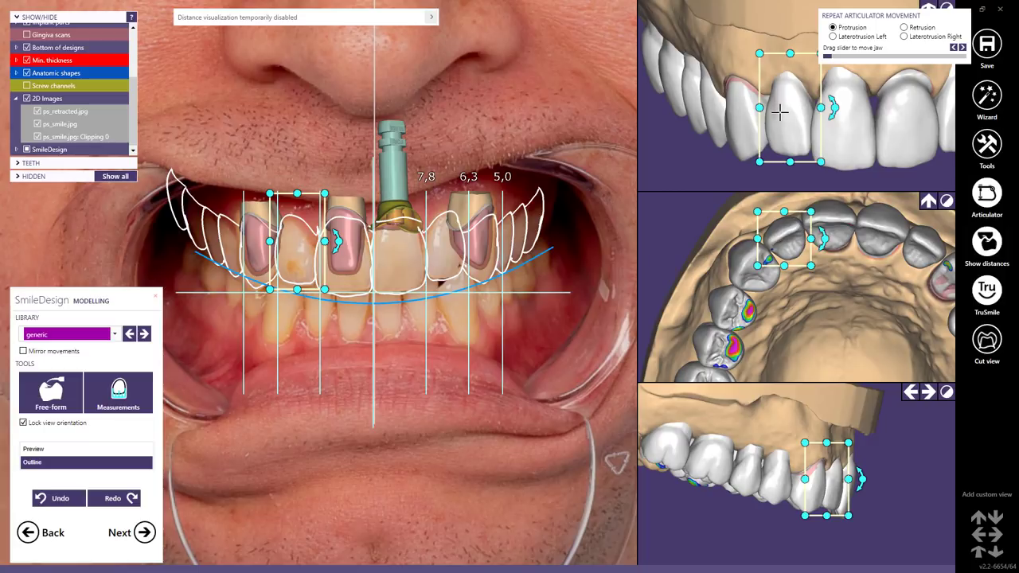
drag(780, 112, 780, 115)
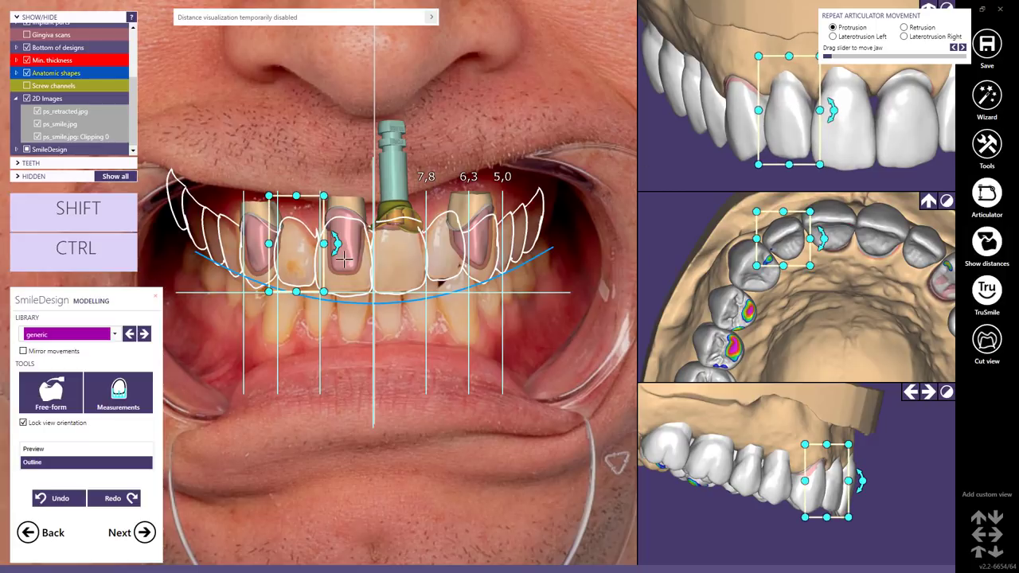
Enlarge canine 23 slightly and shift lateral incisor 22 a little distally and downward.
click(485, 263)
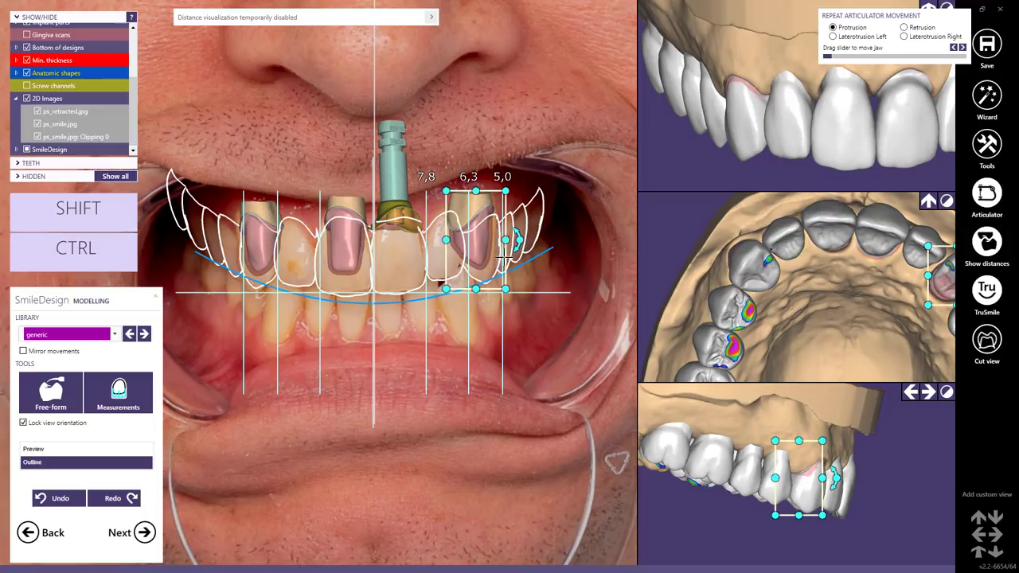
drag(506, 239, 507, 239)
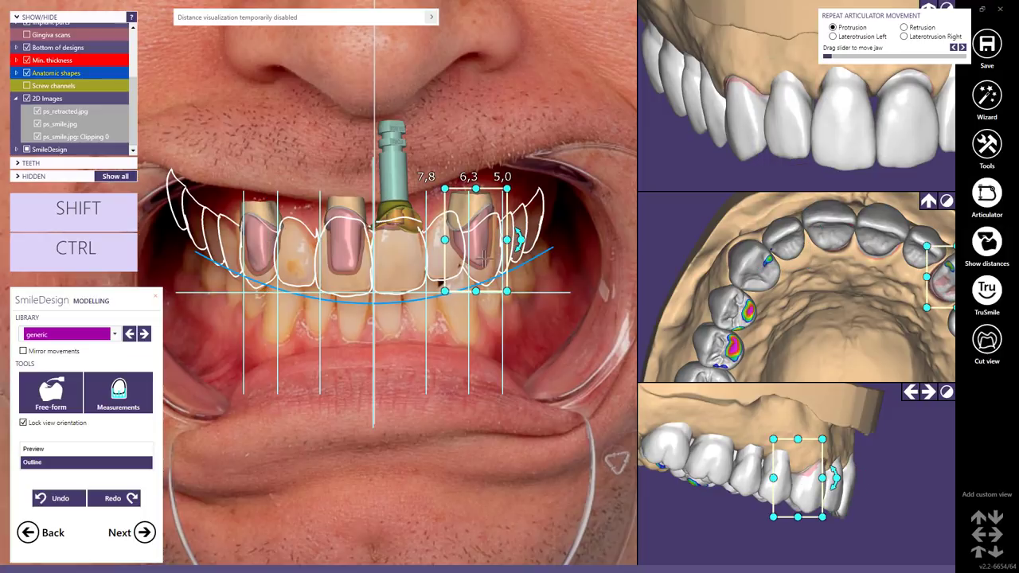
click(443, 250)
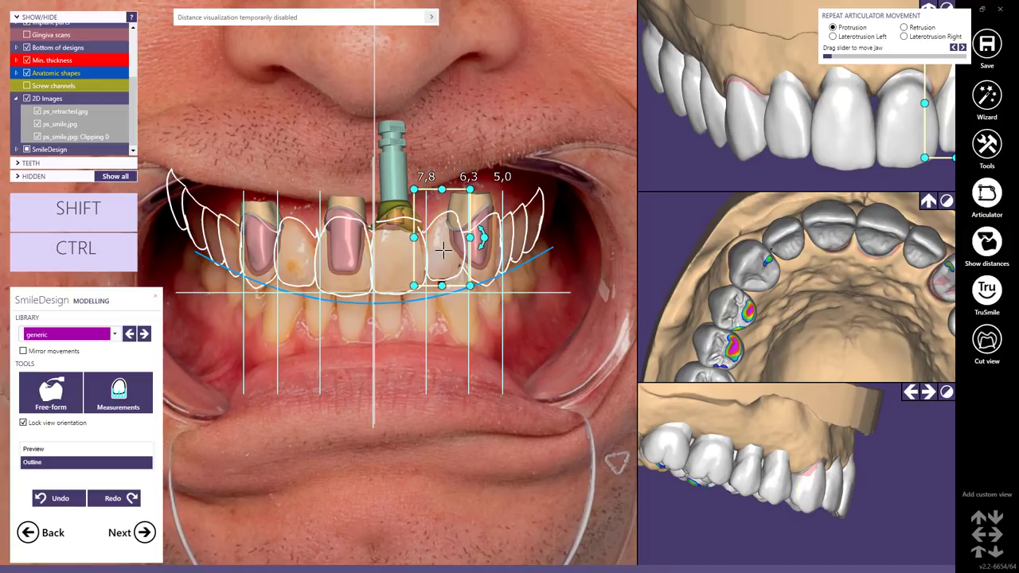
mouse_move(444, 250)
mouse_down()
mouse_move(483, 237)
mouse_move(450, 253)
mouse_up()
scroll(418, 259, down, 1)
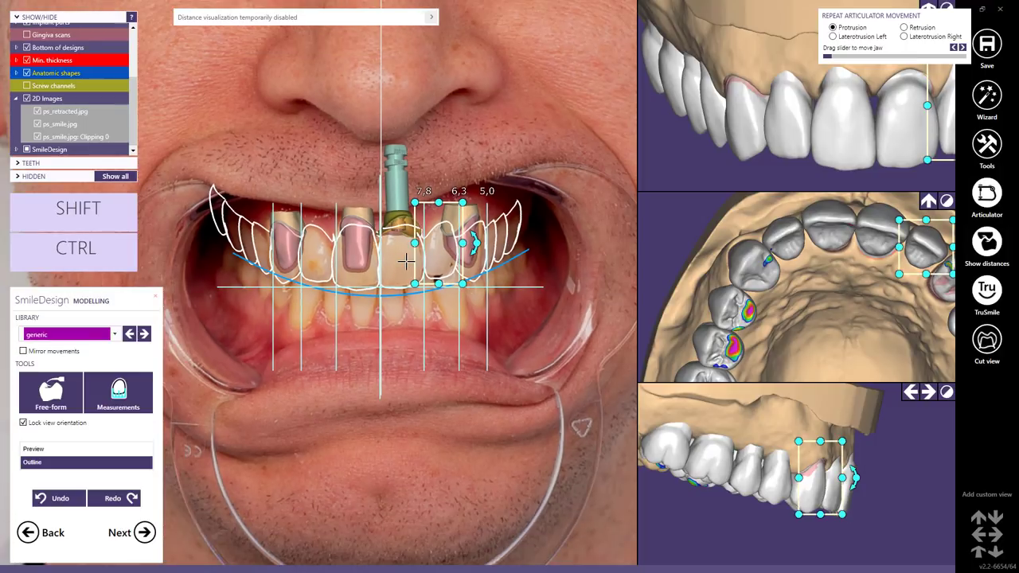
Preview the designed teeth in the smile photo, opening Free-Forming to inspect the whole face and closing it again.
click(32, 451)
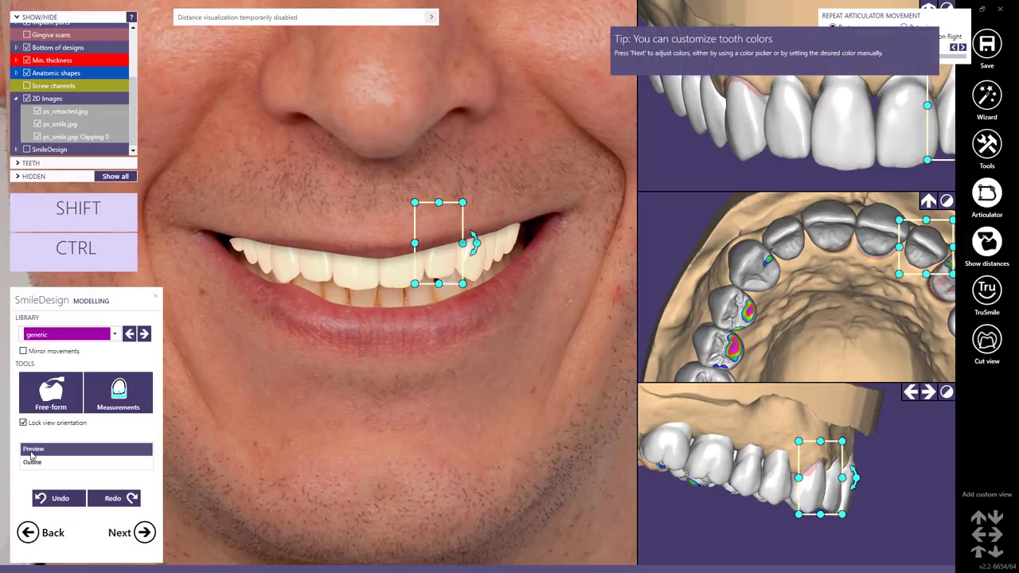
click(59, 388)
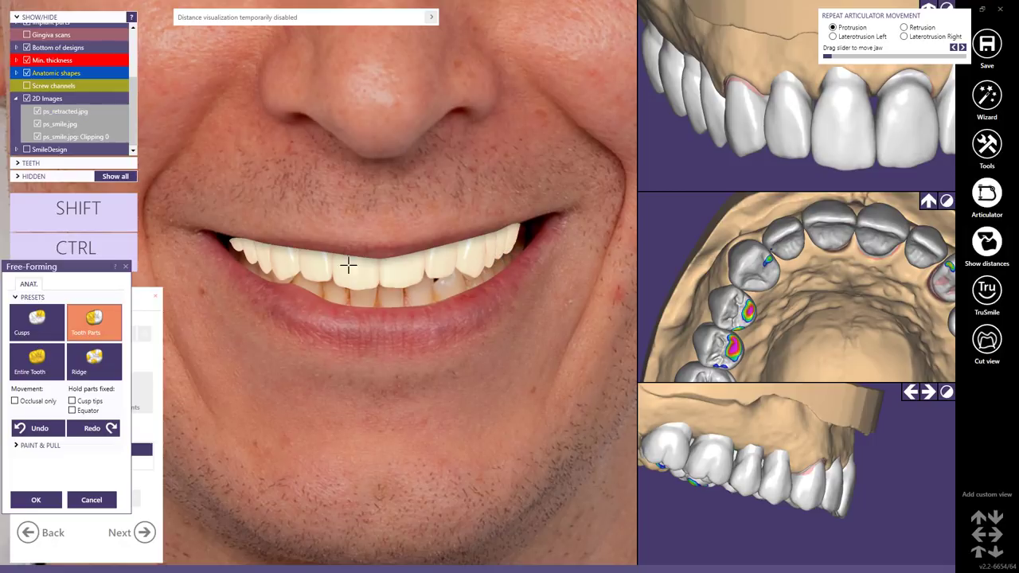
scroll(285, 270, down, 5)
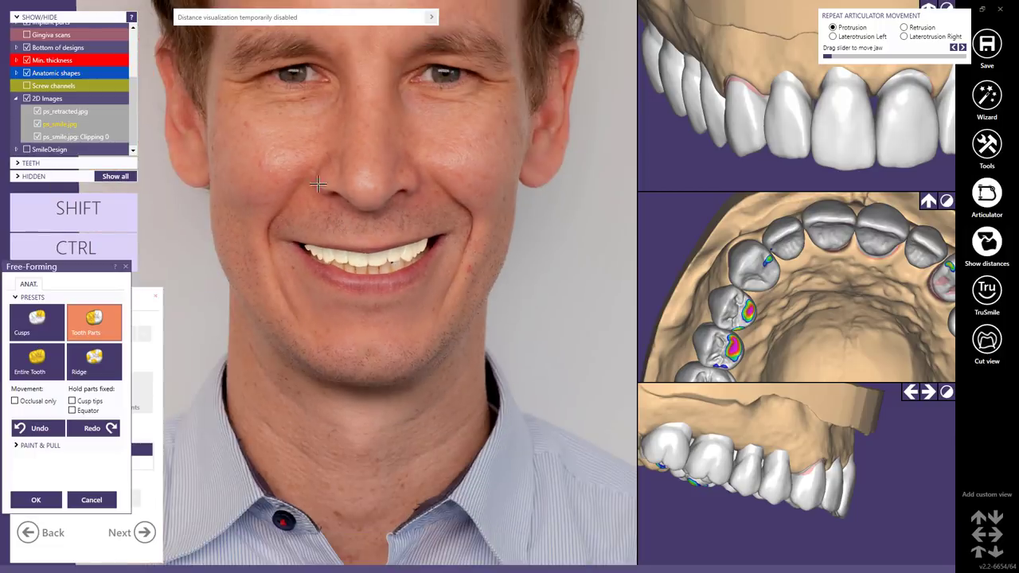
scroll(302, 172, up, 5)
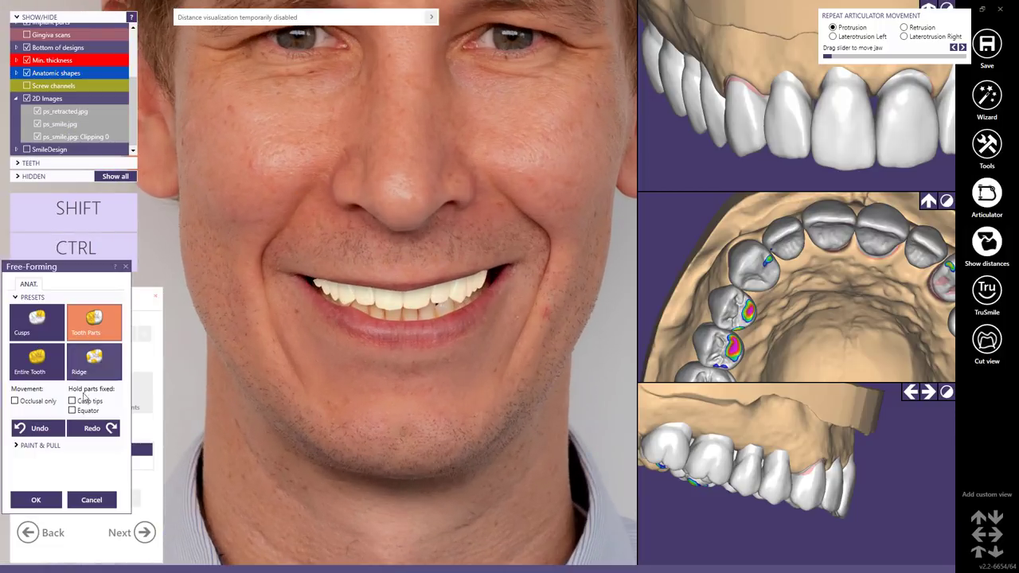
click(36, 500)
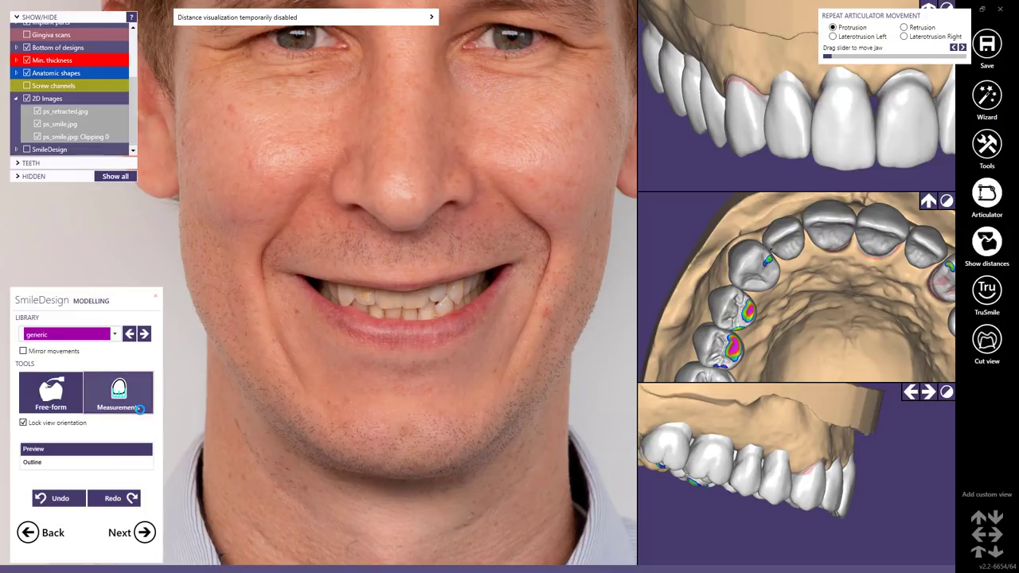
Proceed to the SmileDesign preview and sample the tooth base color from a natural lower front tooth in the smile photo.
click(32, 464)
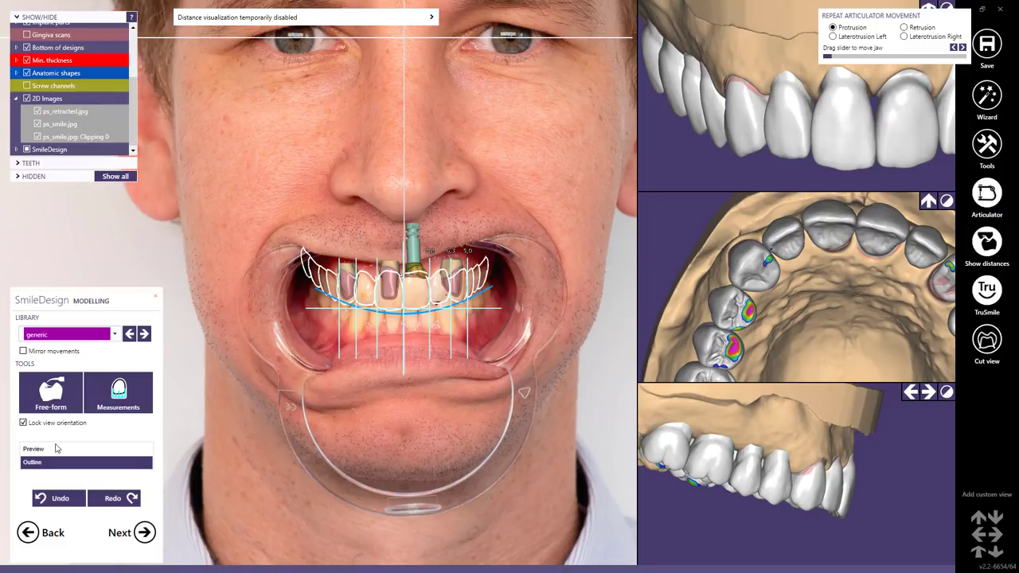
click(34, 450)
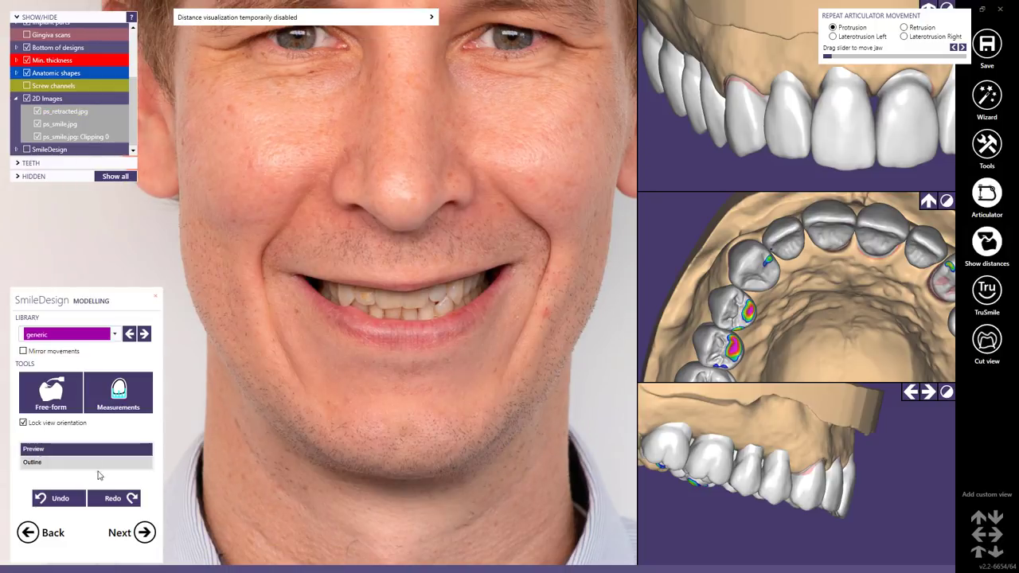
click(143, 533)
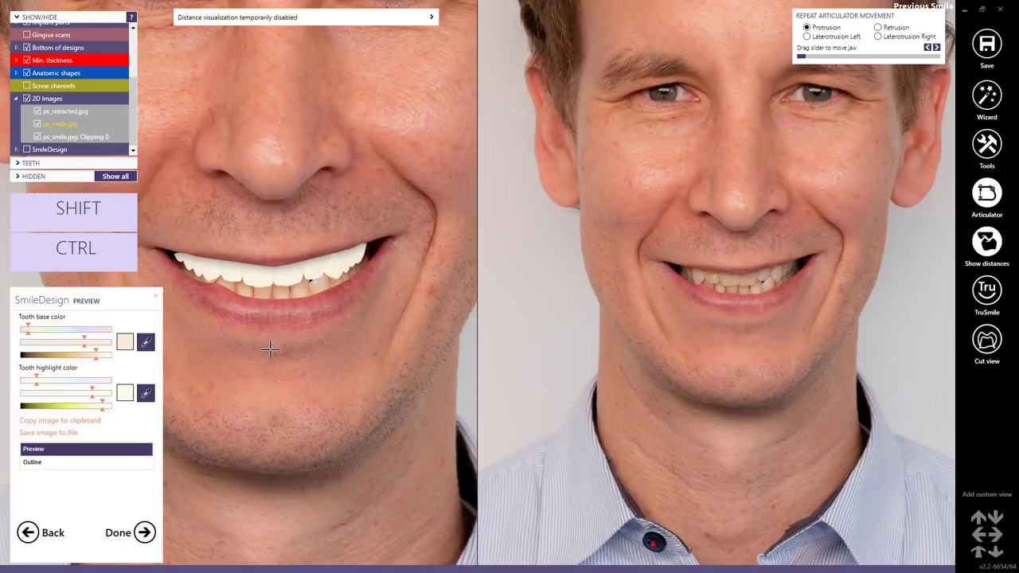
click(146, 344)
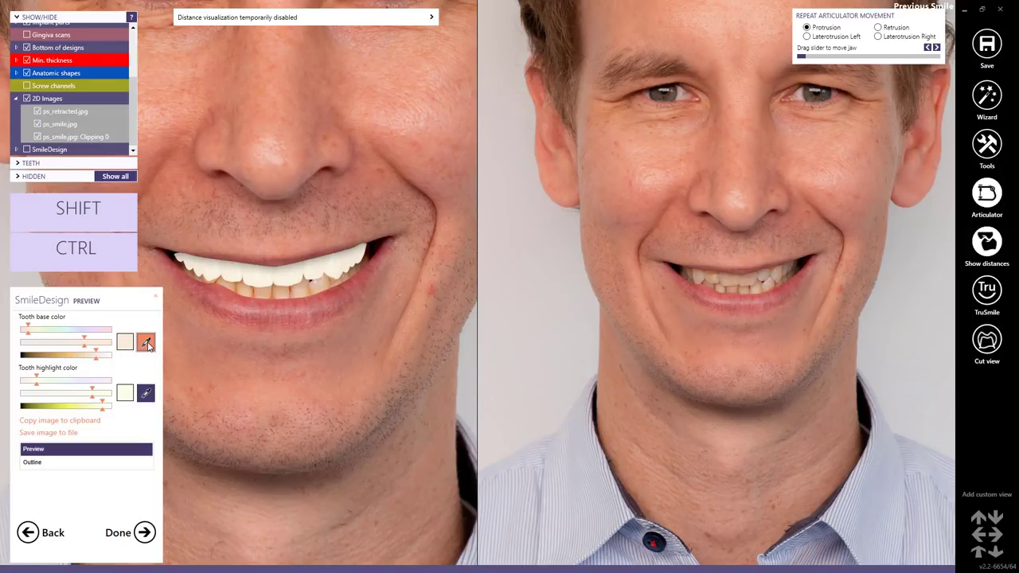
click(272, 294)
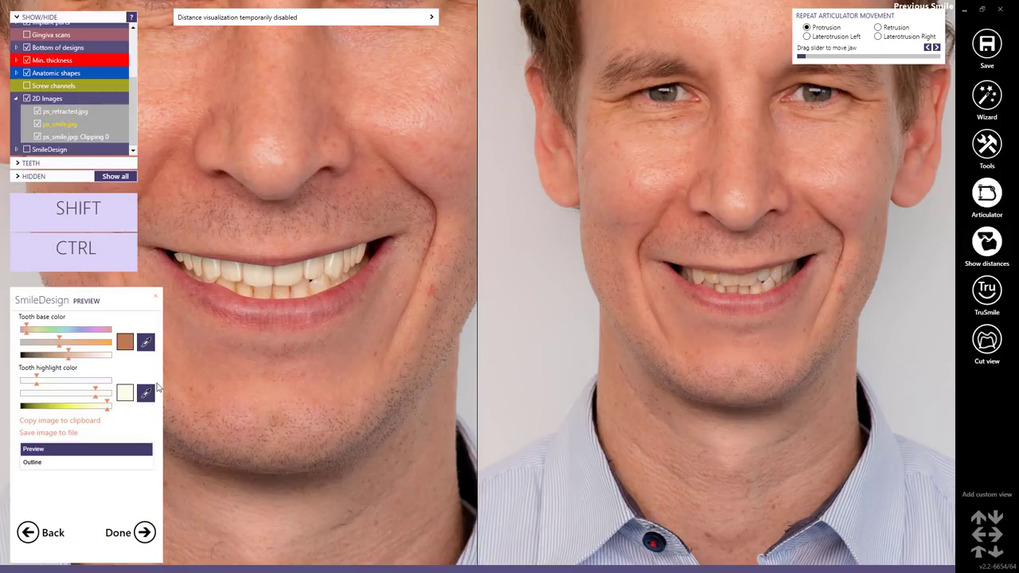
Sample the tooth highlight color from the bright area of a natural lower tooth, repeating the pick for a closer match.
click(145, 392)
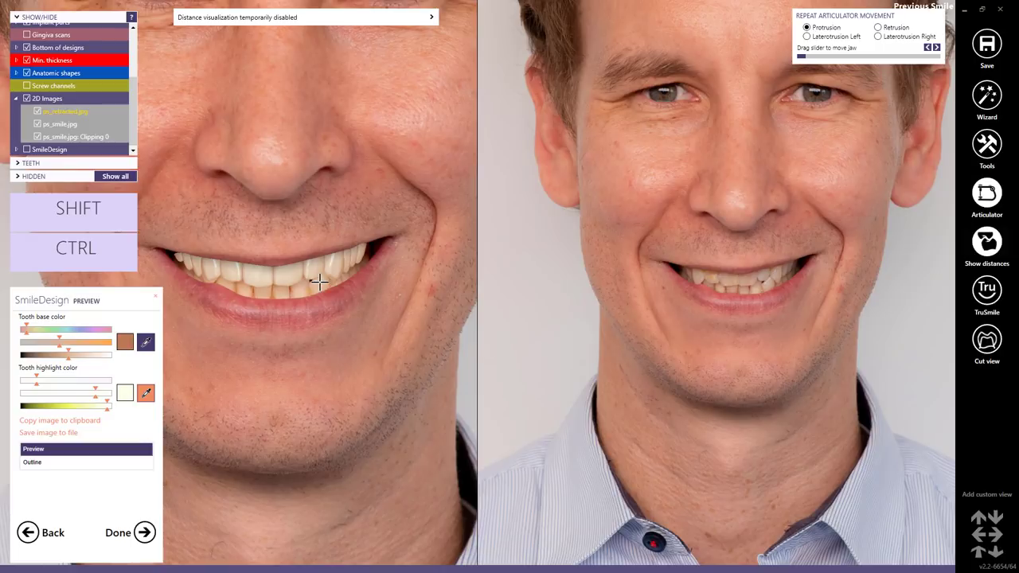
click(316, 280)
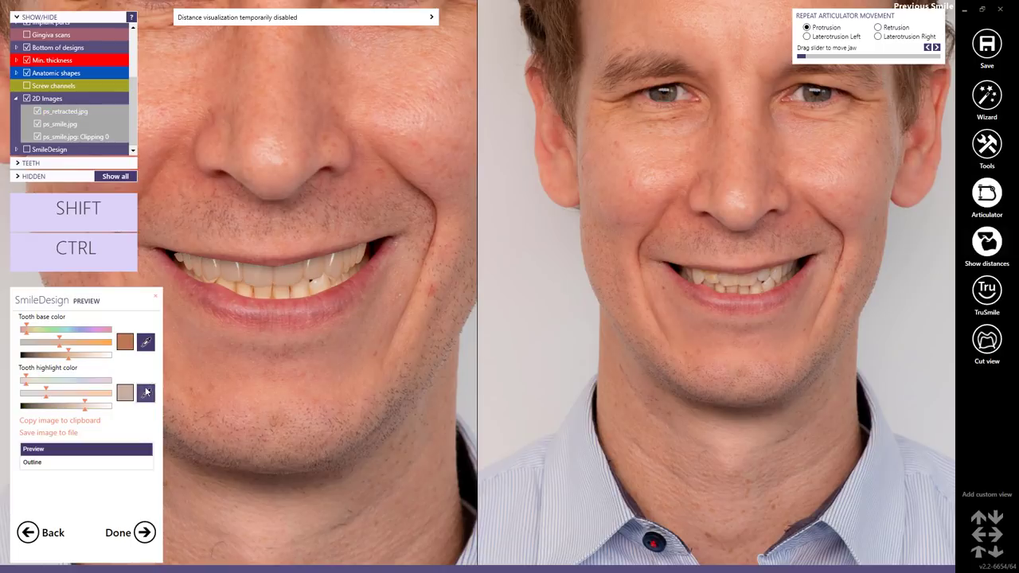
click(316, 280)
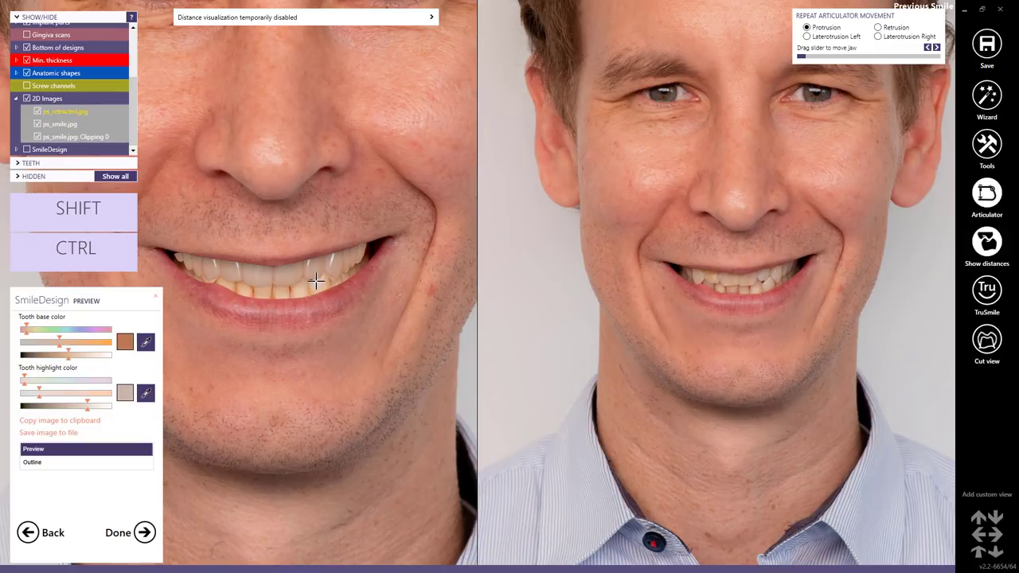
click(145, 393)
key(ctrl)
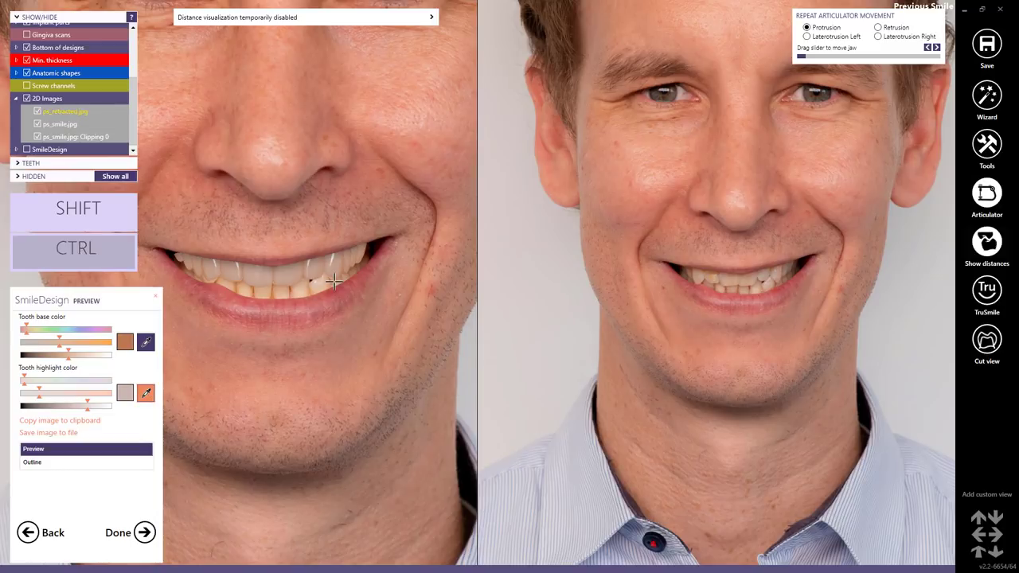
scroll(314, 282, up, 4)
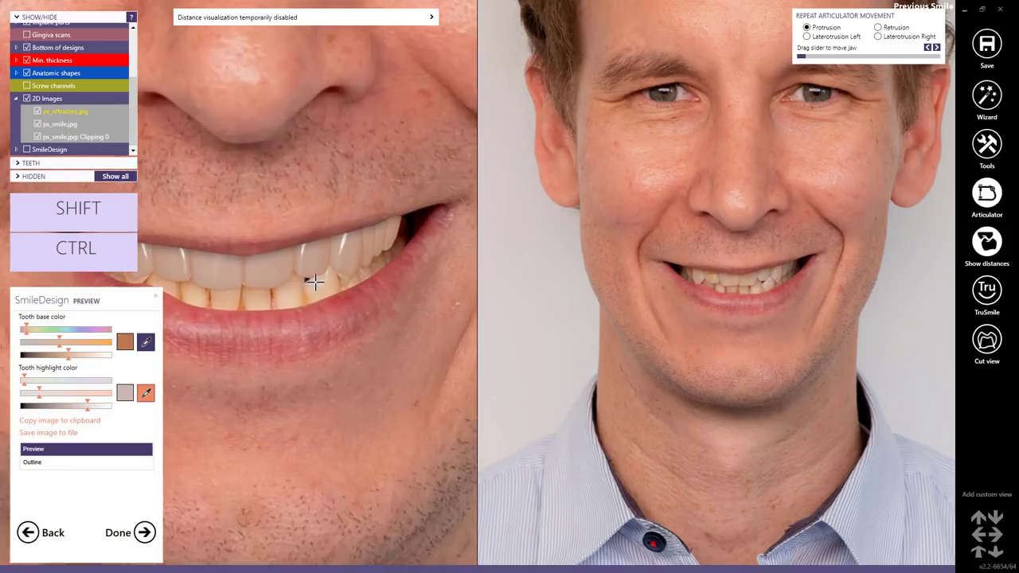
click(312, 280)
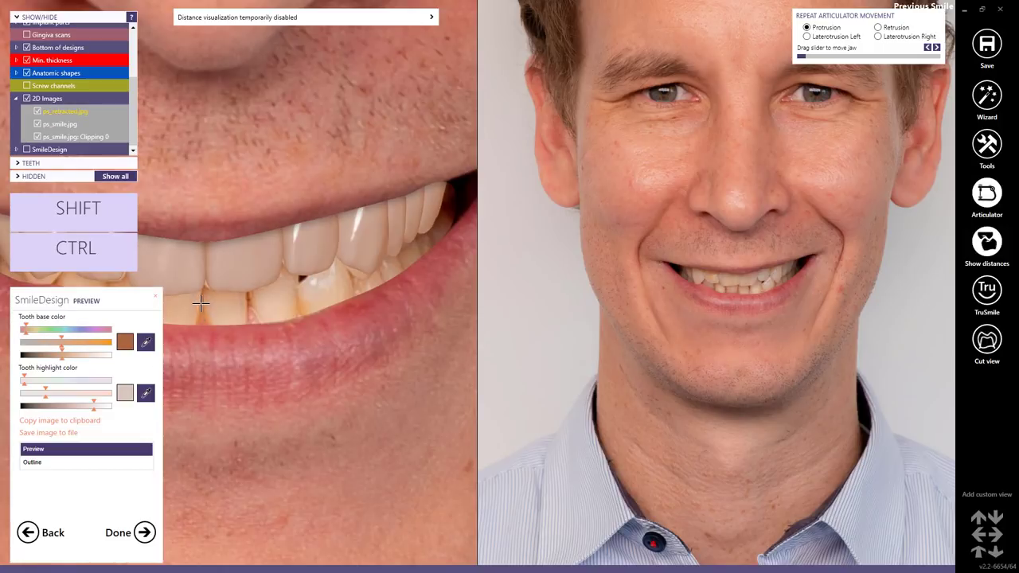
Resample the tooth base color from a lower incisor and check the match against the whole face.
click(297, 302)
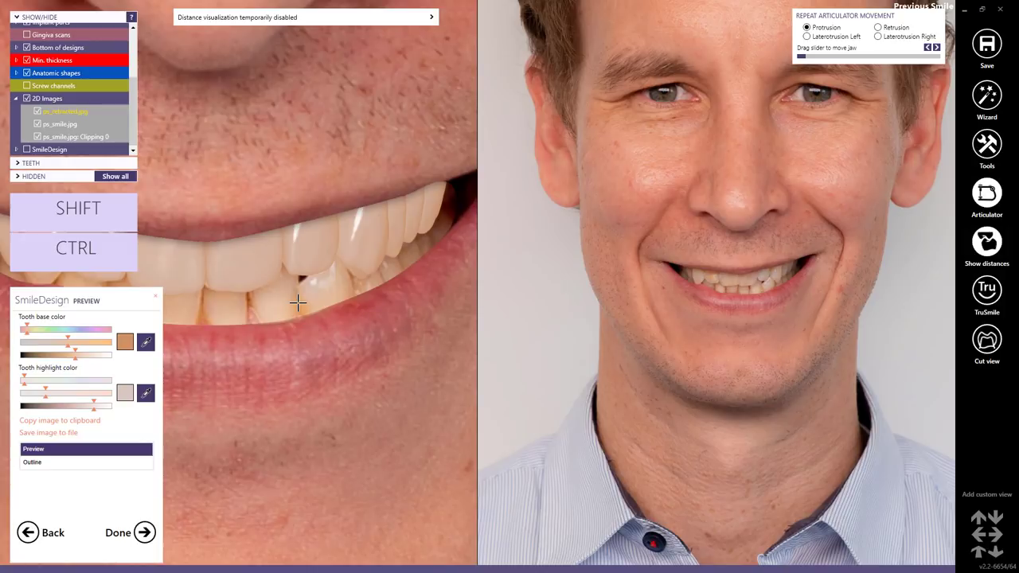
key(ctrl)
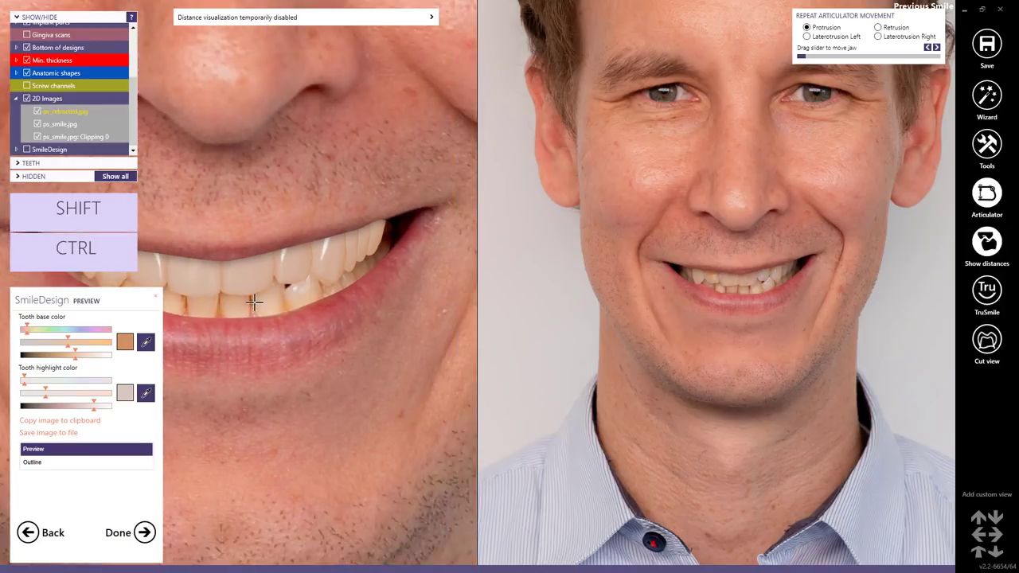
scroll(239, 299, down, 3)
scroll(209, 277, up, 3)
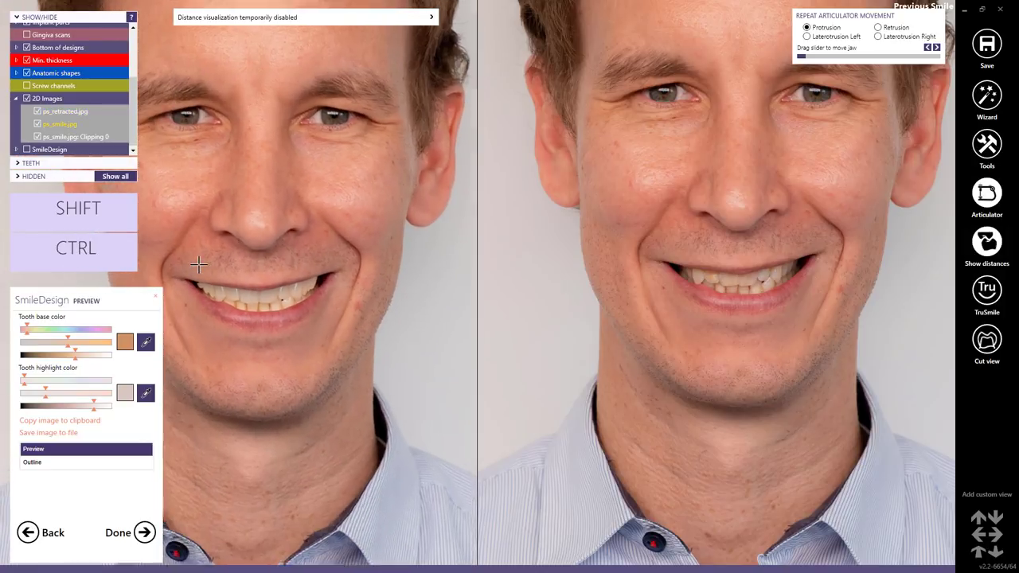
Resample the tooth highlight color from the bright spot on the natural lower canine and compare the result with the previous smile.
click(146, 392)
scroll(310, 312, up, 3)
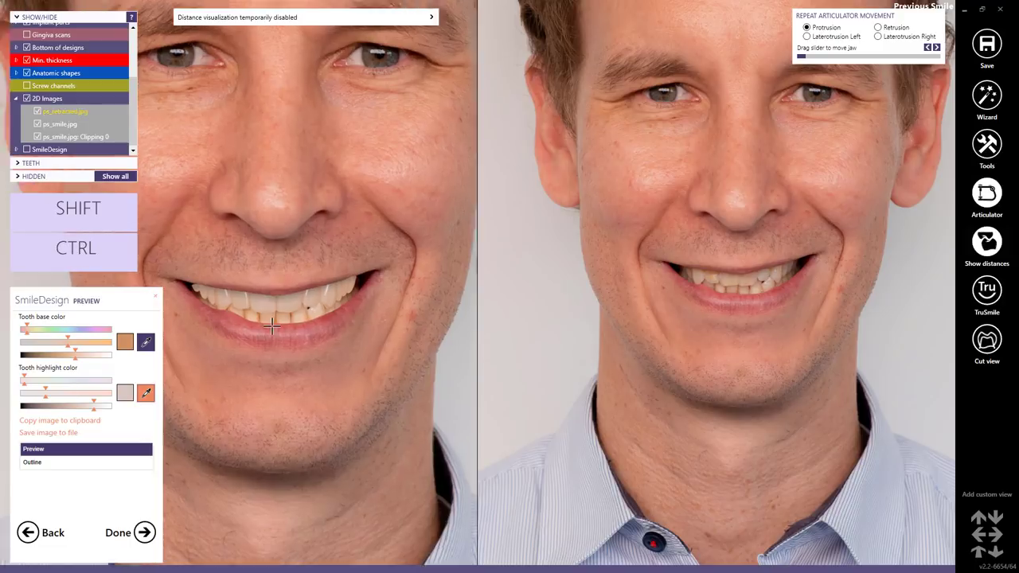
click(310, 312)
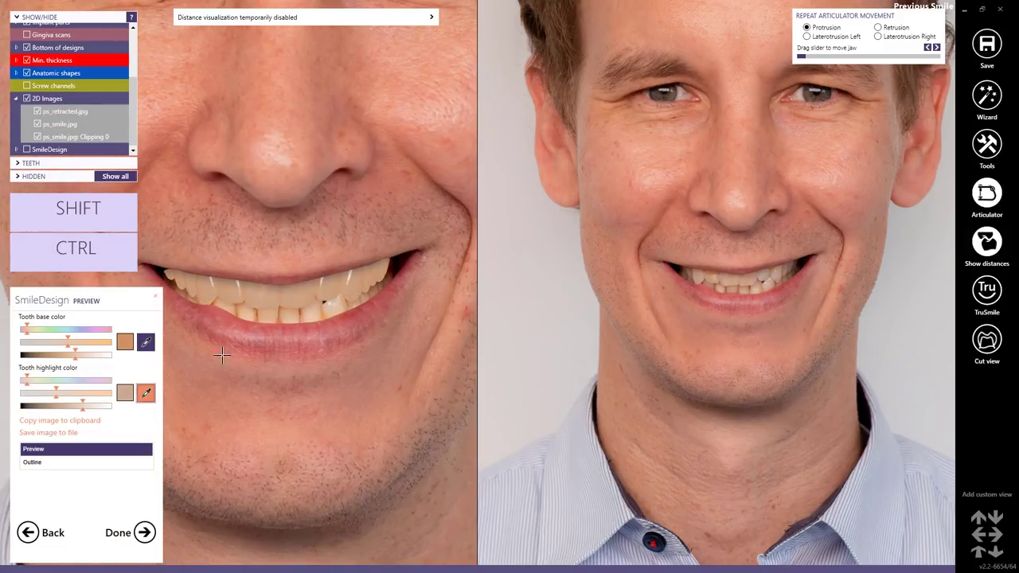
click(335, 301)
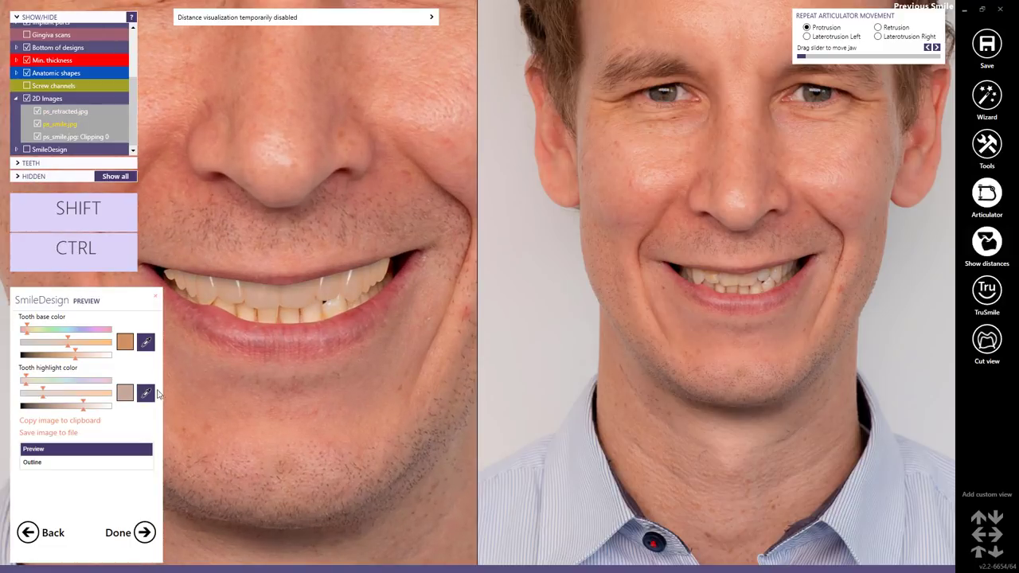
click(147, 393)
click(331, 303)
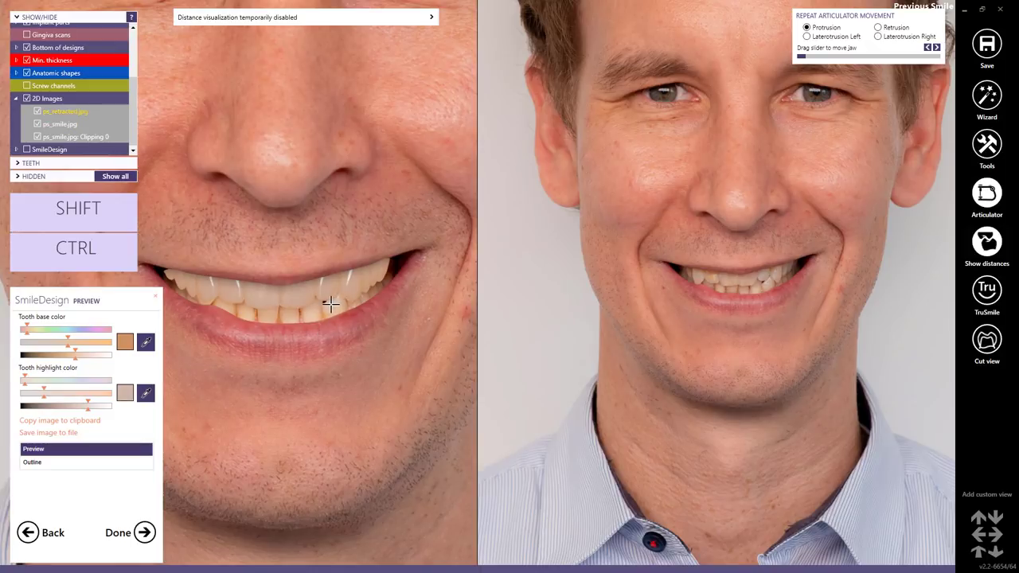
scroll(331, 303, down, 5)
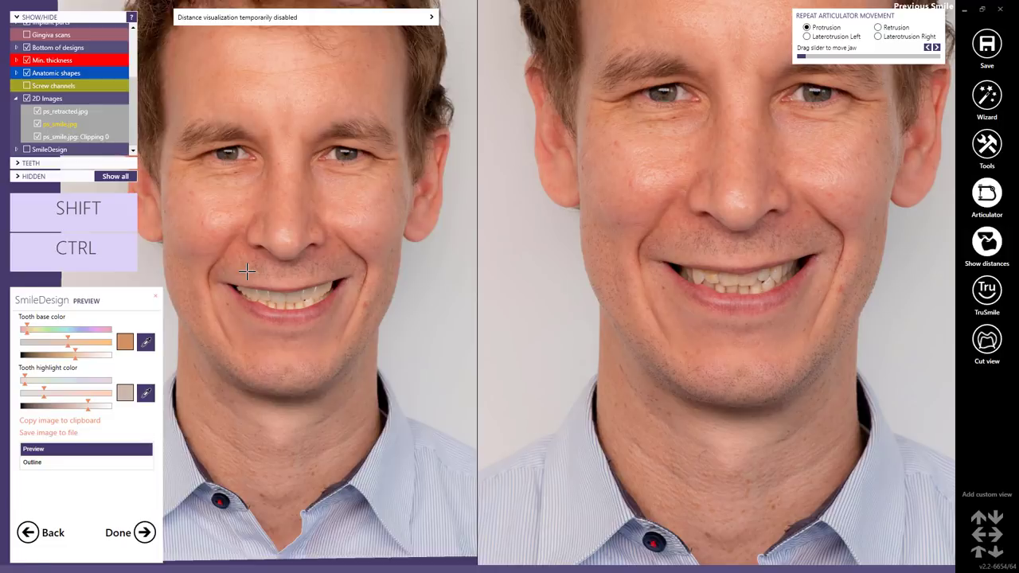
scroll(247, 272, up, 2)
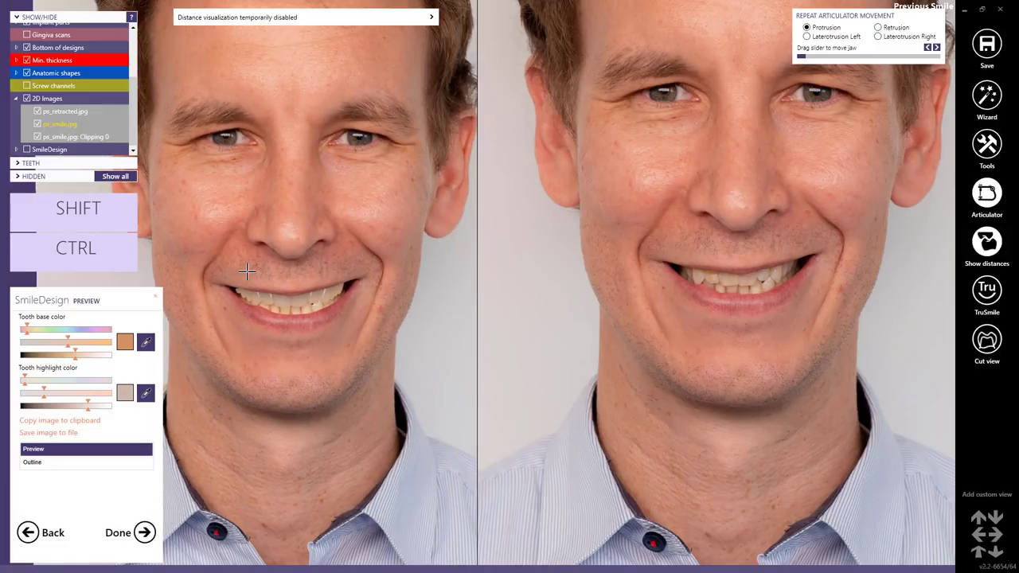
Return to the modelling stage in preview display and examine the colored smile, selecting individual teeth such as the canines on both sides.
click(28, 532)
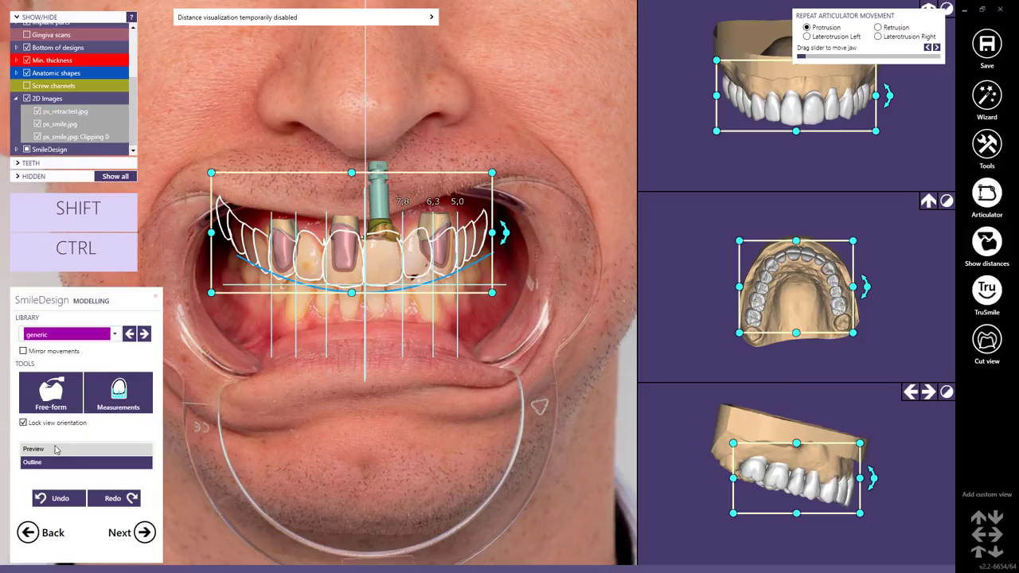
click(56, 450)
scroll(367, 260, down, 4)
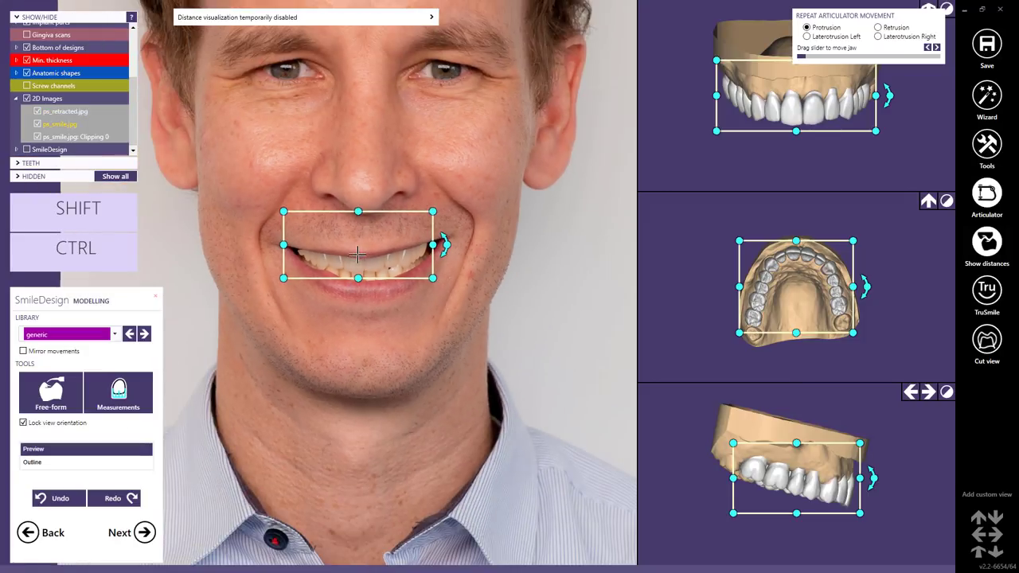
scroll(358, 253, up, 2)
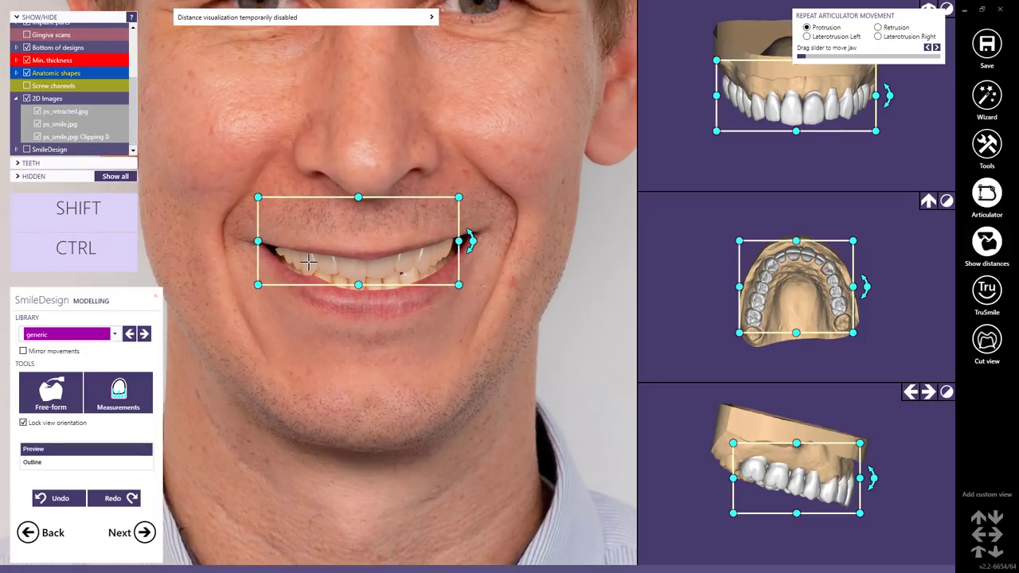
click(303, 291)
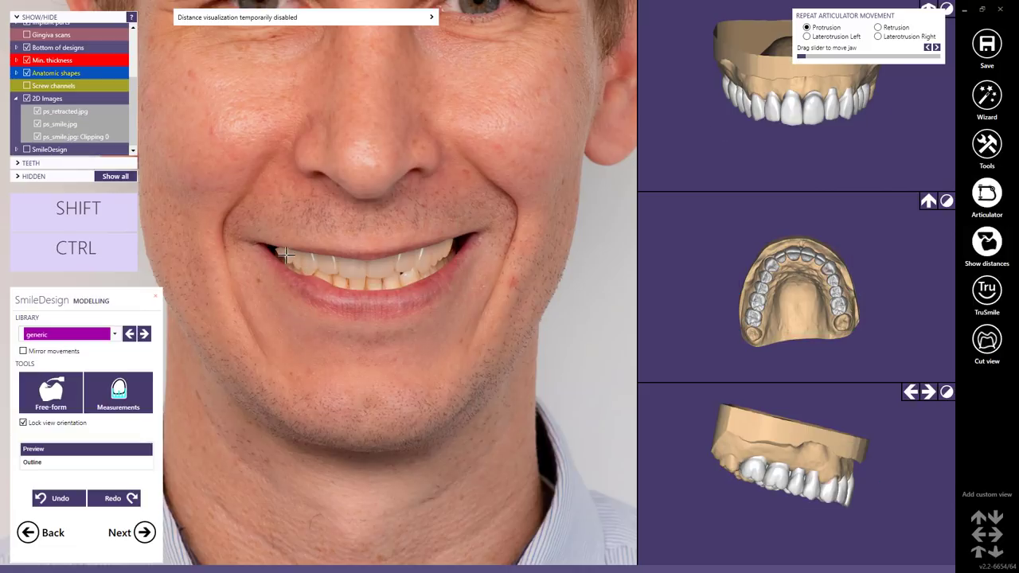
click(285, 253)
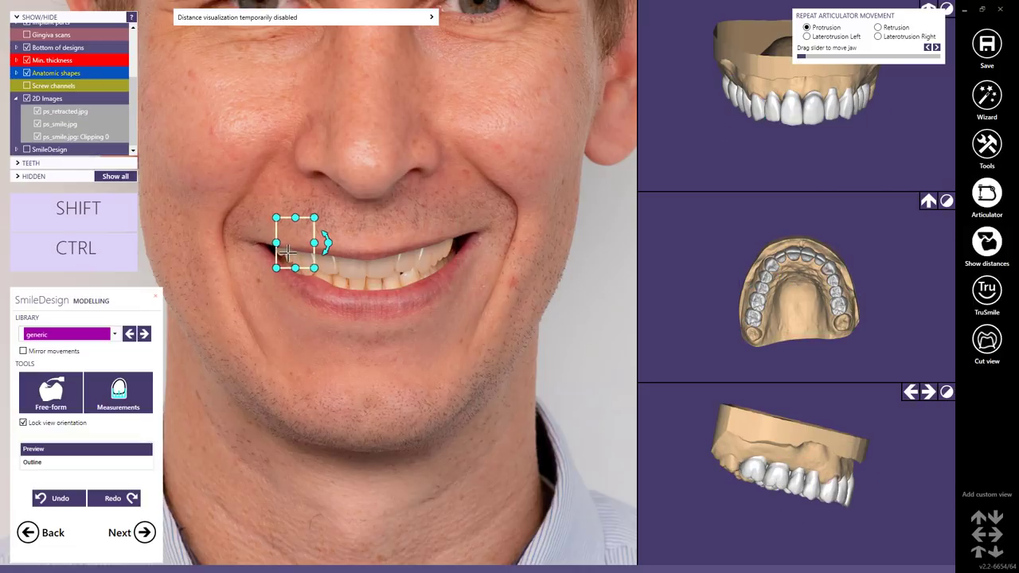
click(425, 261)
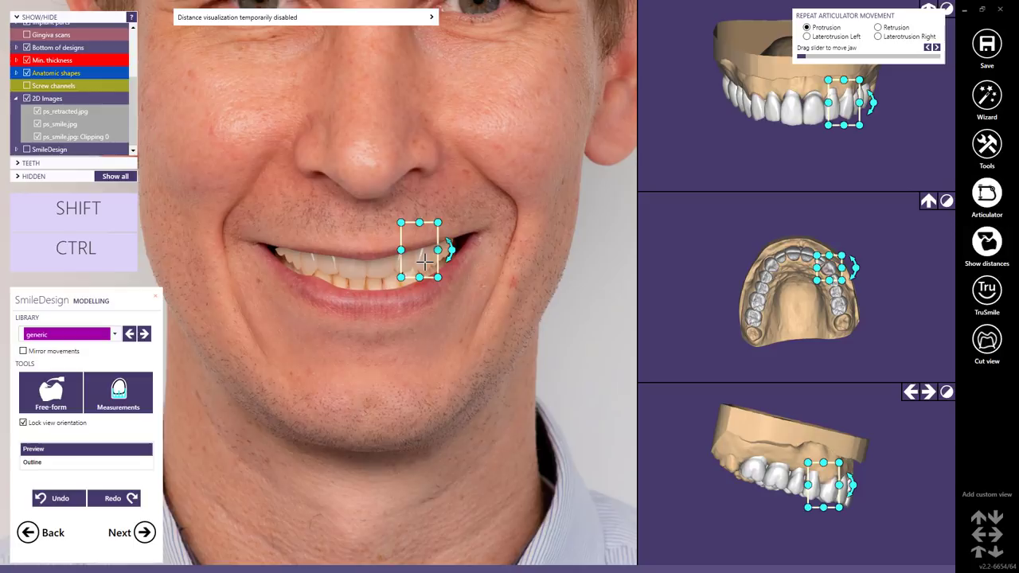
scroll(424, 262, up, 2)
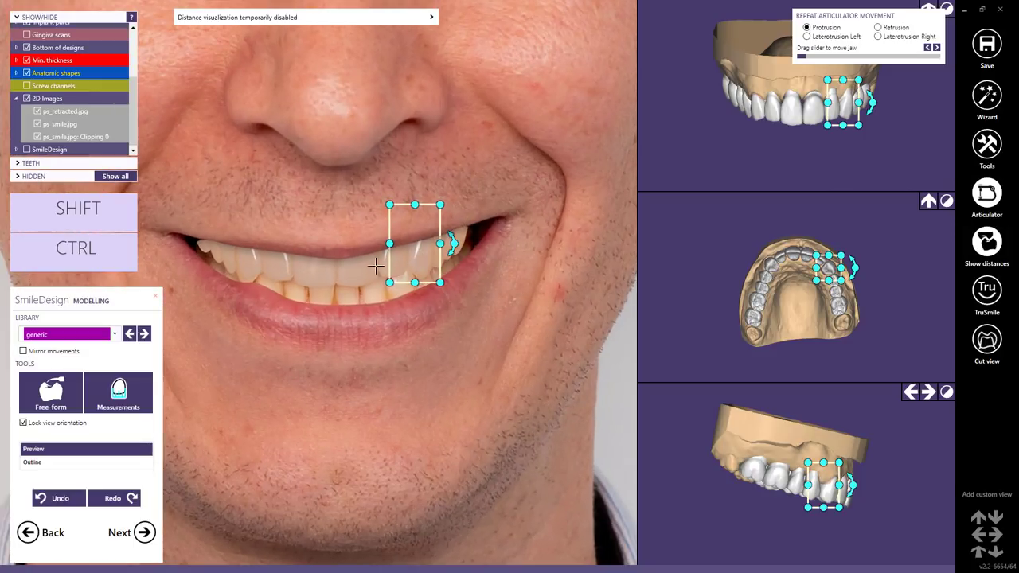
click(244, 272)
click(244, 272)
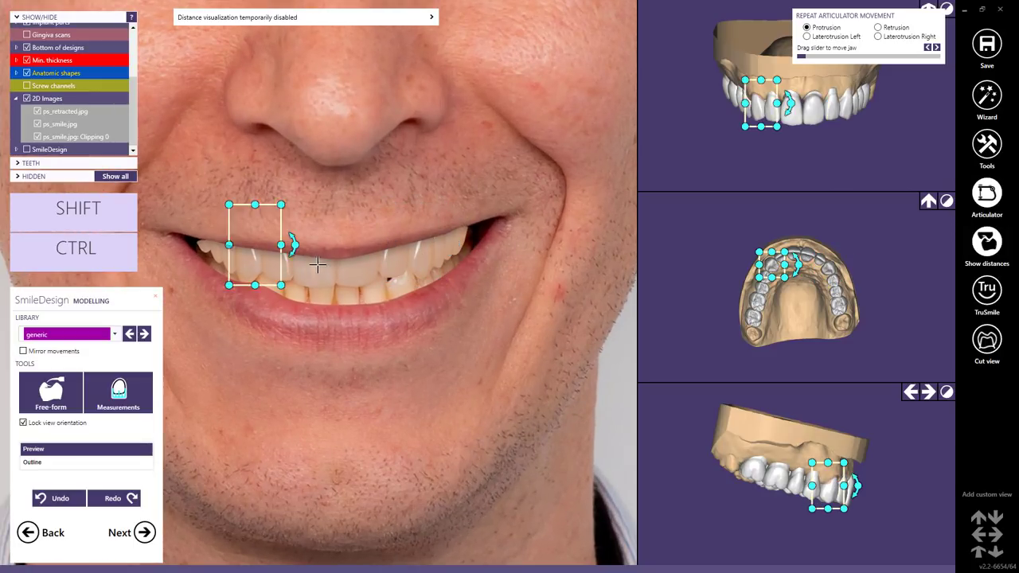
scroll(319, 263, down, 2)
click(370, 217)
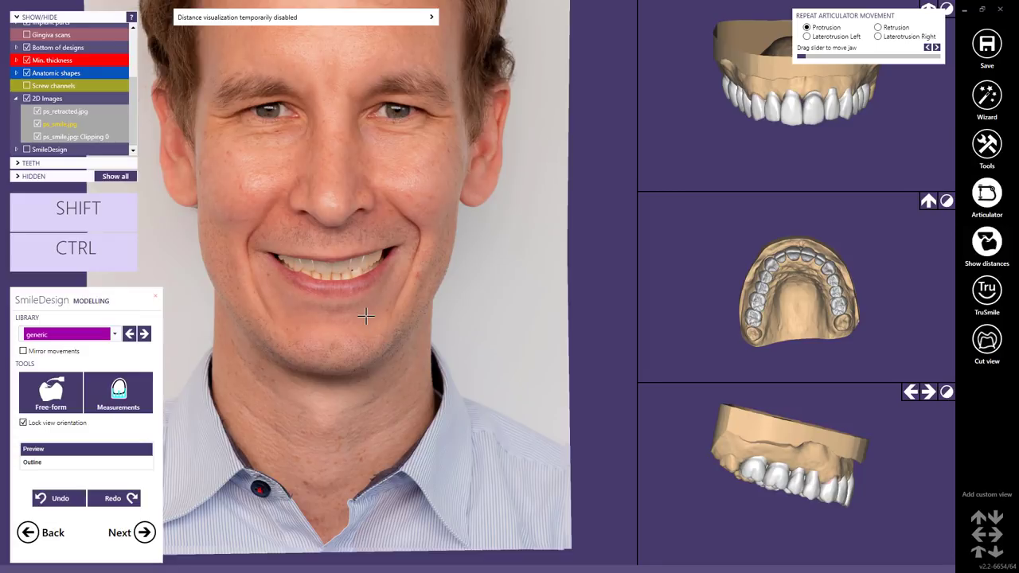
scroll(366, 316, down, 1)
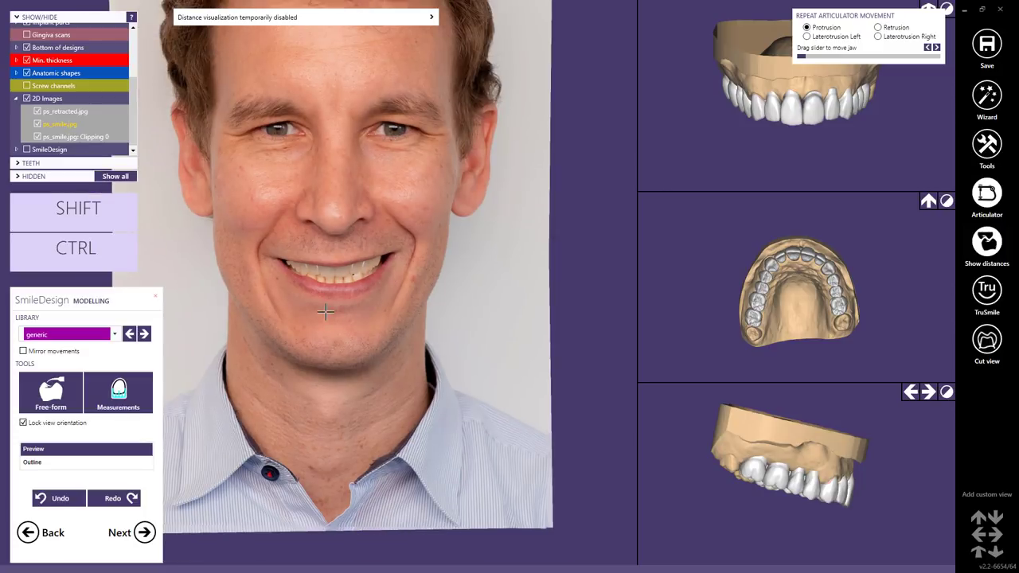
Proceed to the final smile preview, save its image to file and finish SmileDesign.
click(144, 533)
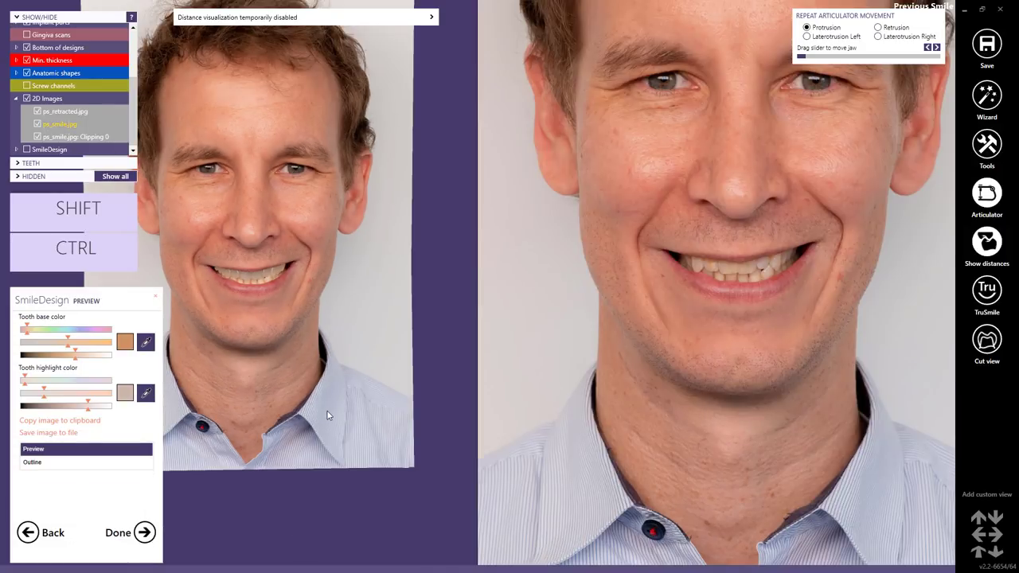
click(45, 434)
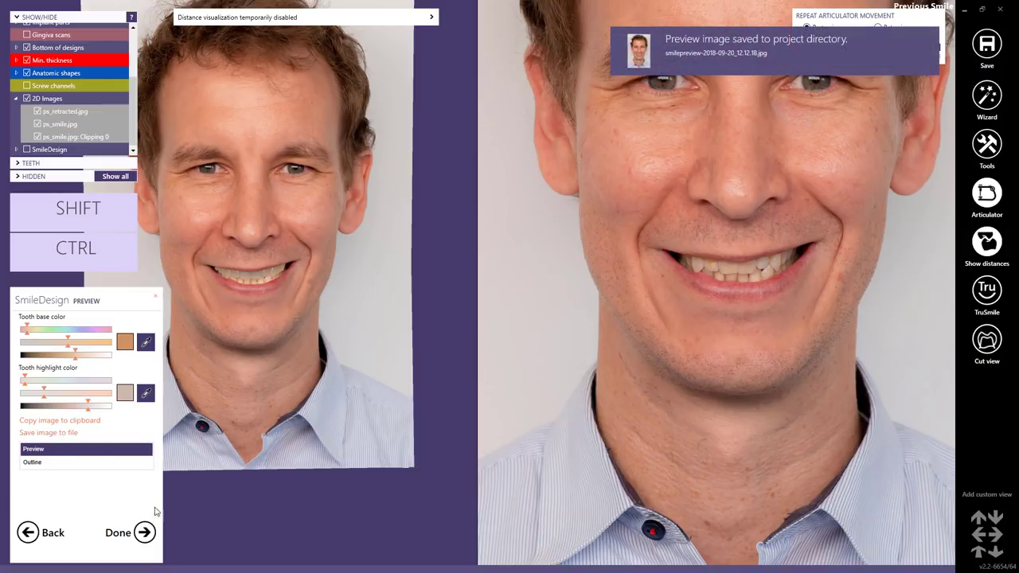
click(143, 533)
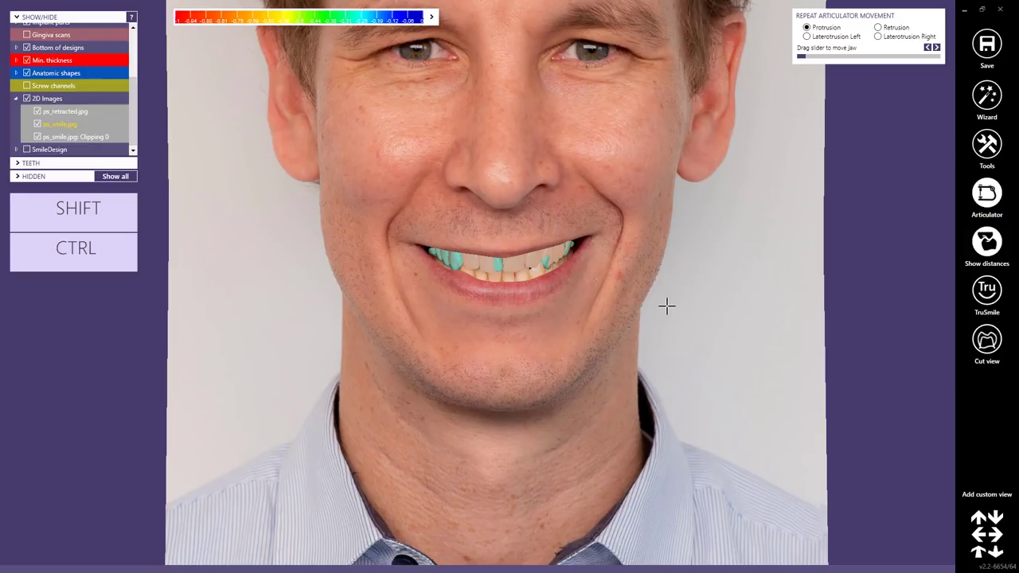
Switch from Expert mode to the wizard's abutment bottom generation and turn off the distance display.
click(988, 96)
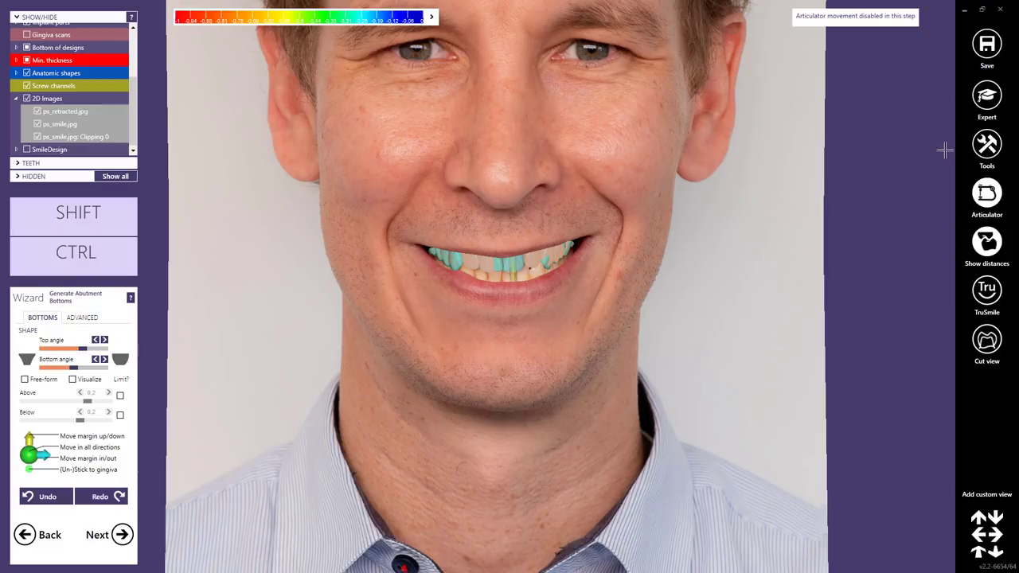
click(976, 249)
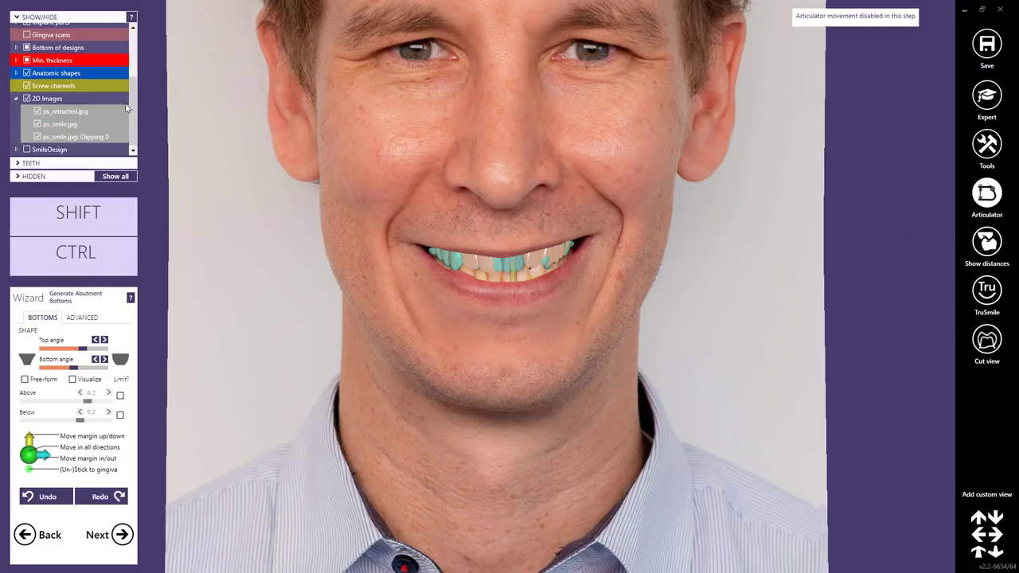
Hide the 2D images and the pre-op scans, and turn off the TruSmile rendering.
click(27, 98)
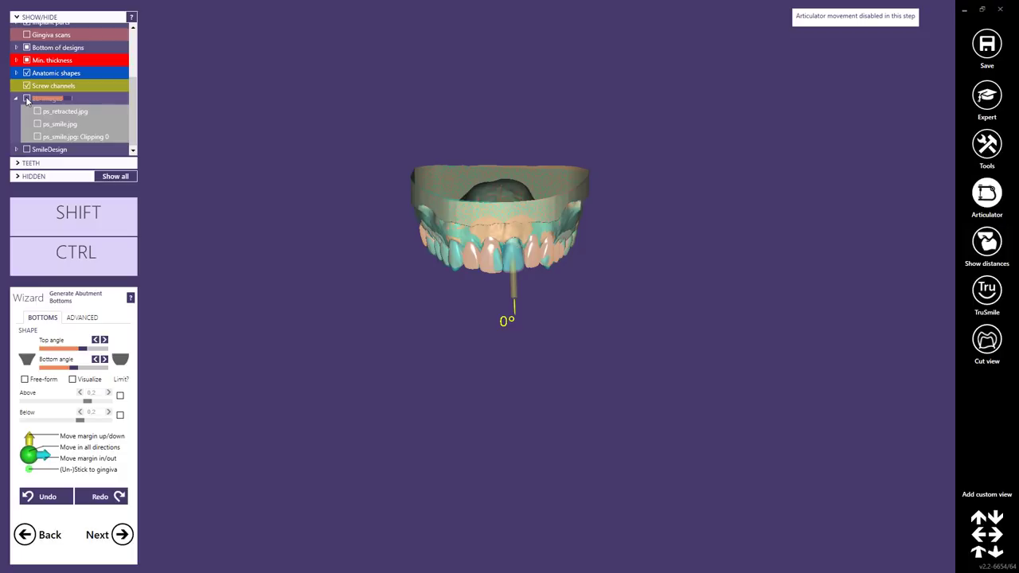
scroll(127, 76, up, 5)
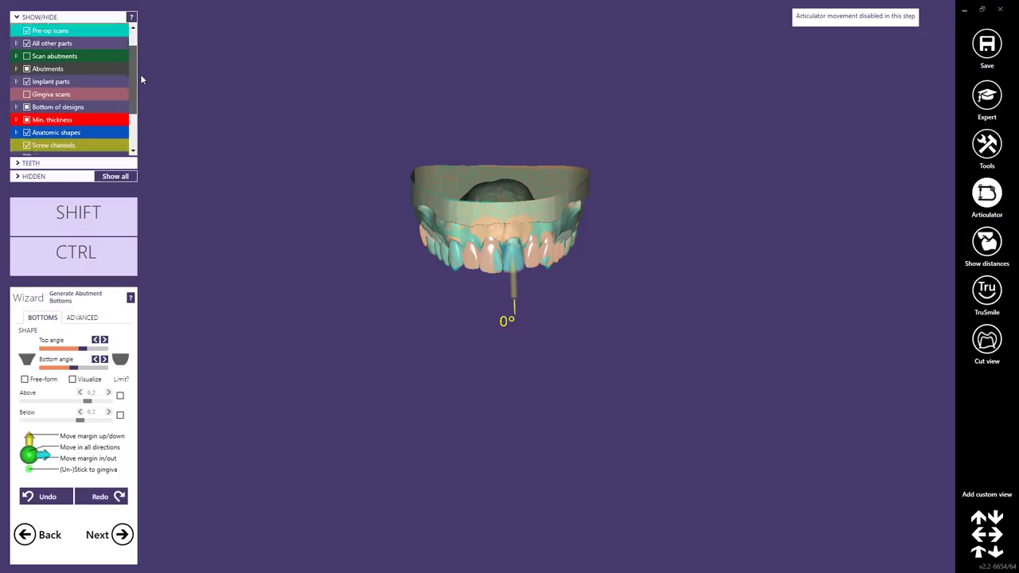
click(26, 55)
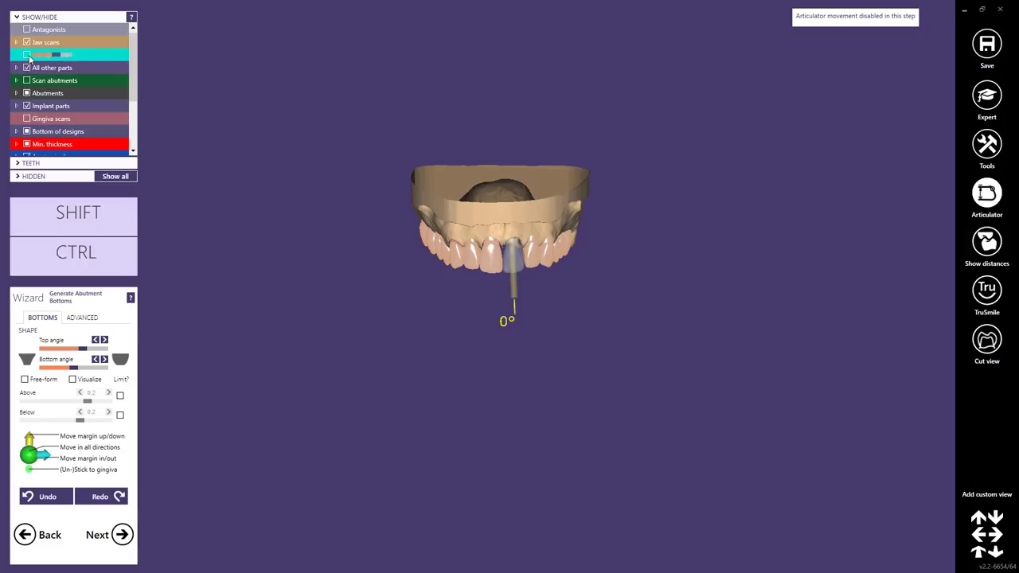
click(987, 291)
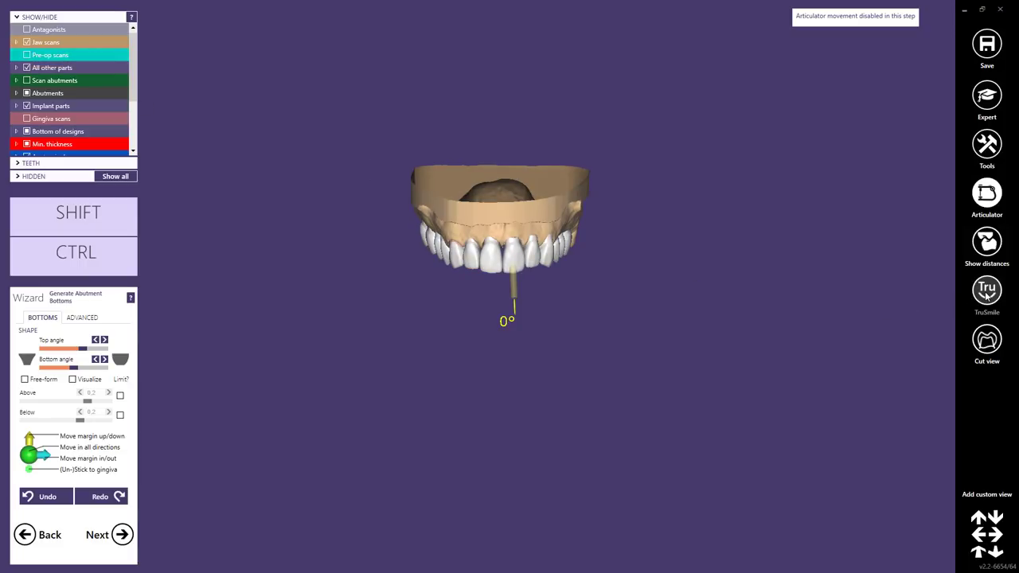
right_click(987, 294)
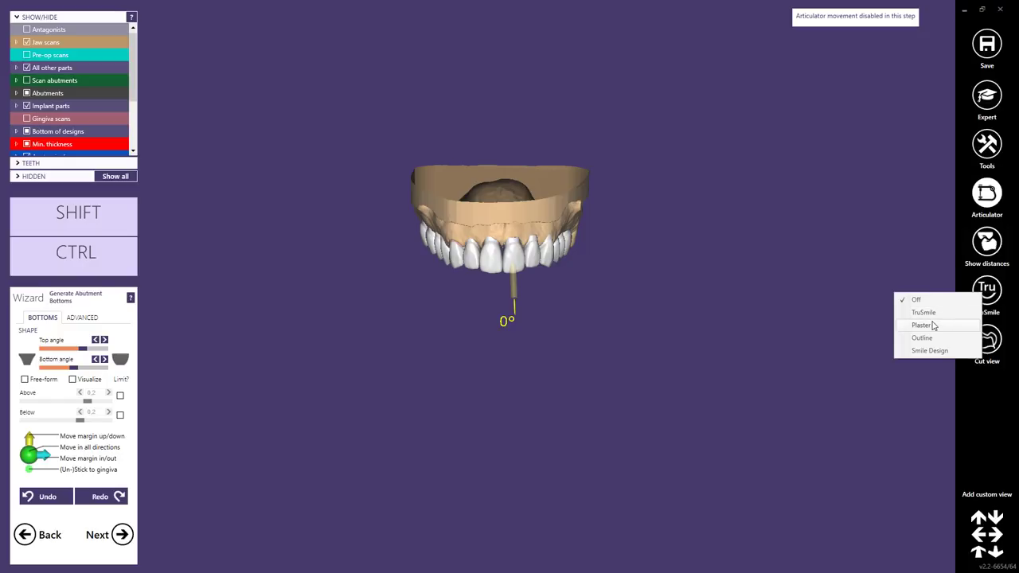
click(699, 238)
Hide the screw channel and the anatomic crown at tooth 21 to expose the implant and abutment margin.
scroll(491, 257, up, 5)
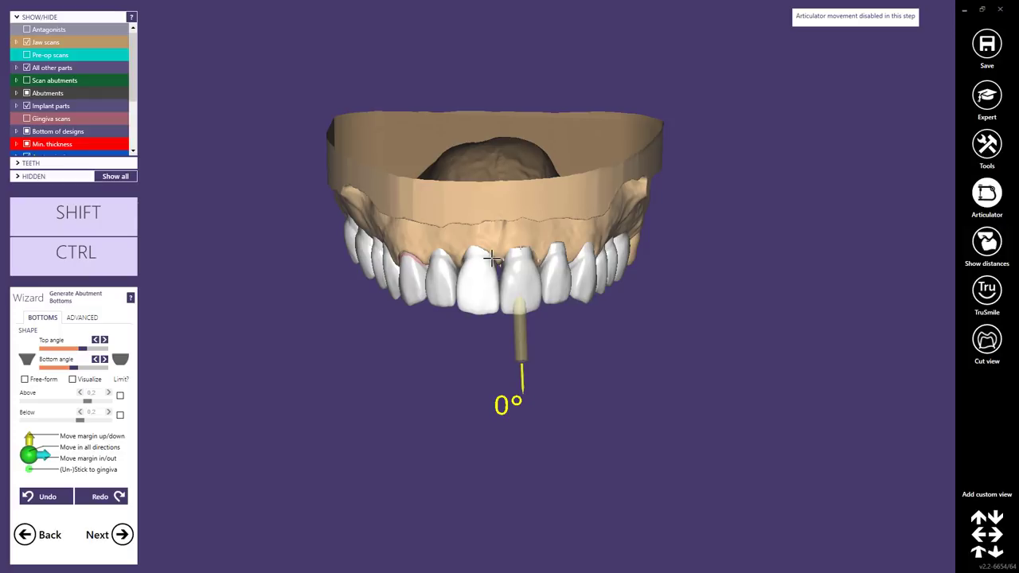
mouse_move(463, 238)
right_down()
mouse_move(430, 199)
mouse_move(464, 240)
right_up()
scroll(464, 240, up, 5)
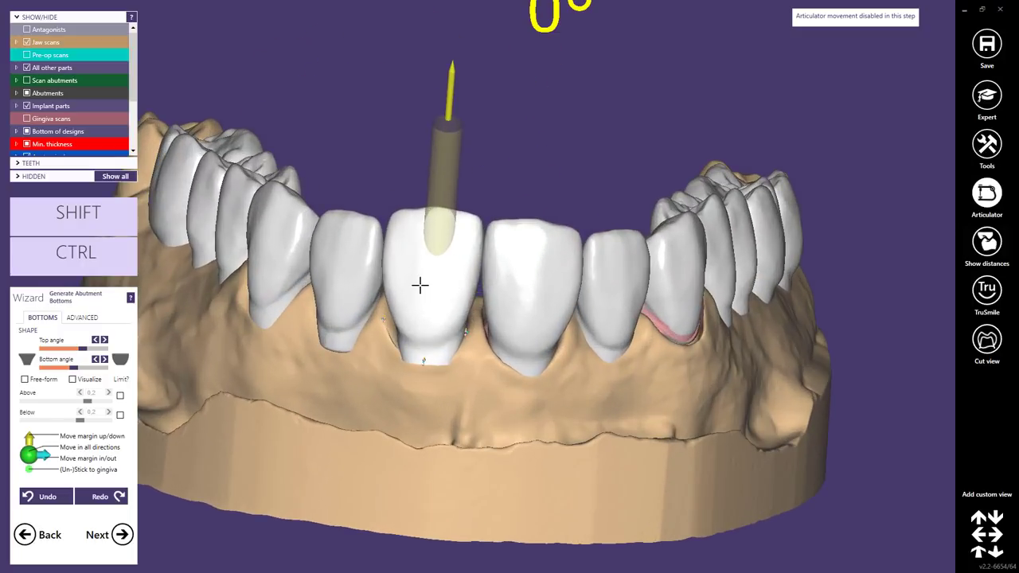
key(shift)
ctrl+middle_click(443, 189)
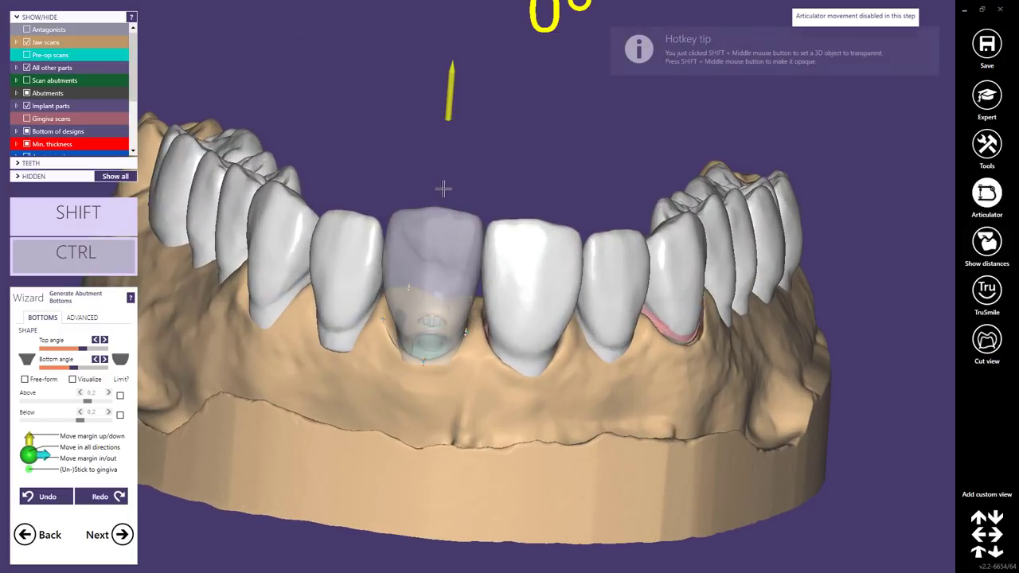
ctrl+middle_click(430, 227)
Add control points to the abutment margin at tooth 21, one on the palatal side and two on the labial side.
scroll(426, 342, up, 3)
right_drag(480, 382, 522, 383)
scroll(519, 238, up, 3)
right_drag(522, 239, 529, 287)
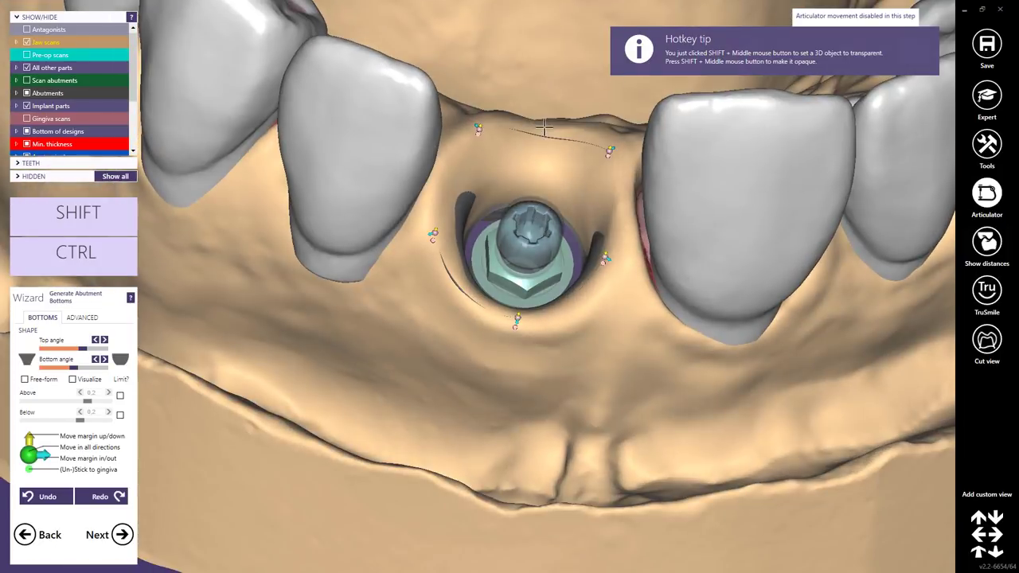
click(546, 138)
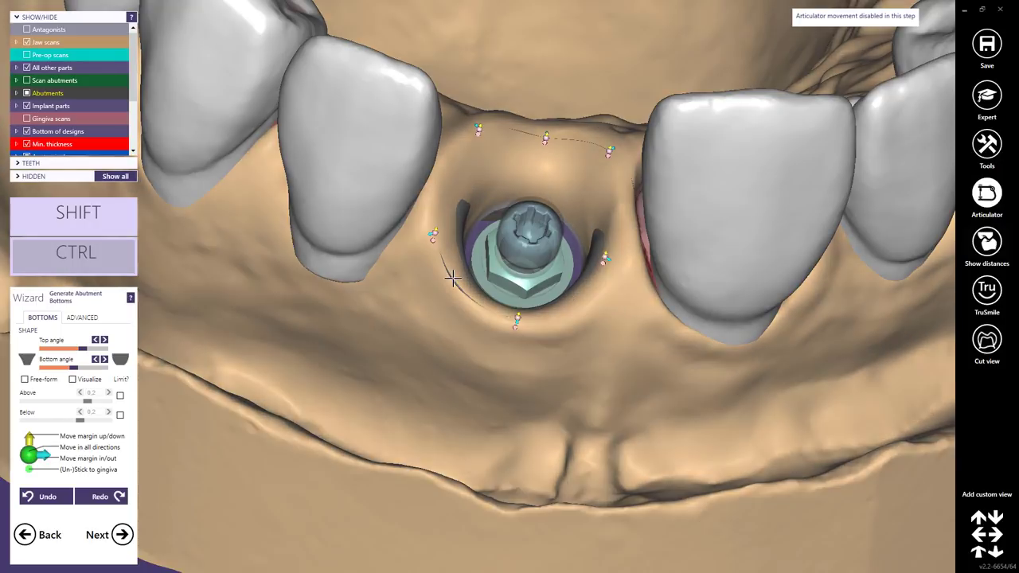
click(449, 277)
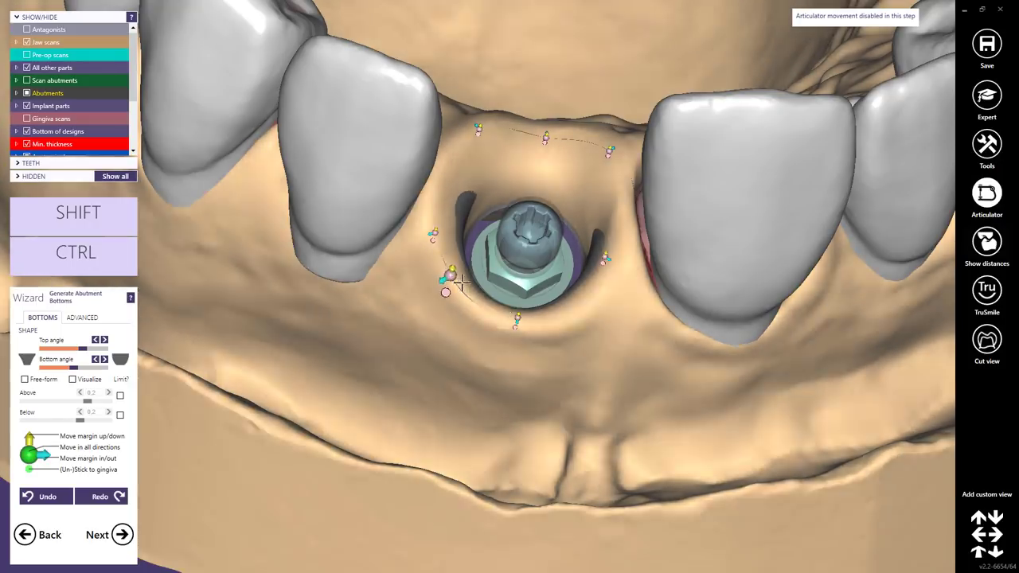
ctrl+click(578, 293)
Make the jaw scan transparent, then add a mesial control point to the abutment margin and pull it inward.
right_drag(577, 294, 563, 237)
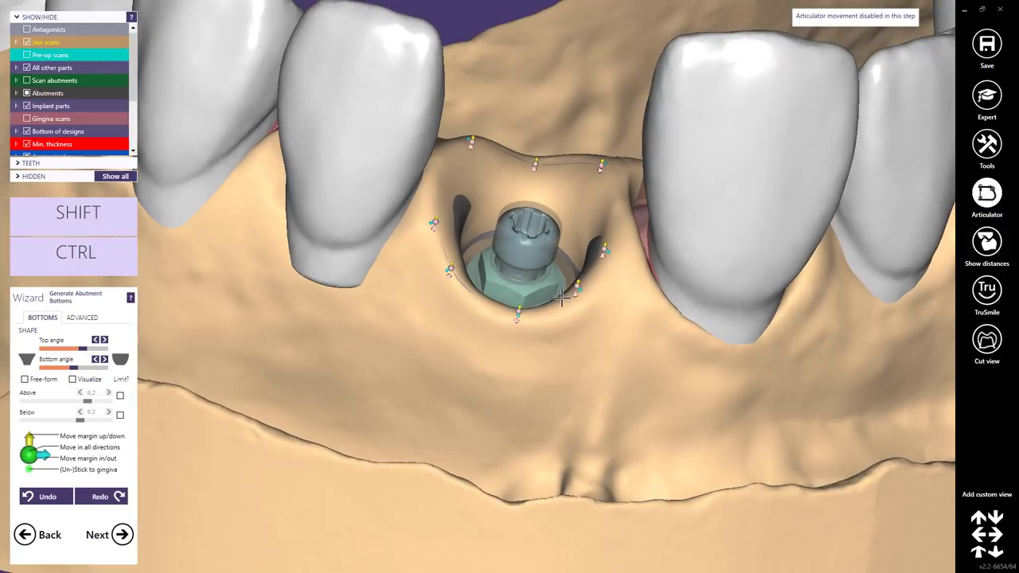
right_drag(472, 186, 448, 166)
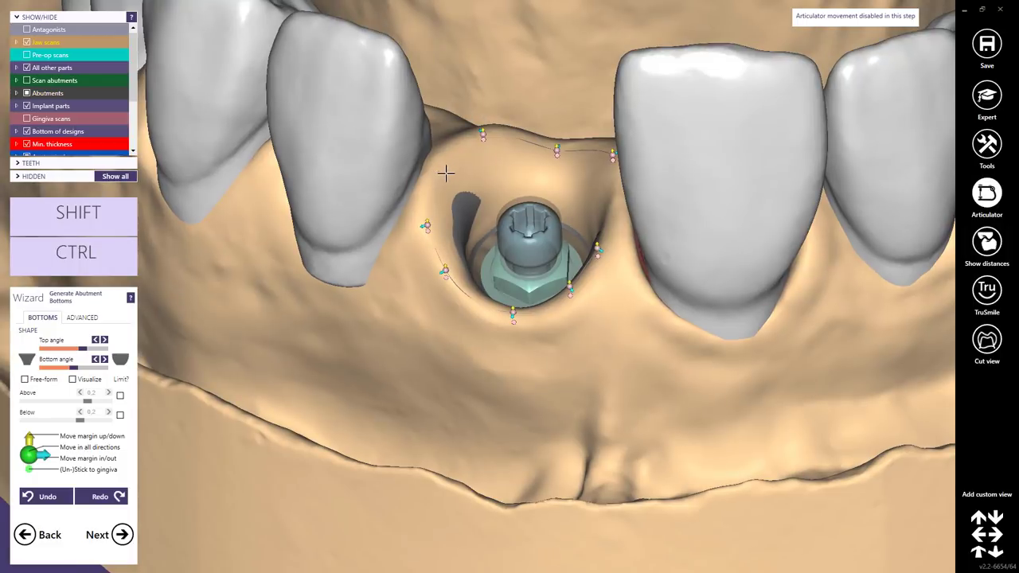
key(t)
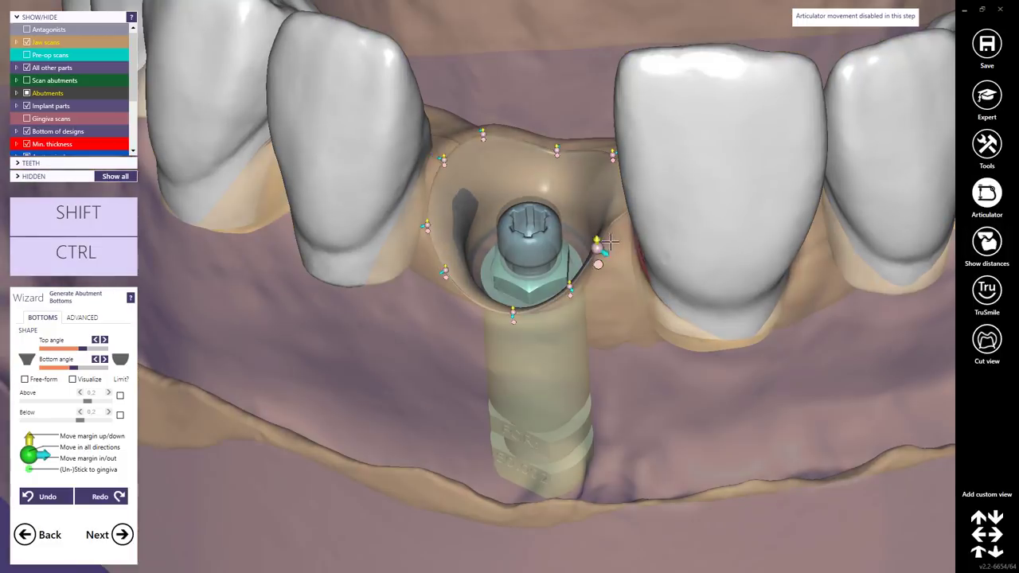
right_drag(596, 239, 620, 208)
ctrl+click(620, 209)
drag(621, 208, 595, 204)
right_drag(595, 205, 467, 125)
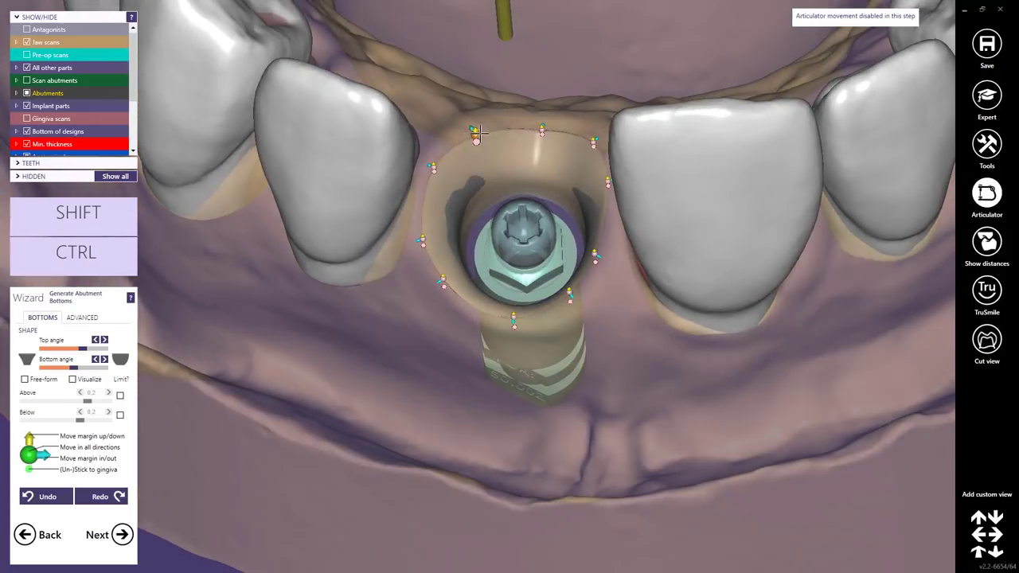
Toggle the margin points' sticking to the gingiva and reposition the distal margin point slightly inward.
click(422, 238)
right_drag(429, 240, 440, 304)
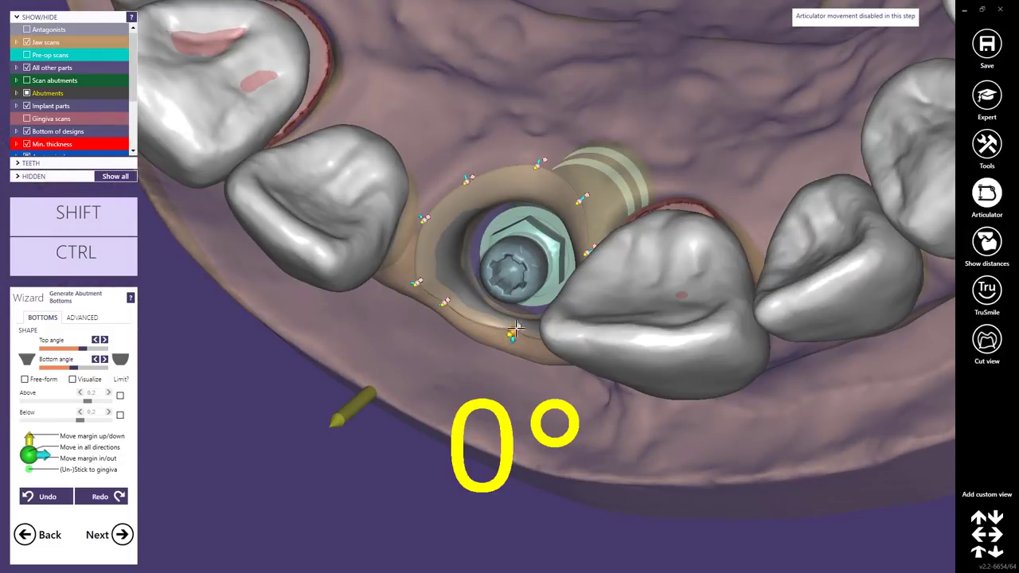
right_drag(514, 333, 559, 347)
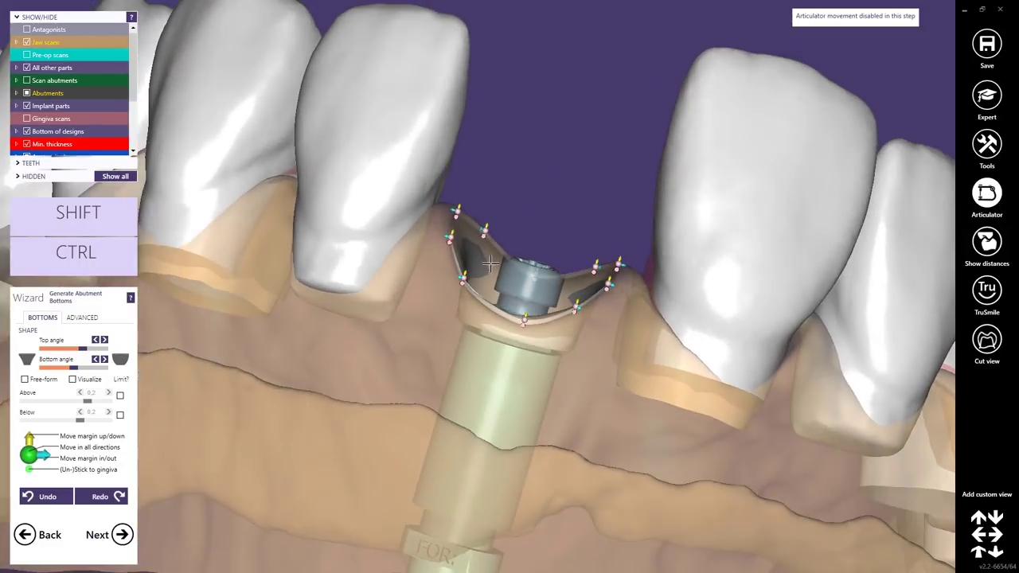
scroll(454, 280, up, 3)
right_drag(450, 296, 450, 275)
drag(450, 274, 415, 255)
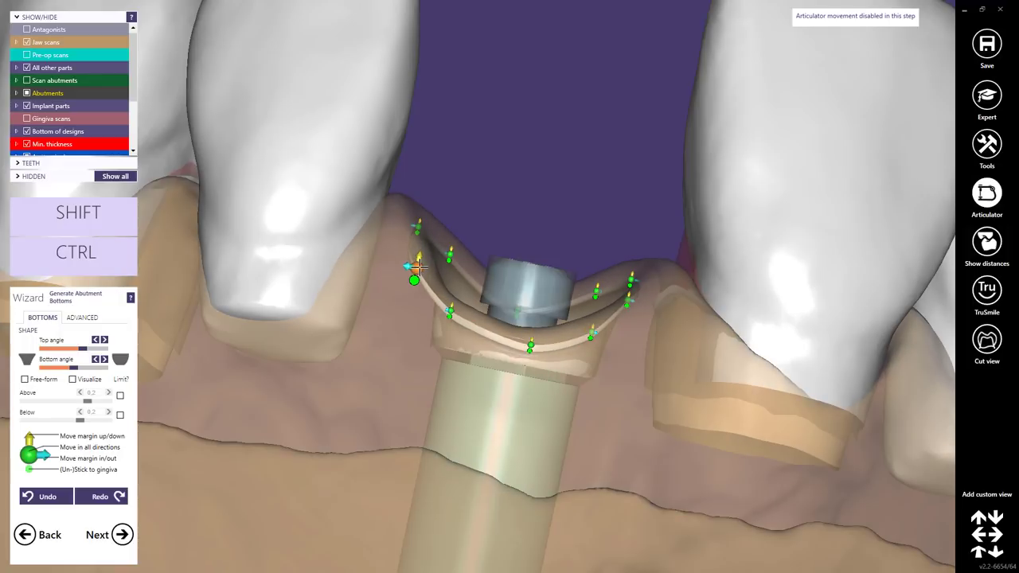
drag(418, 268, 426, 269)
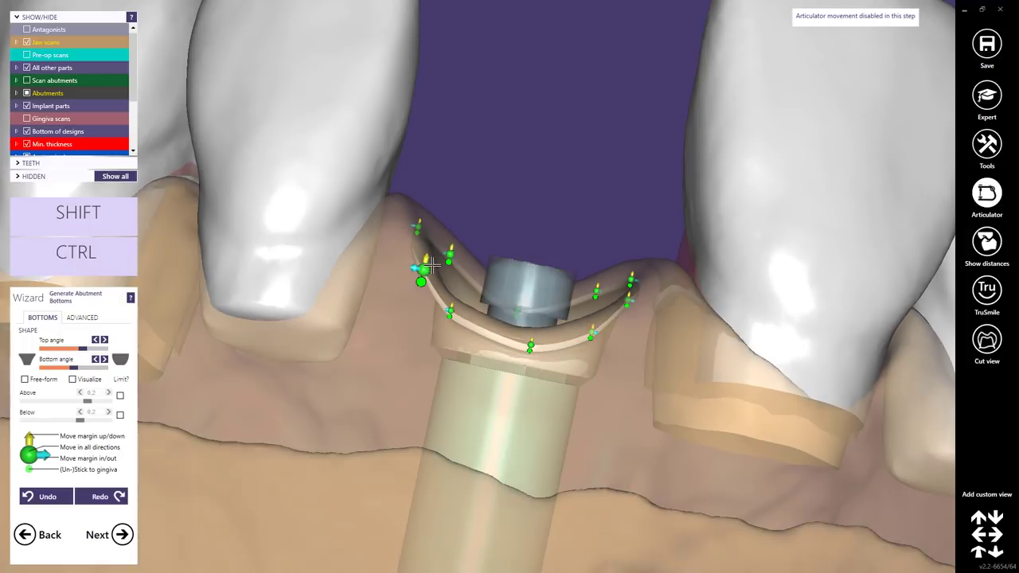
Inspect the margin from the occlusal side and fine-tune the control points on its mesial side.
right_drag(477, 302, 514, 226)
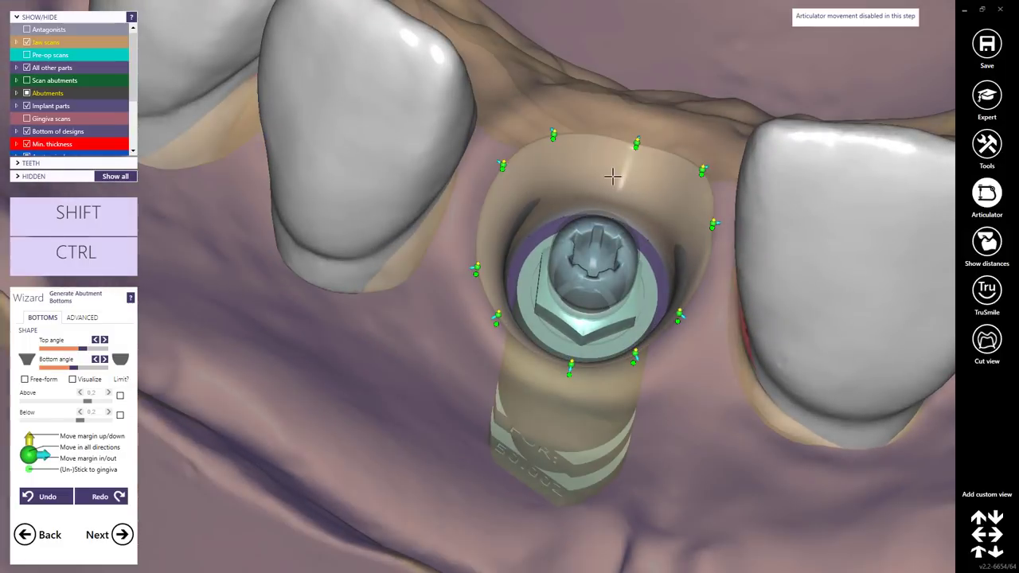
right_drag(610, 173, 641, 119)
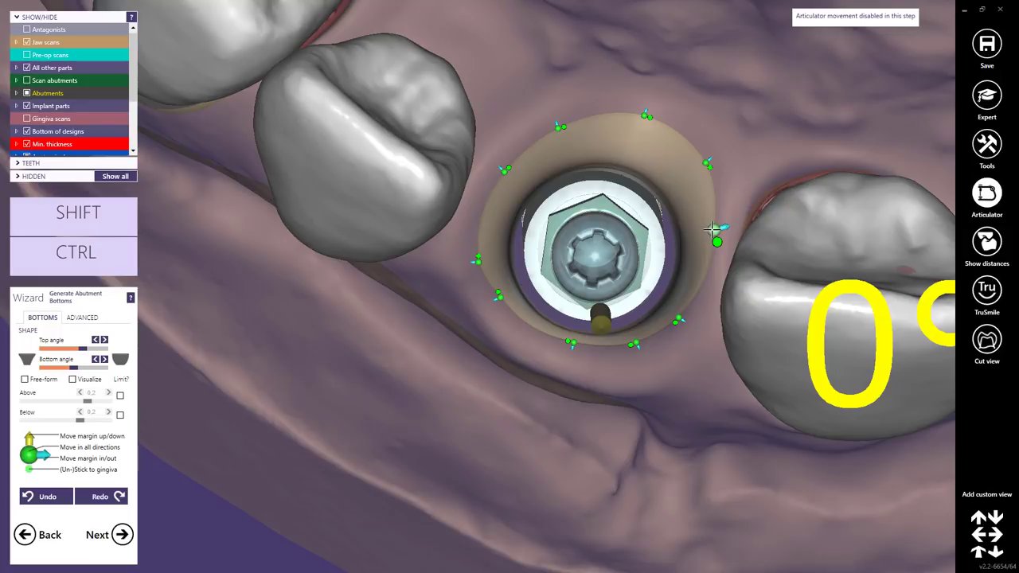
right_drag(713, 230, 653, 332)
drag(645, 329, 645, 333)
drag(674, 296, 675, 308)
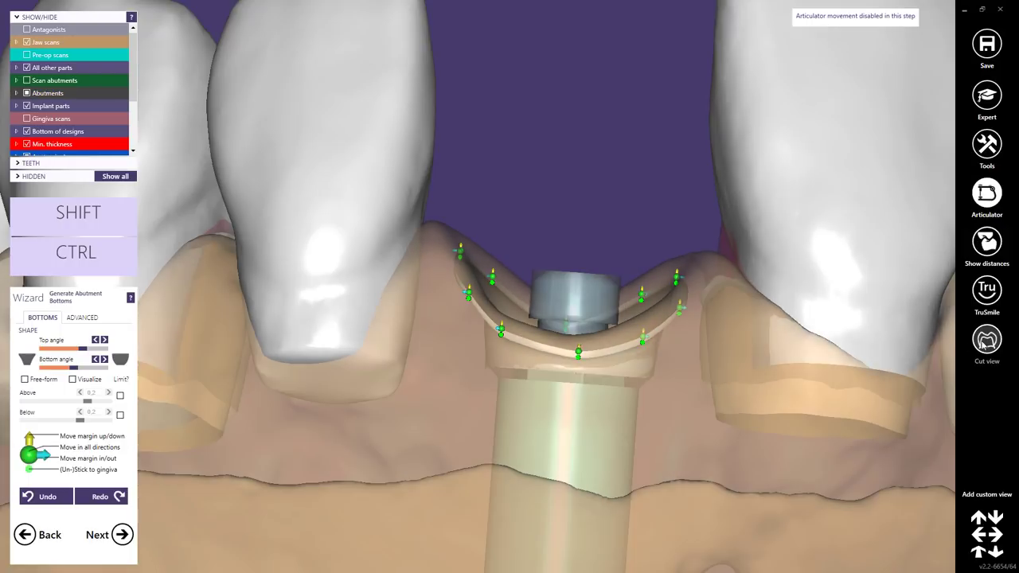
Turn on the cut view and place the cut through Implant (21).
click(987, 341)
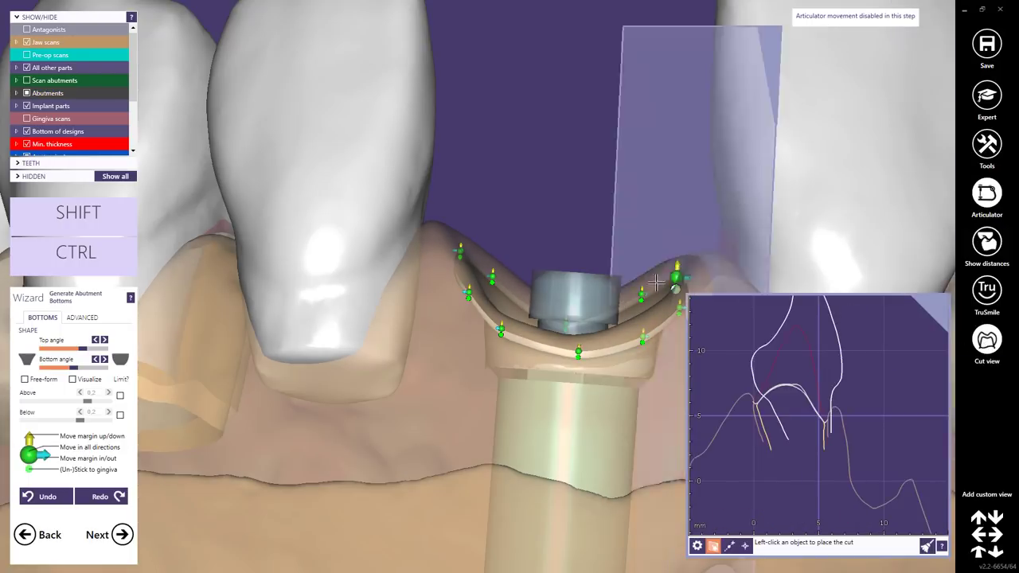
click(573, 295)
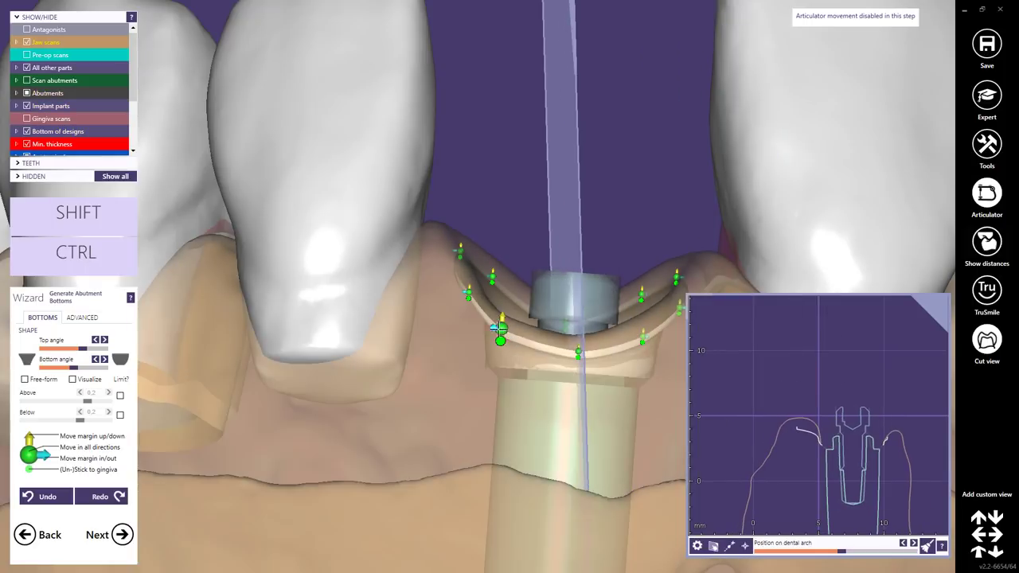
click(15, 106)
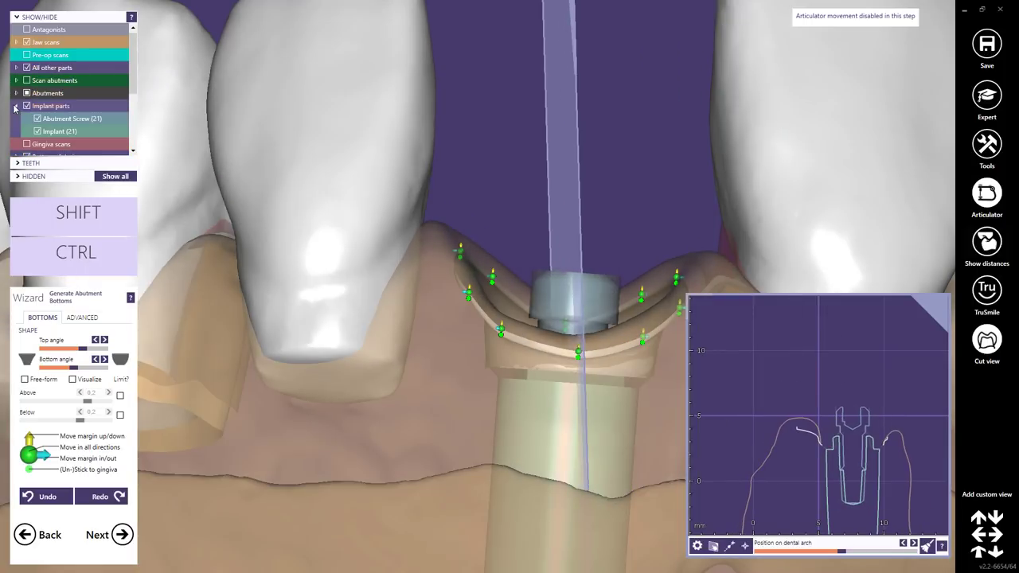
right_click(51, 137)
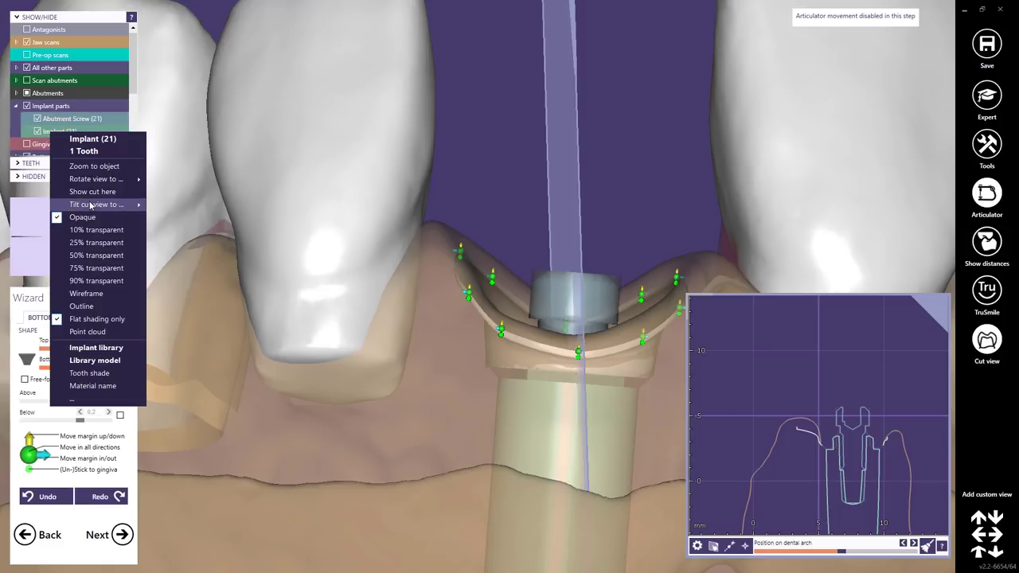
click(88, 192)
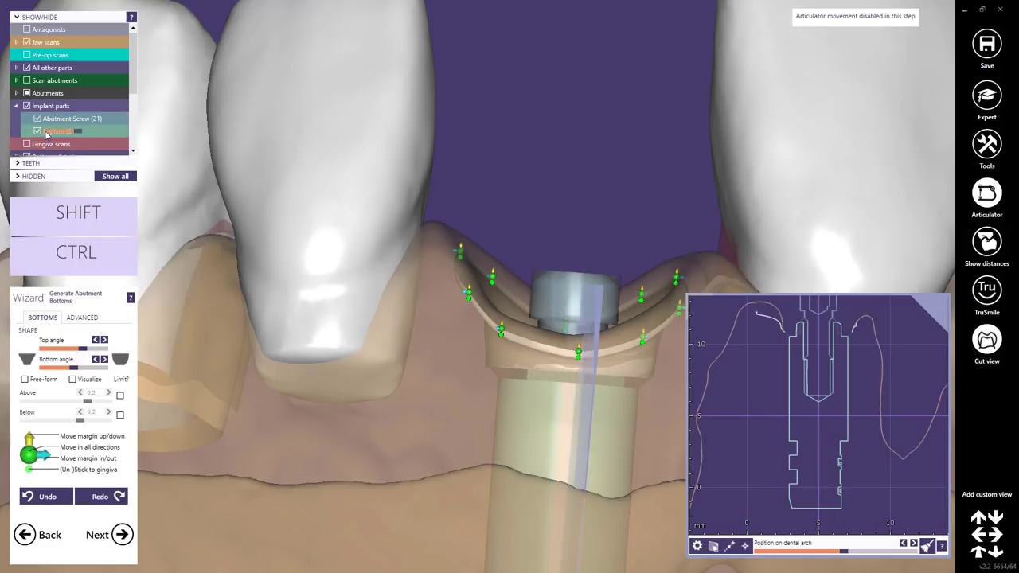
Tilt the cut view of Implant (21) to the insertion direction and disable automatic rotation of the cut.
right_click(46, 135)
mouse_move(87, 205)
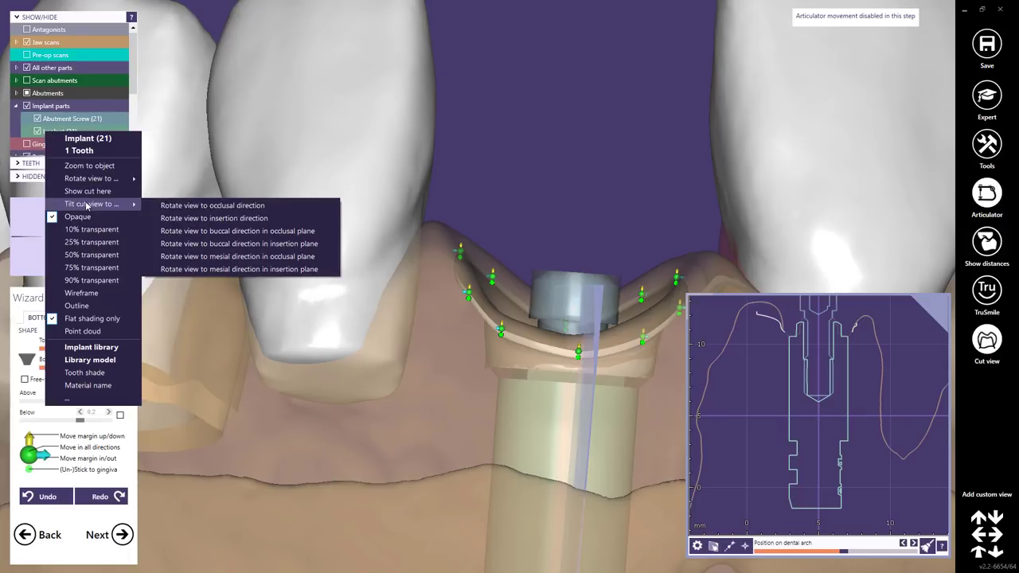
click(195, 218)
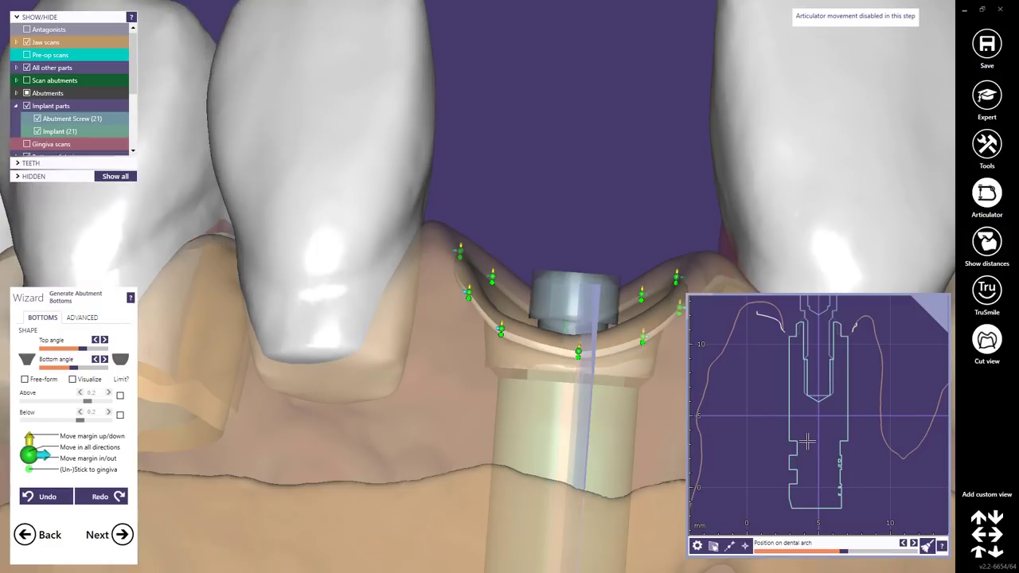
scroll(804, 436, down, 3)
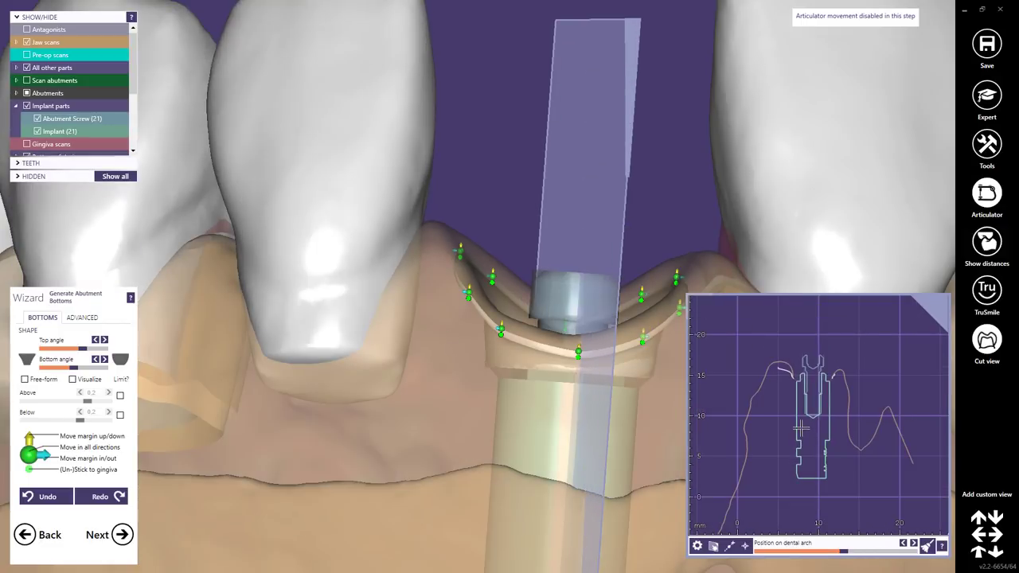
click(698, 546)
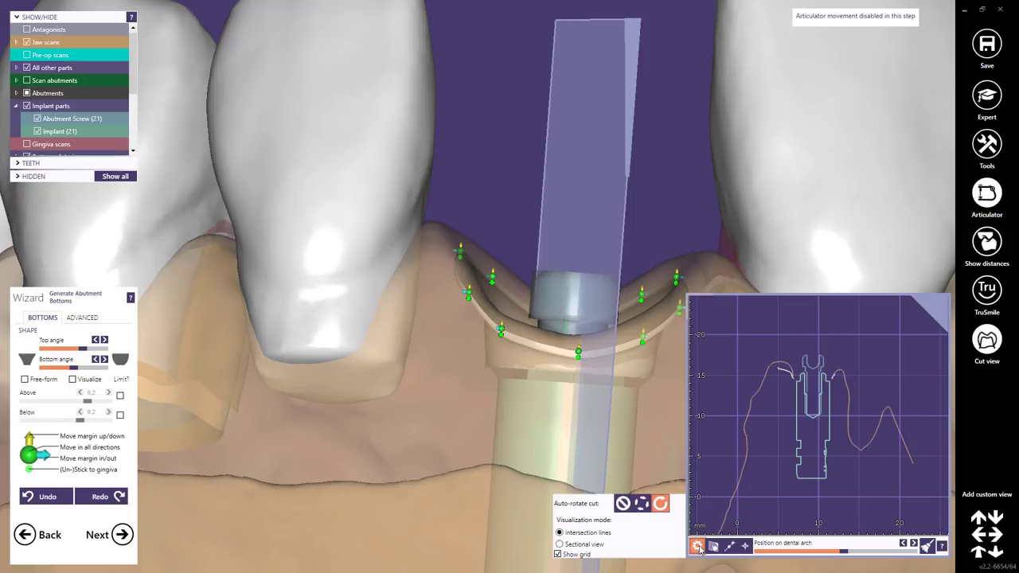
click(624, 506)
Shift the cut plane across the implant site and measure the distance between the abutment margin and the gingiva surface.
right_drag(488, 338, 508, 305)
right_drag(770, 426, 769, 426)
scroll(769, 426, down, 10)
scroll(769, 425, up, 10)
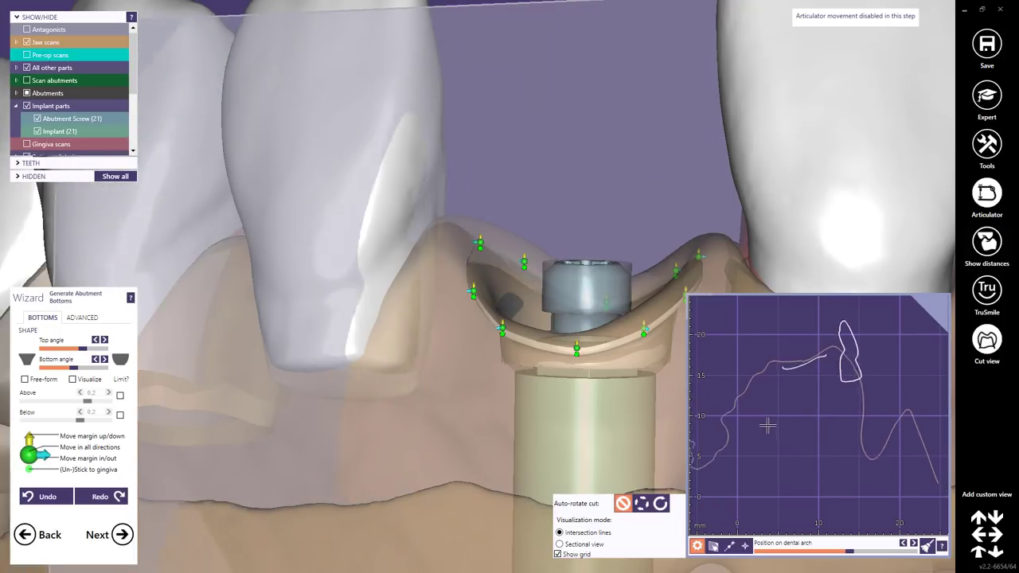
scroll(769, 426, up, 8)
scroll(769, 426, down, 6)
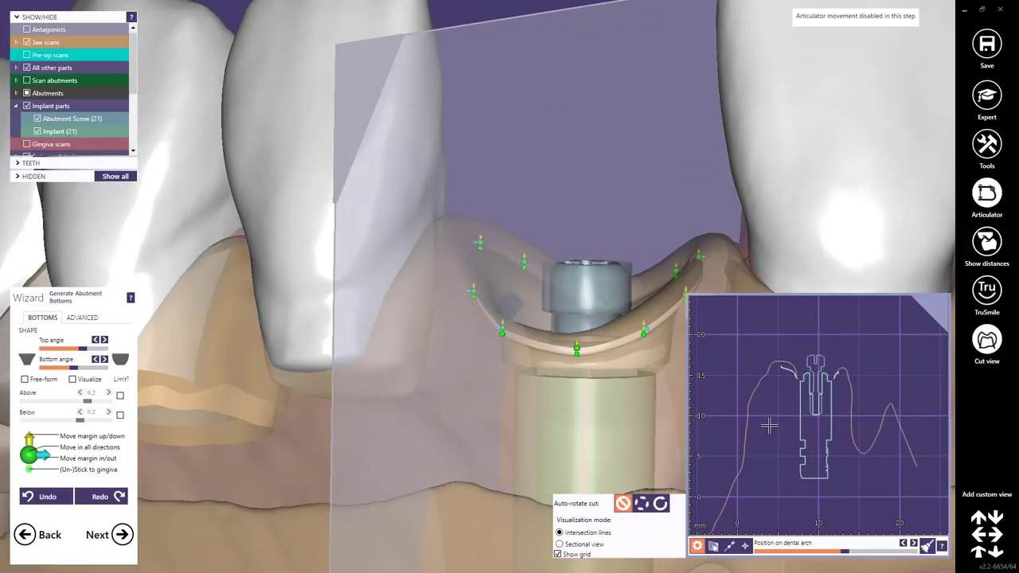
scroll(769, 426, up, 3)
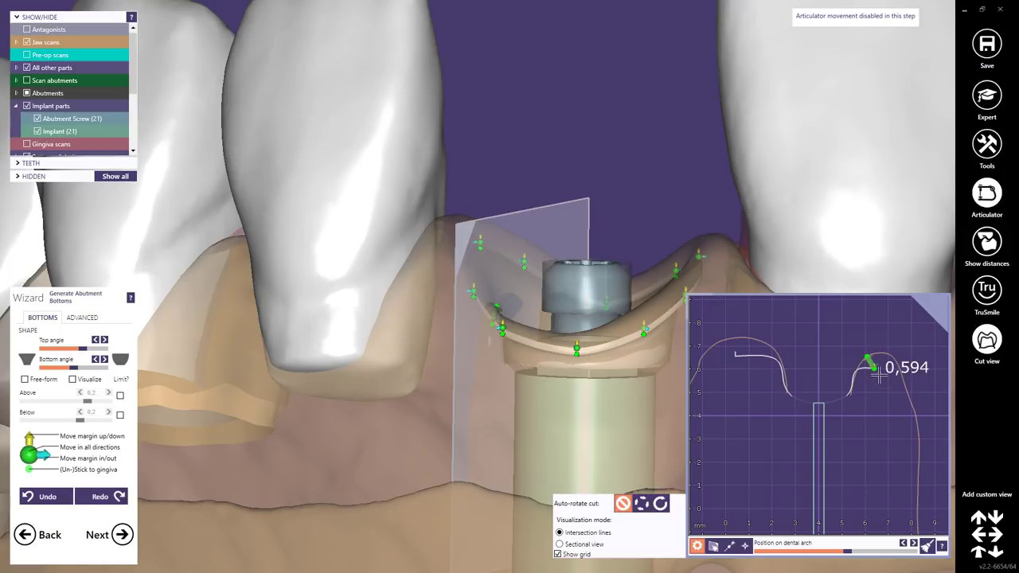
Adjust the height of the distolabial margin point beside the cut plane.
ctrl+shift+scroll(556, 276, up, 1)
scroll(514, 302, down, 3)
right_drag(526, 306, 494, 347)
scroll(493, 348, up, 4)
drag(478, 339, 481, 336)
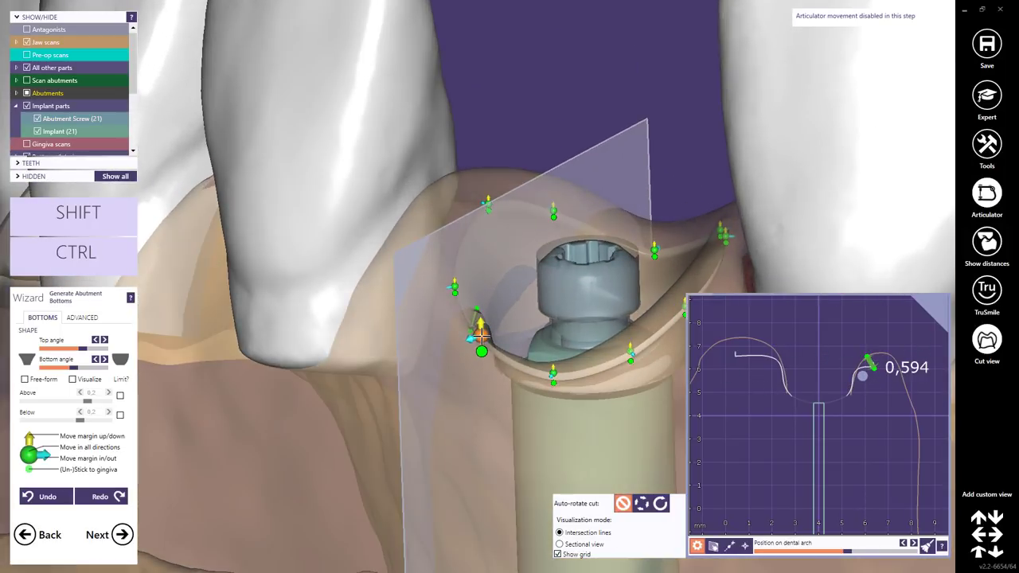
Move the distal and adjacent corner margin points of the abutment bottom slightly inward toward the implant.
drag(457, 287, 463, 286)
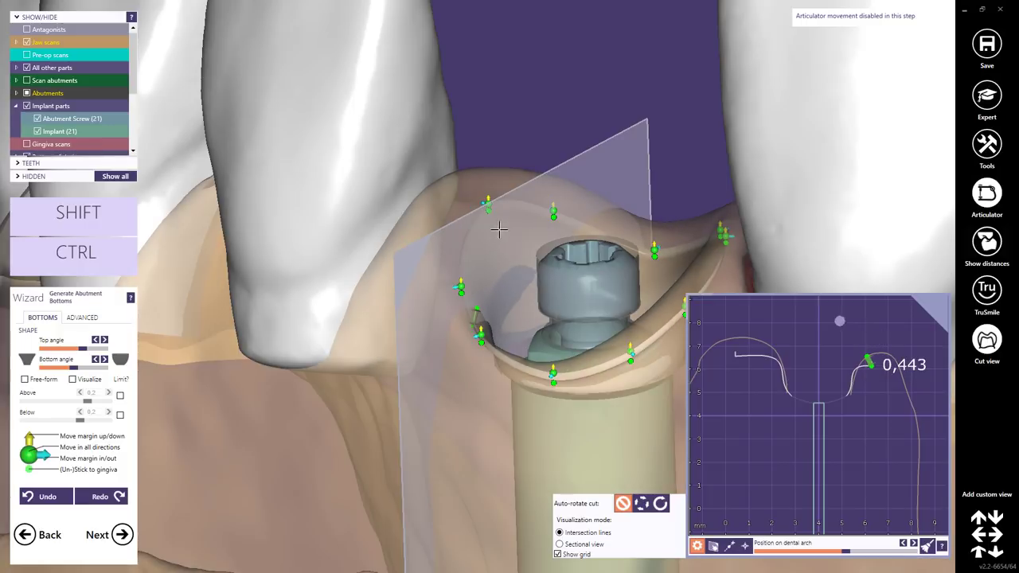
drag(487, 205, 480, 214)
right_drag(480, 214, 509, 255)
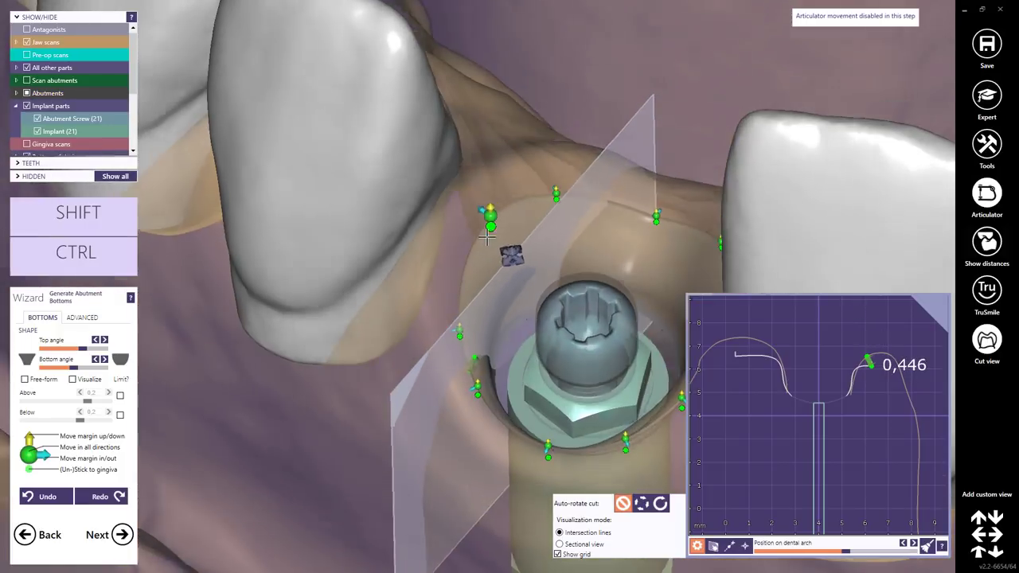
drag(489, 217, 501, 231)
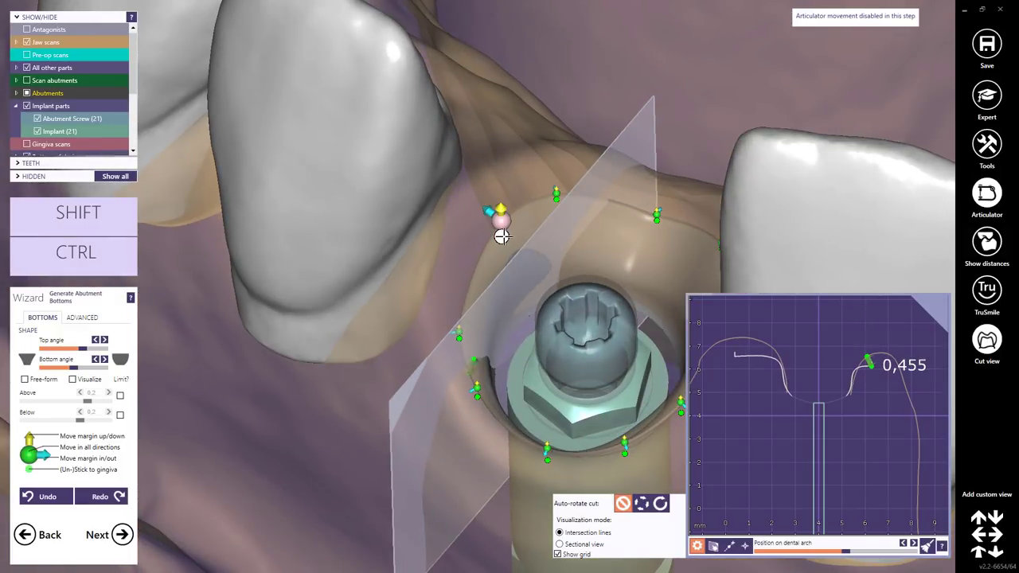
Turn off the cut view and fine-tune the distal margin point of the abutment bottom.
click(987, 343)
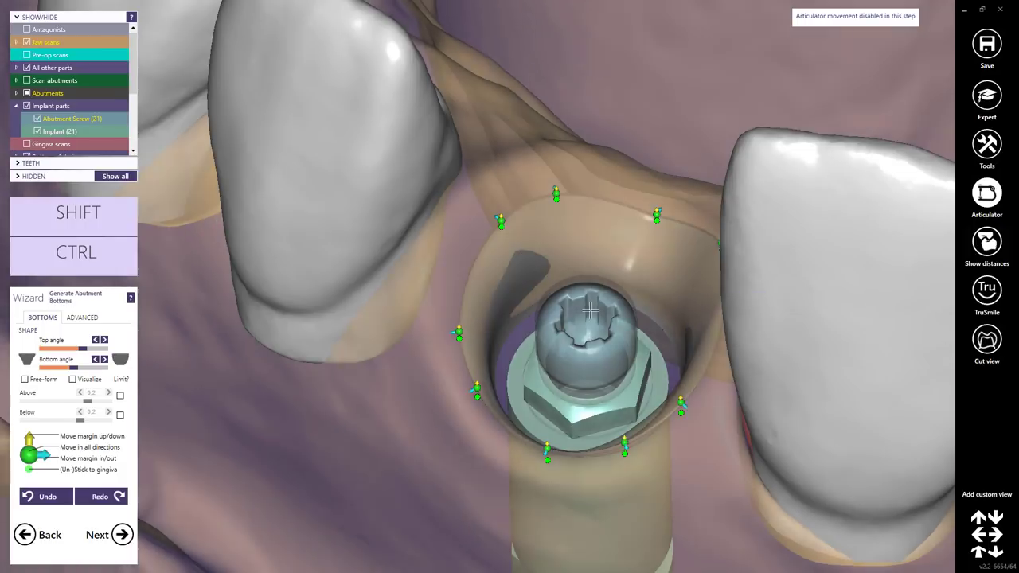
scroll(590, 310, down, 5)
right_drag(590, 310, 589, 310)
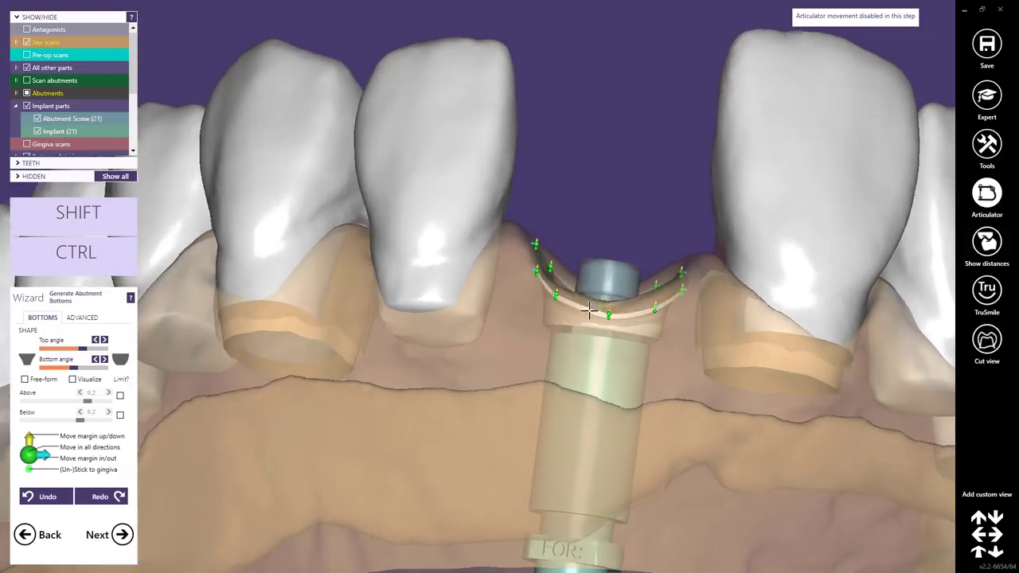
scroll(589, 310, up, 5)
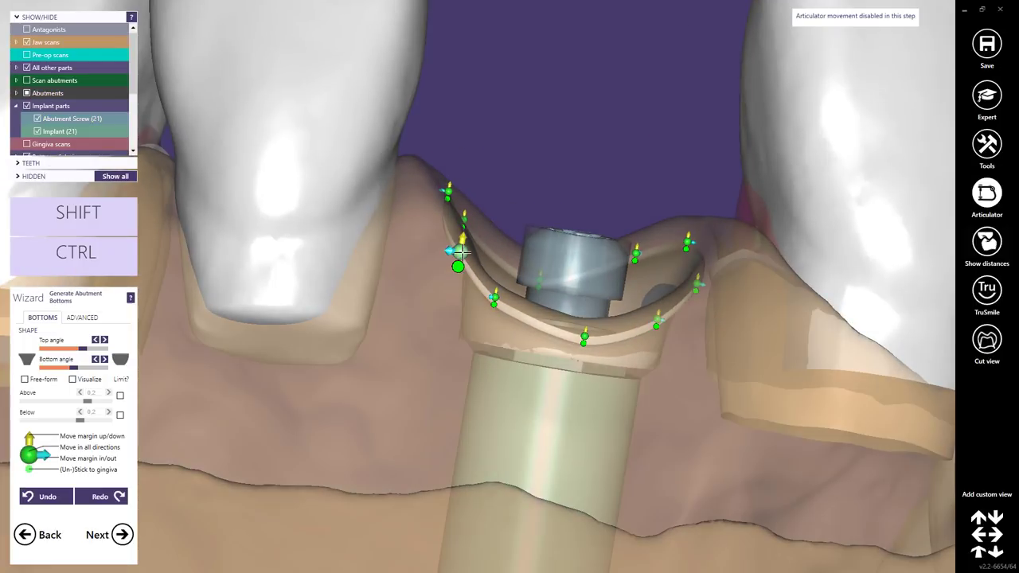
drag(462, 252, 465, 260)
right_drag(465, 260, 520, 272)
scroll(489, 342, down, 3)
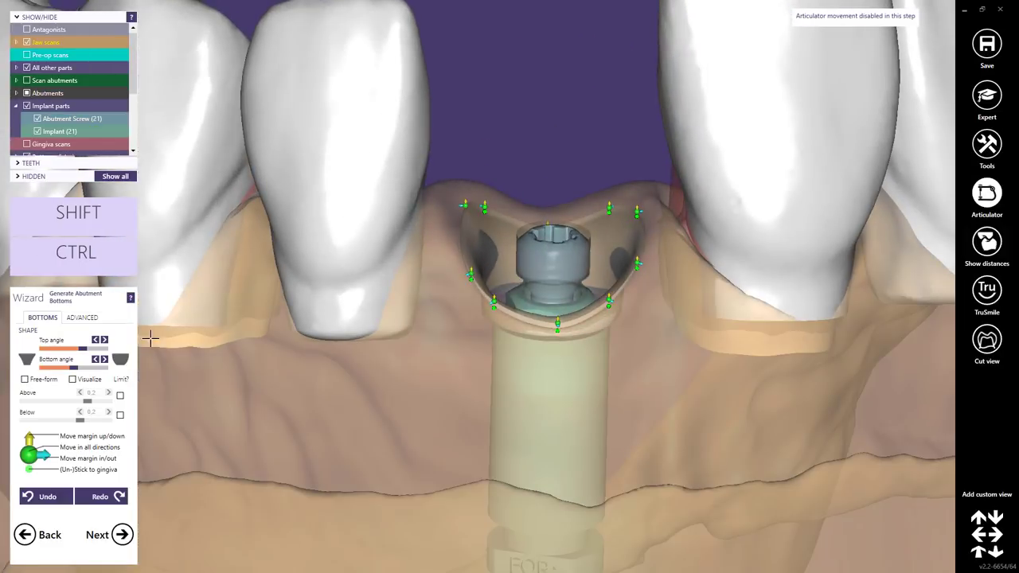
Review the advanced profile border, angulated screw channel and margin movement options of the abutment bottom.
click(81, 318)
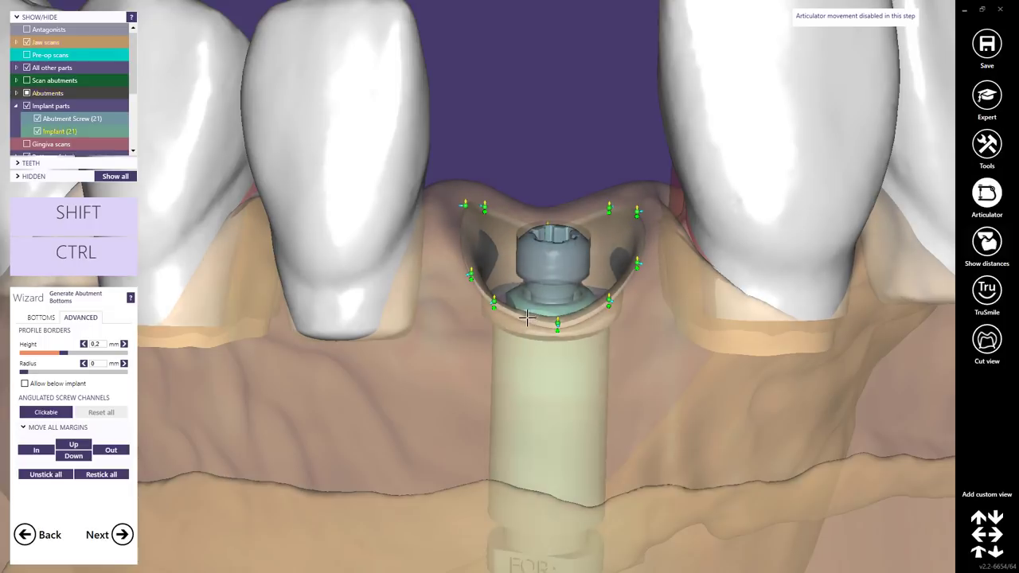
right_drag(501, 381, 503, 349)
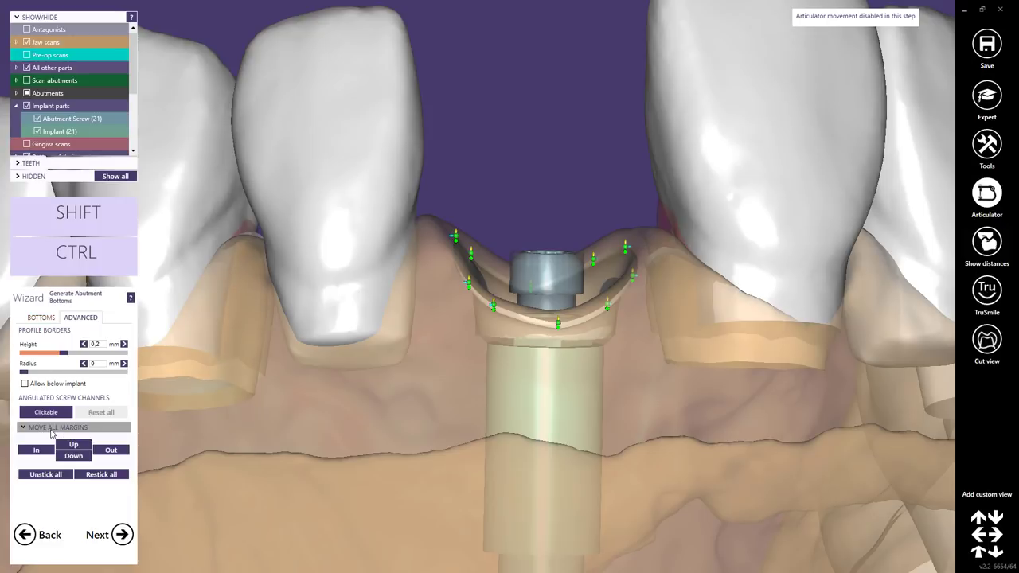
click(41, 318)
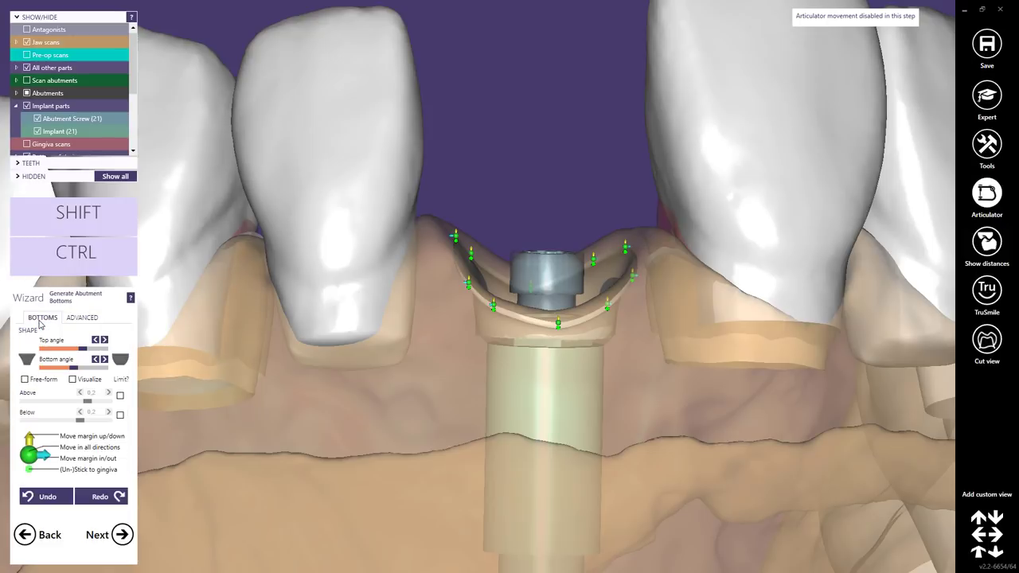
Try the convex bottom shape, and reduce the abutment's bottom angle to its minimum.
click(120, 362)
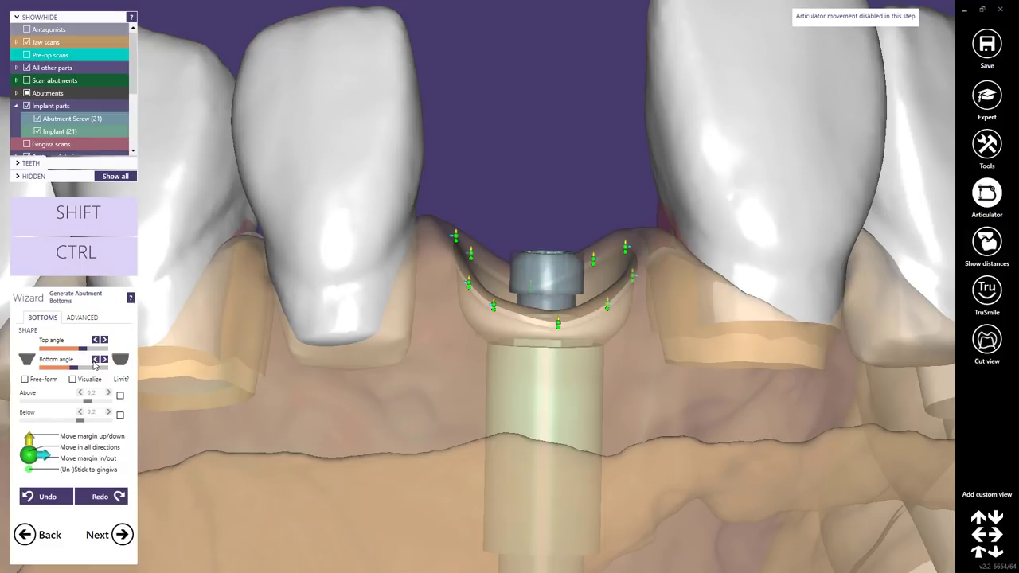
drag(75, 368, 51, 369)
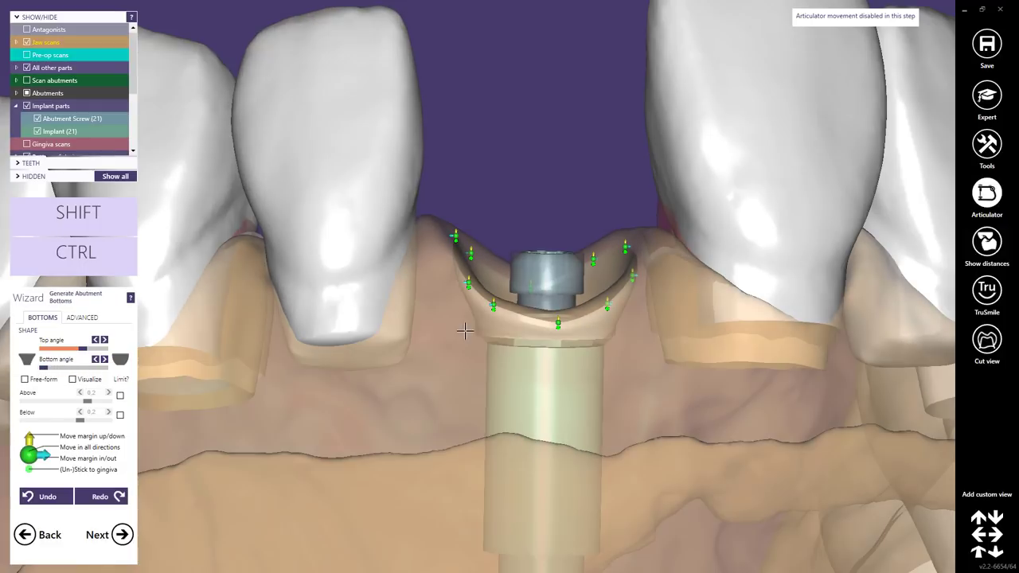
right_drag(471, 337, 469, 337)
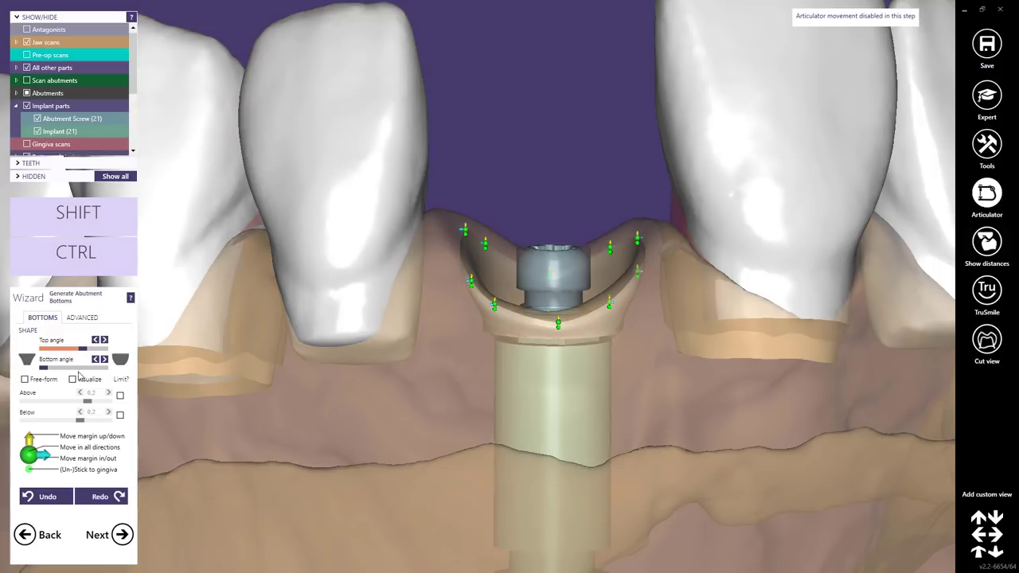
Visualize the abutment bottom's distance to the gingiva with the Above value at 0.204, and continue to free-forming.
click(72, 380)
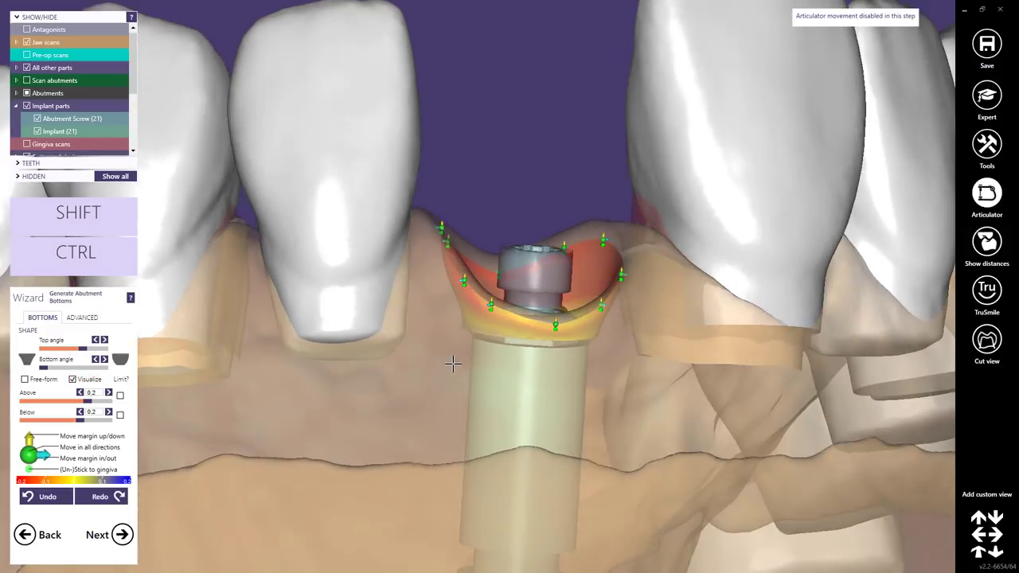
right_drag(453, 364, 449, 360)
click(88, 401)
scroll(446, 327, up, 5)
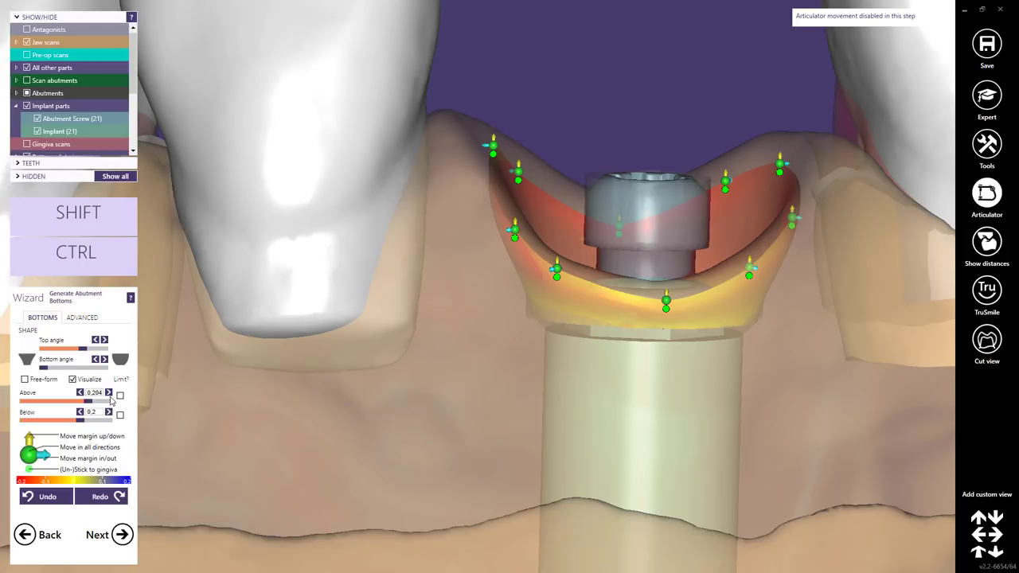
right_drag(625, 319, 620, 318)
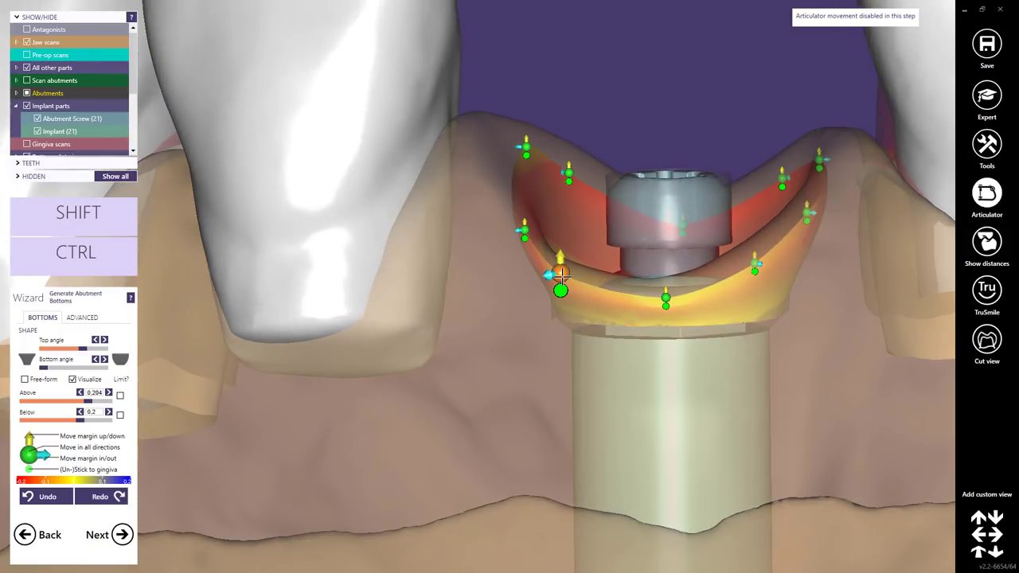
right_drag(561, 274, 477, 341)
click(122, 534)
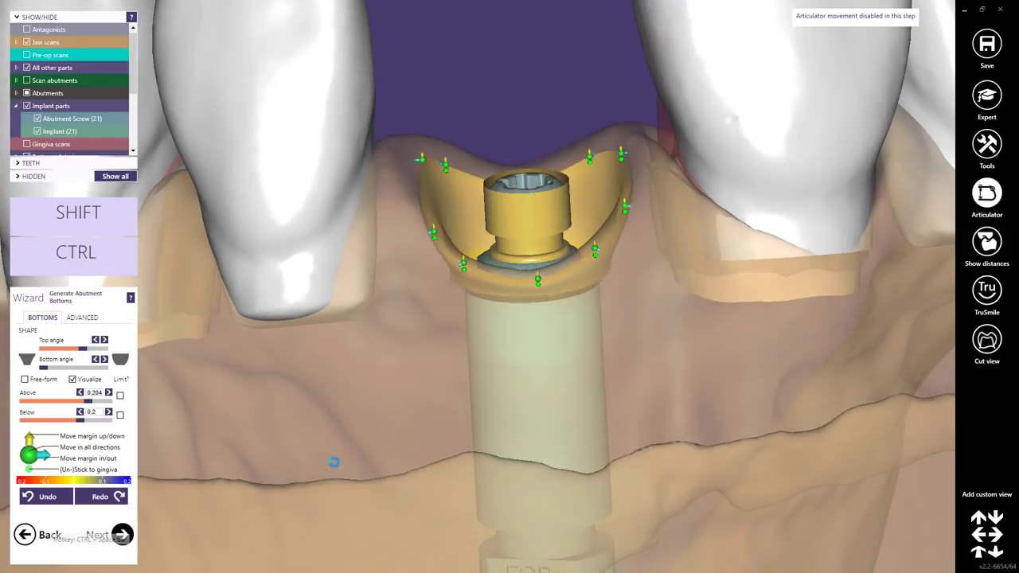
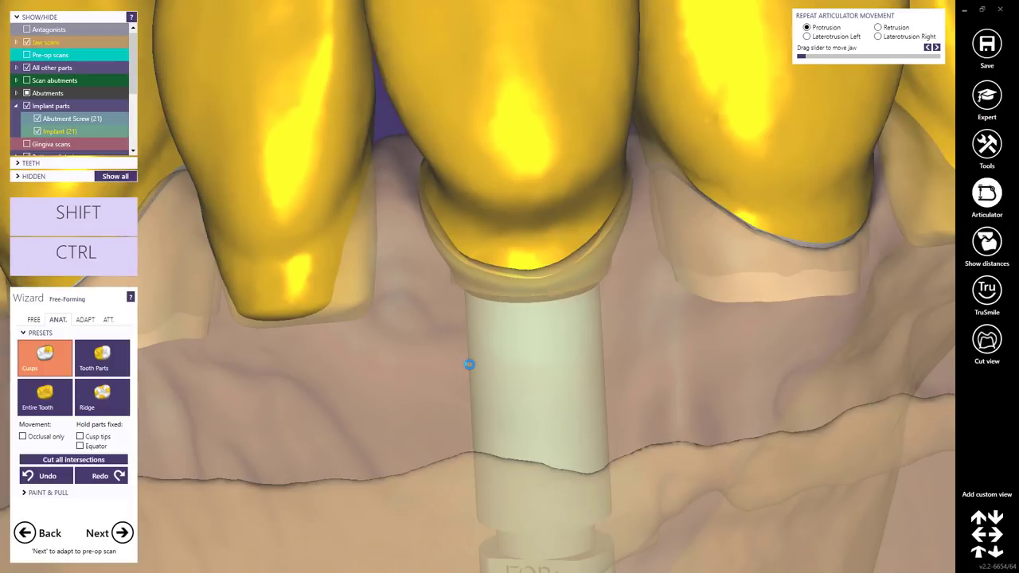
Select the Tooth Parts preset for anatomic free-forming and hold the equator fixed.
scroll(314, 395, down, 5)
right_drag(308, 398, 433, 407)
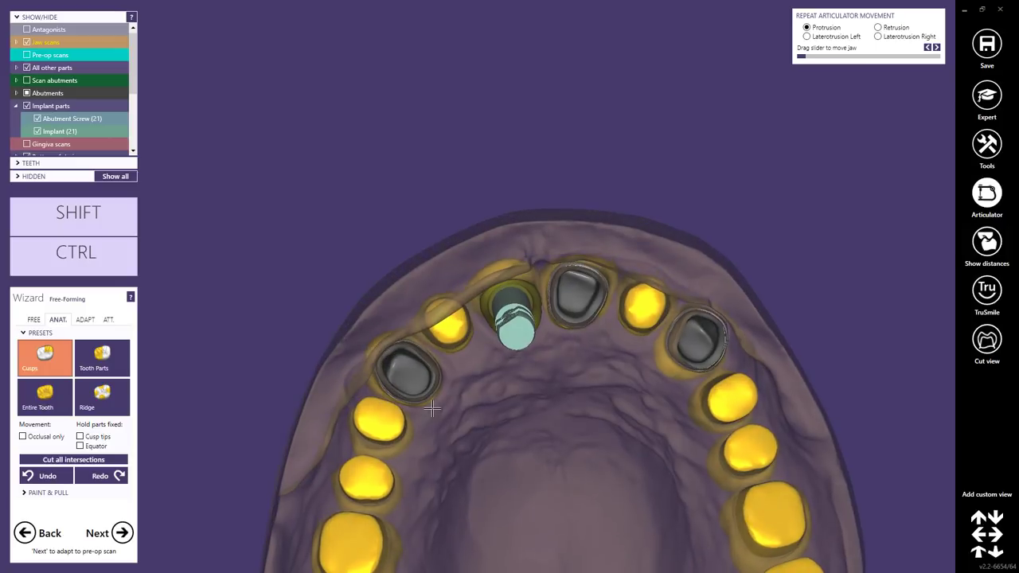
click(102, 355)
right_drag(371, 400, 377, 398)
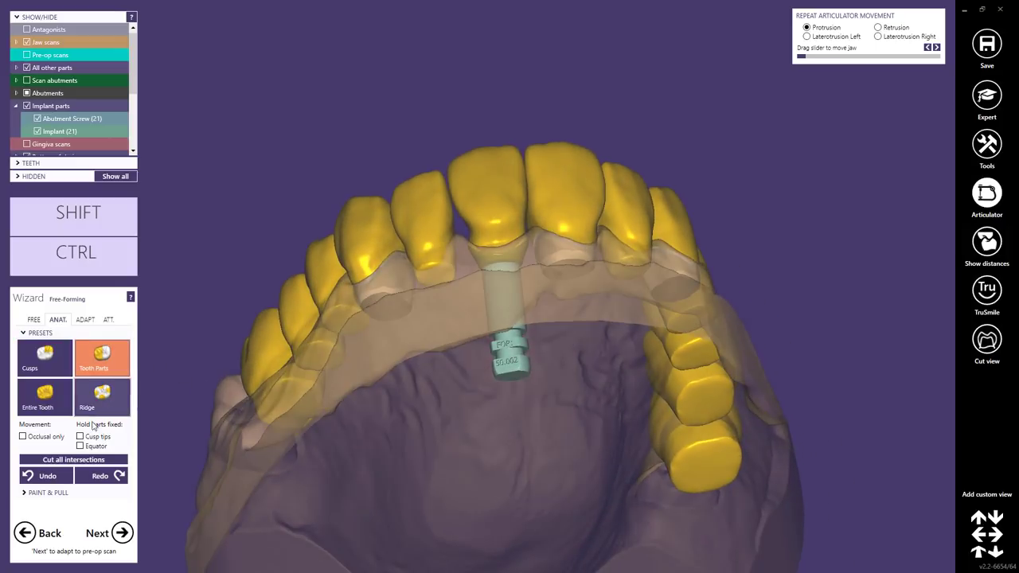
click(80, 445)
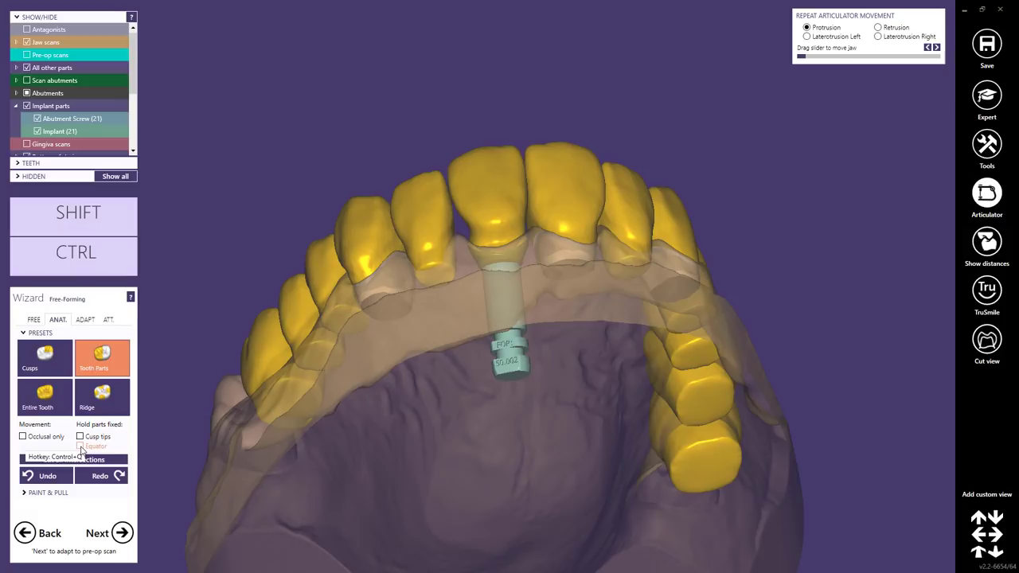
right_drag(390, 453, 465, 443)
scroll(466, 443, up, 3)
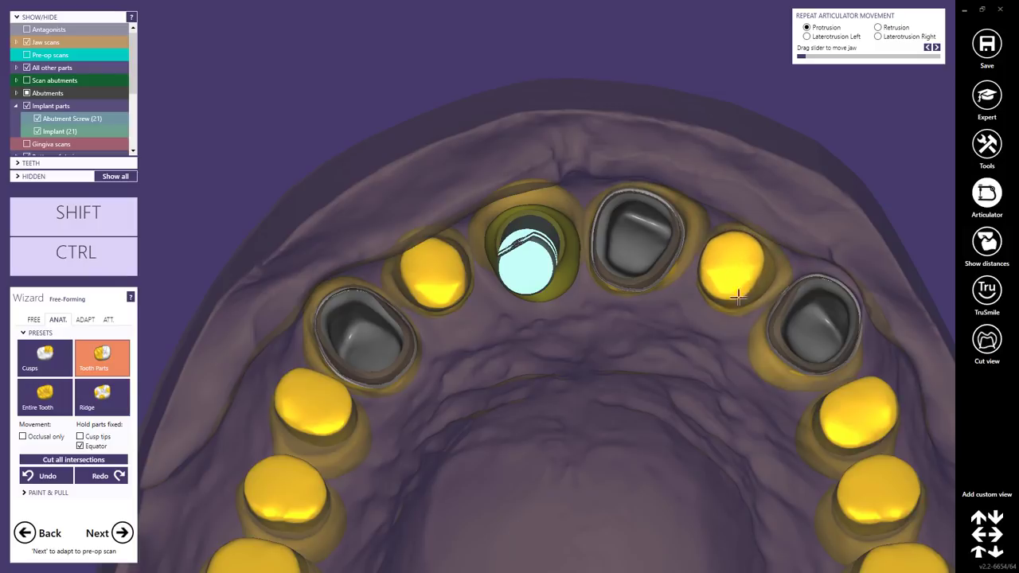
right_drag(682, 324, 546, 292)
scroll(424, 303, up, 3)
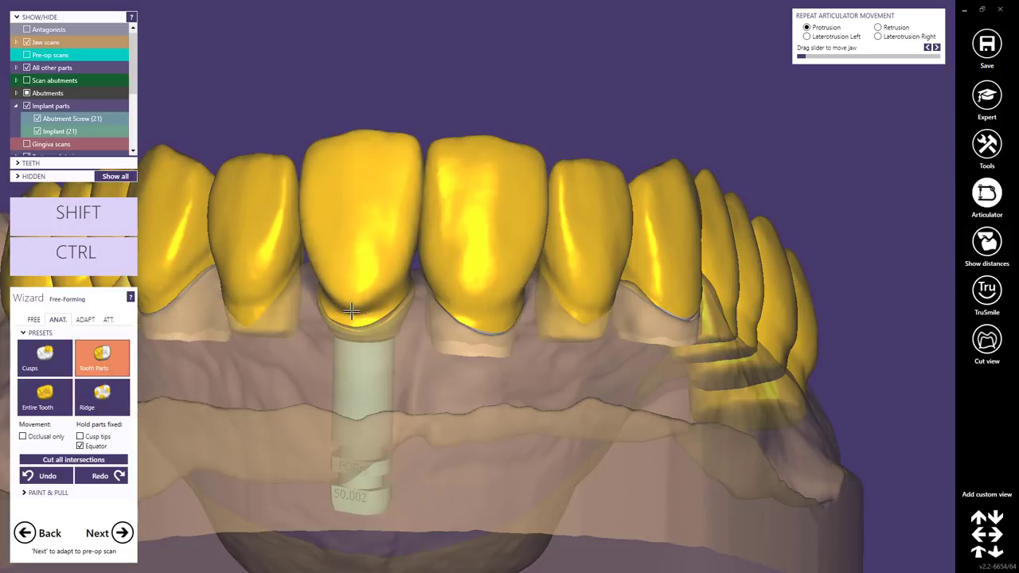
right_drag(356, 310, 376, 285)
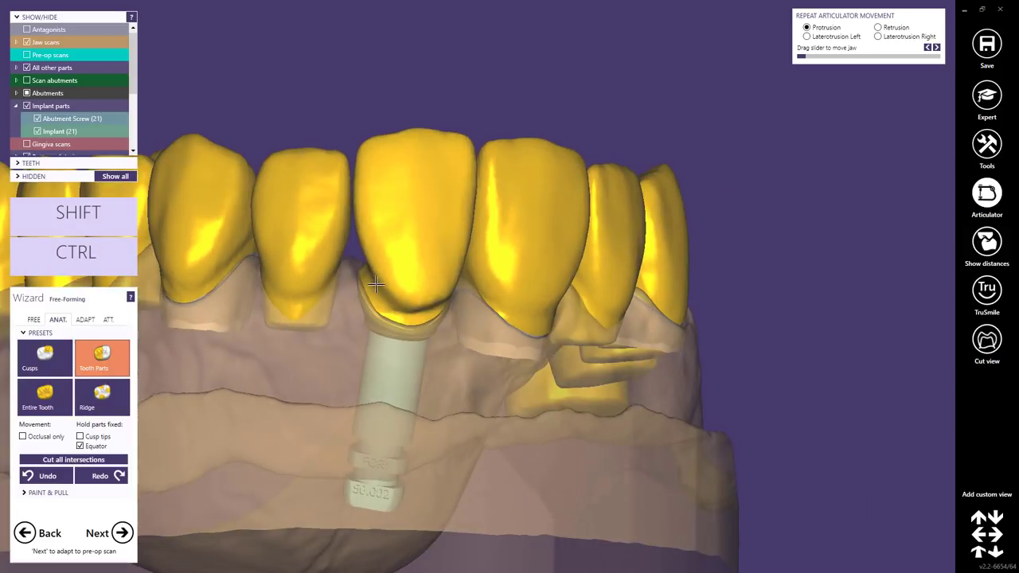
Activate the Smooth/Flatten brush for free-forming the crown on the implant.
click(33, 319)
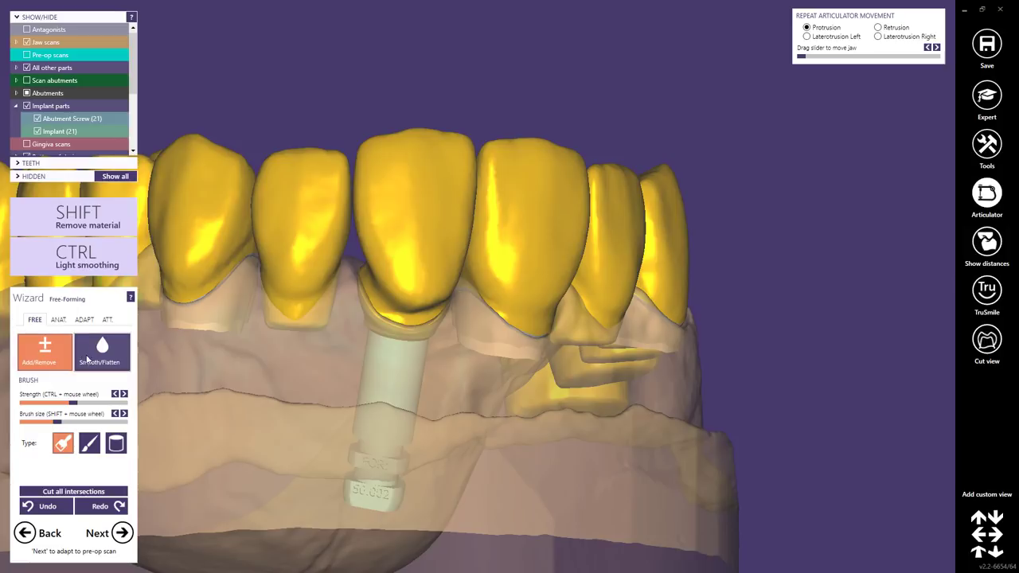
scroll(298, 337, up, 3)
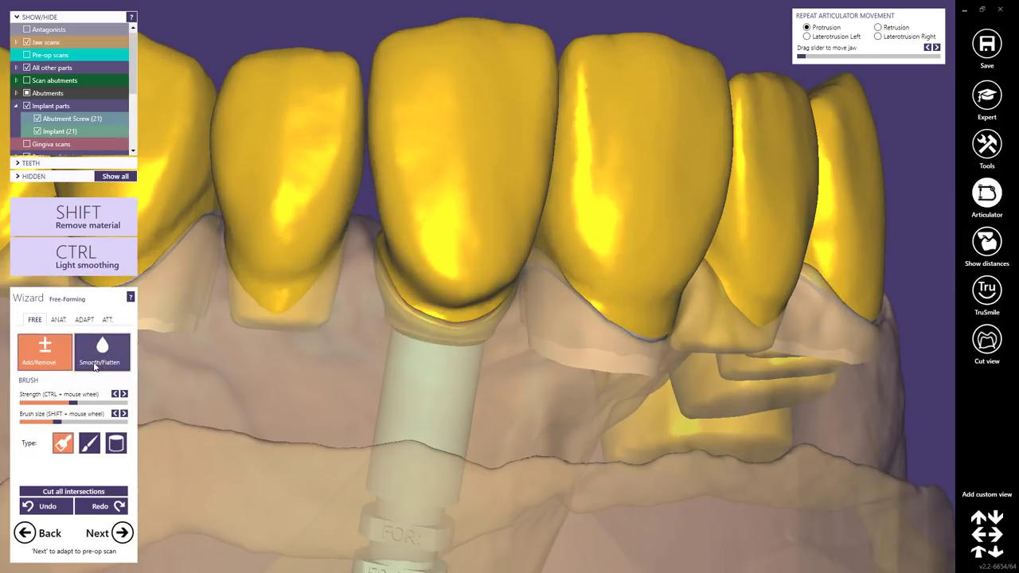
click(95, 366)
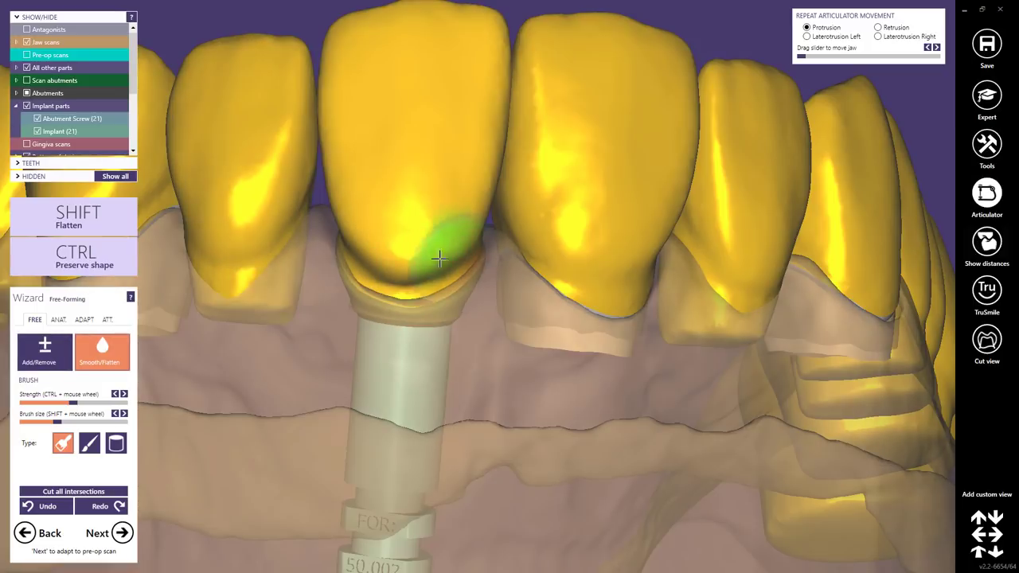
scroll(481, 267, down, 1)
scroll(481, 268, down, 4)
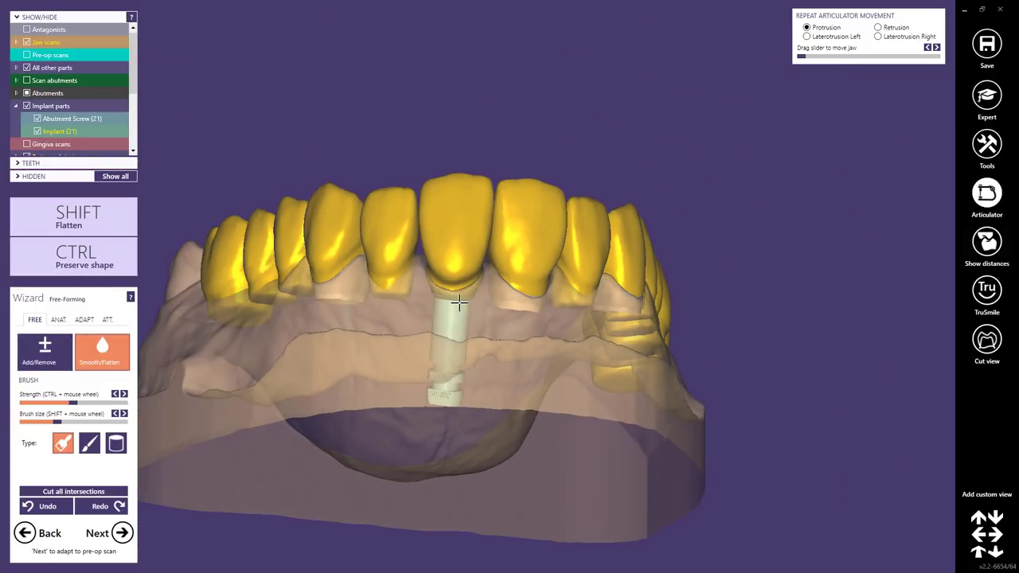
right_drag(465, 302, 463, 300)
Open the adaptation options and cut all intersections of the tooth models.
click(83, 319)
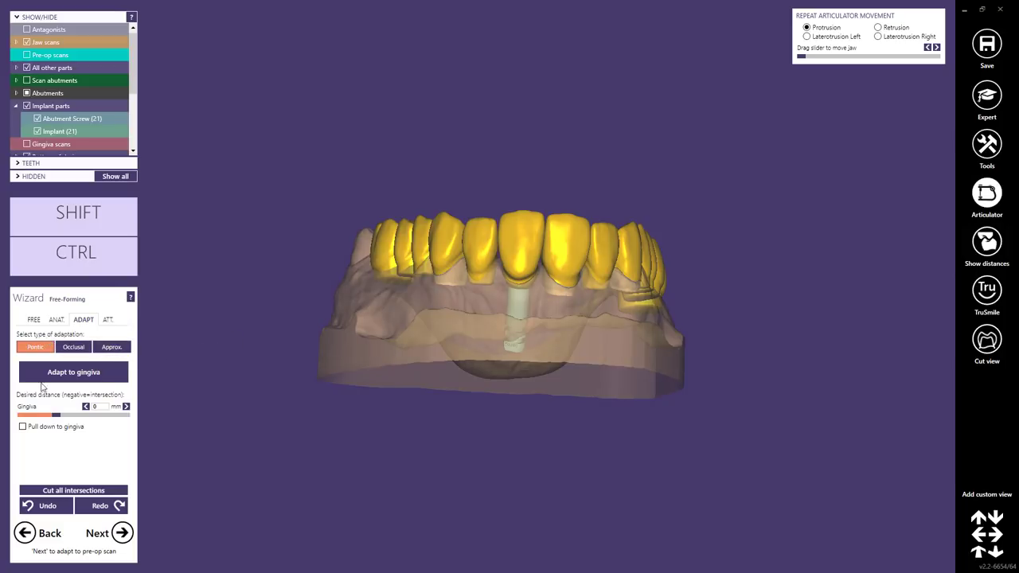
click(66, 491)
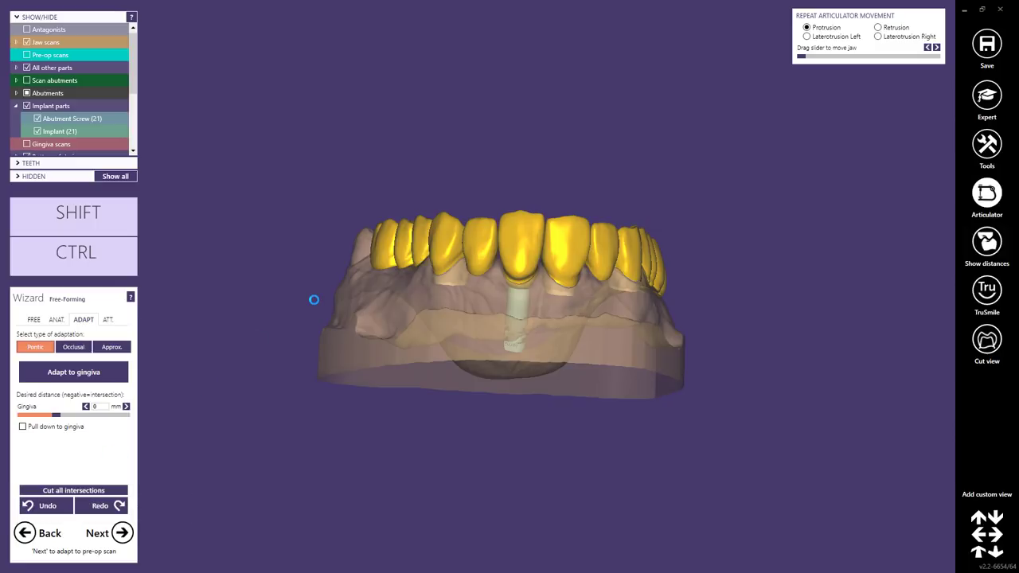
right_drag(539, 296, 540, 299)
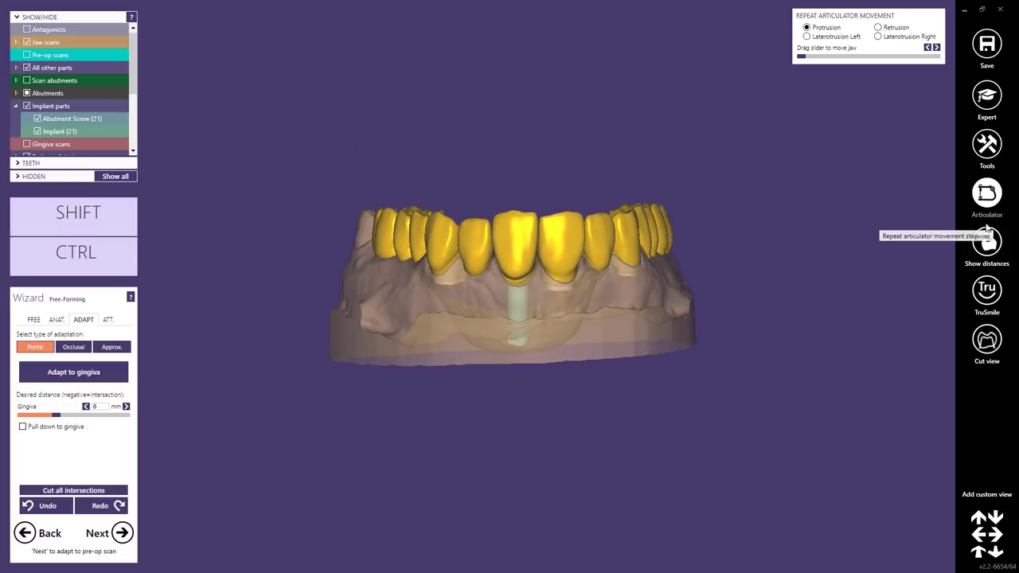
Display the distances to the antagonists as contacts and examine the contact areas on the upper teeth.
click(985, 242)
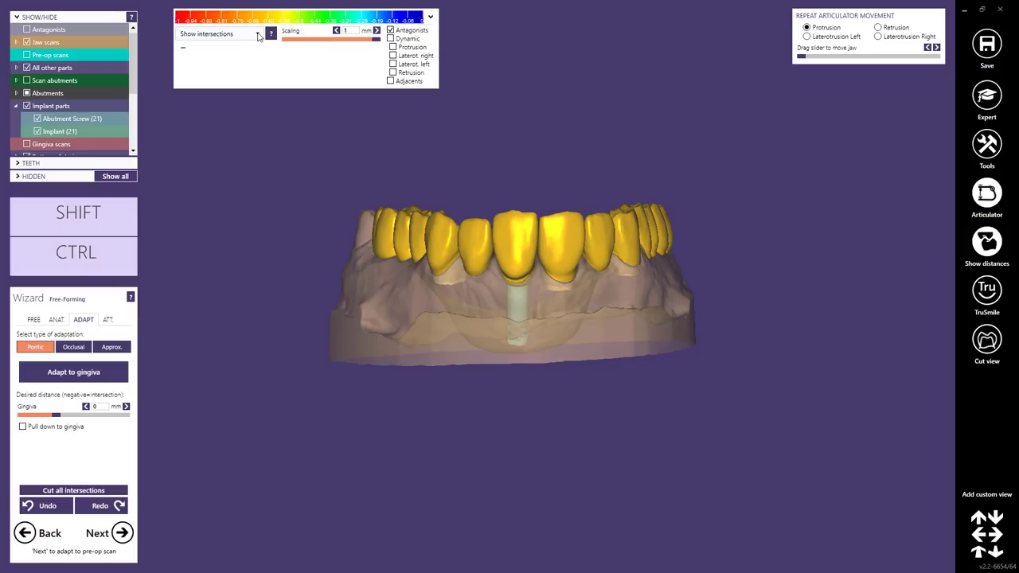
click(257, 35)
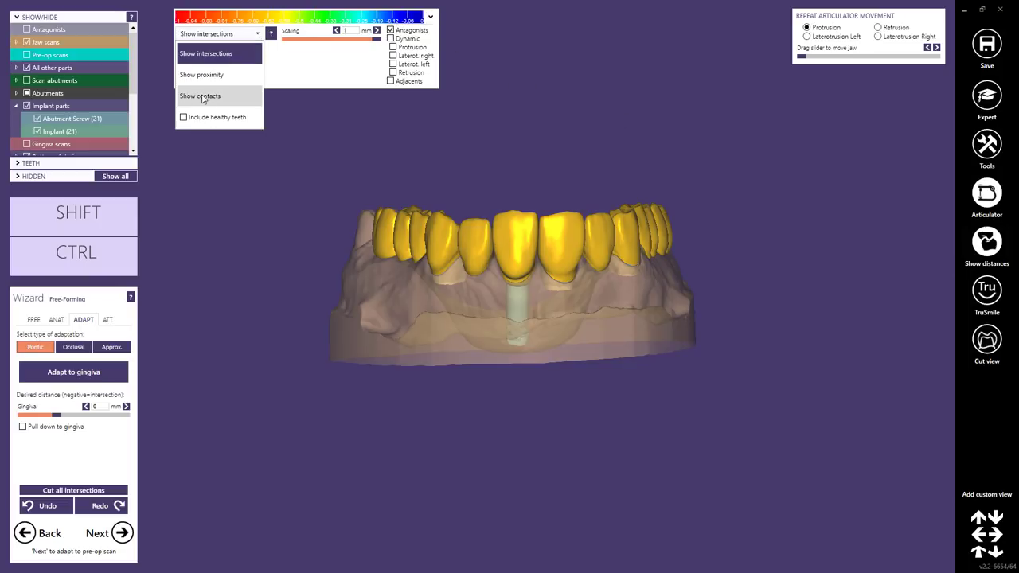
click(202, 98)
right_drag(506, 221, 522, 334)
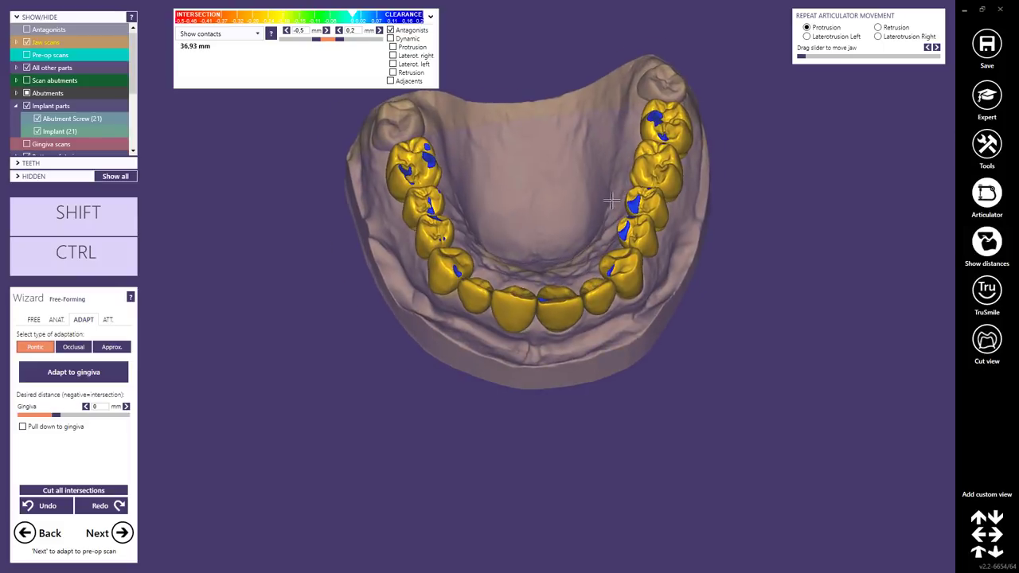
scroll(660, 200, up, 4)
right_drag(550, 199, 517, 250)
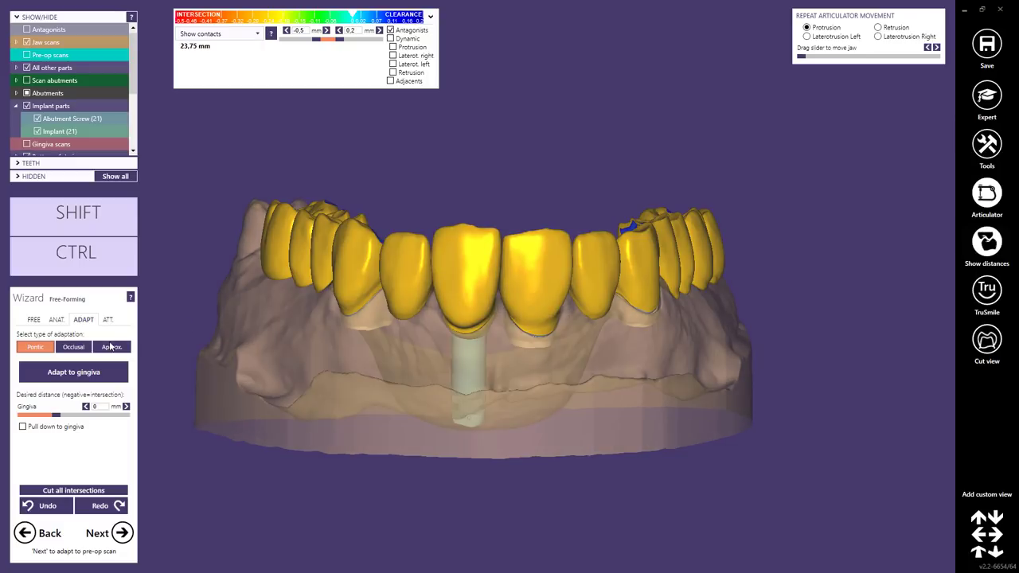
Open the approximal adaptation options and preview the disk cutter between the teeth, then turn it off.
click(110, 348)
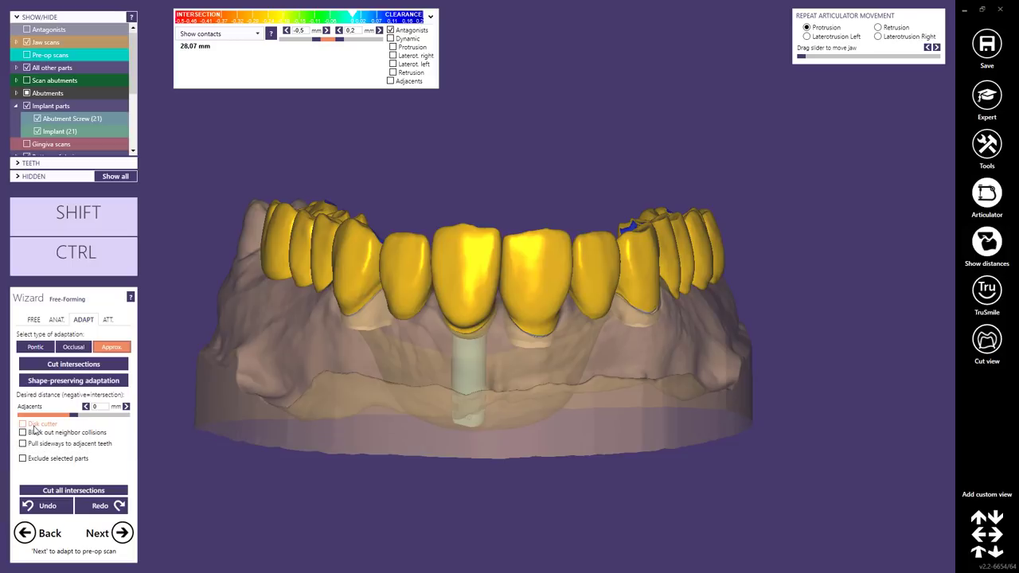
click(23, 424)
right_drag(600, 276, 626, 240)
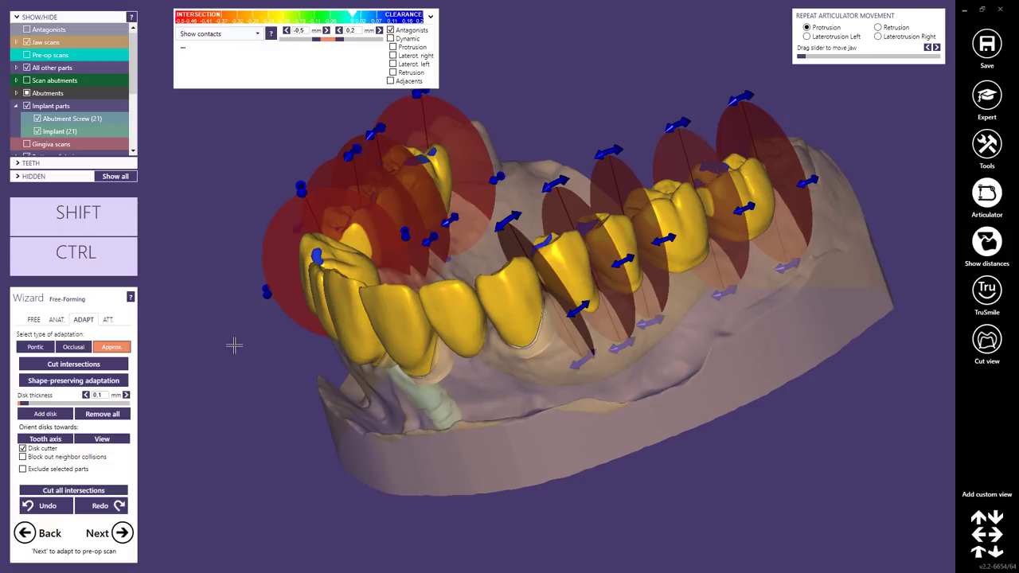
click(22, 450)
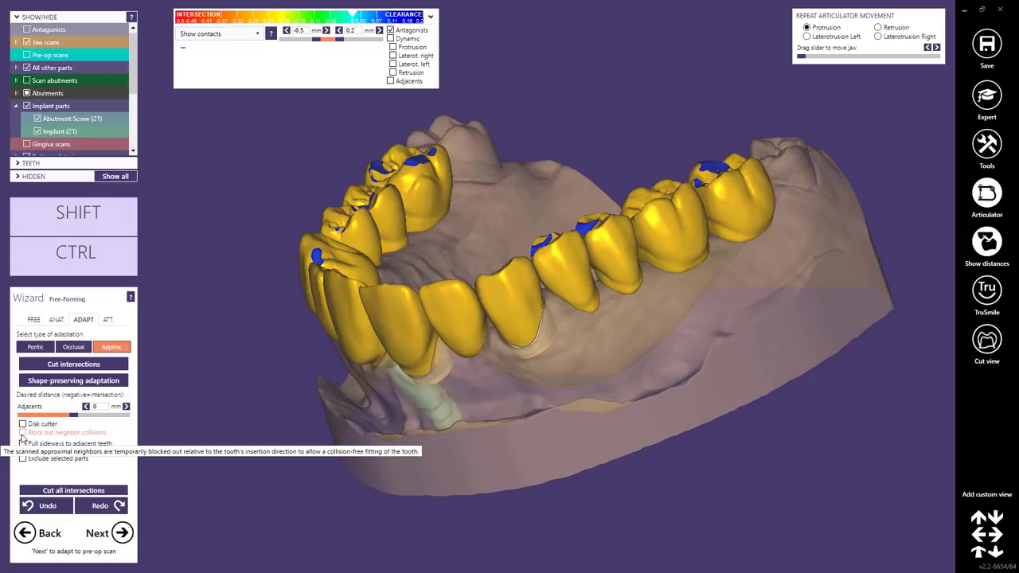
Block out neighbor collisions for the approximal adaptation, cut the intersections, and inspect the blocked-out molars beside the crowns.
click(22, 435)
right_drag(621, 437, 573, 404)
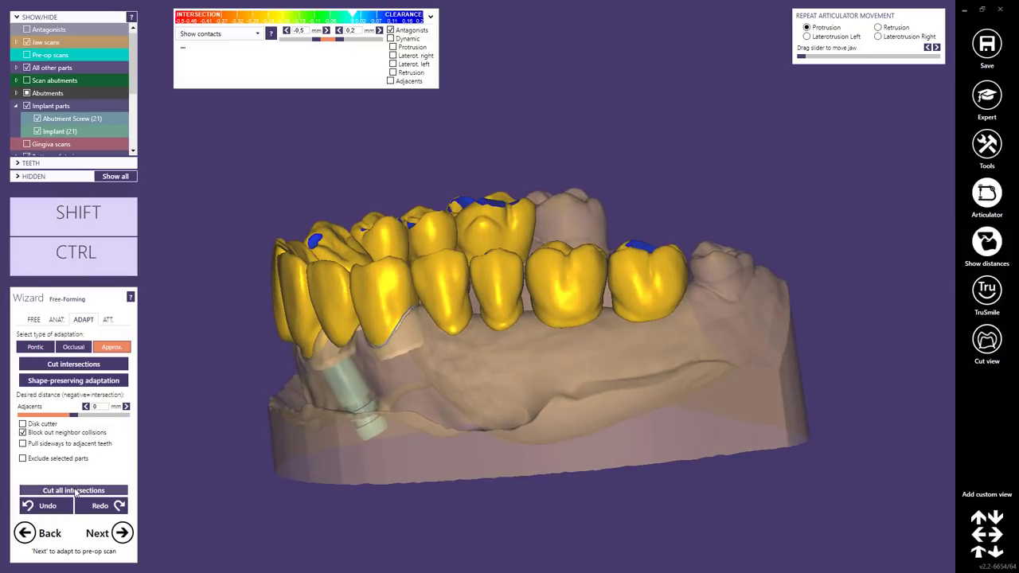
click(74, 491)
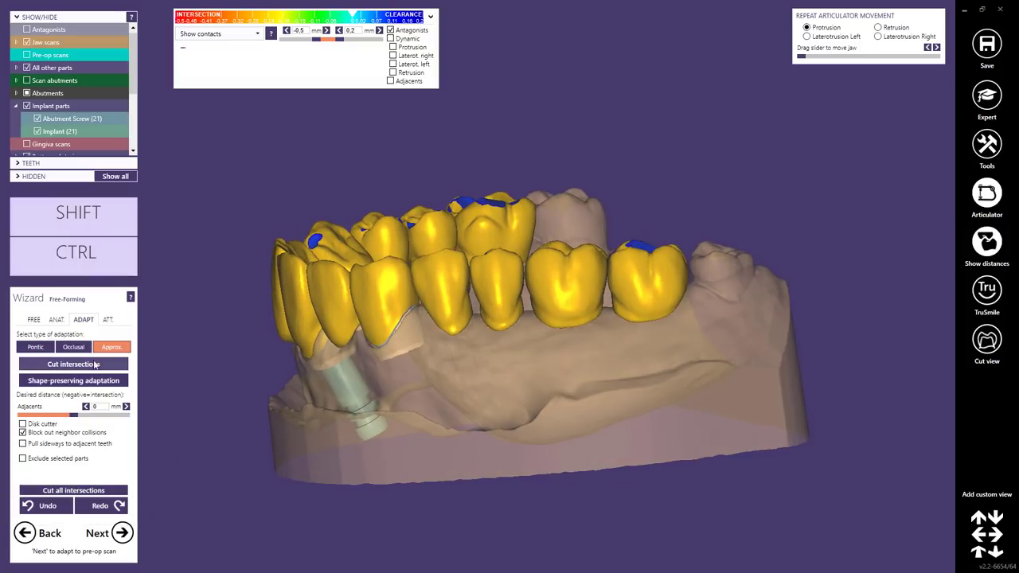
click(94, 365)
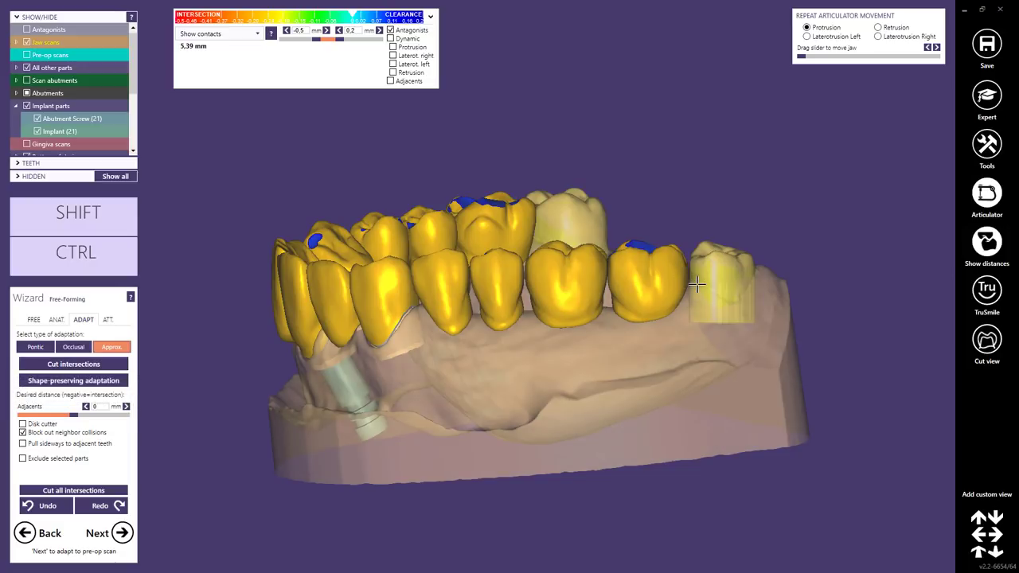
scroll(697, 284, up, 4)
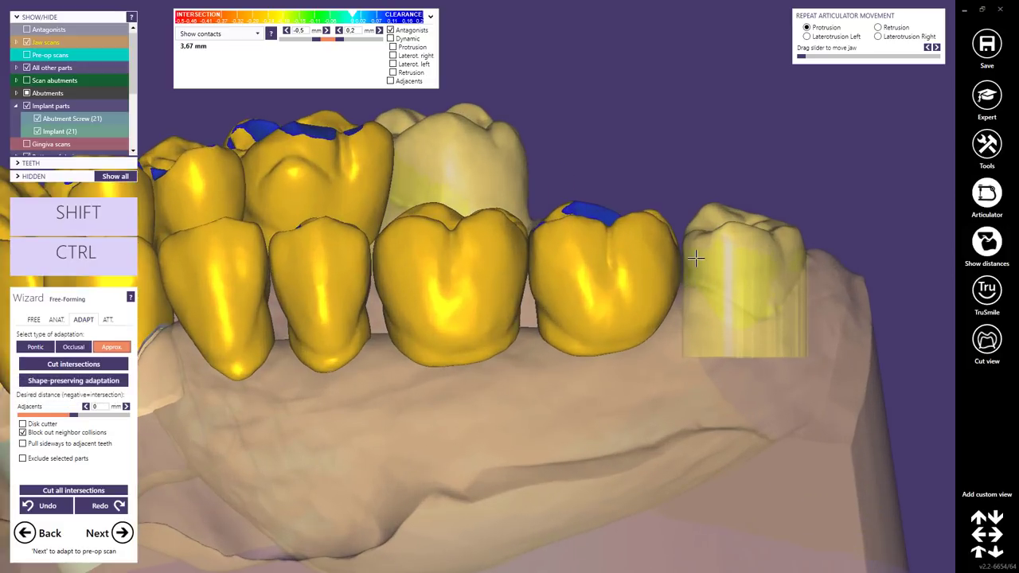
scroll(695, 257, down, 5)
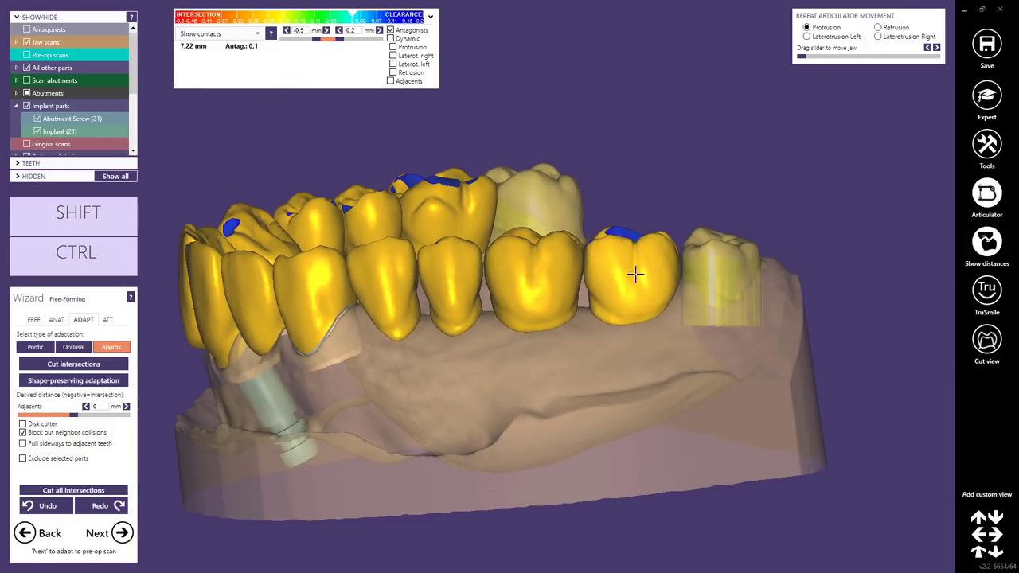
right_drag(635, 274, 515, 292)
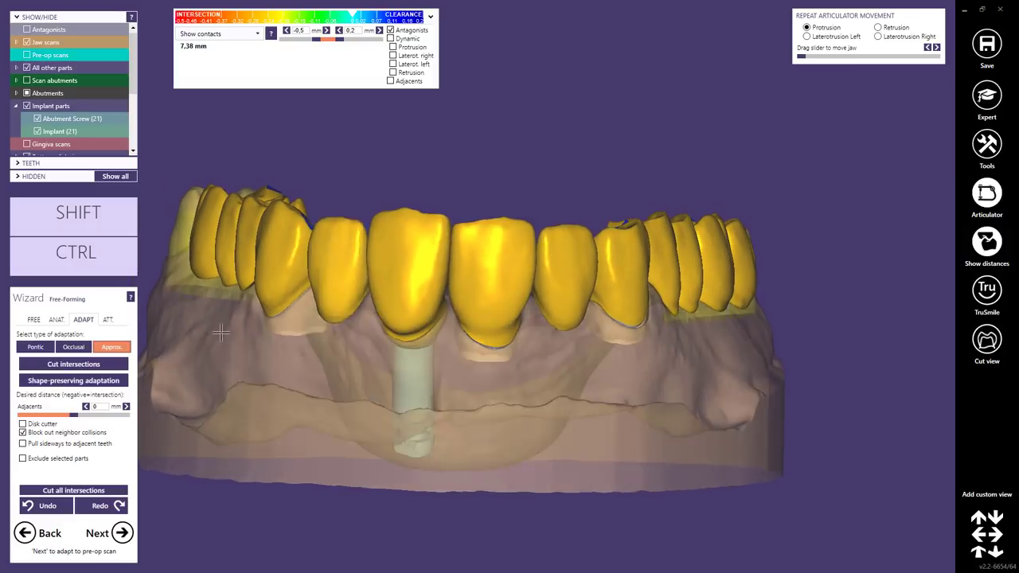
Adjust the incisal edge of the implant-supported central incisor with anatomic free-forming, using the Tooth Parts preset.
click(56, 320)
scroll(412, 207, up, 2)
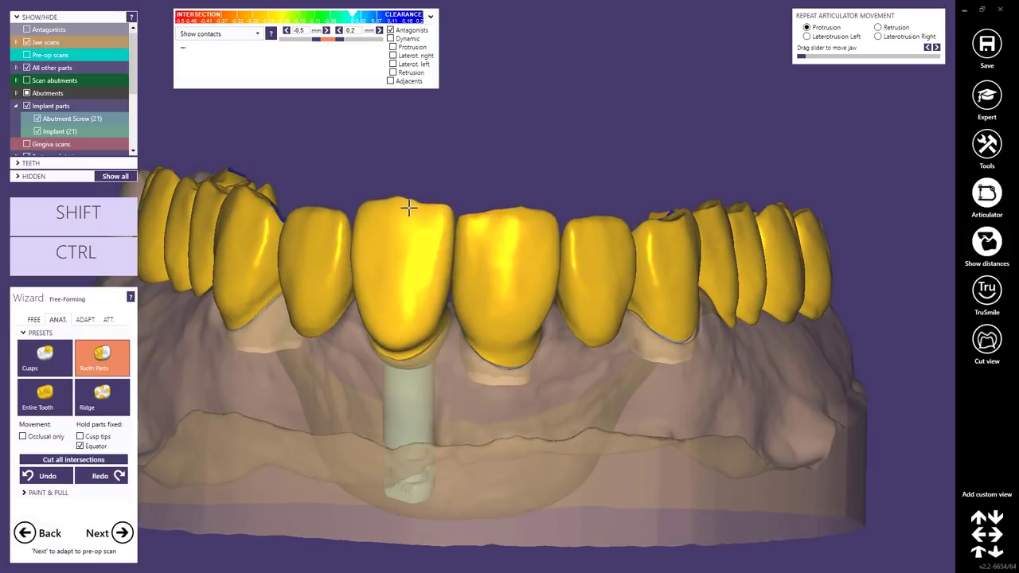
drag(408, 208, 397, 211)
scroll(477, 230, down, 2)
right_drag(525, 259, 516, 261)
Activate the Smooth/Flatten brush for free-forming and check the arch from the occlusal and front sides.
click(33, 319)
click(101, 355)
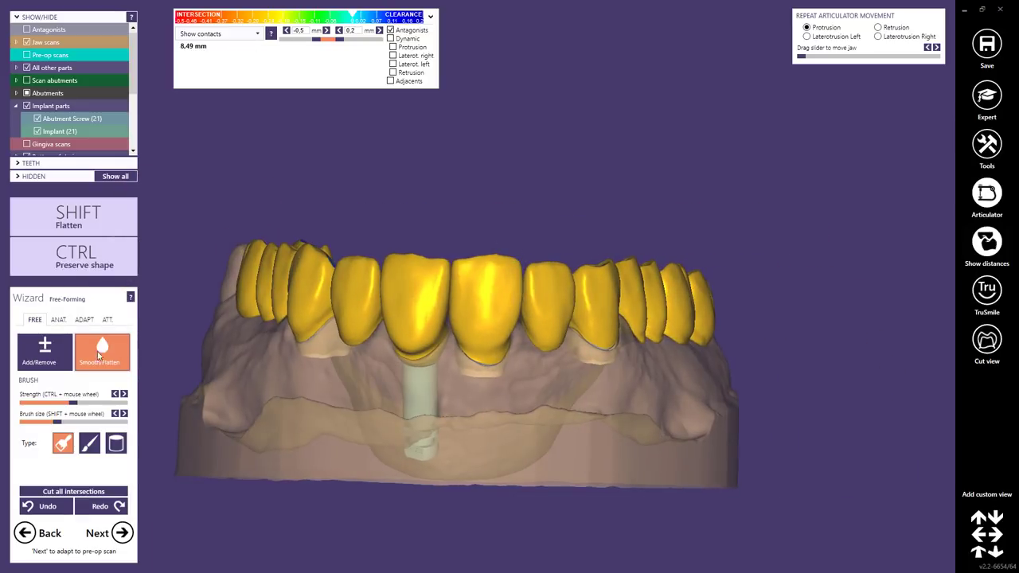
right_drag(392, 322, 417, 244)
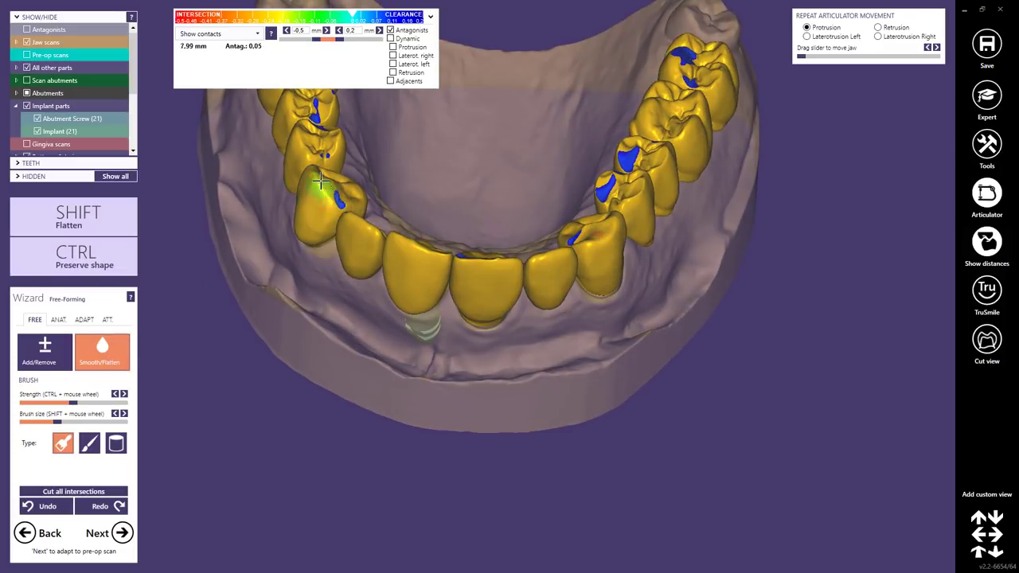
right_drag(418, 258, 493, 264)
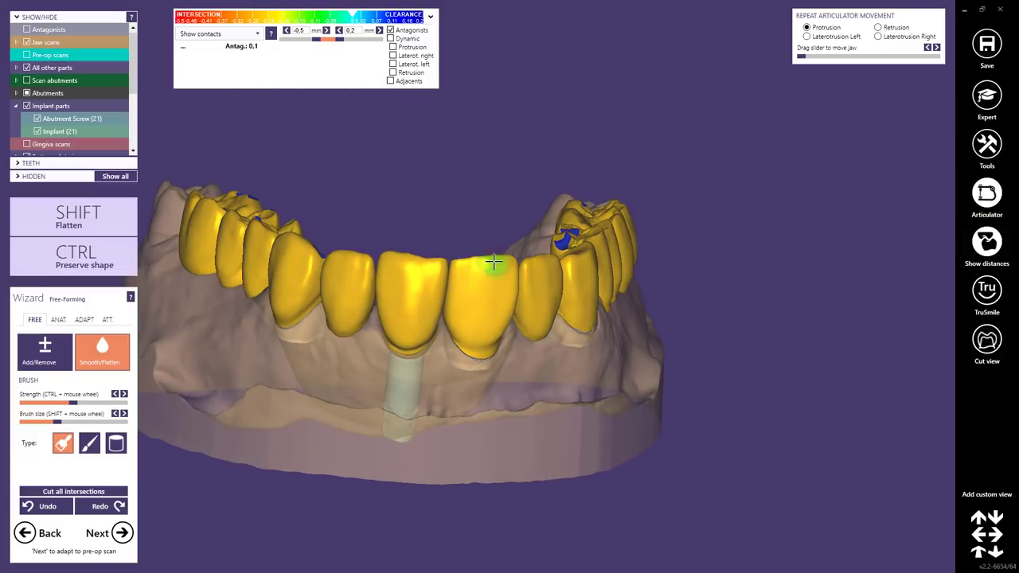
Finish free-forming and proceed to adapting the model teeth to the pre-op scan.
scroll(358, 358, down, 3)
right_drag(356, 355, 429, 290)
click(128, 533)
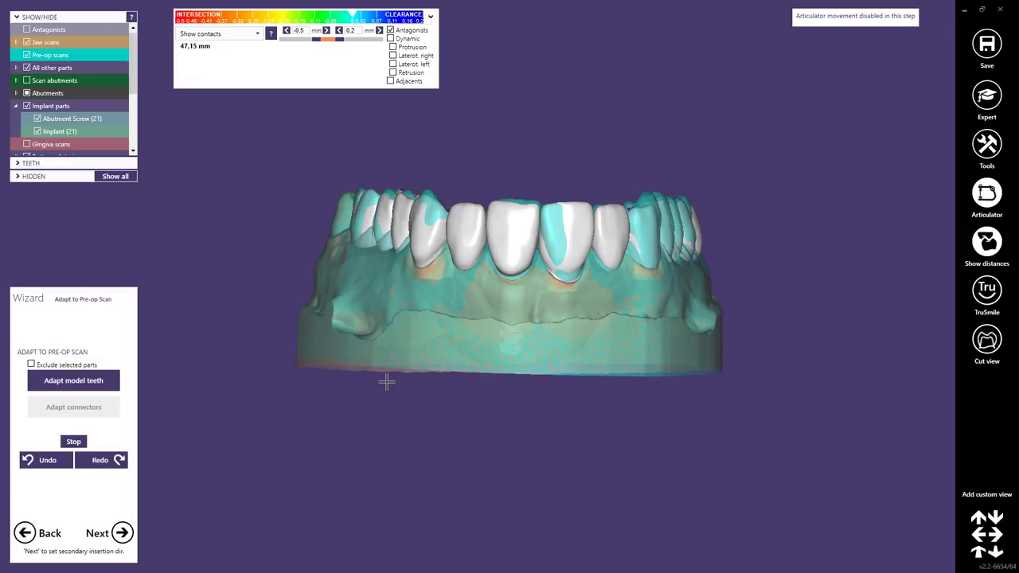
Proceed to the secondary insertion direction and hide the anatomic shapes so the prepared teeth and implant are exposed.
click(121, 533)
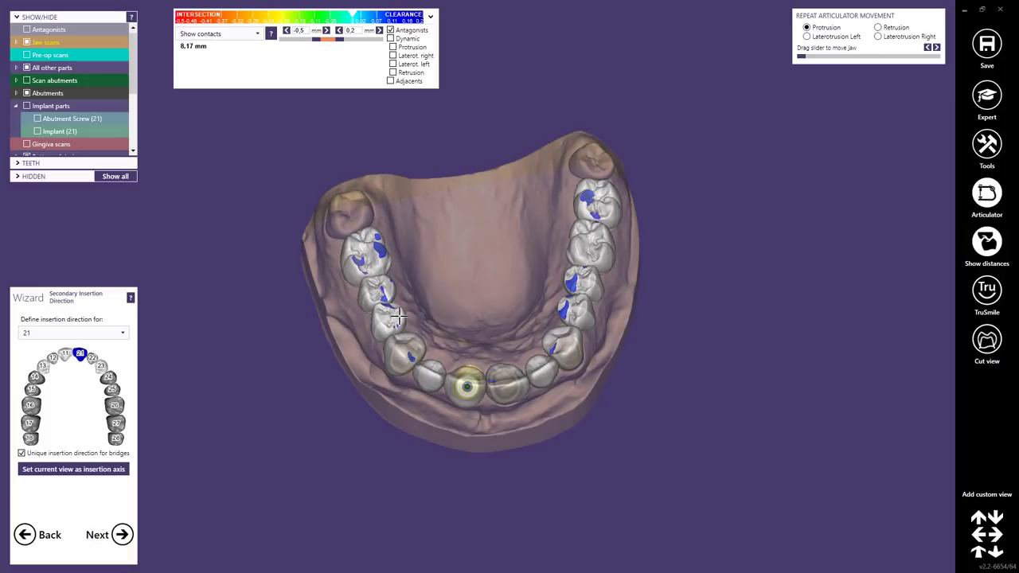
scroll(453, 353, up, 2)
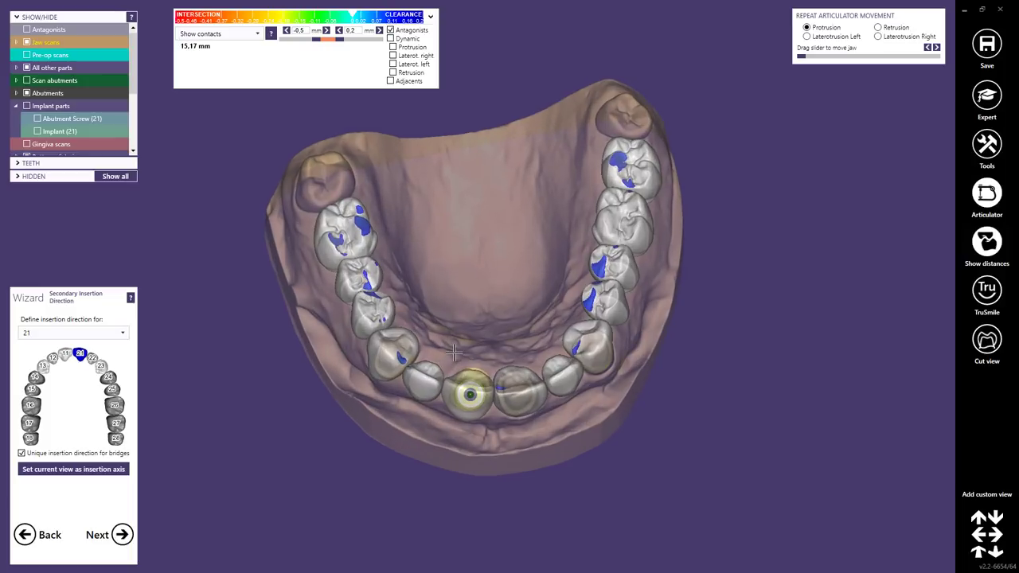
middle_drag(453, 353, 476, 285)
right_drag(476, 285, 471, 336)
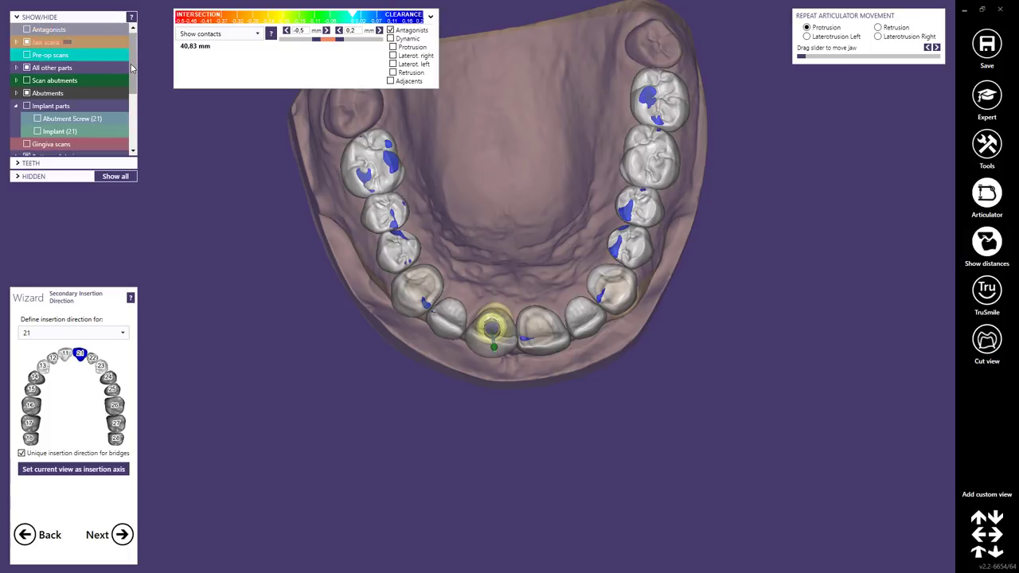
drag(134, 65, 135, 39)
click(16, 106)
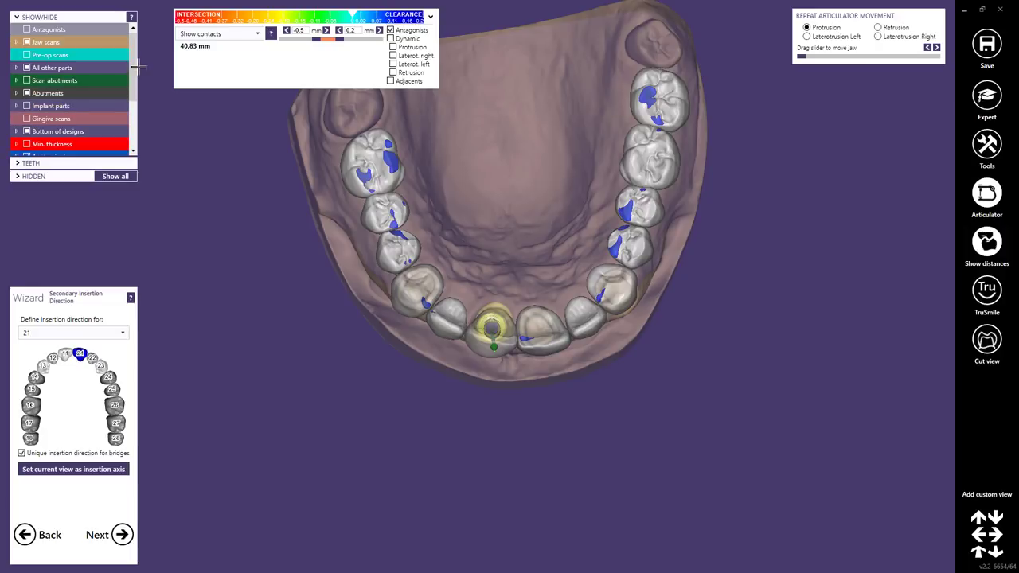
scroll(131, 80, down, 3)
click(27, 90)
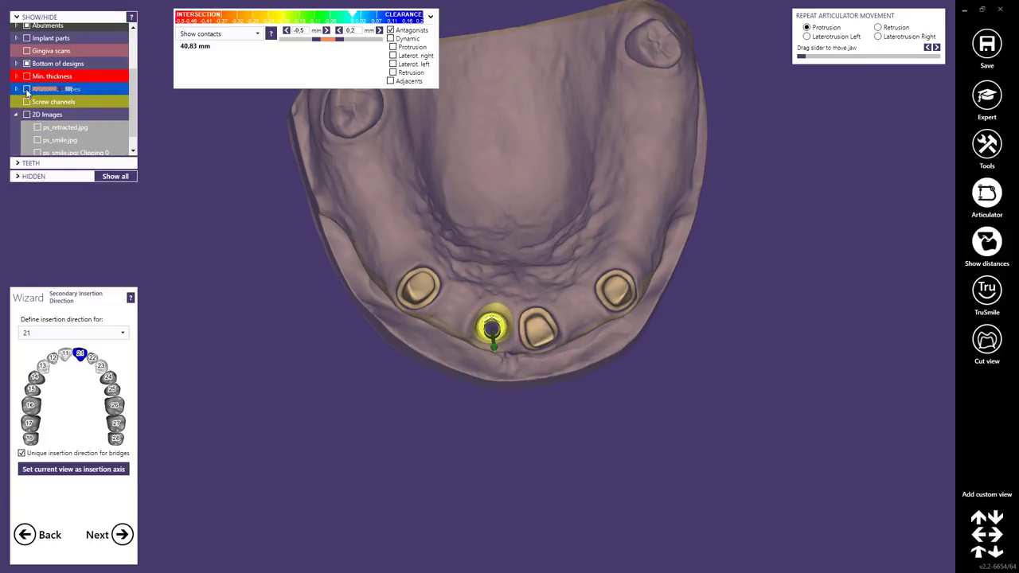
Set the insertion axis for tooth 21 from an occlusal view aligned with the prepared stumps.
scroll(475, 274, up, 3)
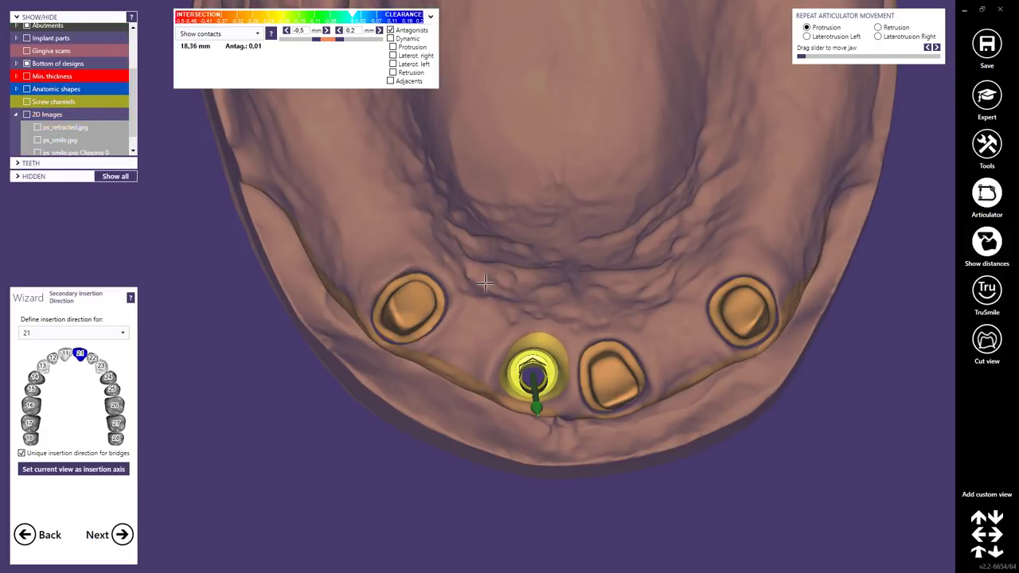
right_drag(512, 311, 508, 310)
right_drag(413, 293, 428, 300)
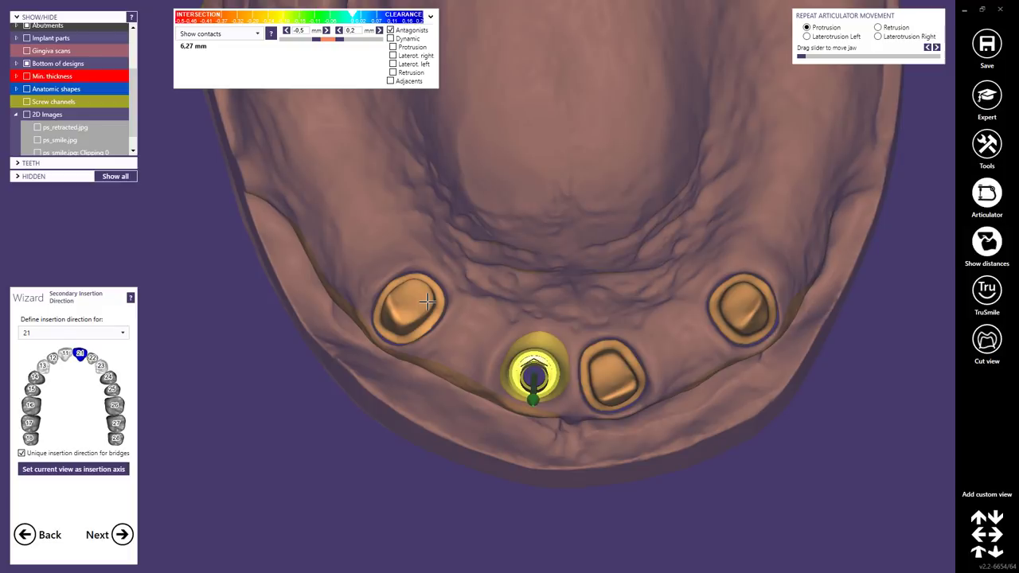
click(72, 474)
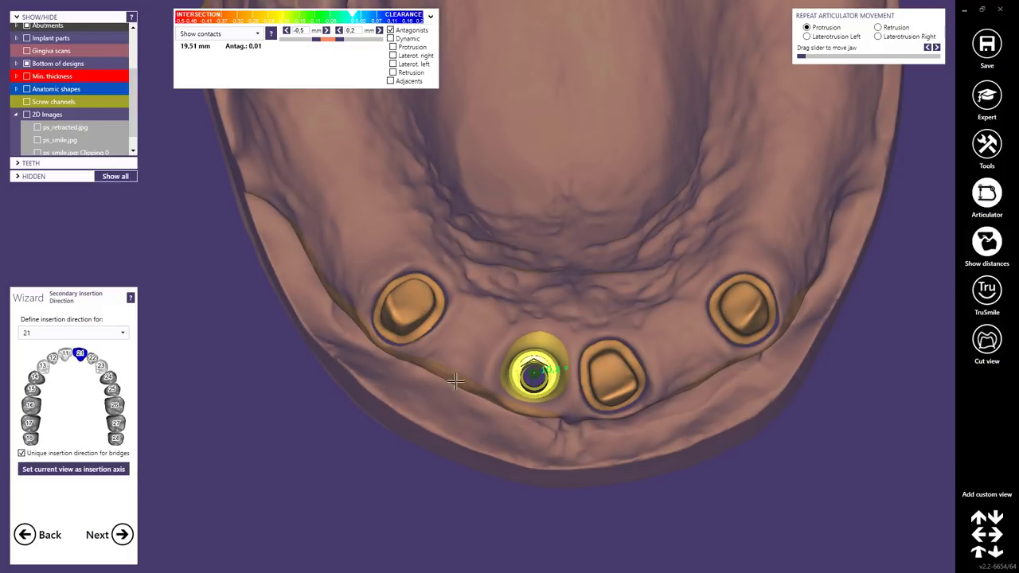
Fine-tune the insertion axis of tooth 21 to about 10.7° and continue to the abutment design.
right_drag(496, 380, 528, 353)
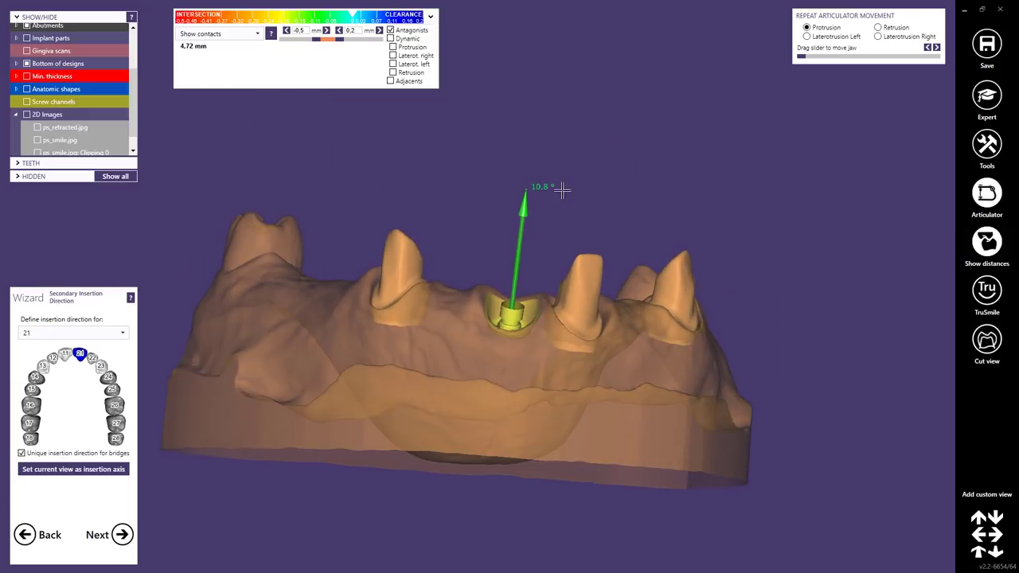
drag(528, 187, 528, 186)
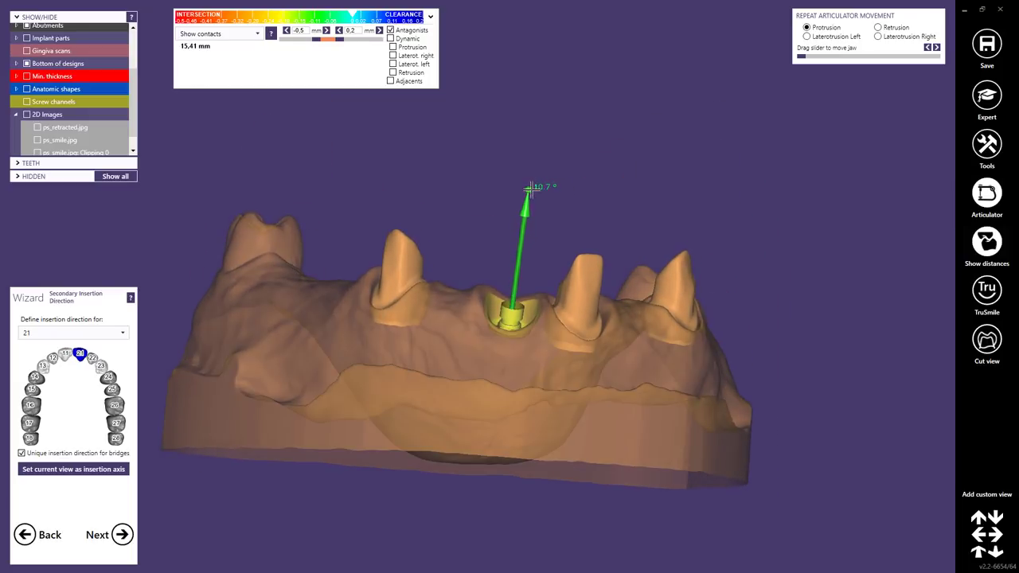
right_drag(532, 189, 530, 202)
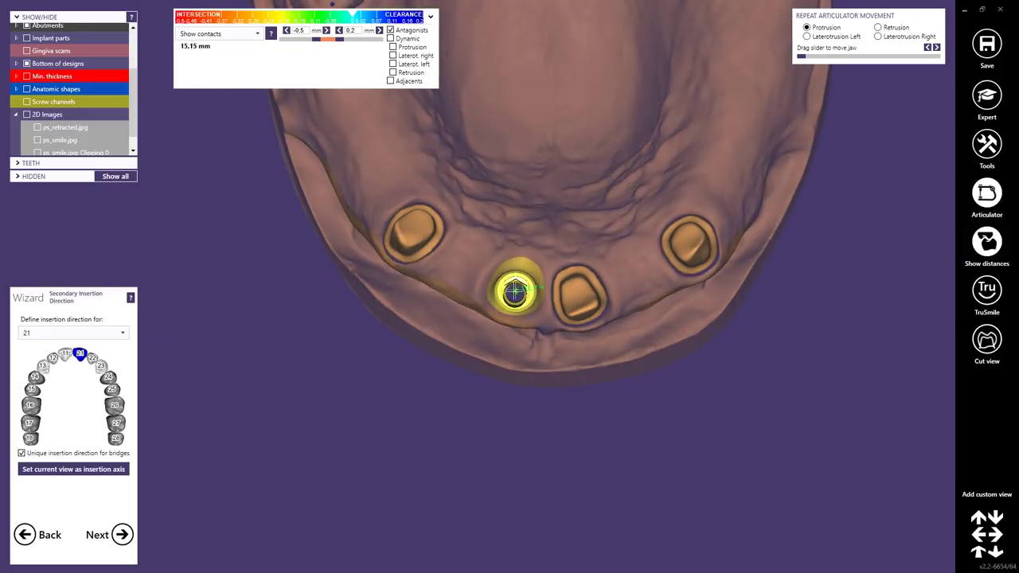
right_drag(514, 296, 514, 208)
click(124, 535)
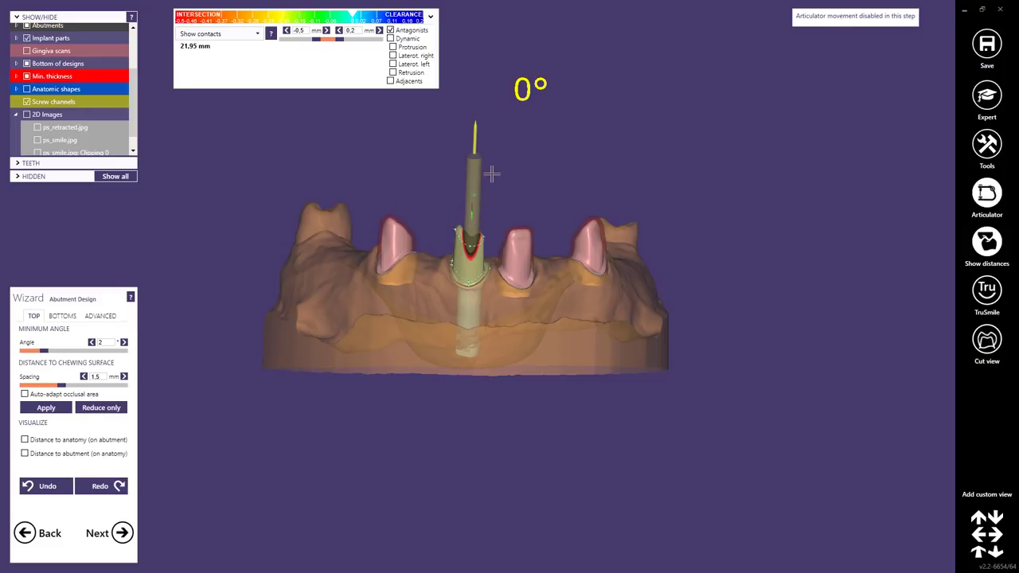
Hide the screw channels and switch the jaw model to opaque and back to transparent.
ctrl+scroll(473, 179, down, 5)
shift+middle_click(414, 319)
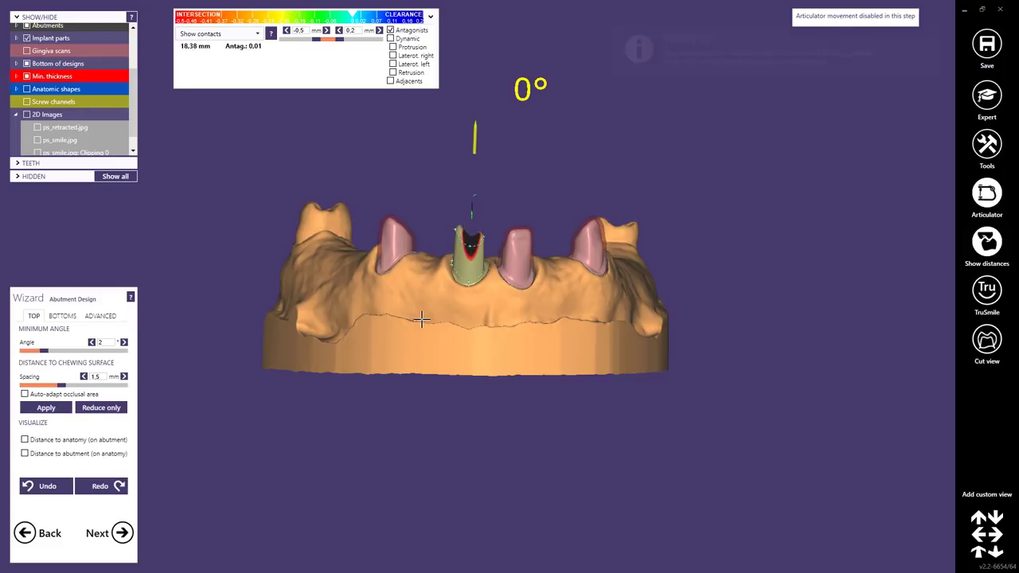
scroll(416, 317, up, 5)
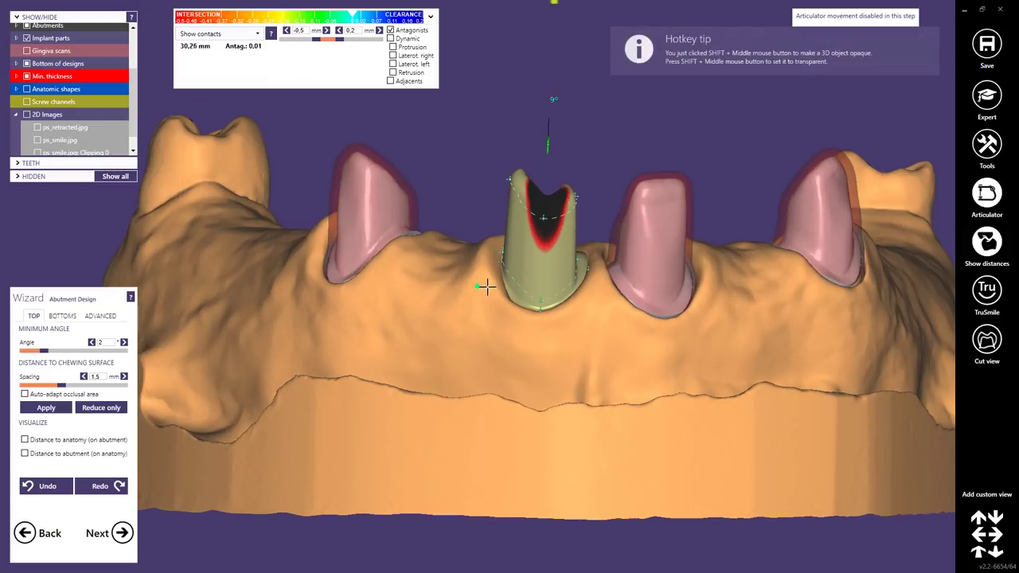
mouse_move(487, 287)
right_down()
mouse_move(496, 284)
mouse_move(476, 298)
mouse_move(494, 302)
right_up()
shift+middle_click(460, 311)
Raise the abutment's lower control ring and widen the abutment toward the neighbouring stump and the palatal side.
scroll(494, 302, up, 5)
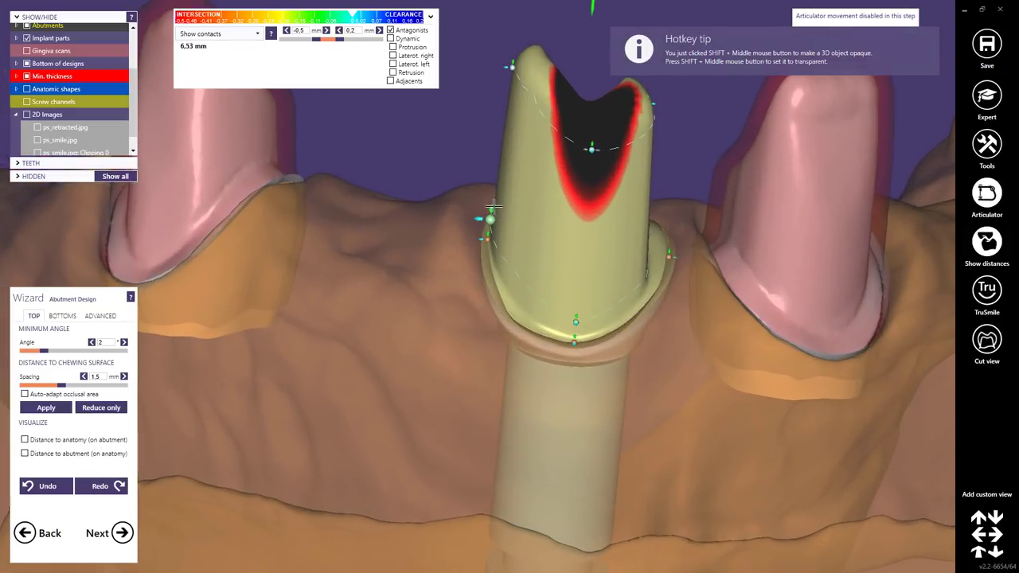
drag(492, 207, 503, 170)
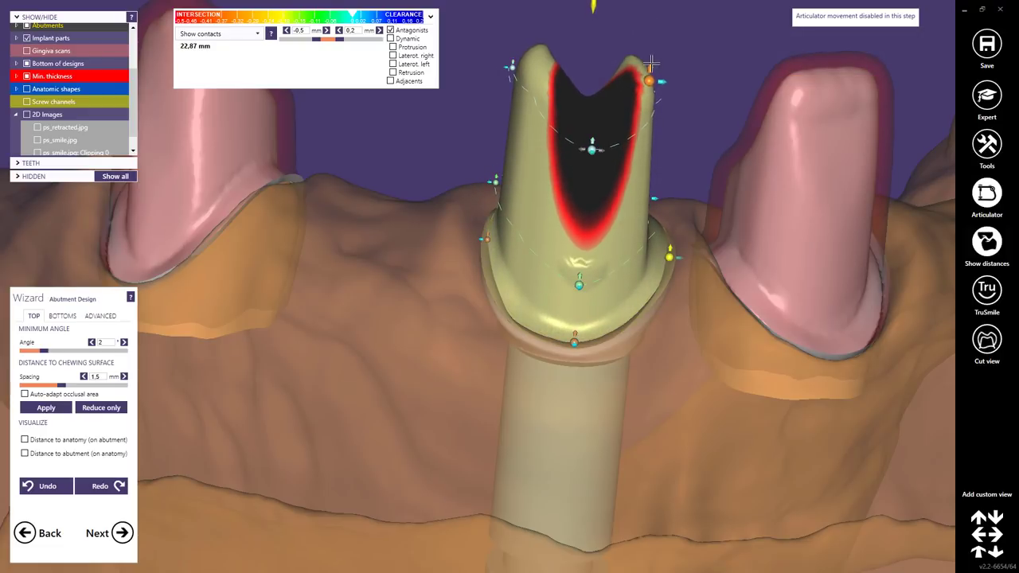
right_drag(587, 85, 587, 163)
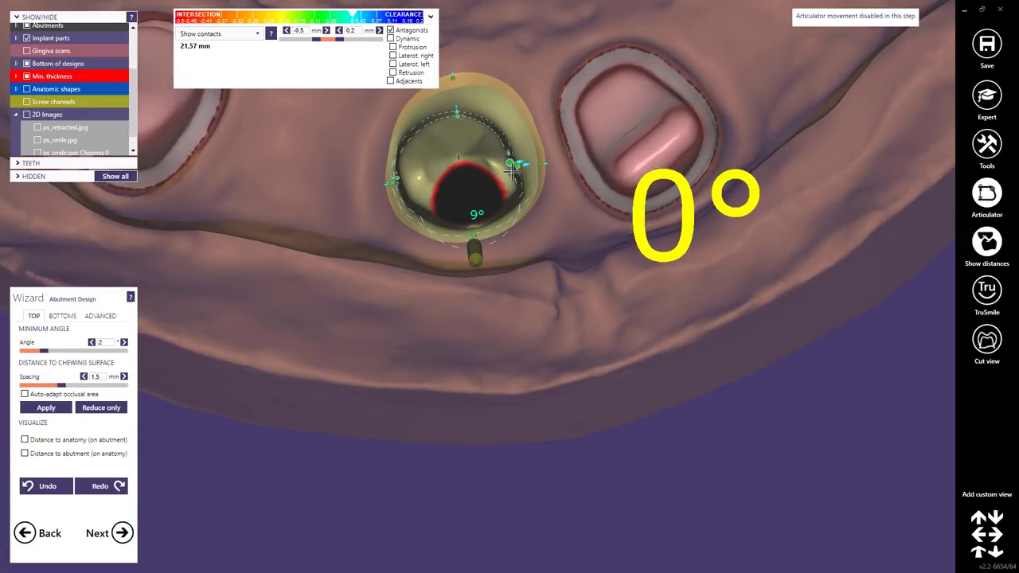
drag(512, 169, 535, 189)
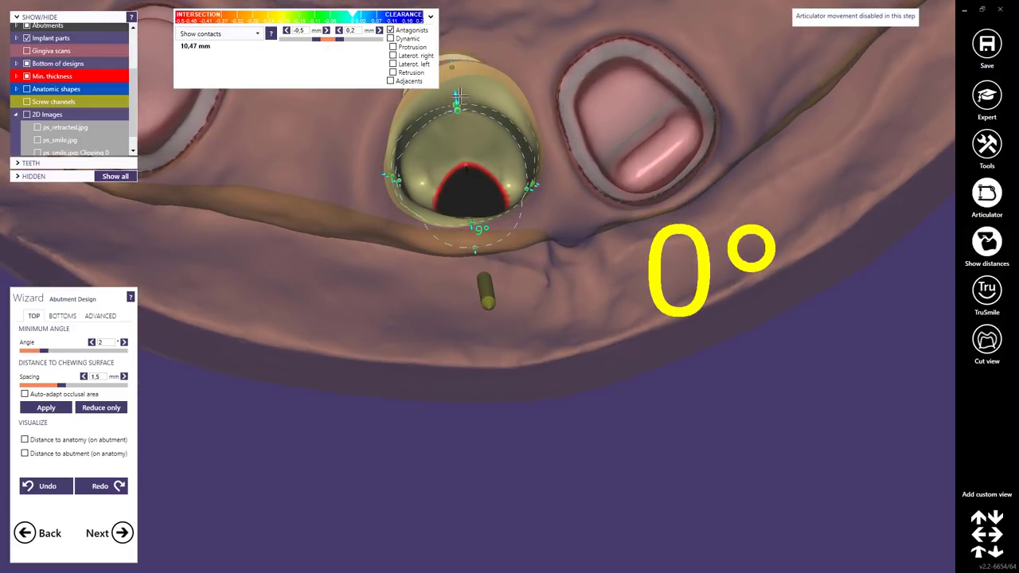
drag(457, 108, 456, 78)
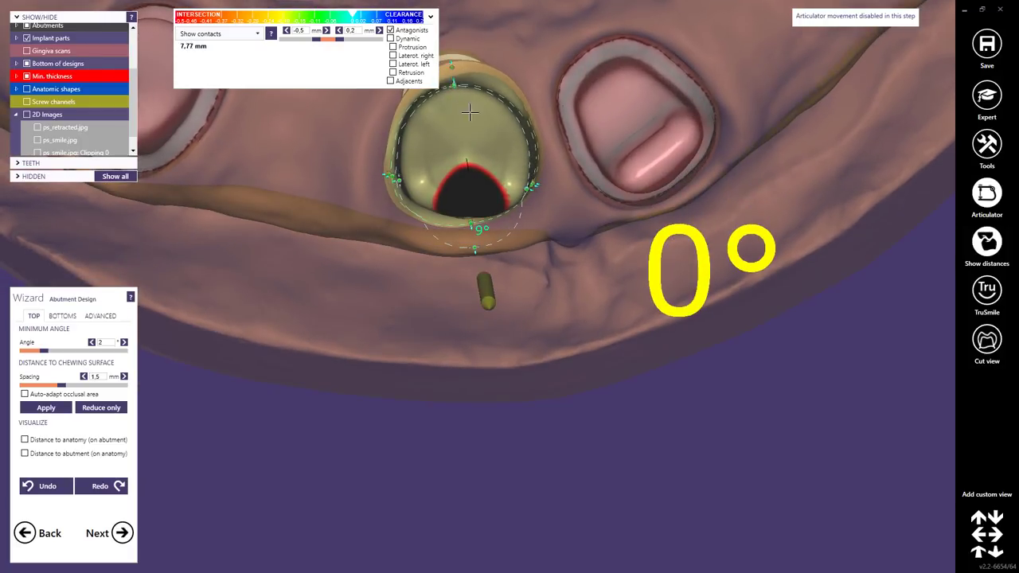
scroll(487, 130, down, 4)
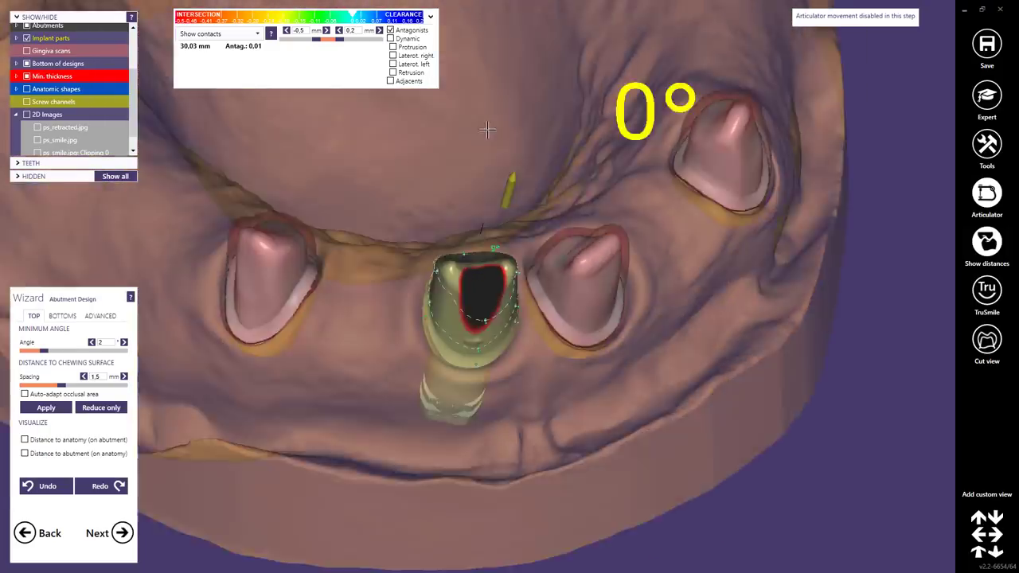
Narrow the abutment's side walls slightly by adjusting the lower ring's side control point.
scroll(473, 324, up, 5)
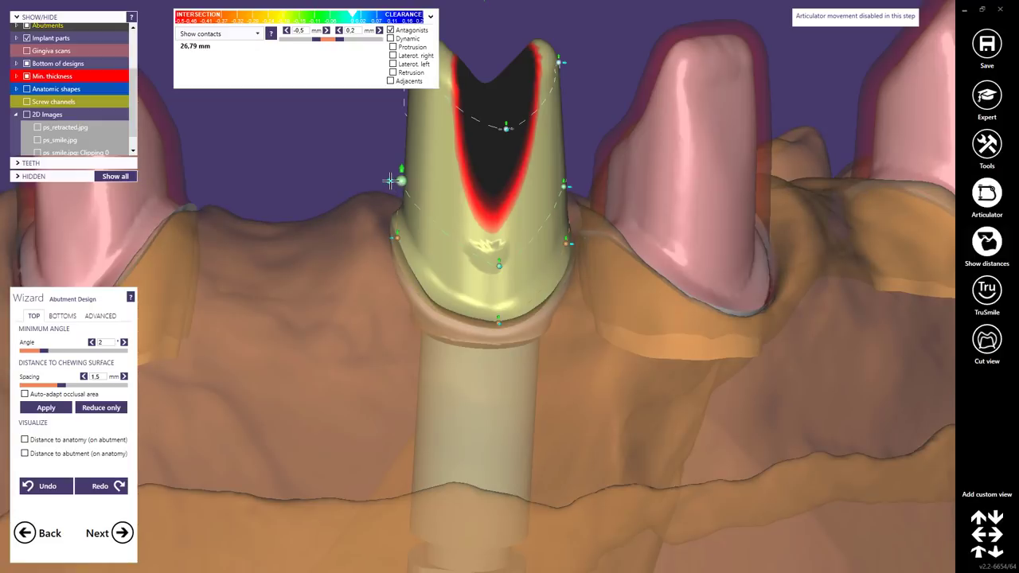
mouse_move(390, 181)
mouse_down()
mouse_move(405, 181)
mouse_move(395, 180)
mouse_up()
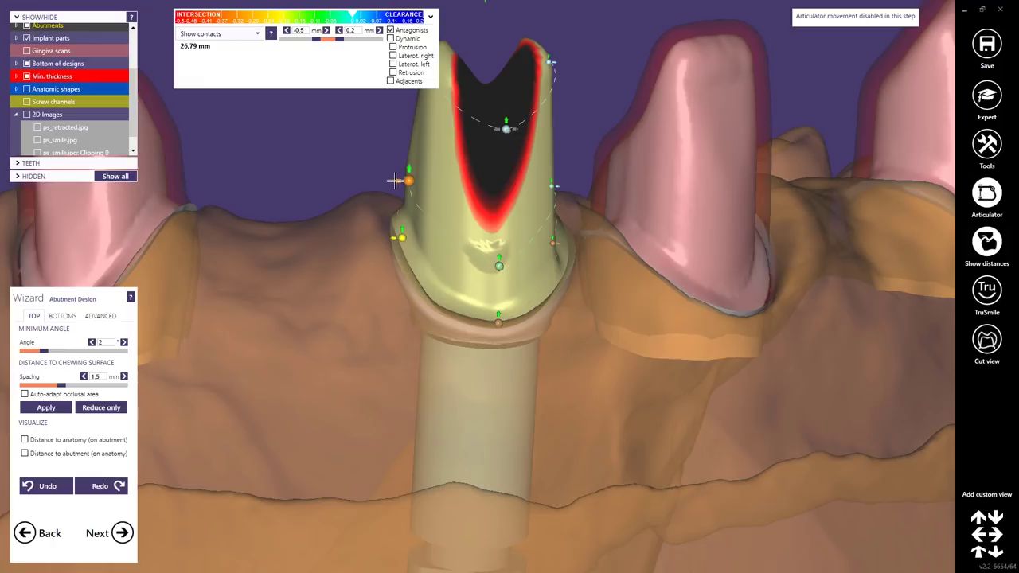
drag(399, 181, 391, 180)
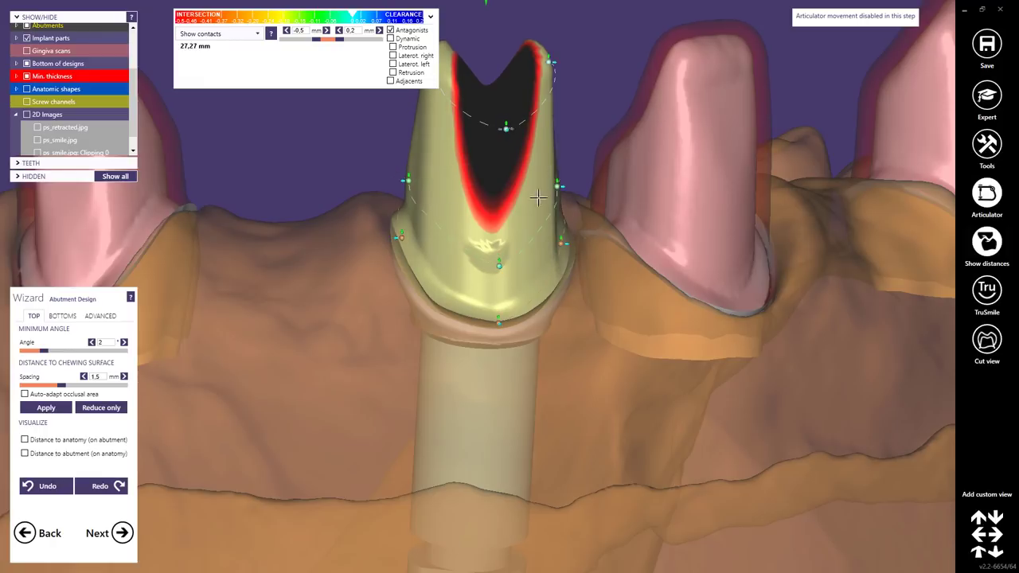
right_drag(505, 243, 495, 301)
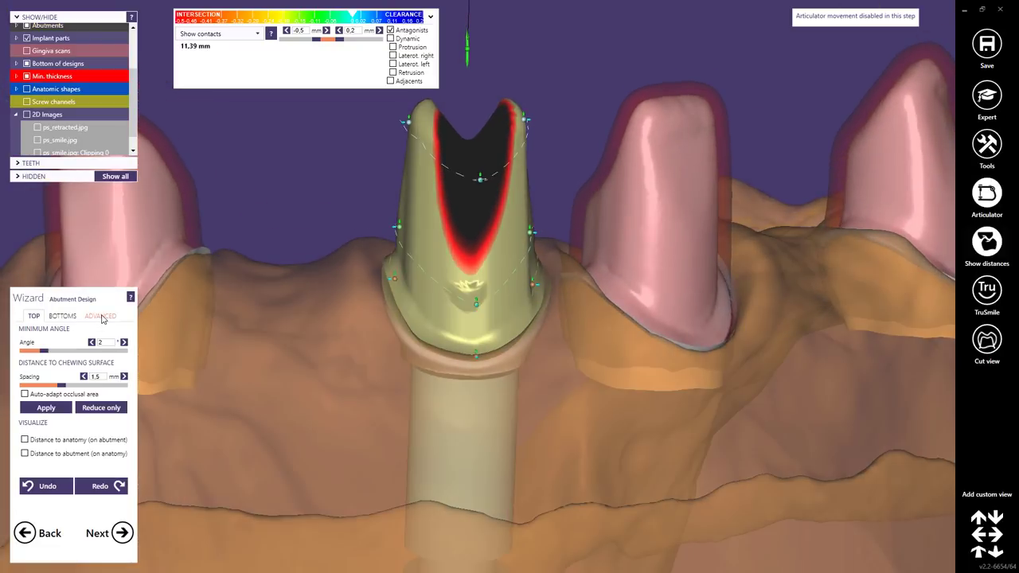
Display the milling parameters in the advanced abutment design settings.
click(101, 316)
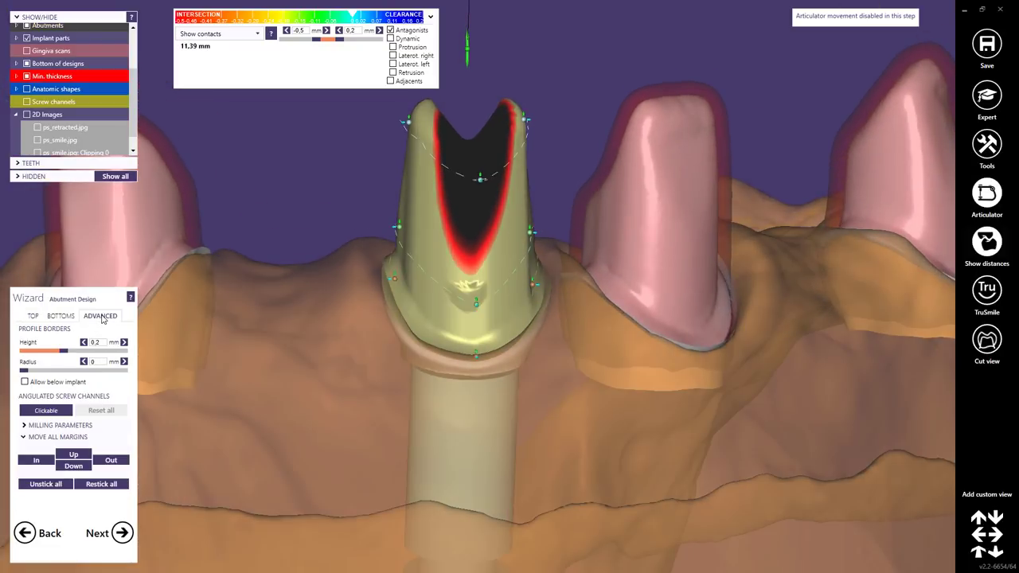
click(56, 425)
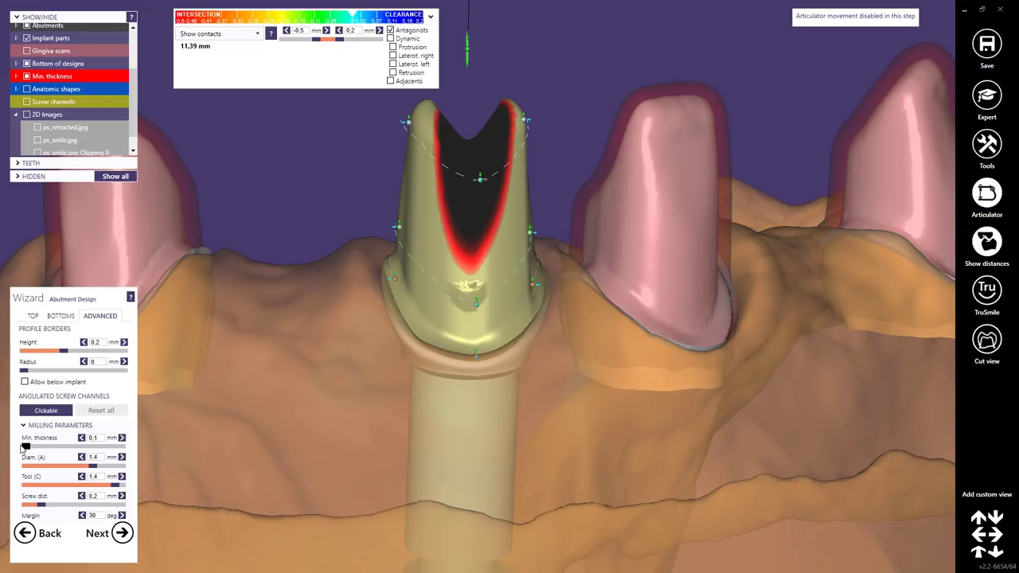
click(120, 530)
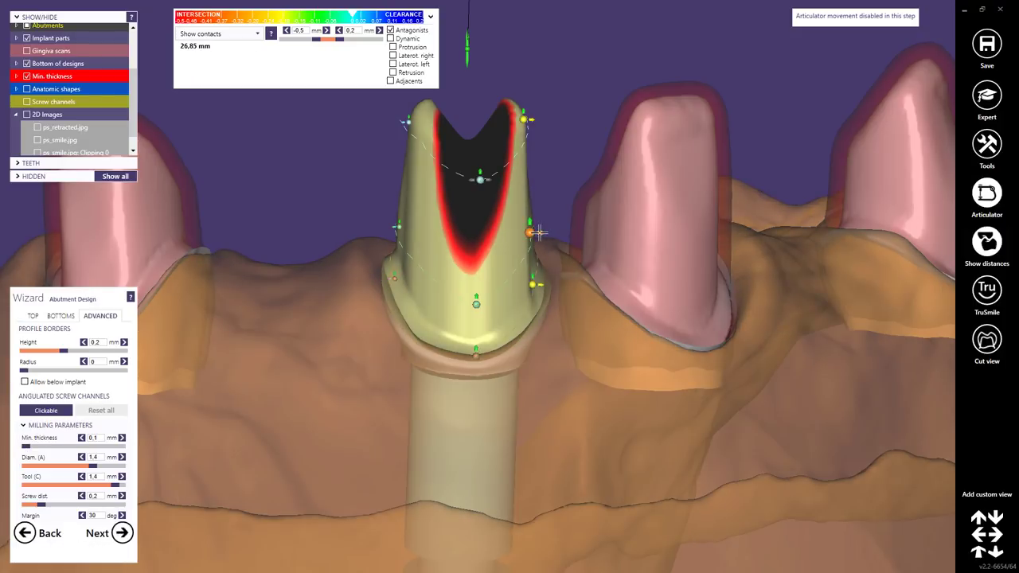
Refine the width of the abutment's side walls with the side control points, checking the shape from an angle.
drag(540, 233, 534, 233)
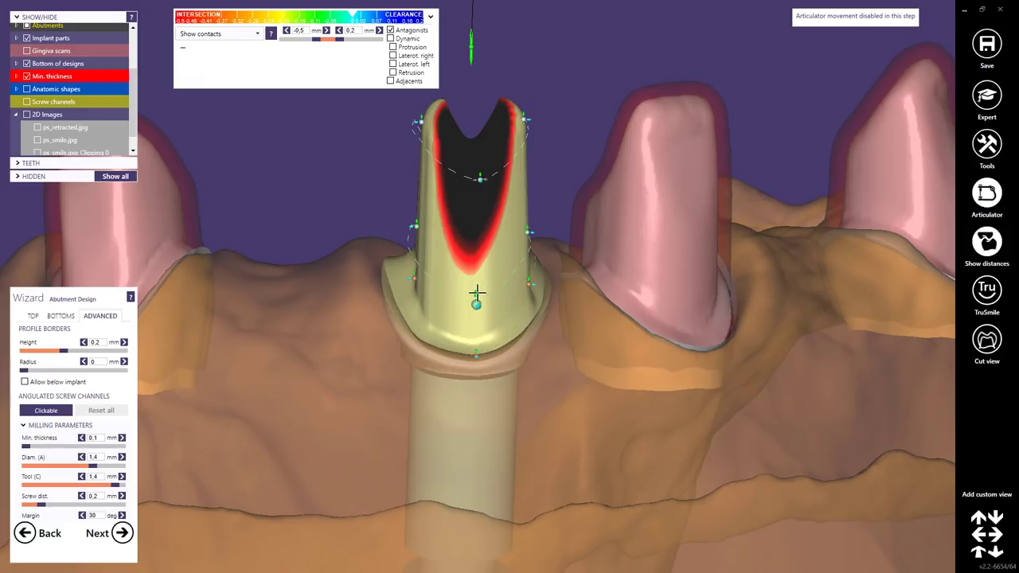
right_drag(476, 294, 402, 220)
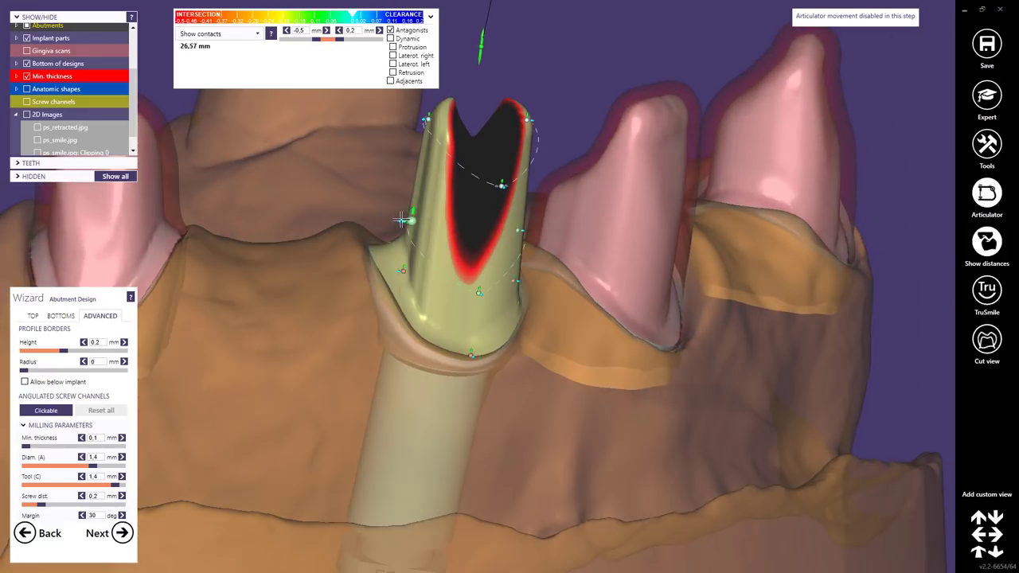
right_drag(432, 281, 476, 341)
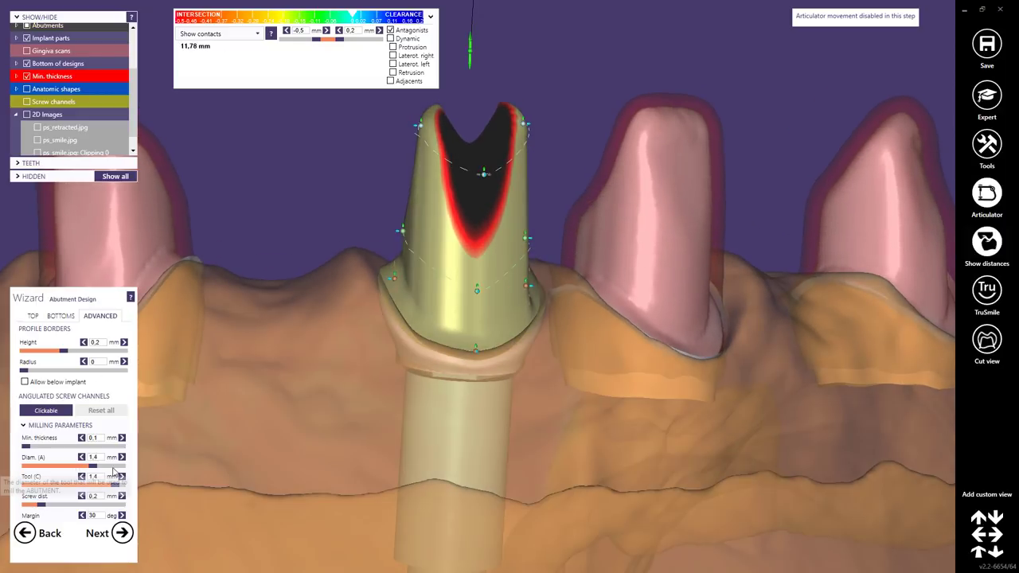
Try 0.5 mm for the crown milling tool (C), and set both Tool (C) and Diam. (A) to 1 mm.
click(81, 476)
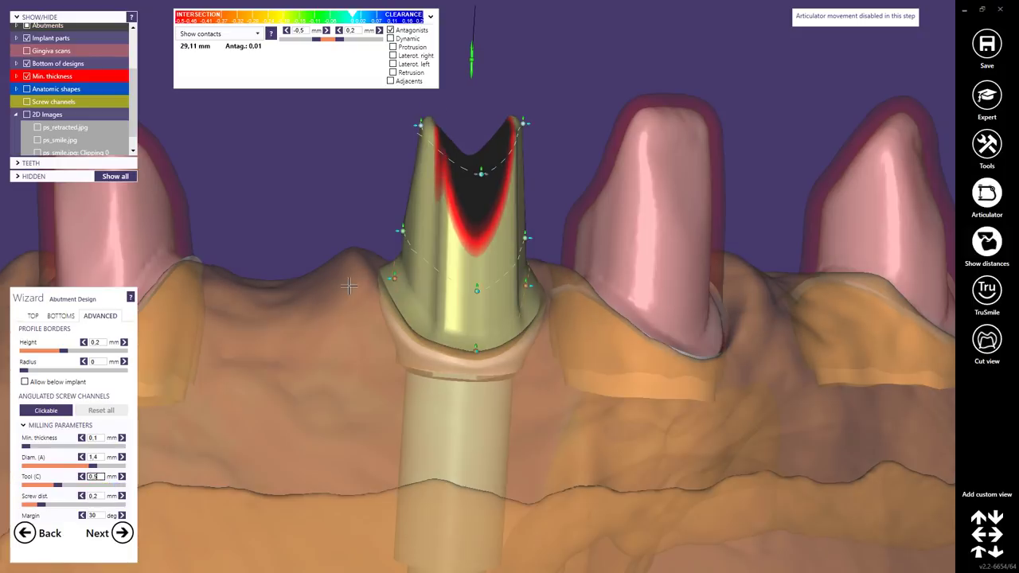
mouse_move(303, 290)
right_down()
mouse_move(358, 293)
mouse_move(309, 290)
right_up()
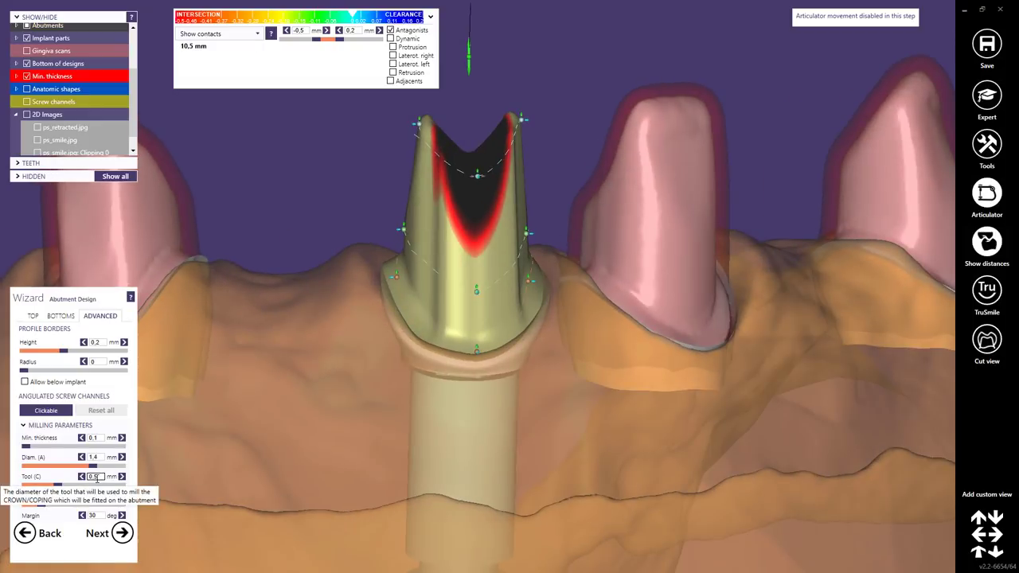
click(80, 476)
text(1)
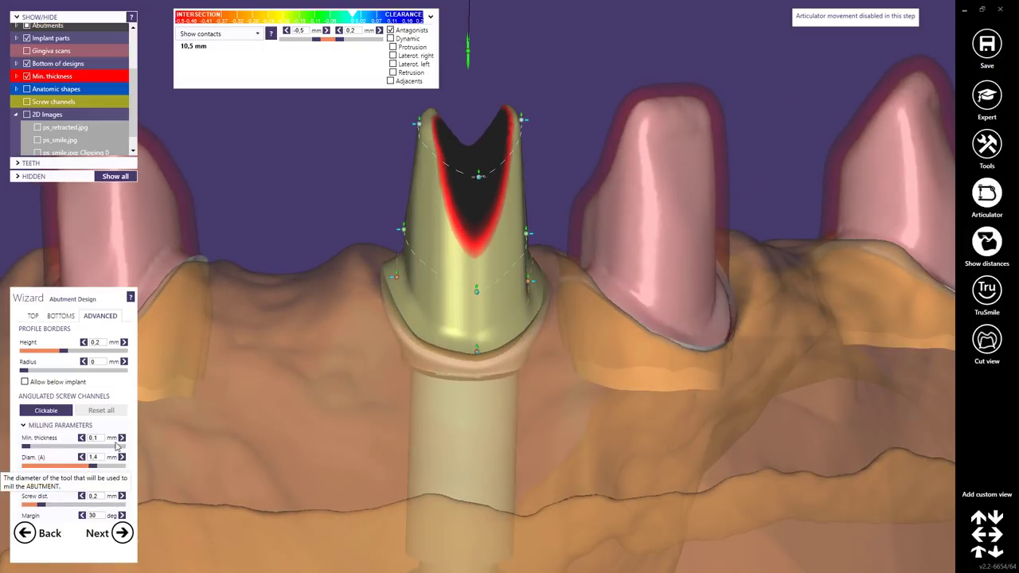
click(101, 459)
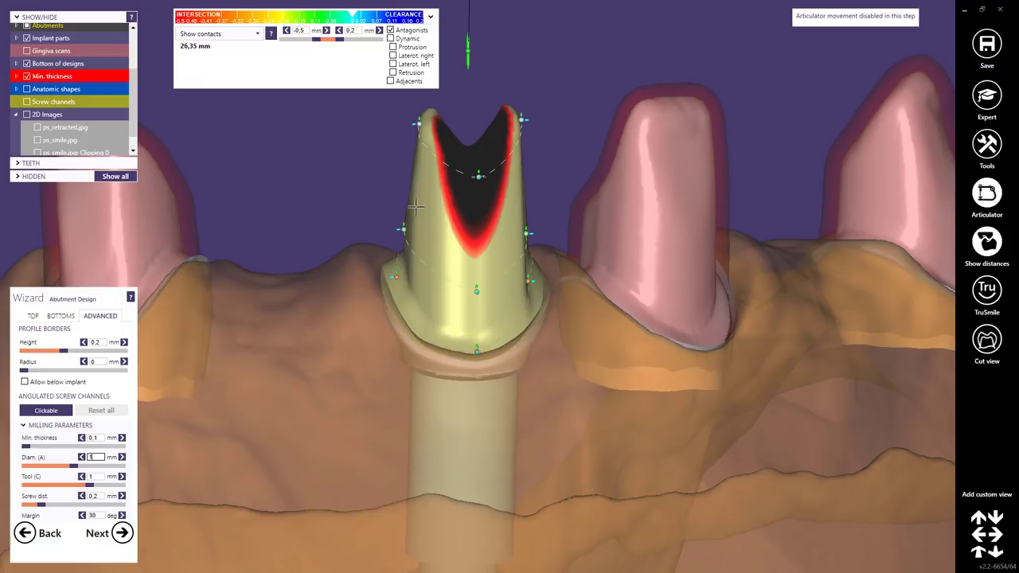
right_drag(425, 236, 439, 162)
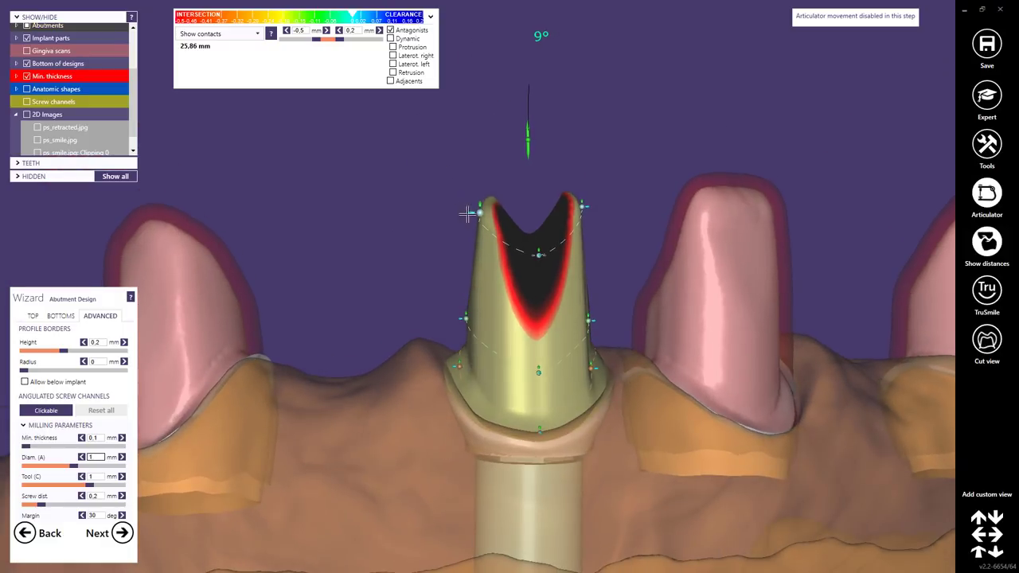
Move the abutment's palatal wall outward with its control point, checking the shape from the front.
right_drag(464, 211, 532, 232)
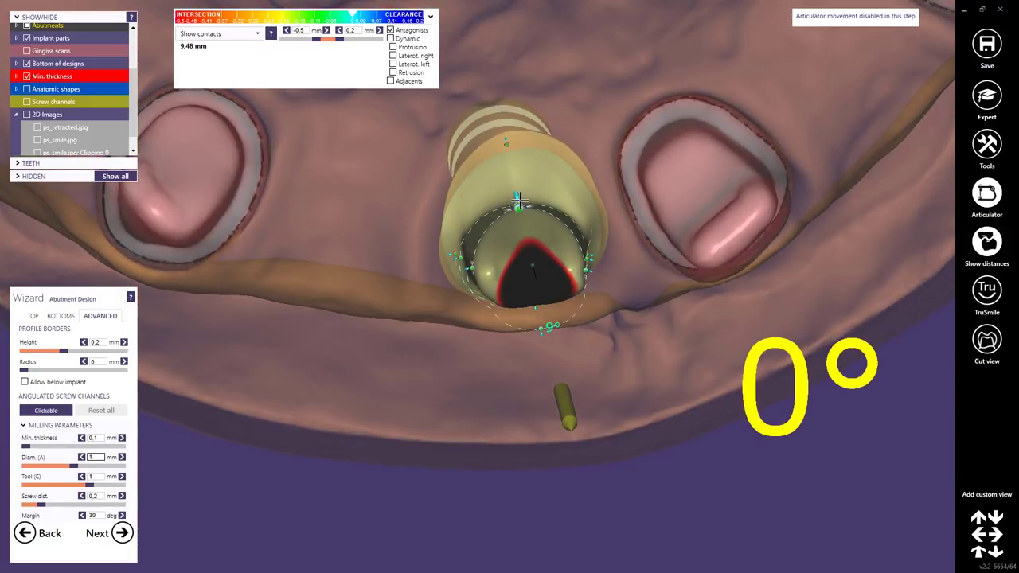
drag(518, 207, 513, 168)
right_drag(515, 169, 600, 318)
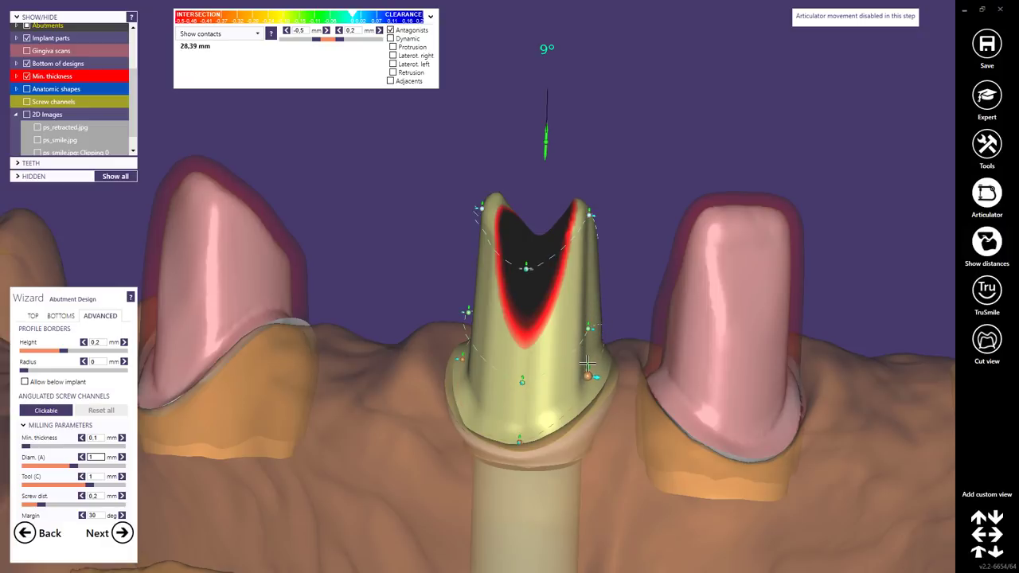
Pull the abutment's side wall slightly inward with the lower ring's side control point and check it from several angles.
right_drag(589, 374, 603, 327)
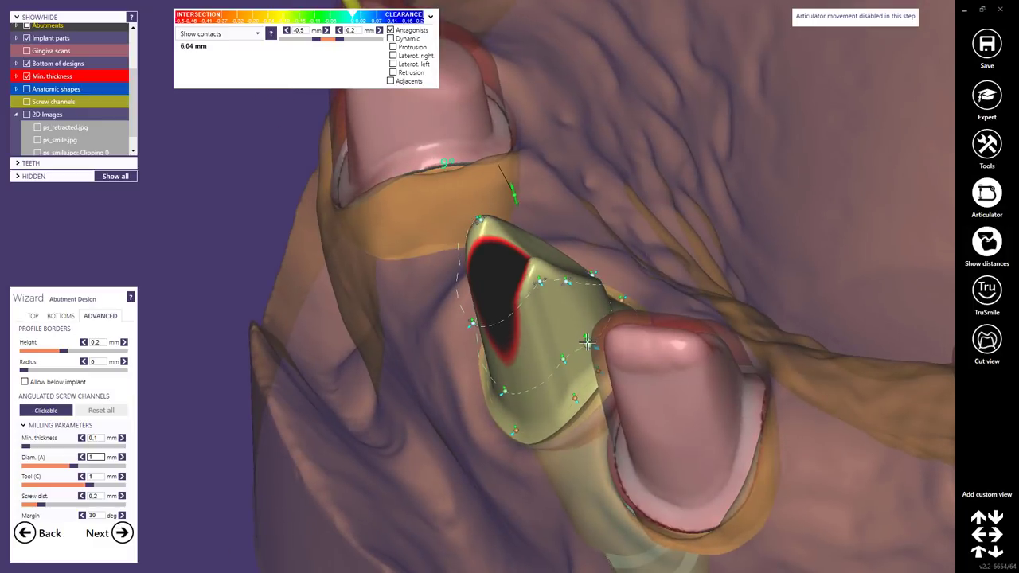
right_drag(597, 283, 597, 326)
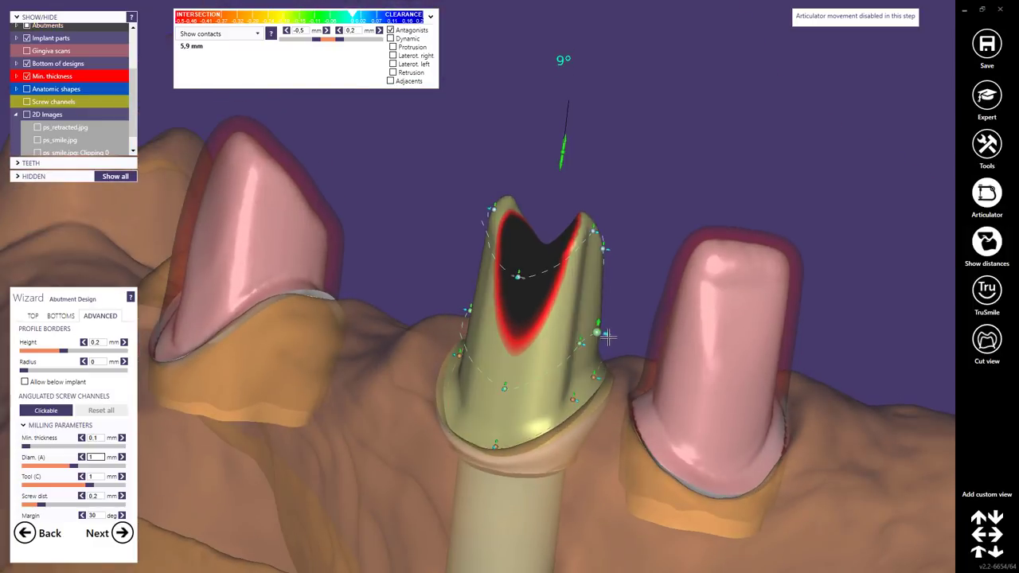
drag(607, 334, 603, 332)
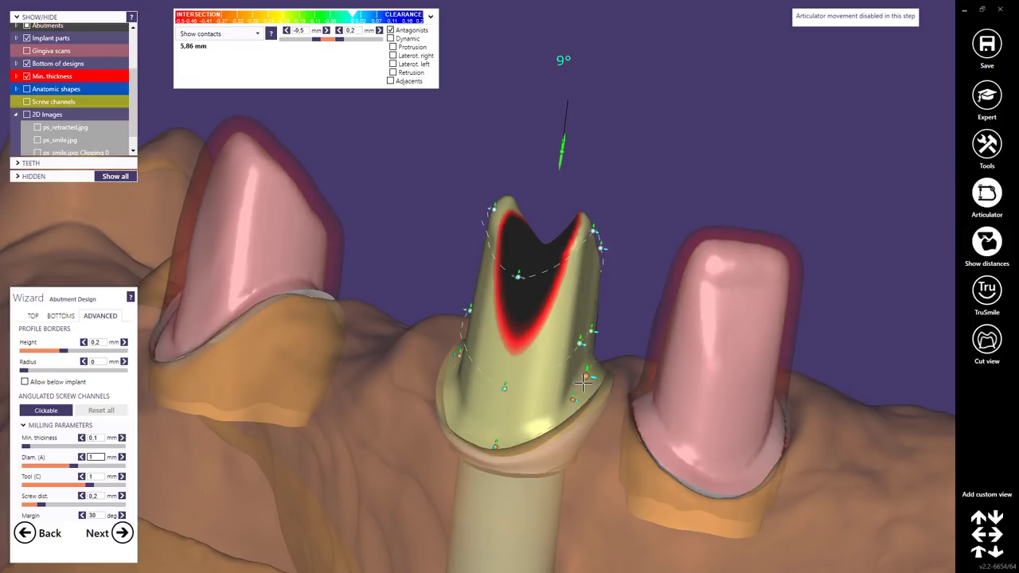
right_drag(583, 383, 580, 356)
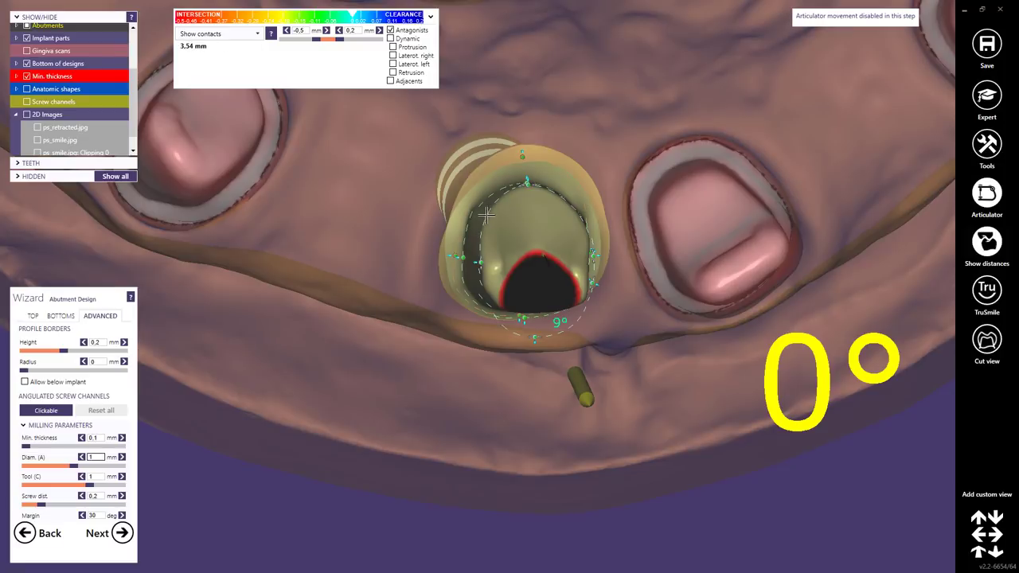
right_drag(479, 235, 487, 242)
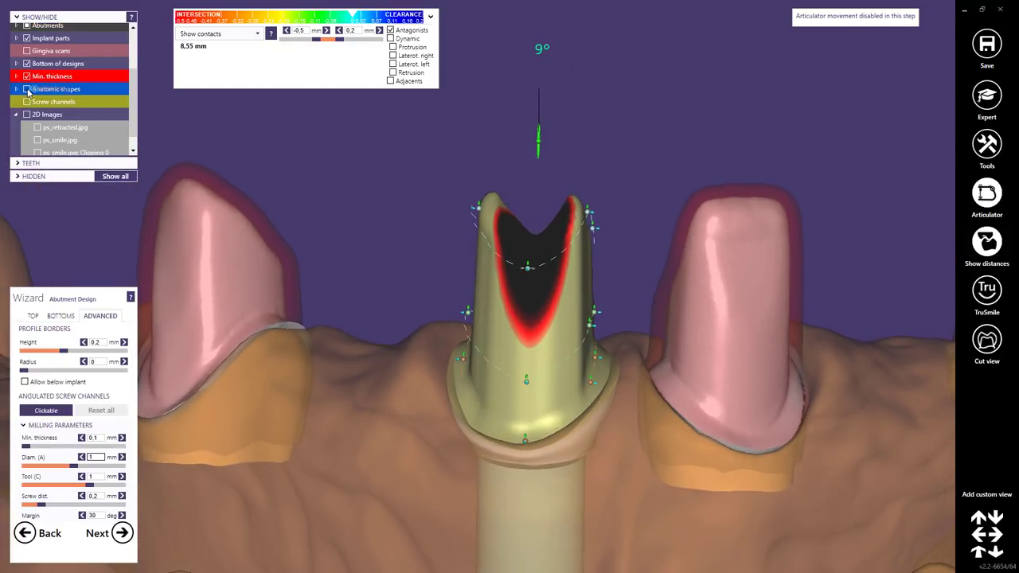
Display the anatomic shapes to check the abutment's position inside the crown and within the whole arch.
click(27, 89)
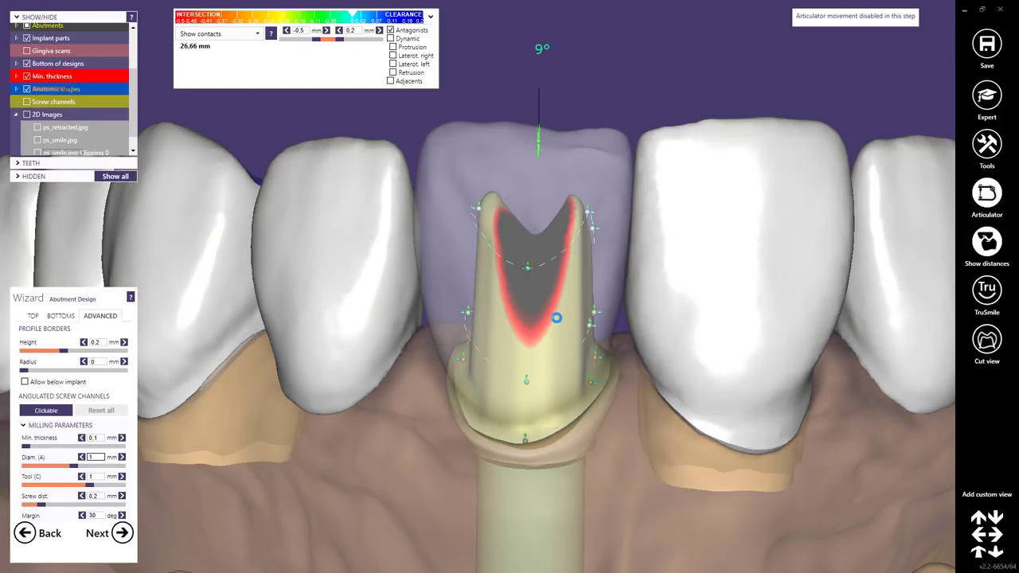
scroll(557, 319, down, 4)
right_drag(556, 318, 566, 315)
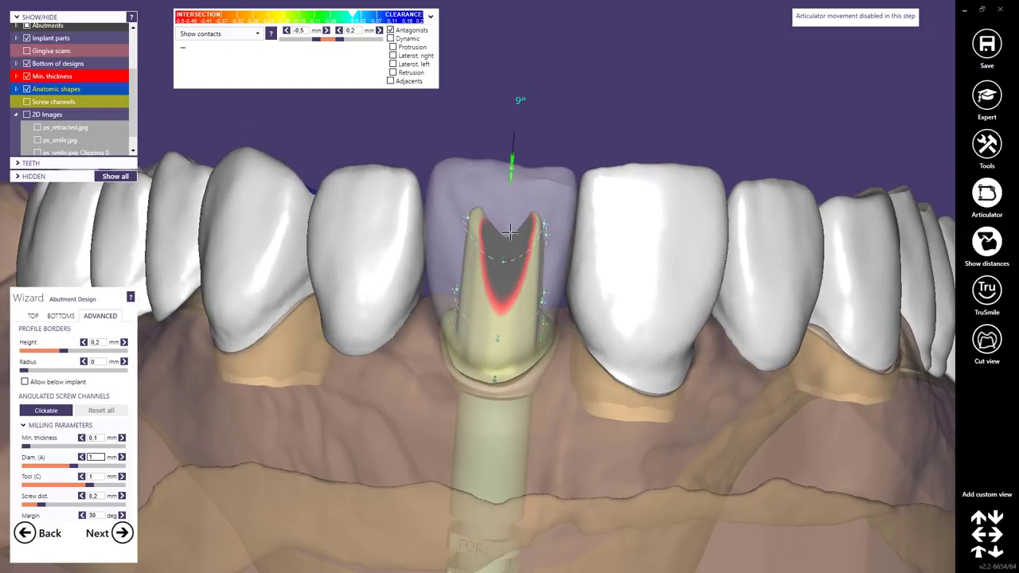
scroll(510, 232, down, 4)
mouse_move(511, 232)
right_down()
mouse_move(535, 235)
mouse_move(513, 240)
right_up()
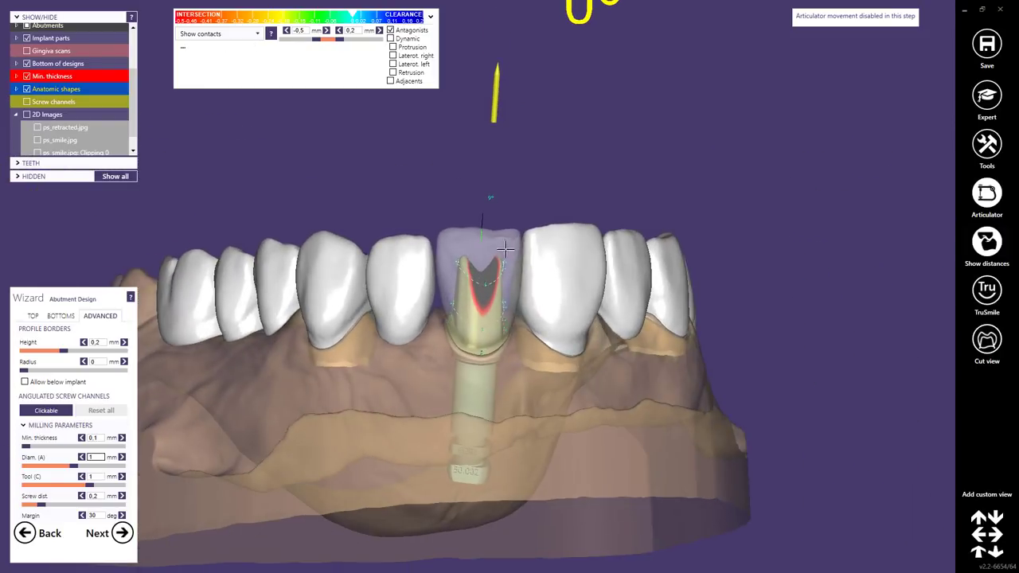
right_click(436, 149)
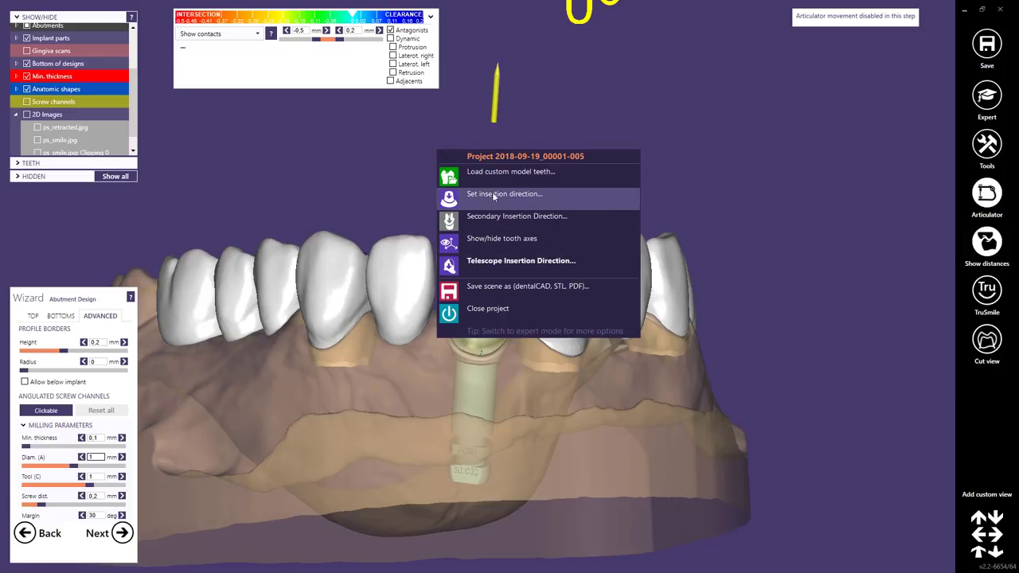
click(492, 194)
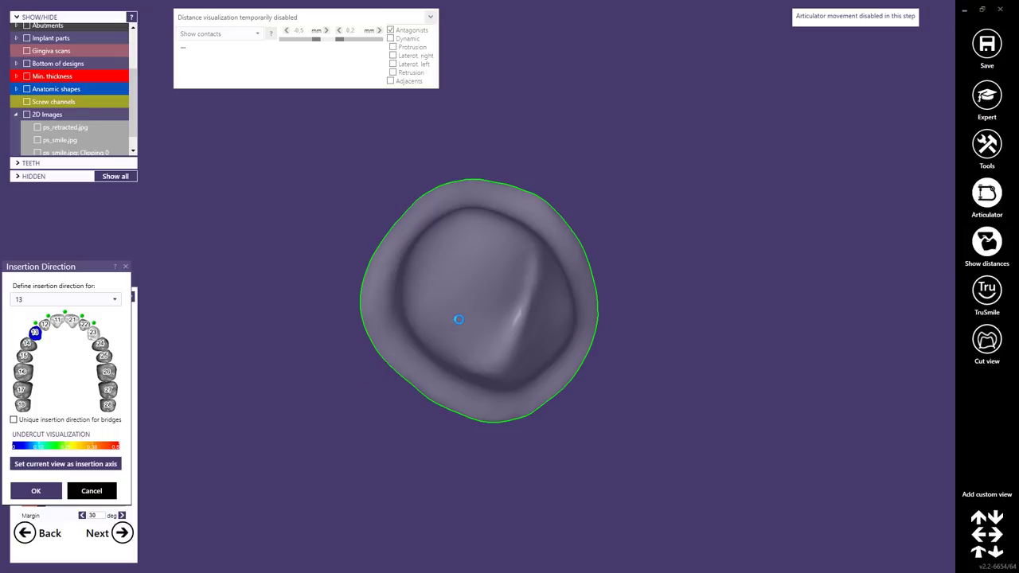
click(91, 490)
Adjust the secondary insertion direction for tooth 21 by tilting its axis slightly and setting the current view as insertion axis.
right_click(445, 171)
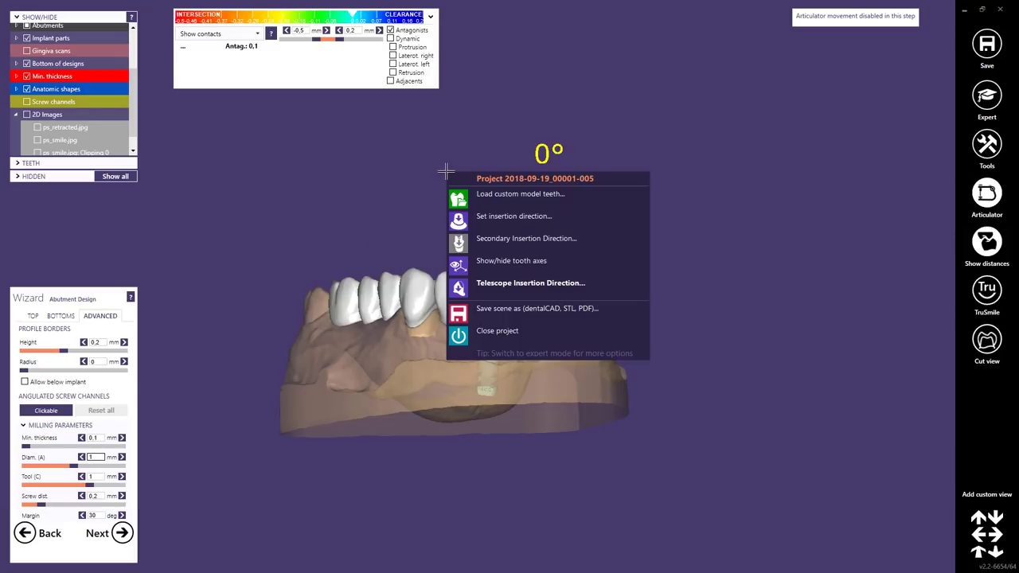
click(507, 240)
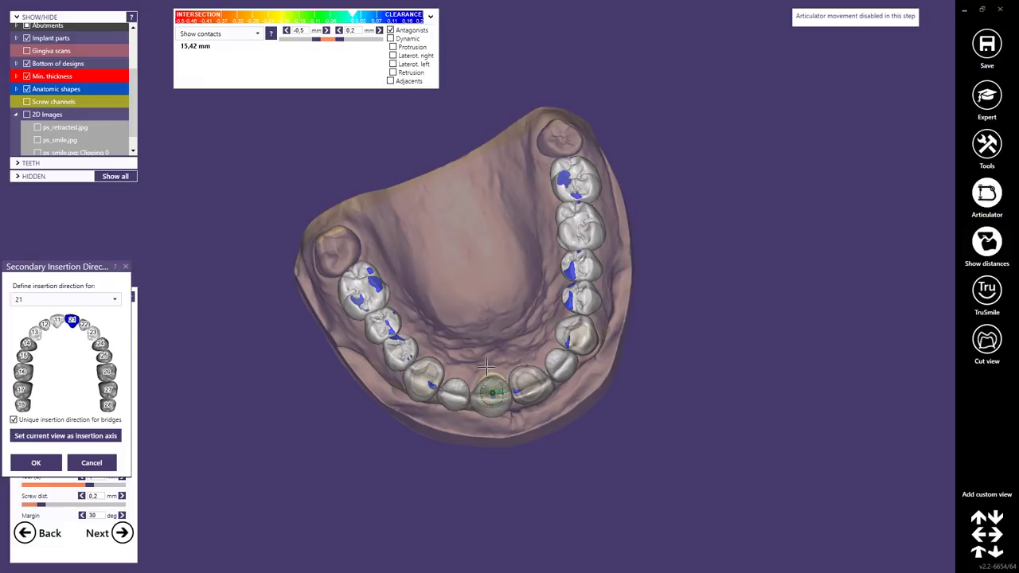
scroll(487, 367, up, 3)
right_drag(486, 372, 504, 318)
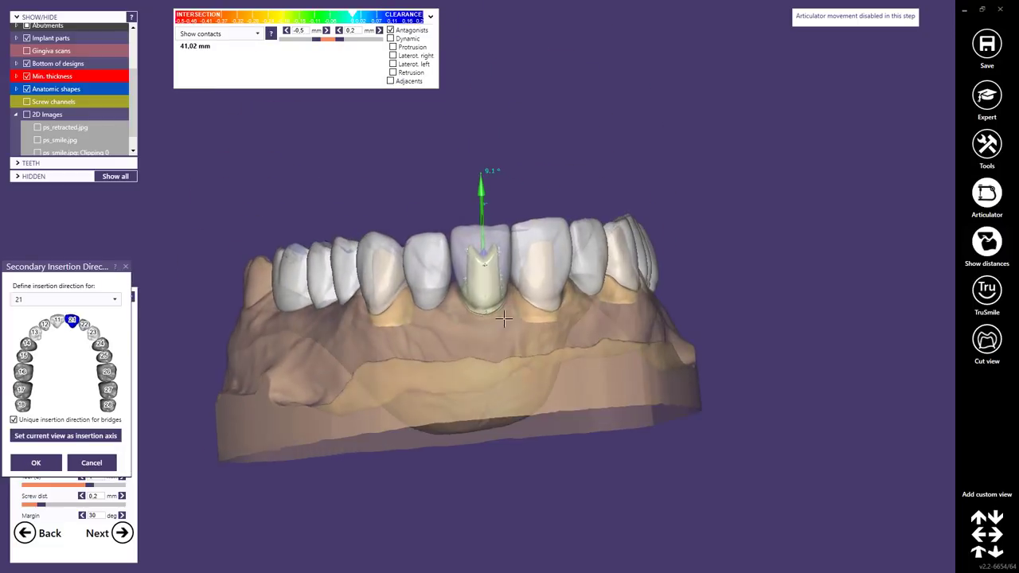
scroll(497, 286, up, 5)
drag(472, 116, 465, 116)
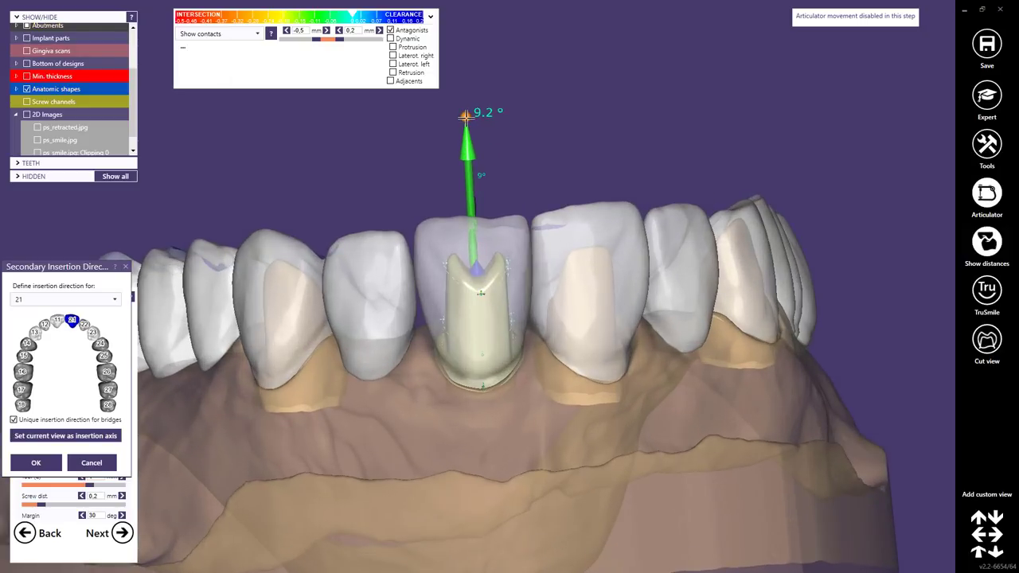
click(70, 437)
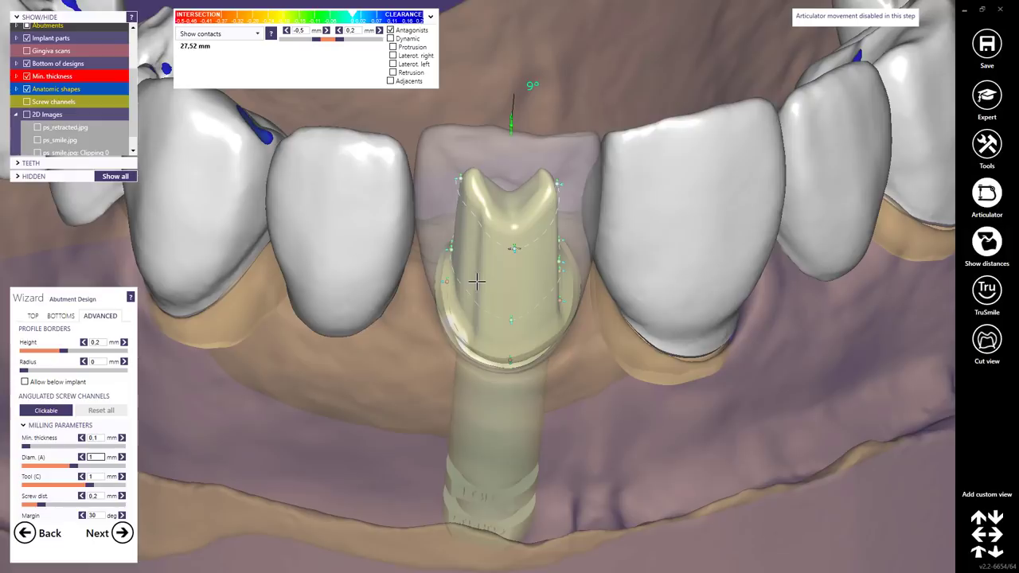
Fine-tune the abutment's palatal corner facing the adjacent central incisor by moving its control point slightly.
middle_click(477, 282)
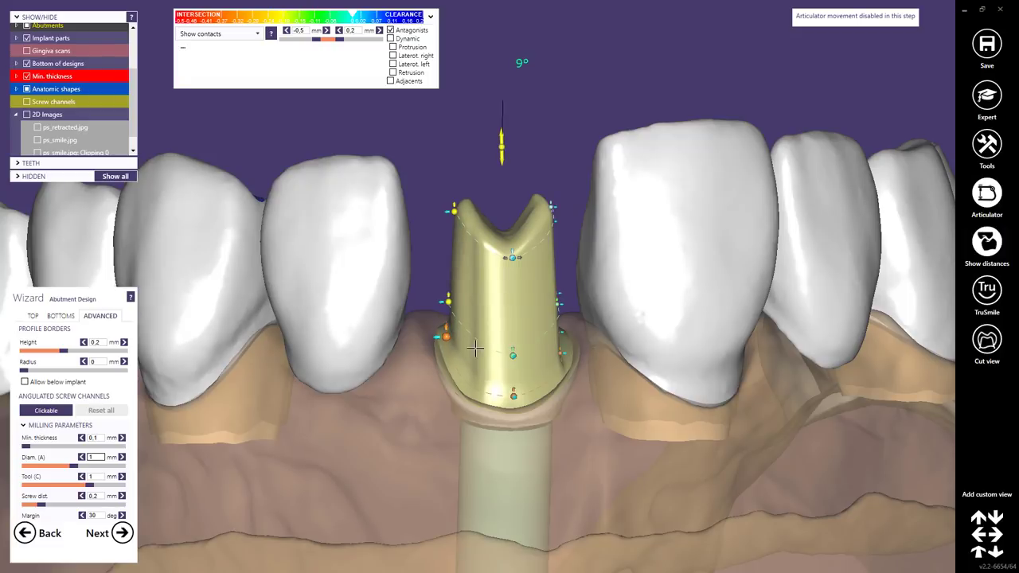
right_drag(475, 348, 475, 348)
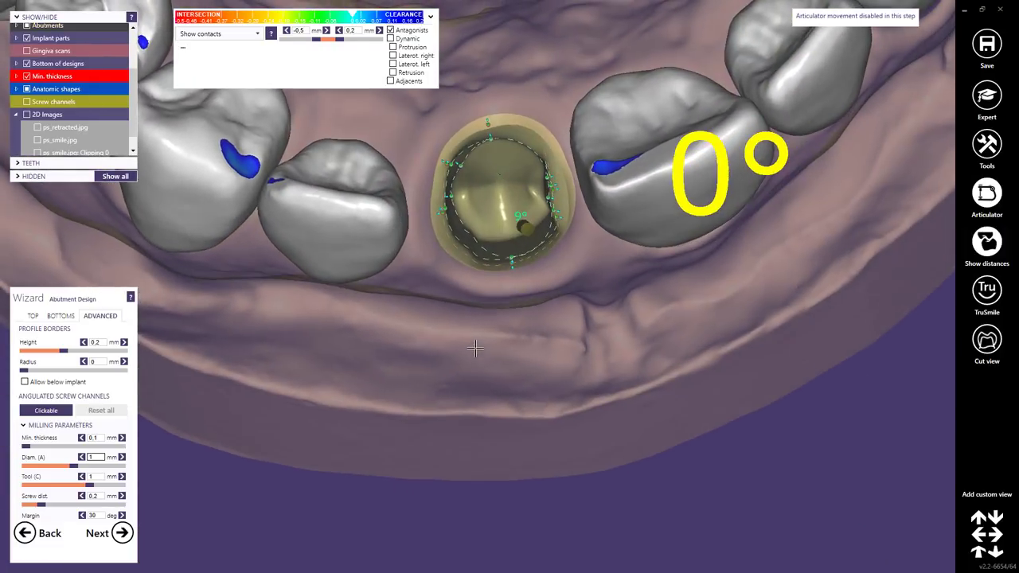
scroll(527, 256, up, 3)
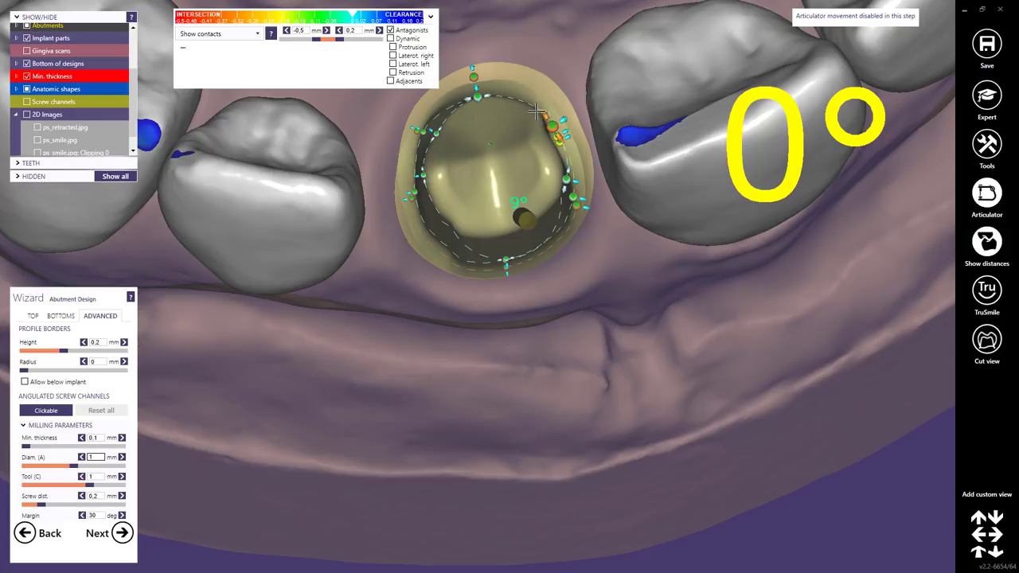
drag(537, 111, 540, 118)
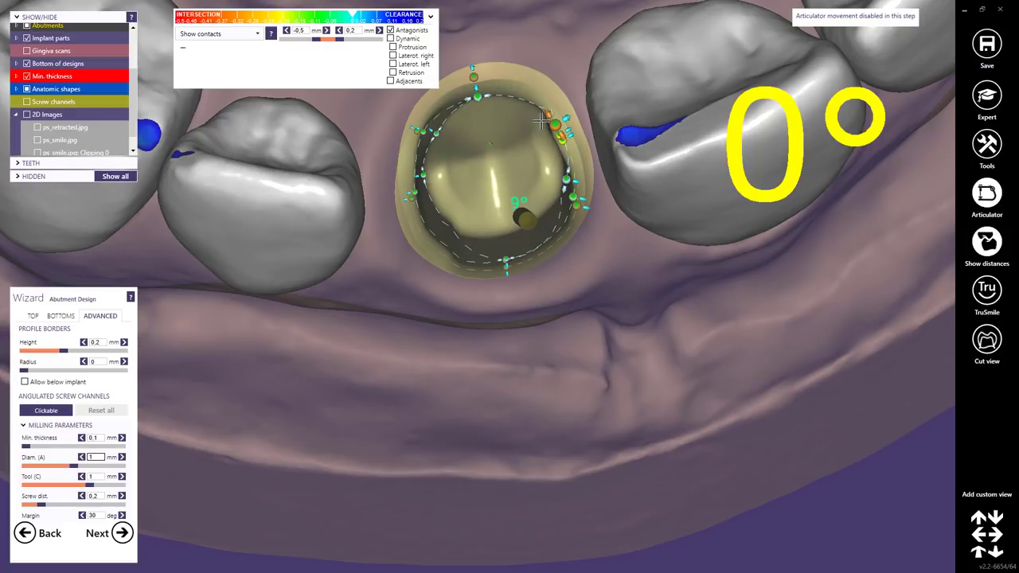
right_drag(547, 139, 566, 253)
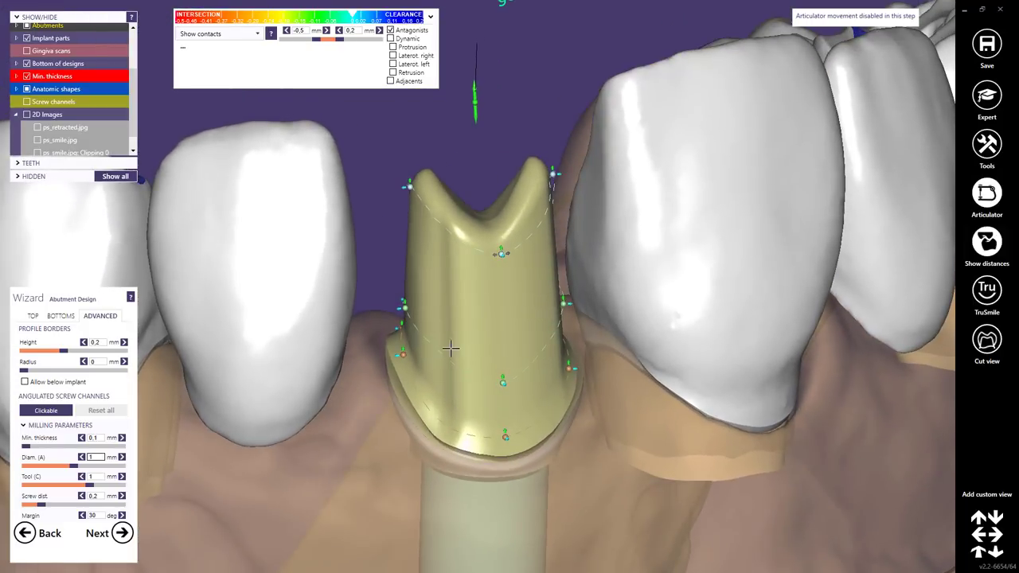
ctrl+scroll(610, 200, down, 3)
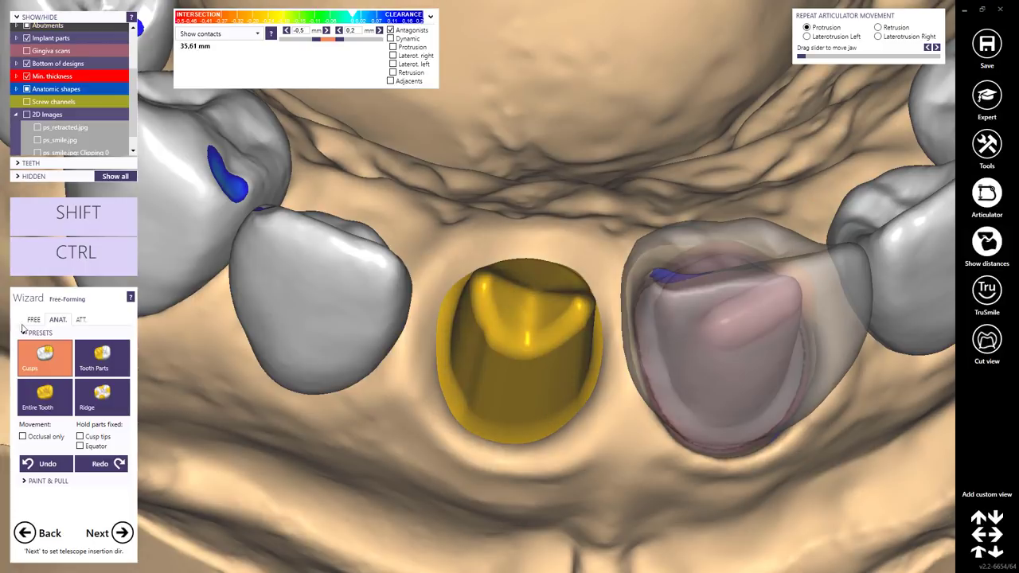
Fill the notch at the abutment's tip with material using free add/remove forming and a smaller brush.
click(34, 319)
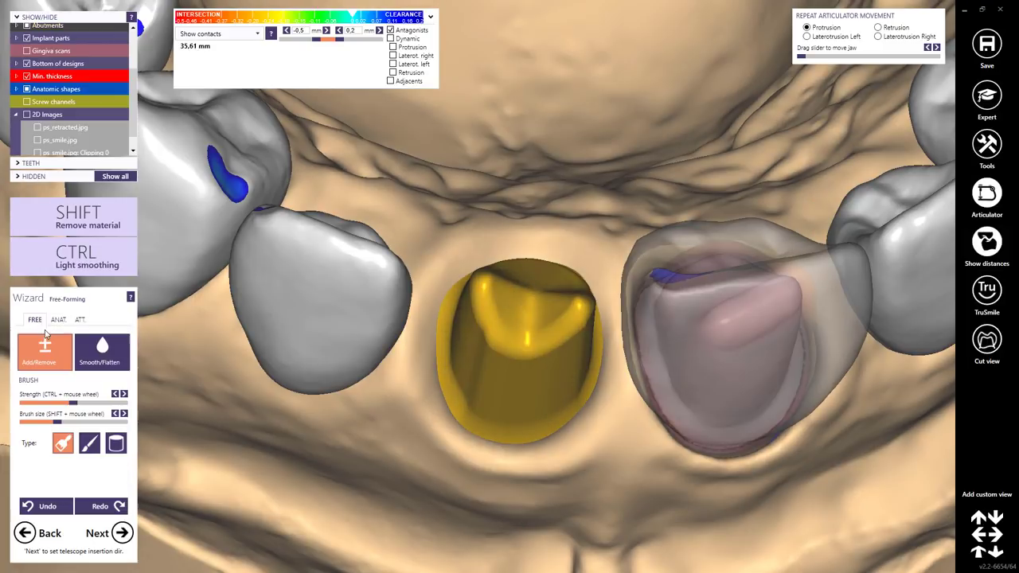
shift+scroll(523, 315, down, 5)
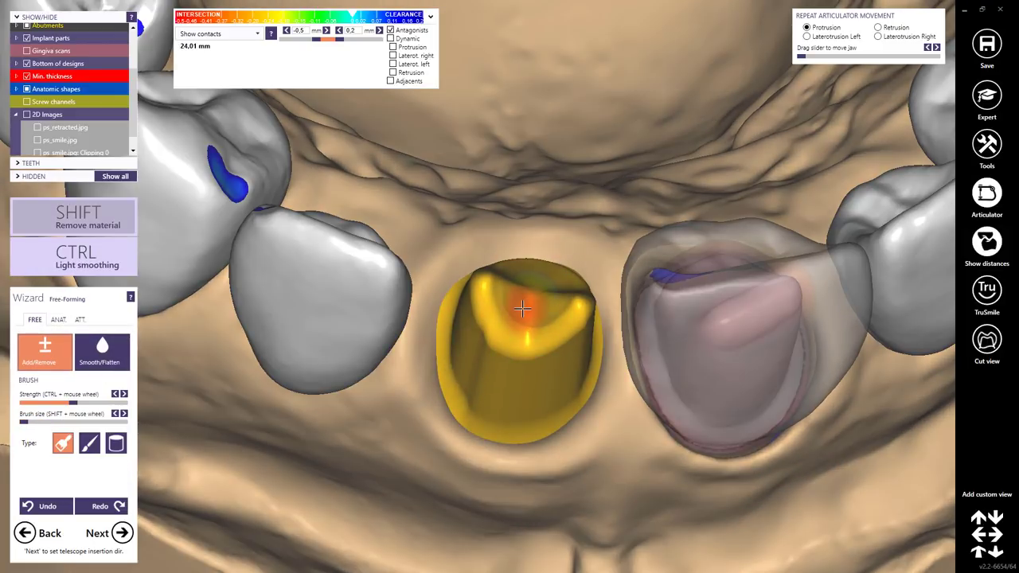
mouse_move(528, 300)
mouse_down()
mouse_move(519, 300)
mouse_move(530, 303)
mouse_up()
mouse_move(530, 304)
right_down()
mouse_move(530, 319)
mouse_move(534, 306)
right_up()
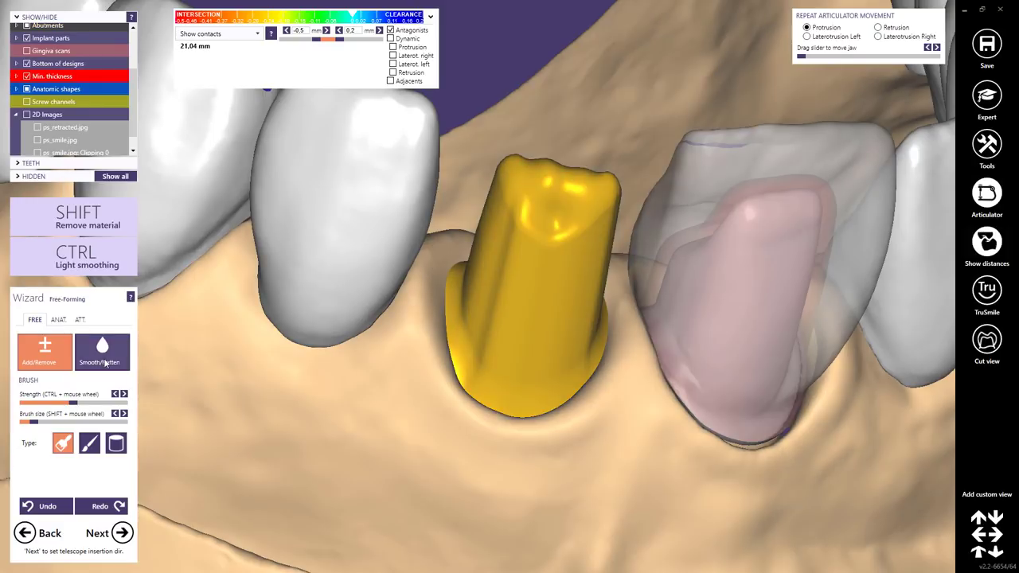
Smooth the abutment's filled tip with the second brush type at maximum size, and flatten its upper labial surface.
click(106, 362)
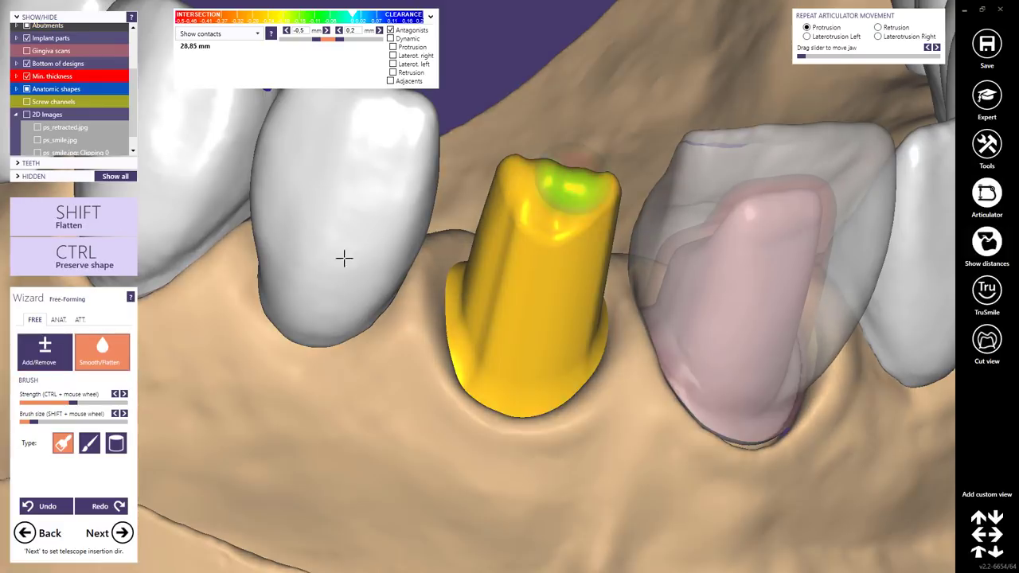
click(90, 446)
shift+scroll(527, 158, up, 10)
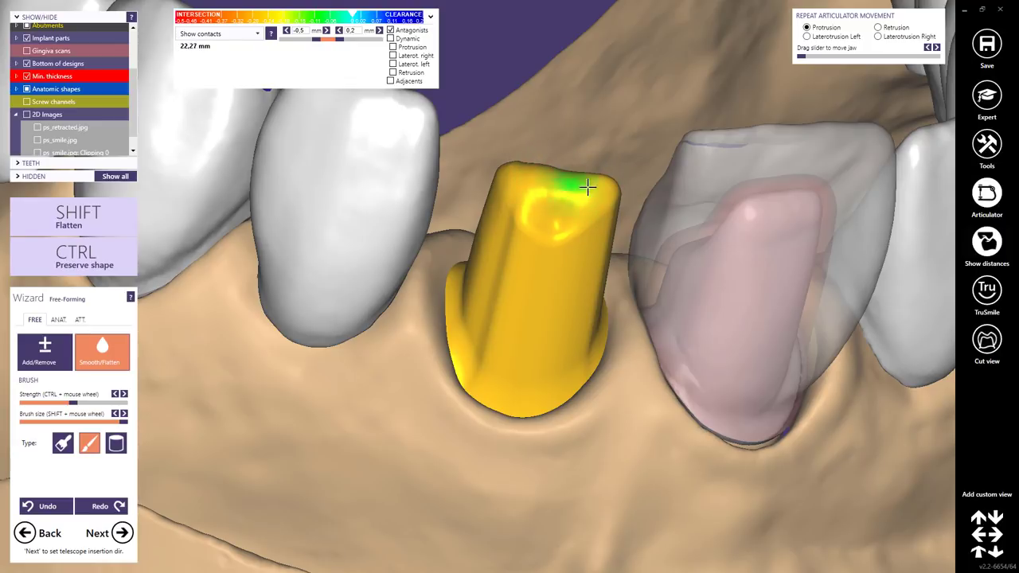
right_drag(597, 191, 565, 177)
shift+drag(564, 177, 558, 159)
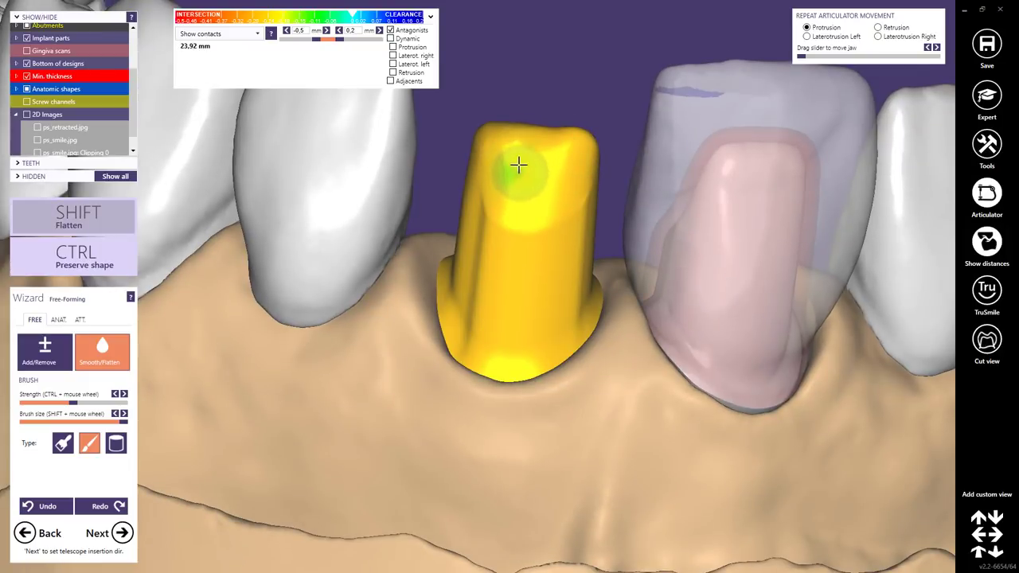
Reduce the brush size slightly and flatten the abutment's labial face to blend the filled area into the wall.
right_drag(531, 248, 534, 223)
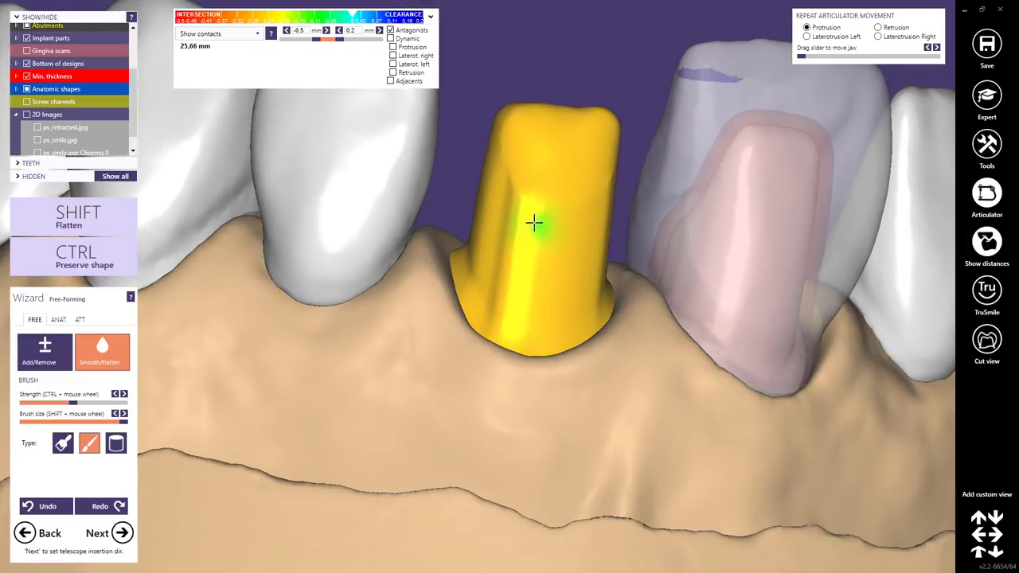
shift+scroll(540, 156, down, 2)
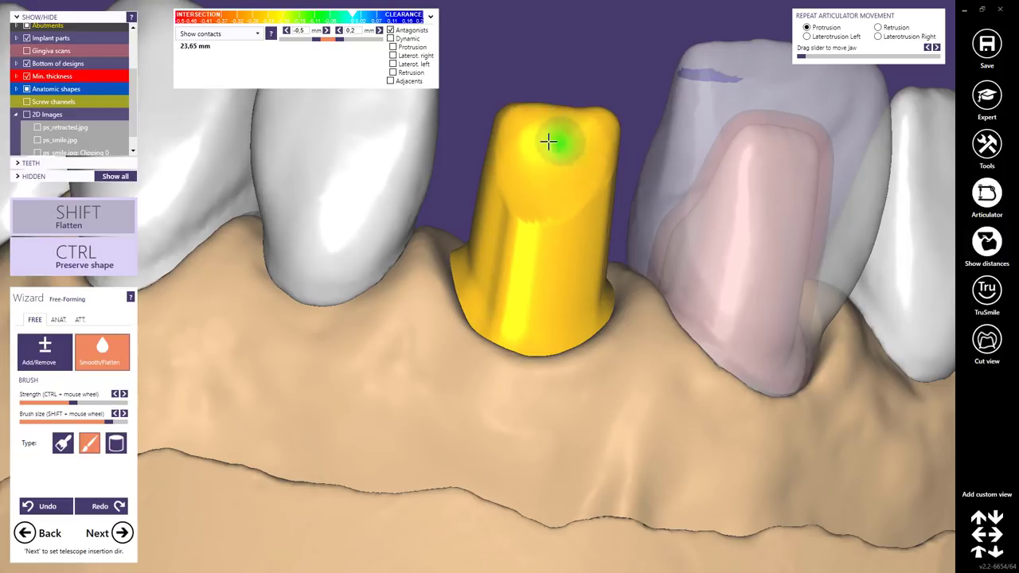
mouse_move(569, 172)
right_down()
mouse_move(557, 175)
mouse_move(565, 183)
right_up()
mouse_move(564, 176)
shift+mouse_down()
mouse_move(531, 212)
mouse_move(503, 200)
shift+mouse_up()
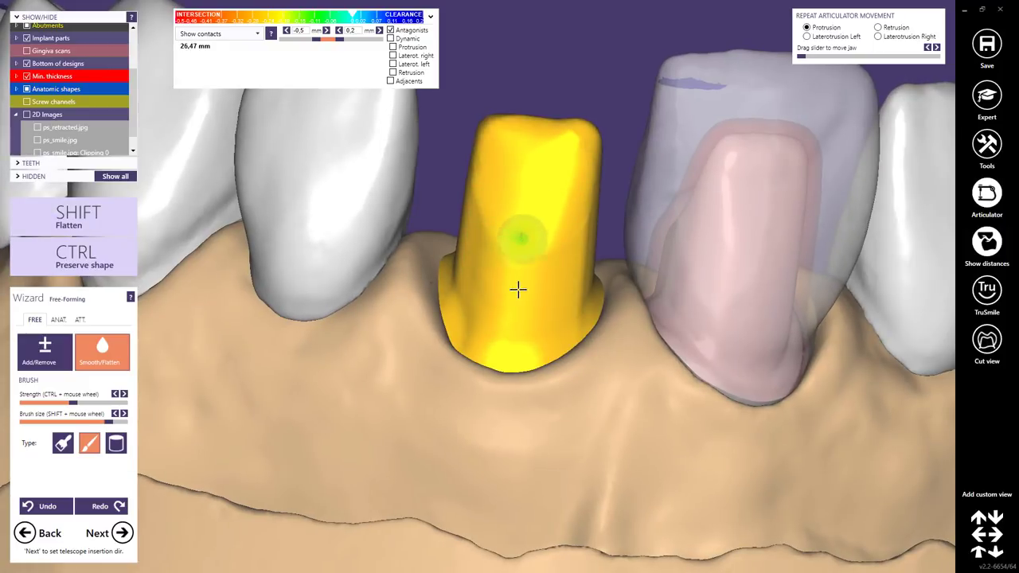
mouse_move(525, 179)
right_down()
mouse_move(544, 175)
mouse_move(535, 180)
right_up()
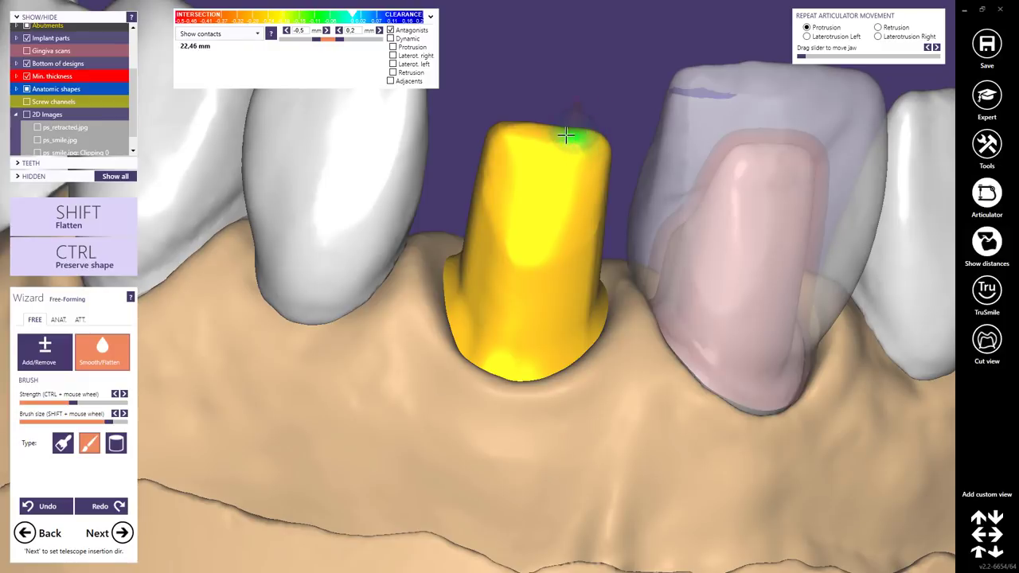
Flatten the abutment's palatal surface and smooth its side edge toward the tip.
mouse_move(559, 137)
right_down()
mouse_move(536, 209)
mouse_move(535, 200)
right_up()
scroll(512, 207, up, 3)
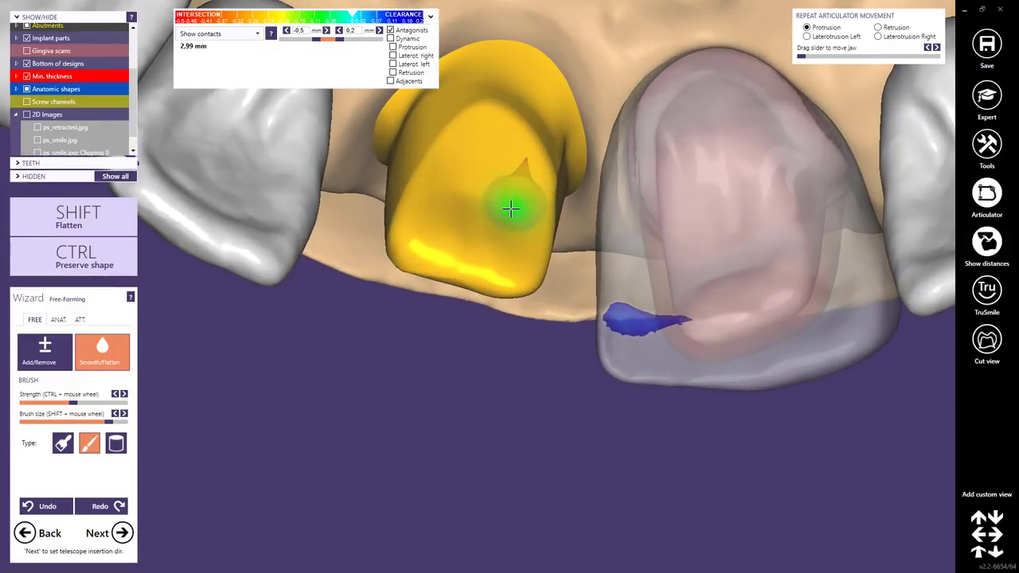
mouse_move(449, 230)
shift+mouse_down()
mouse_move(485, 227)
mouse_move(462, 220)
mouse_move(502, 257)
mouse_move(507, 207)
mouse_move(462, 207)
mouse_move(481, 223)
shift+mouse_up()
mouse_move(481, 223)
right_down()
mouse_move(495, 200)
mouse_move(499, 213)
right_up()
mouse_move(560, 178)
mouse_down()
mouse_move(574, 132)
mouse_move(544, 166)
mouse_move(529, 259)
mouse_up()
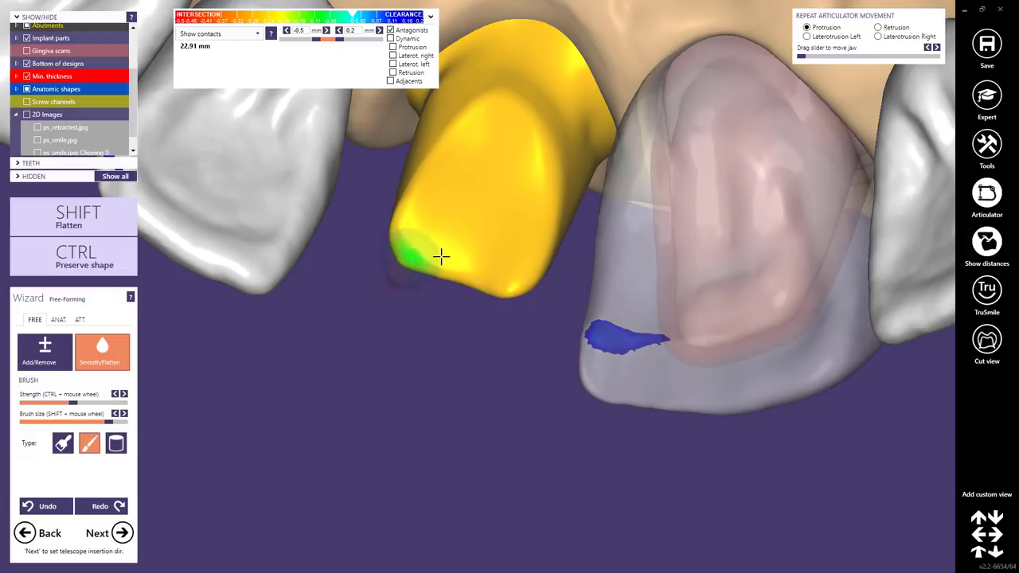
Lengthen the yellow abutment by pulling its incisal tip upward with the anatomic Tooth Parts preset.
mouse_move(459, 256)
right_down()
mouse_move(449, 277)
mouse_move(450, 257)
mouse_move(502, 297)
mouse_move(493, 332)
mouse_move(497, 312)
right_up()
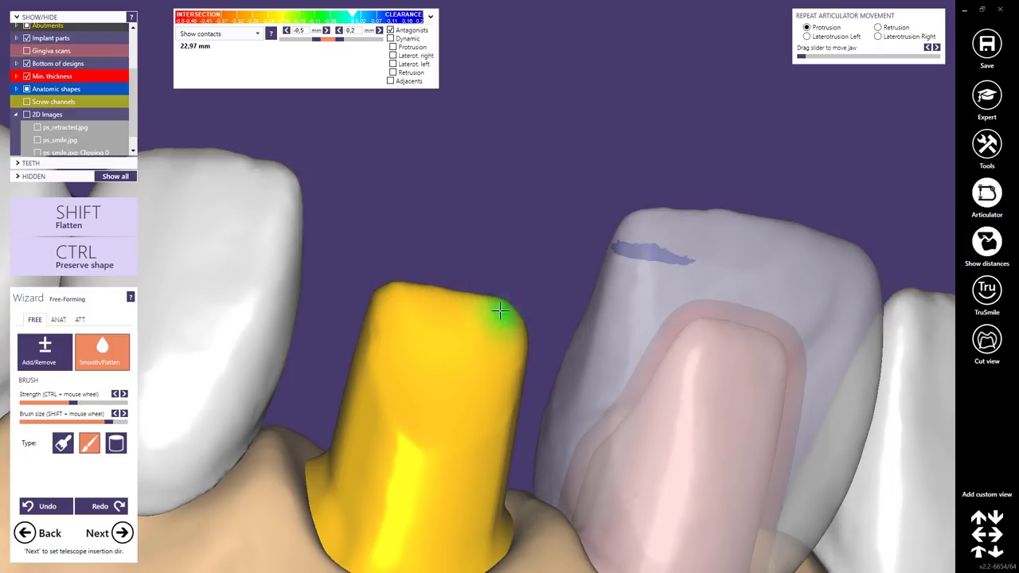
scroll(425, 309, down, 3)
mouse_move(430, 310)
right_down()
mouse_move(443, 316)
mouse_move(437, 320)
right_up()
click(58, 320)
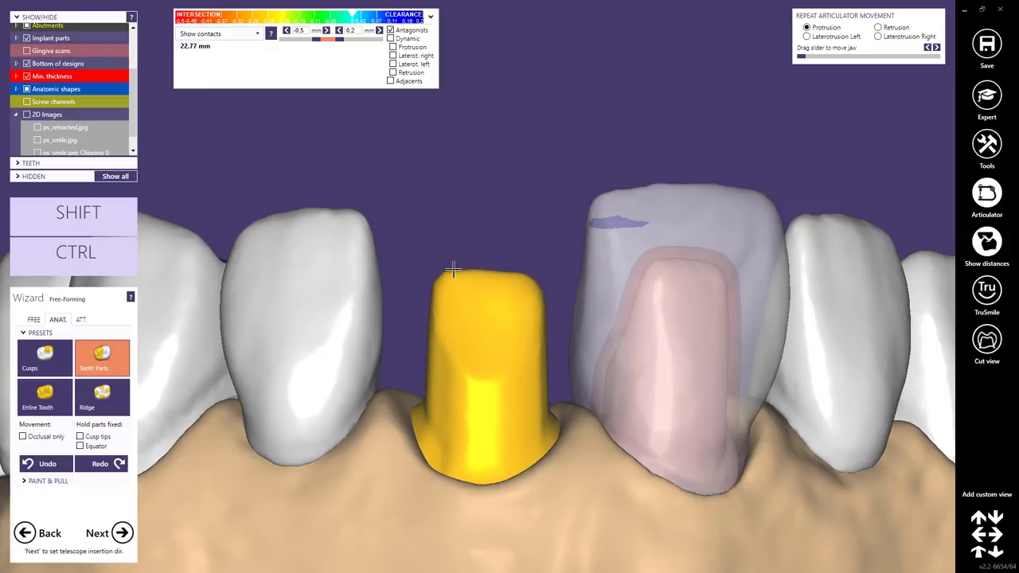
drag(517, 274, 518, 255)
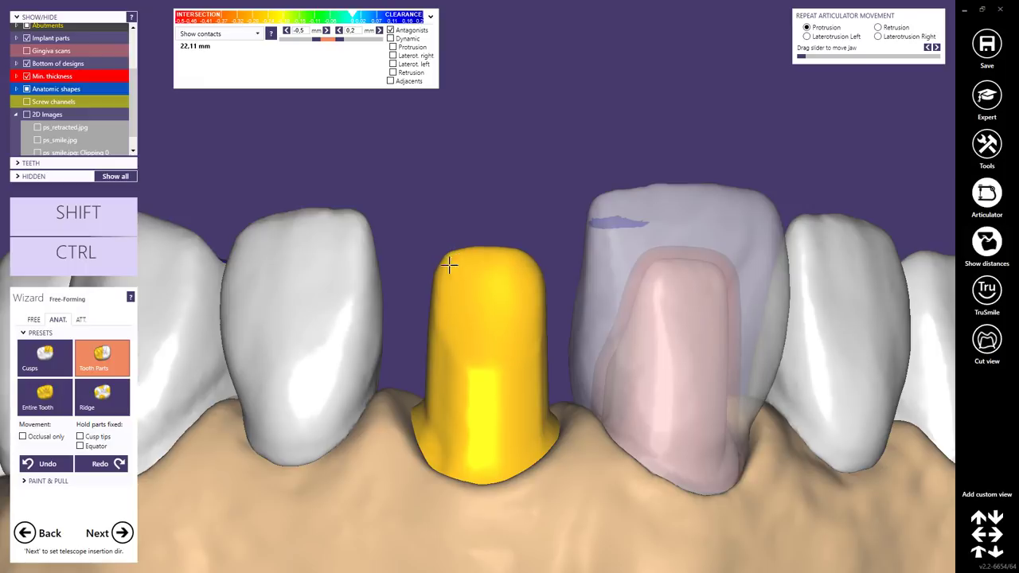
Show all anatomic shapes over the abutments and finish free-forming to continue to the telescope insertion direction.
scroll(488, 302, down, 3)
right_drag(488, 302, 484, 298)
click(27, 89)
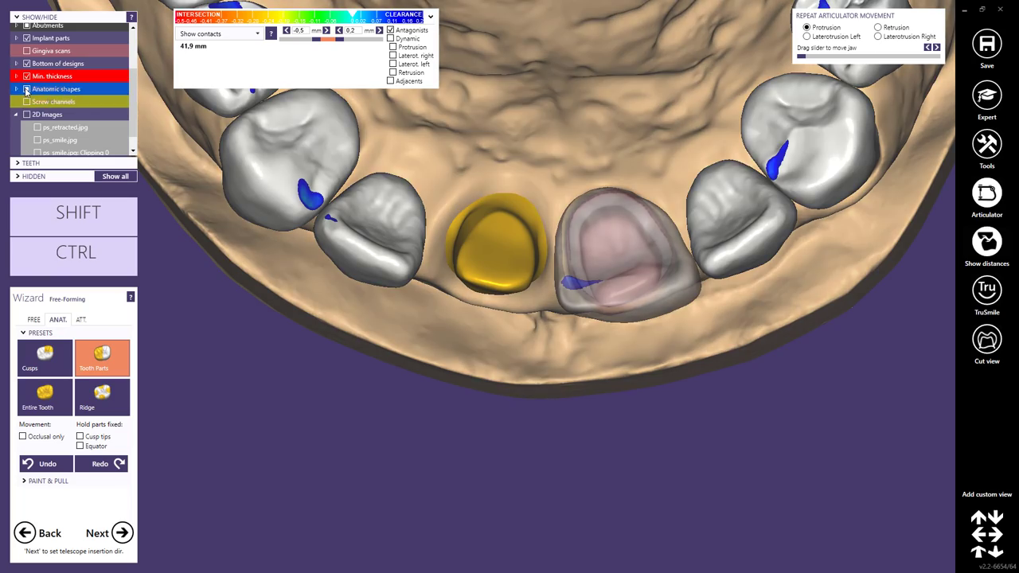
click(26, 90)
click(26, 90)
mouse_move(493, 384)
right_down()
mouse_move(495, 372)
mouse_move(491, 384)
right_up()
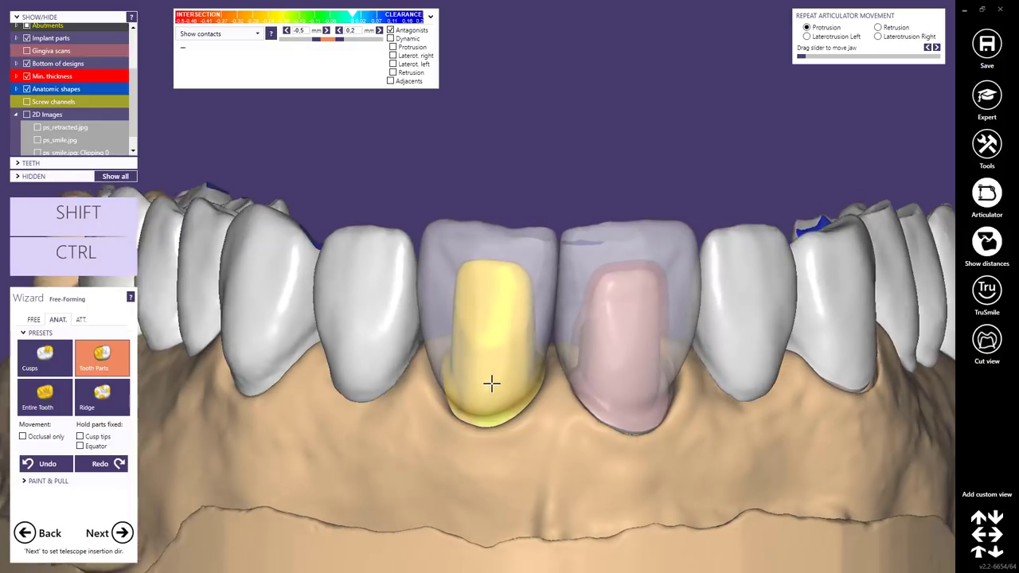
click(121, 532)
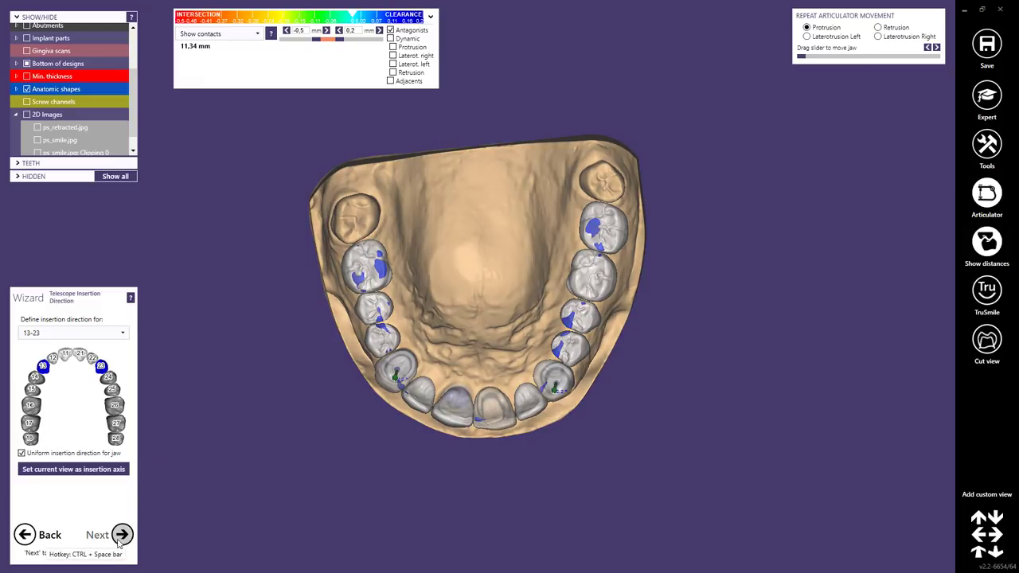
Hide the anatomic shapes and set an occlusal view of the jaw as the uniform insertion axis for telescopes 13-23.
click(26, 89)
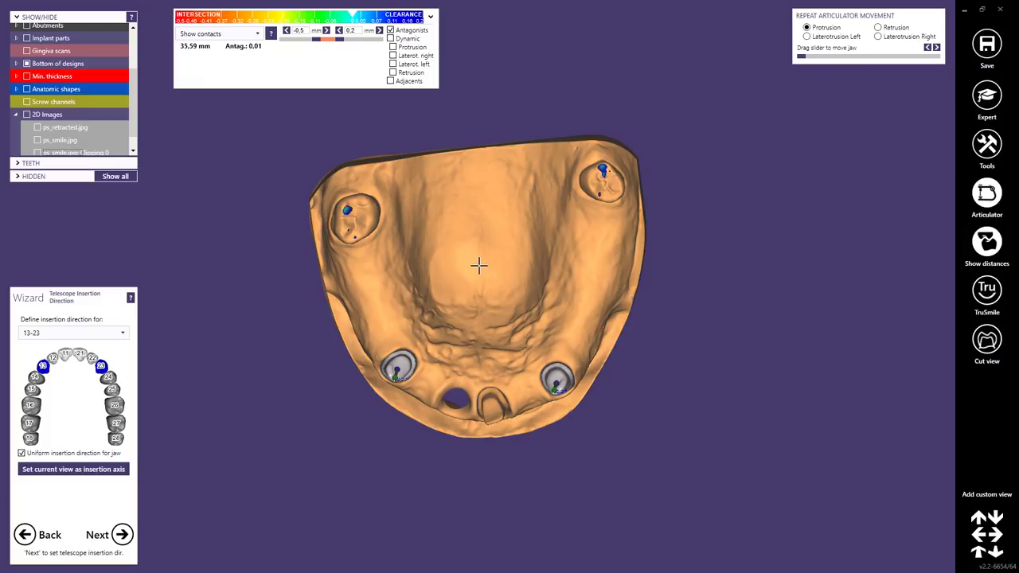
right_drag(479, 266, 484, 266)
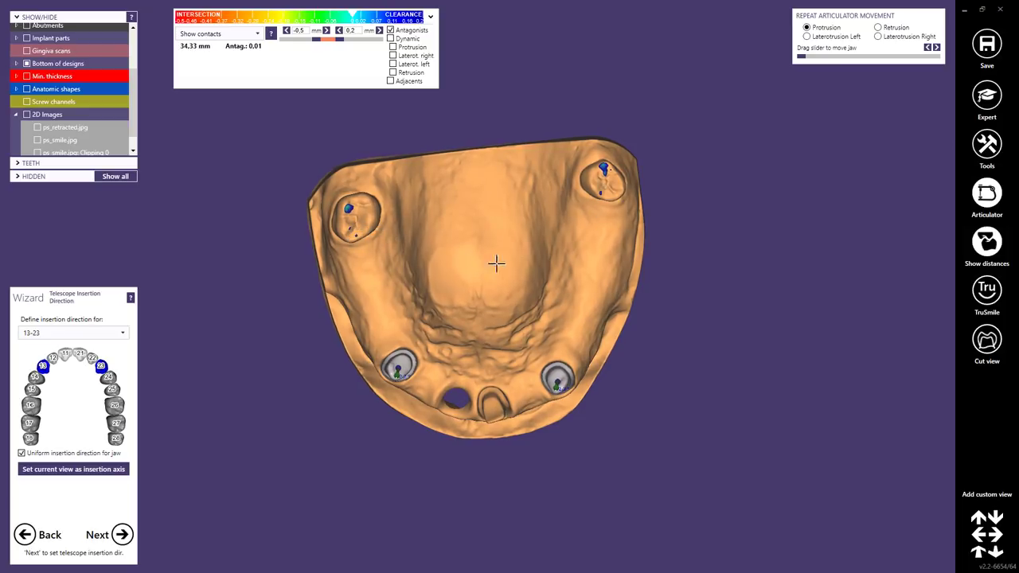
right_drag(496, 263, 458, 280)
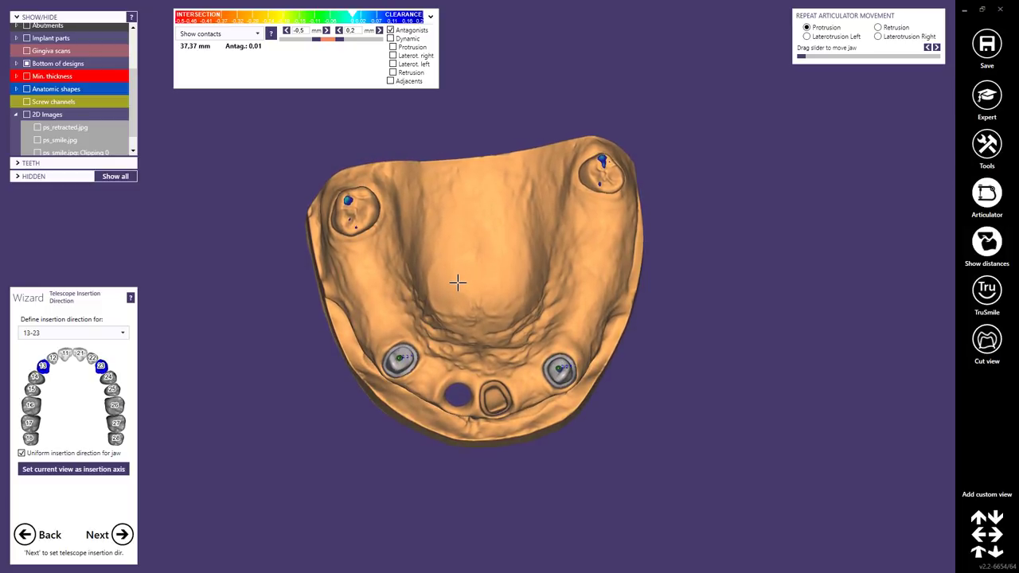
scroll(458, 282, up, 5)
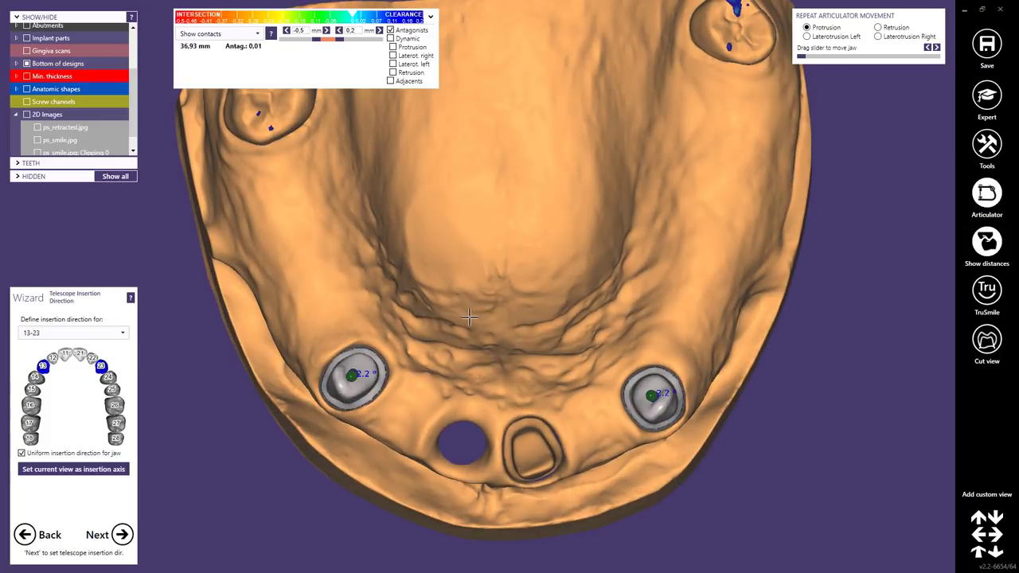
right_drag(469, 316, 469, 318)
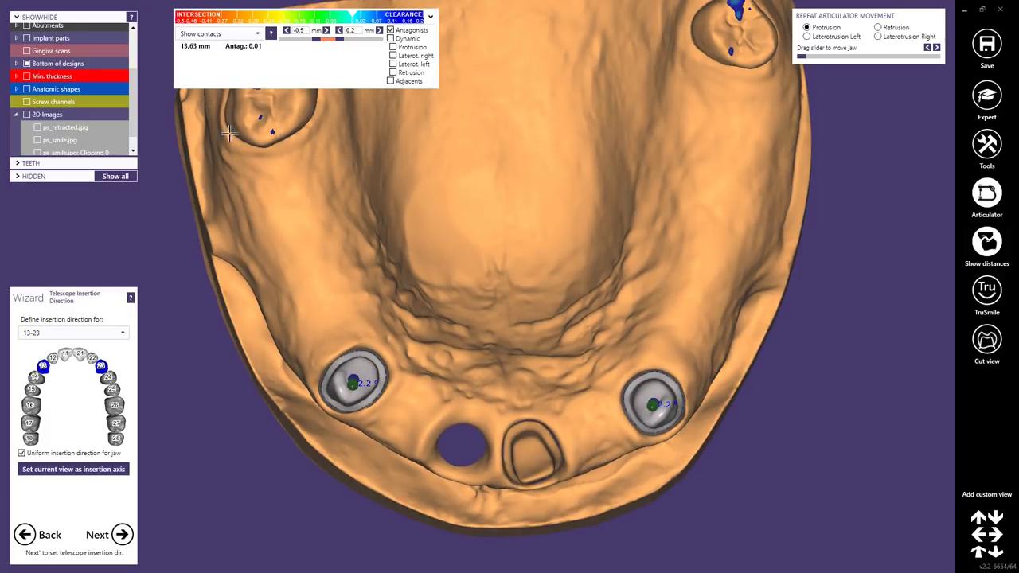
right_drag(476, 210, 472, 211)
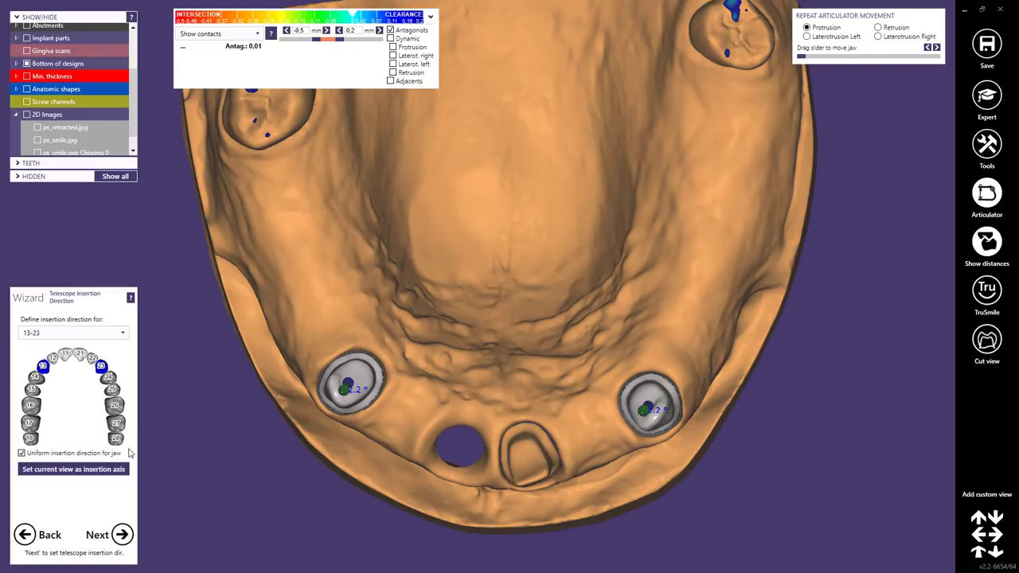
click(103, 473)
Tilt the telescopes' insertion direction arrow slightly and accept it to generate the primary telescopes on teeth 13 and 23.
scroll(562, 386, down, 3)
right_drag(563, 387, 553, 363)
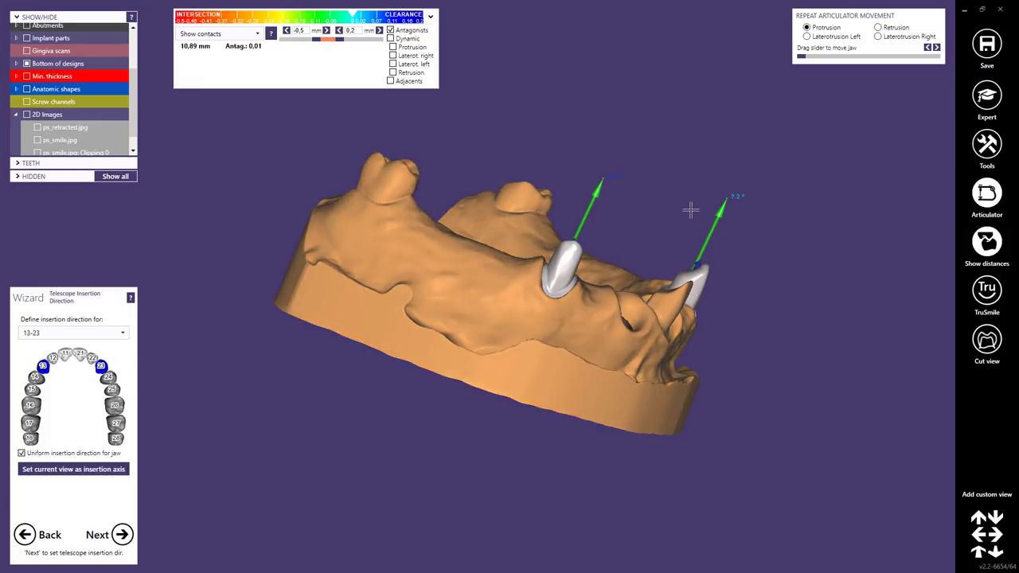
scroll(690, 209, up, 3)
drag(558, 163, 552, 167)
scroll(602, 351, down, 3)
right_drag(602, 350, 607, 340)
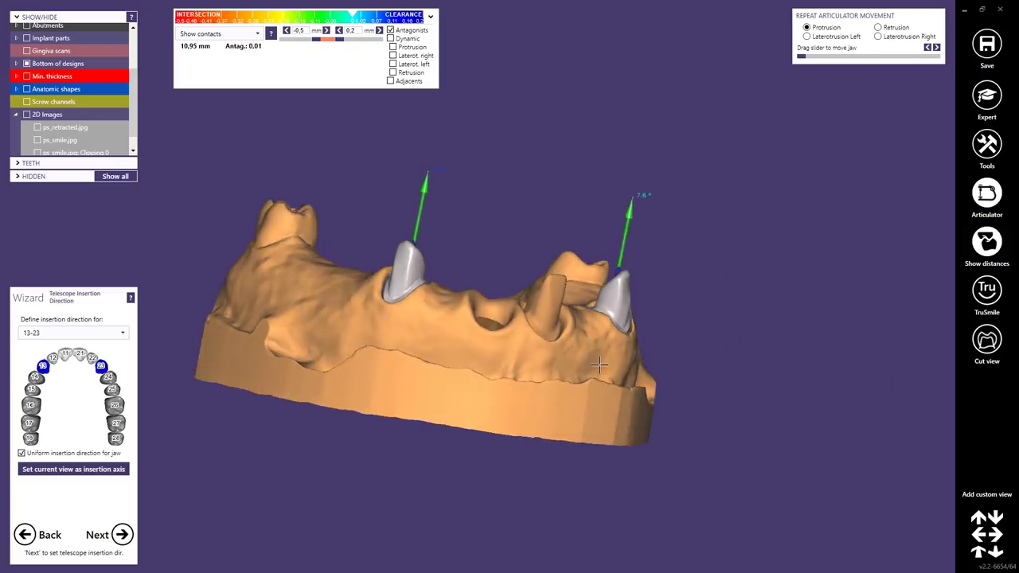
click(122, 536)
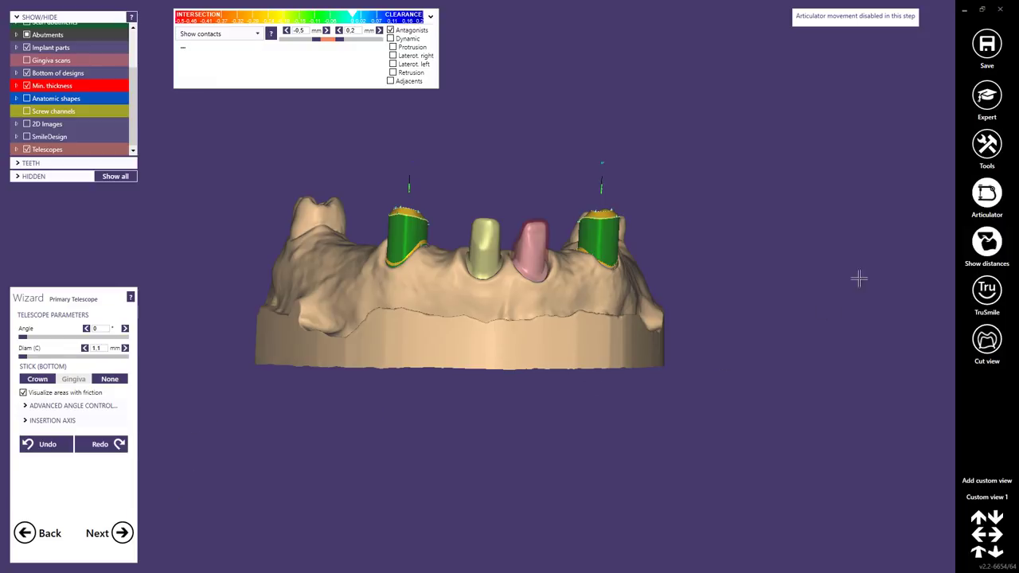
Turn off the distance display and raise the palatal lower edge of the tooth 13 telescope's parallel wall.
click(987, 248)
middle_drag(697, 271, 589, 285)
scroll(591, 302, down, 5)
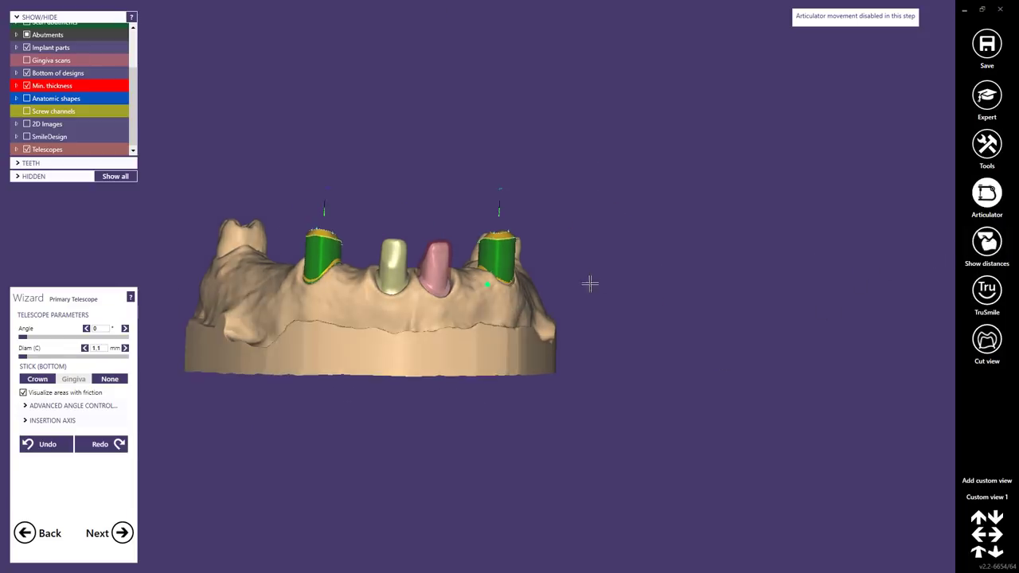
right_drag(591, 303, 515, 303)
scroll(515, 303, up, 5)
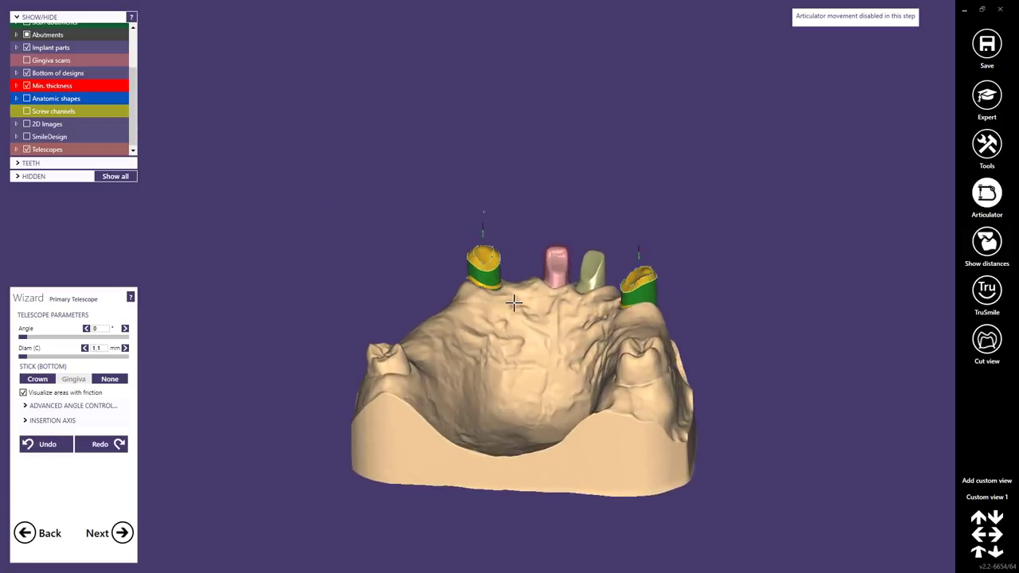
scroll(507, 297, up, 5)
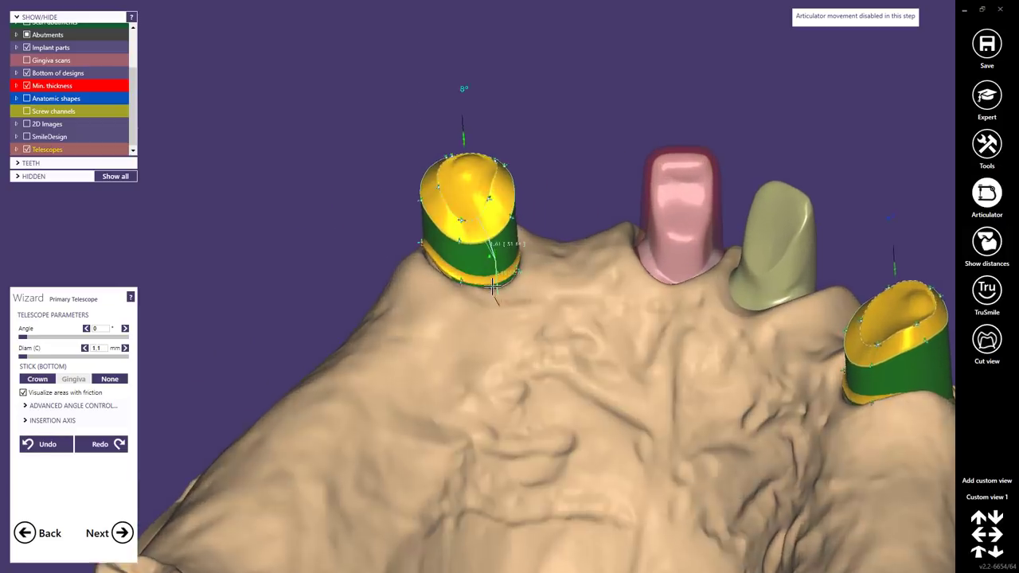
scroll(492, 287, up, 2)
mouse_move(481, 289)
right_down()
mouse_move(489, 314)
mouse_move(479, 277)
right_up()
scroll(473, 272, up, 4)
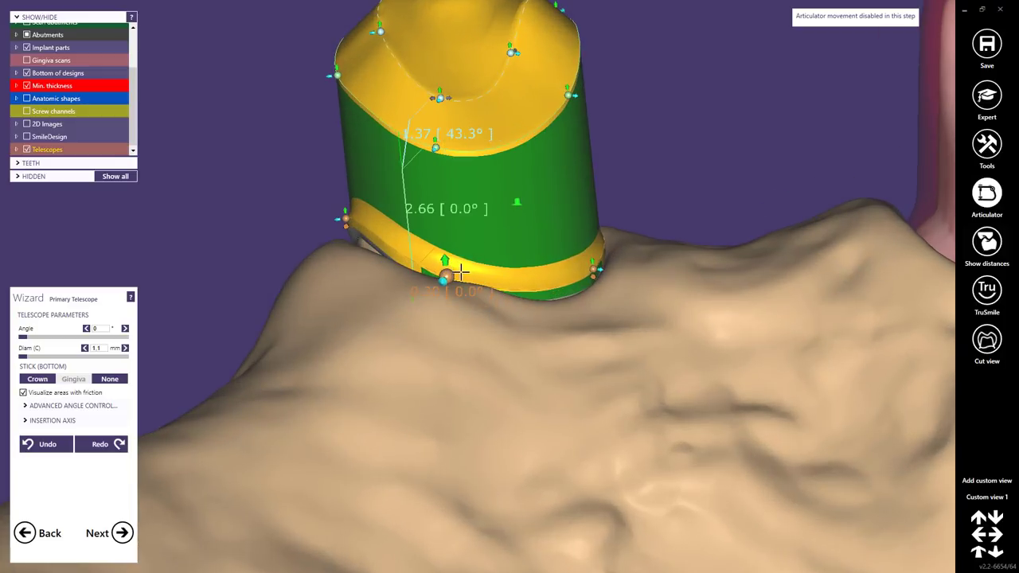
drag(446, 269, 444, 234)
right_drag(444, 234, 443, 251)
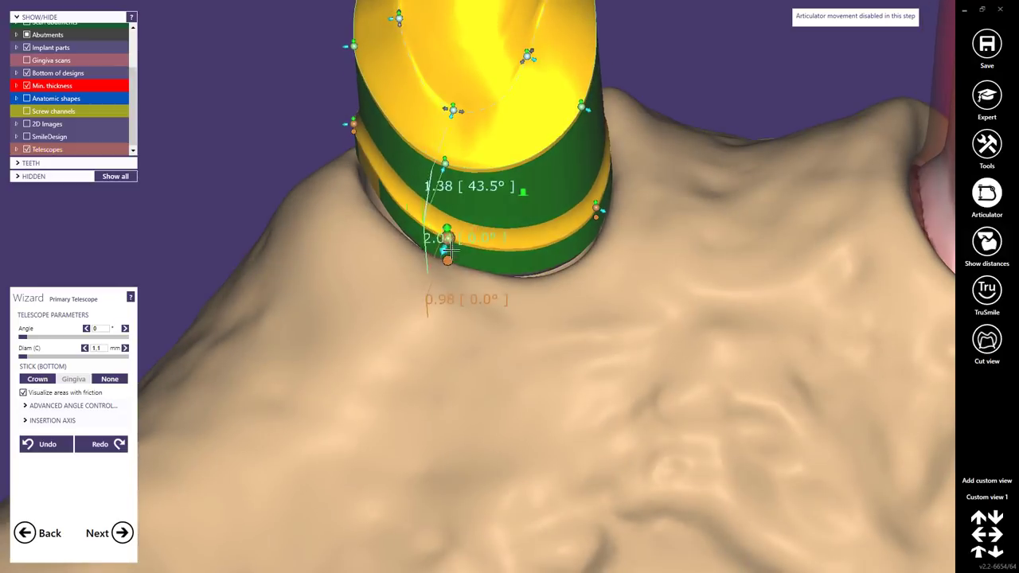
Flare the tooth 13 telescope's lower shoulder outward, and adjust the distal and mesial control points of its occlusal outline.
drag(442, 251, 441, 271)
mouse_move(441, 271)
right_down()
mouse_move(456, 260)
mouse_move(443, 256)
right_up()
scroll(482, 207, down, 3)
right_drag(482, 207, 453, 185)
drag(427, 180, 429, 185)
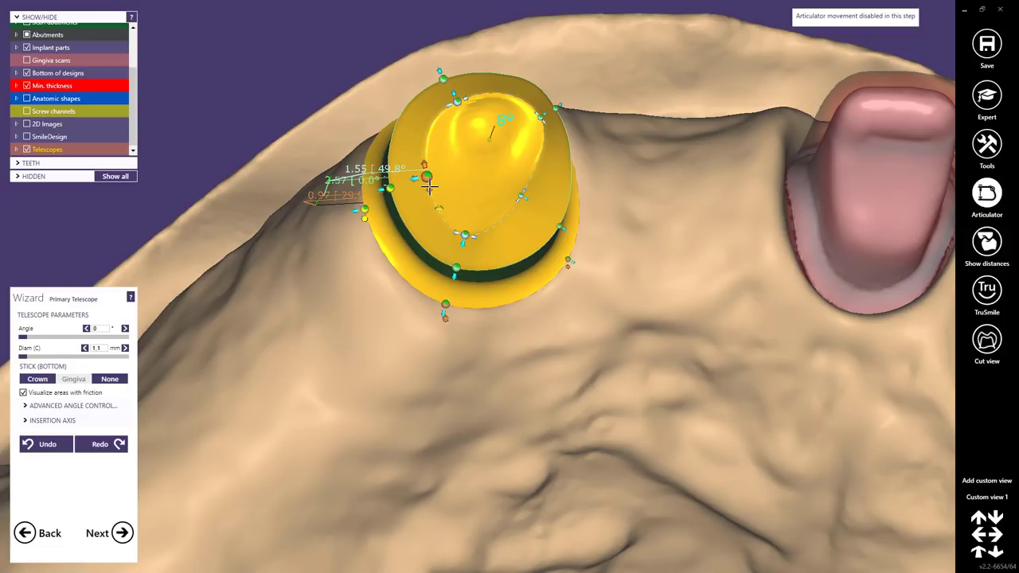
right_drag(561, 111, 554, 127)
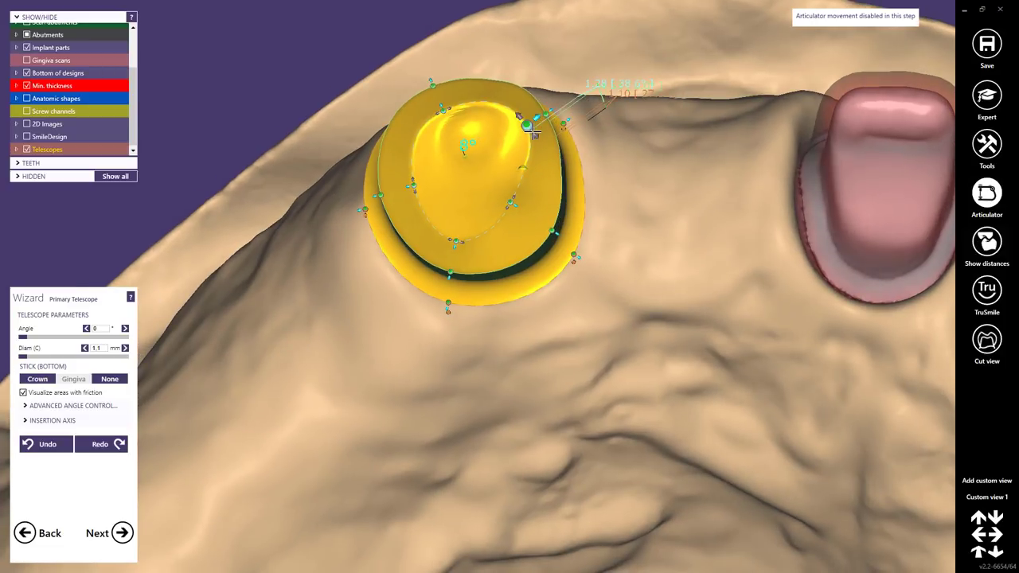
drag(532, 132, 540, 141)
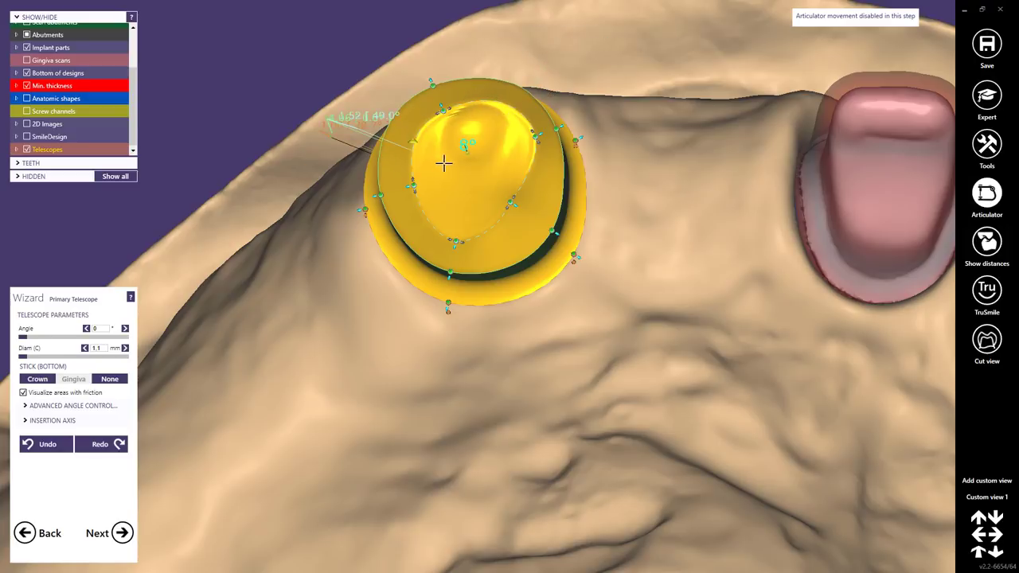
Pull the palatal upper wall edge of the tooth 13 telescope inward, and undo the last adjustment on its distal side.
right_drag(443, 163, 444, 221)
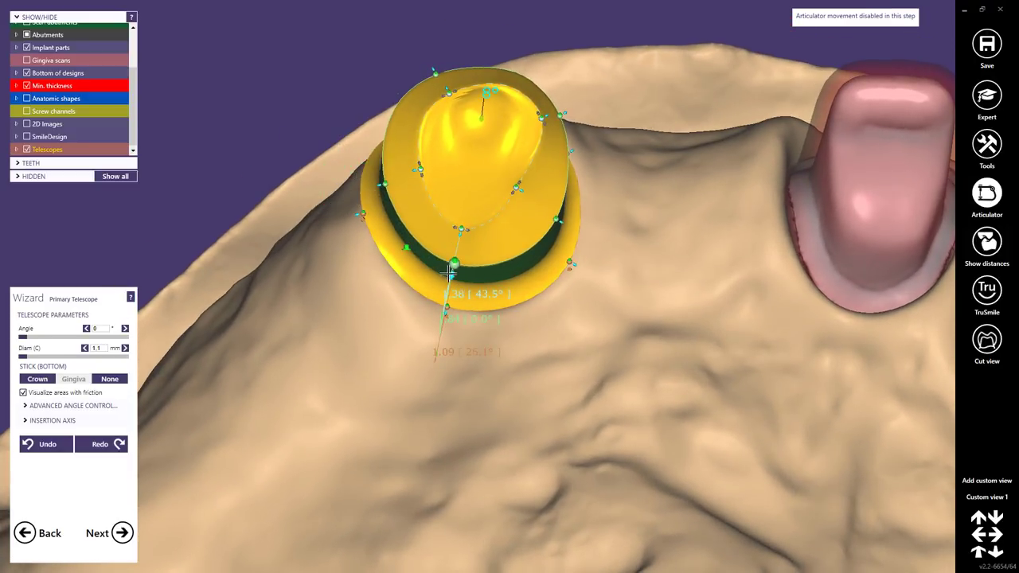
drag(452, 273, 453, 259)
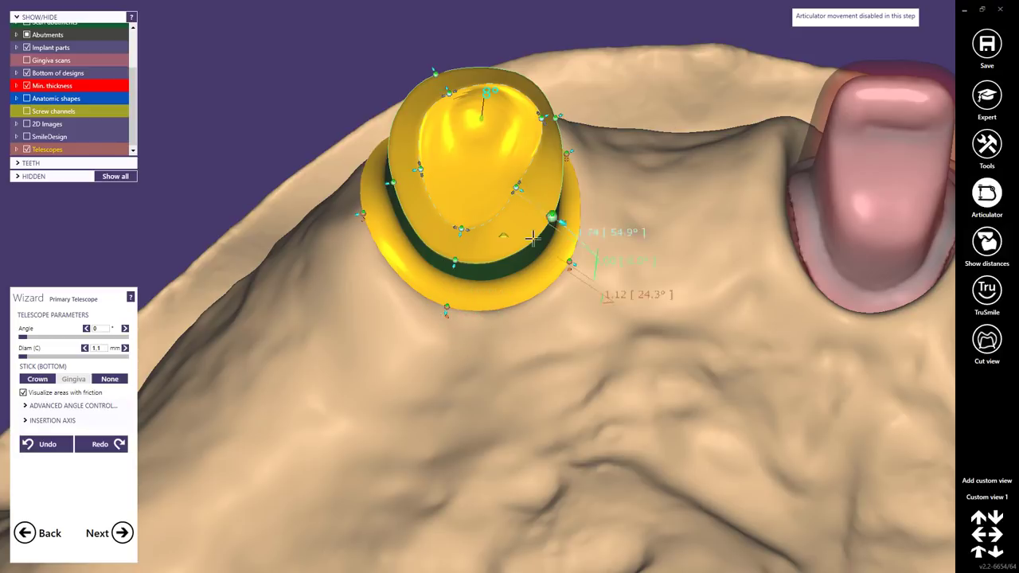
right_drag(527, 250, 385, 185)
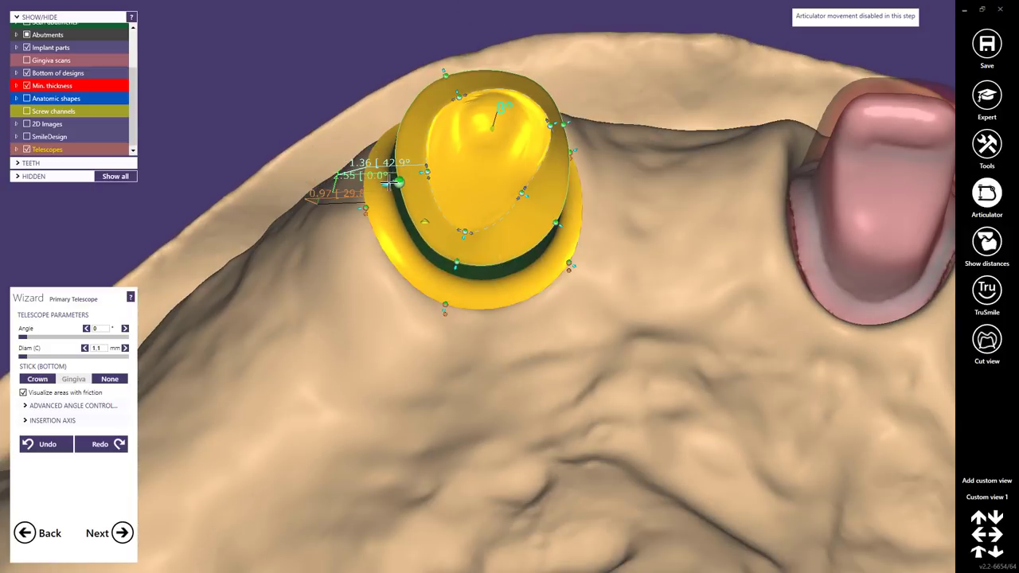
mouse_move(387, 184)
mouse_down()
mouse_move(392, 195)
mouse_move(396, 182)
mouse_up()
click(47, 445)
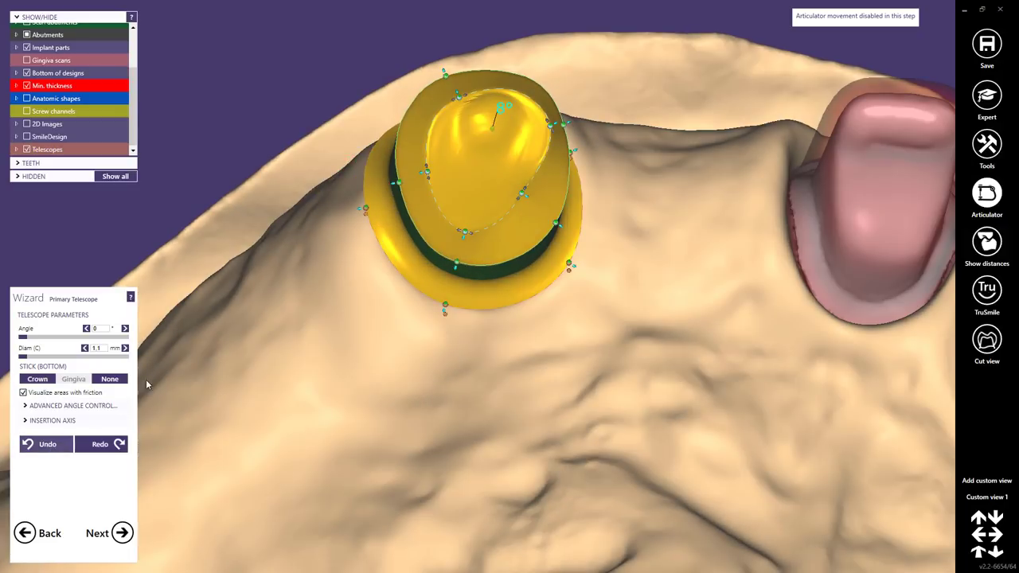
Widen the tooth 13 telescope's upper wall edge distally and palatally, adding a control point at the distopalatal corner.
drag(388, 184, 353, 198)
click(405, 237)
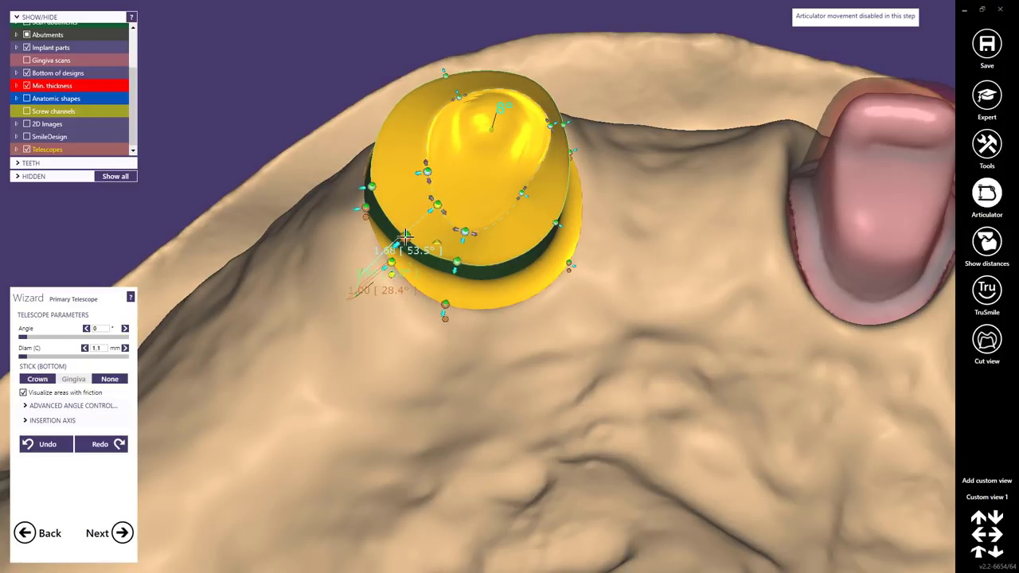
drag(405, 235, 382, 233)
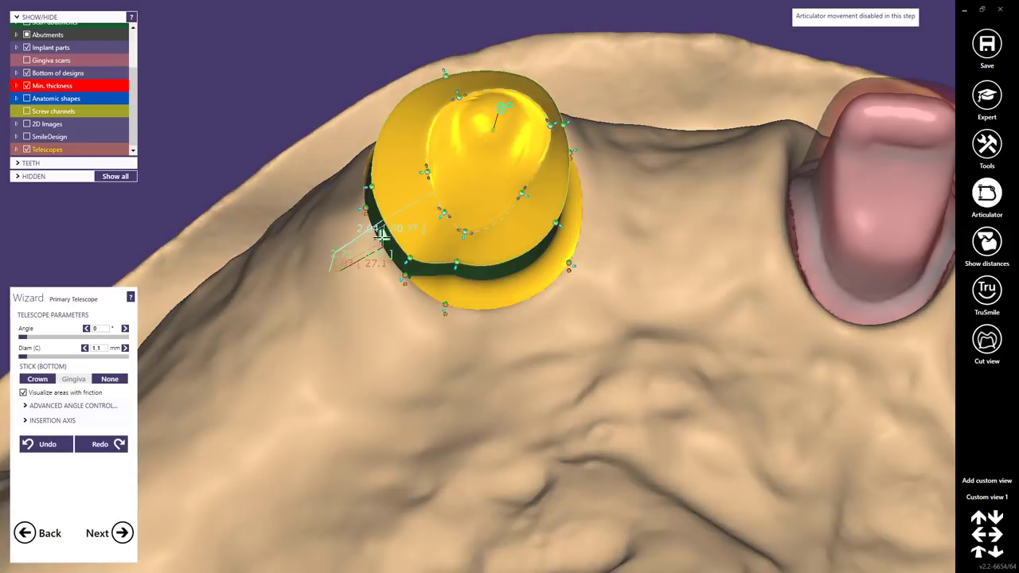
right_drag(382, 243, 387, 253)
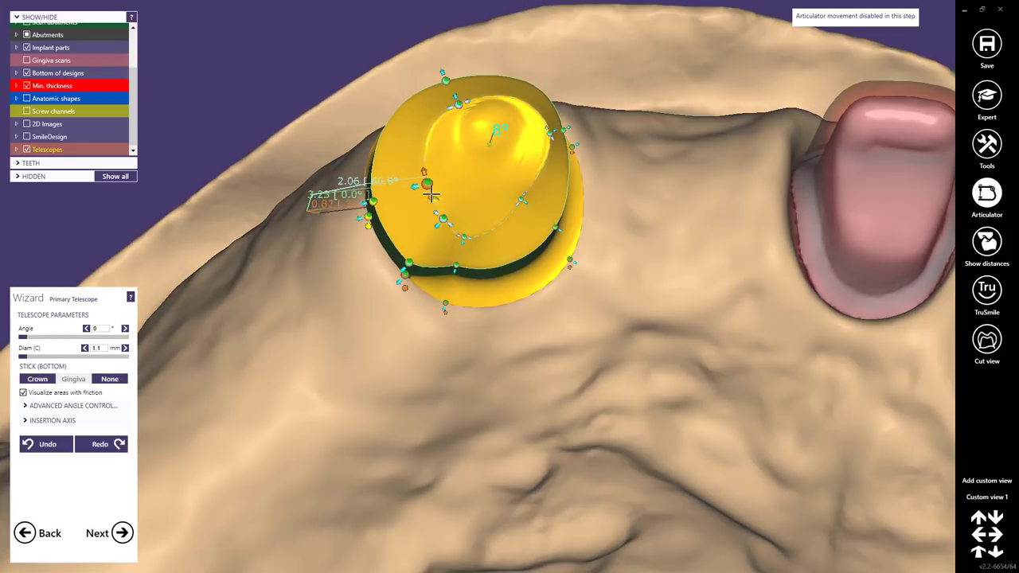
drag(431, 193, 428, 200)
drag(456, 266, 450, 288)
Add a control point on the mesial side of the tooth 13 telescope and pull its mesial wall edge outward.
right_drag(543, 218, 541, 222)
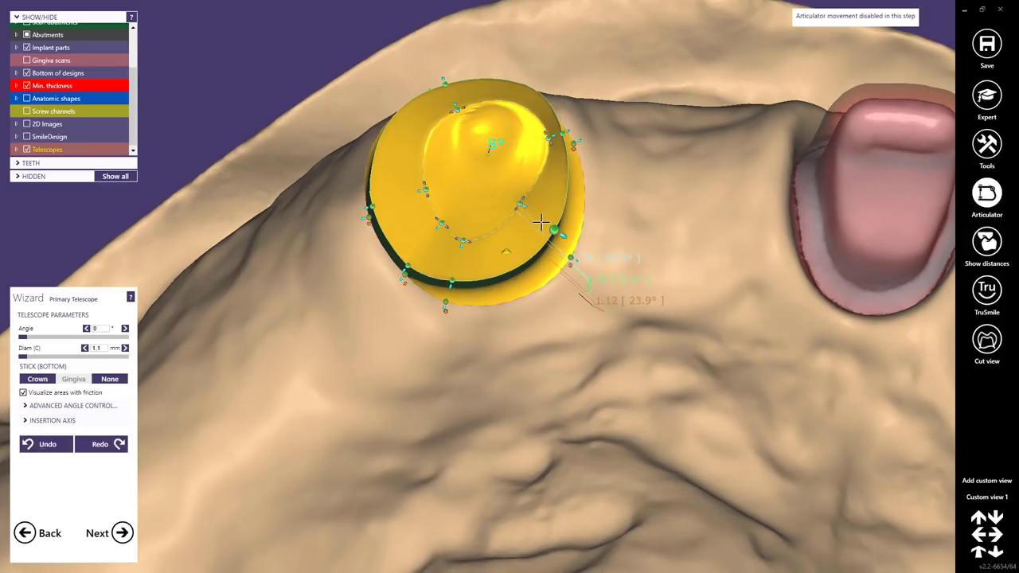
click(570, 171)
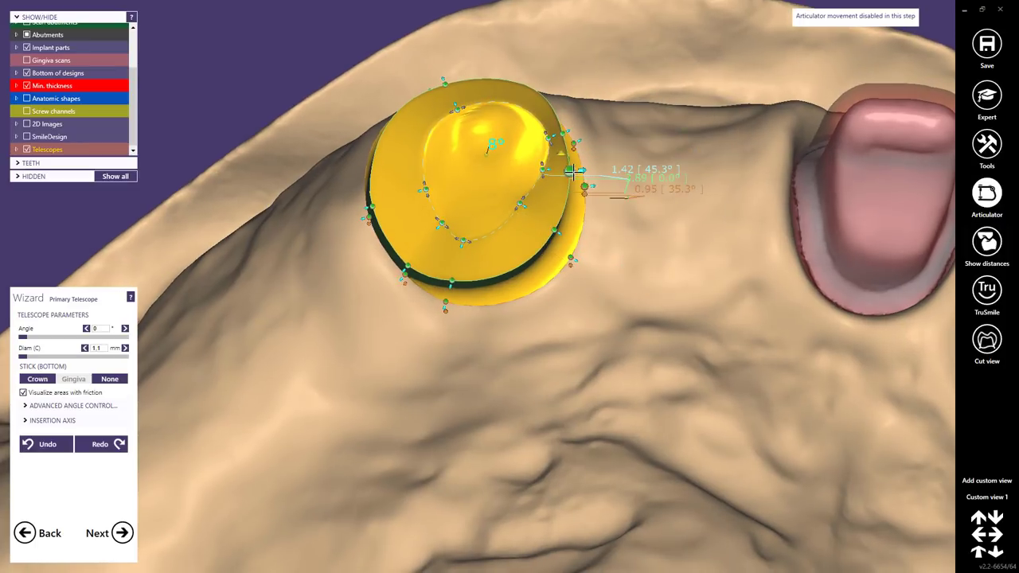
drag(583, 169, 590, 123)
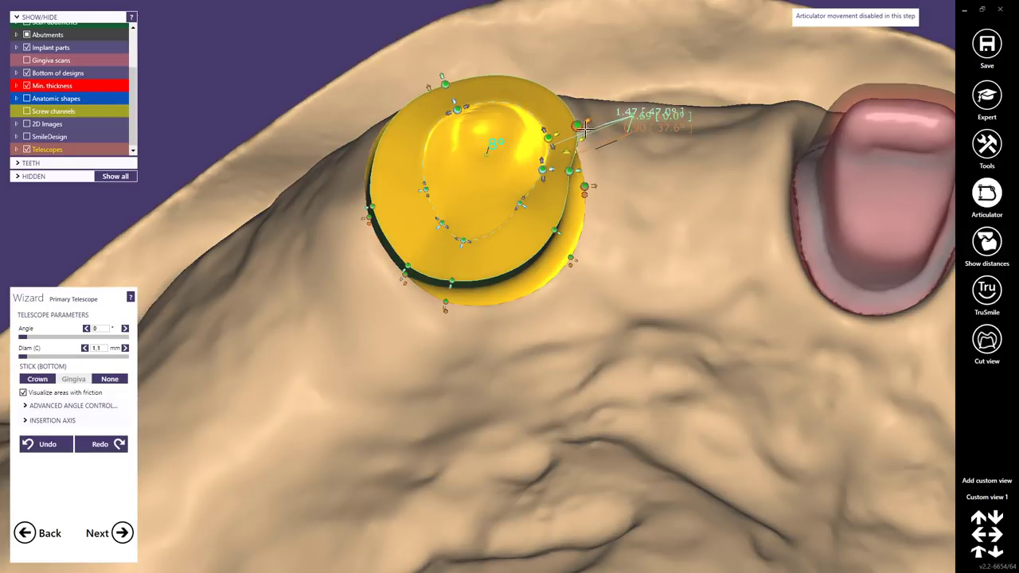
right_drag(590, 191, 551, 195)
drag(567, 175, 572, 174)
Widen the tooth 13 telescope's occlusal outline palatally, fine-tune its palatal point, and make the narrow upper band parallel at 0.0°.
right_drag(562, 205, 562, 213)
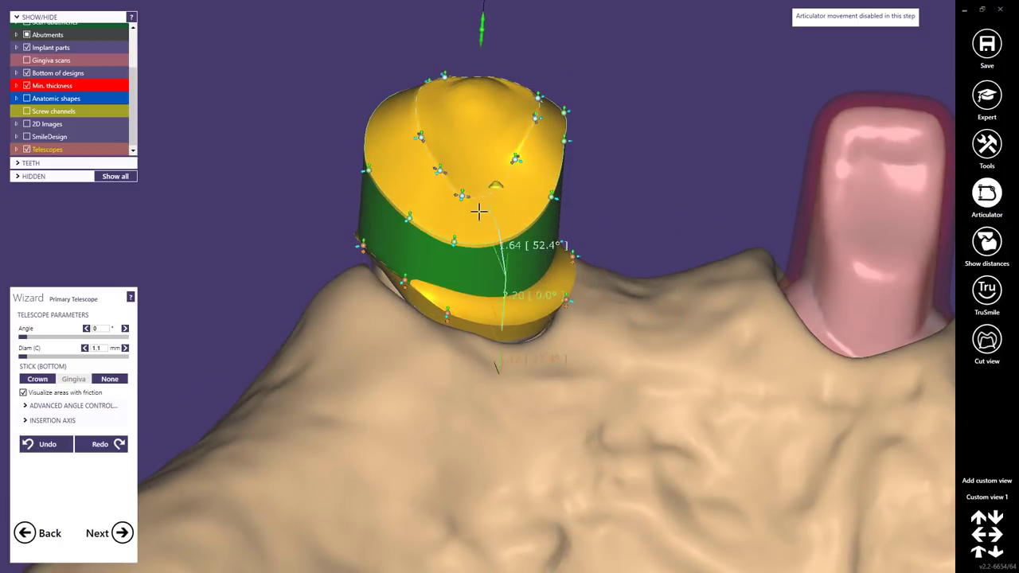
drag(460, 216, 449, 250)
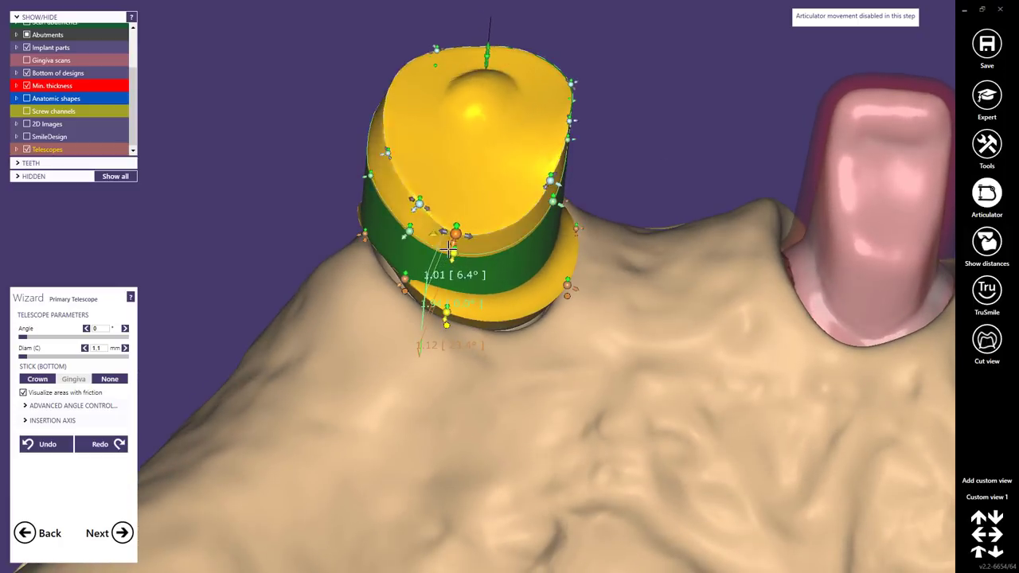
right_drag(444, 259, 459, 204)
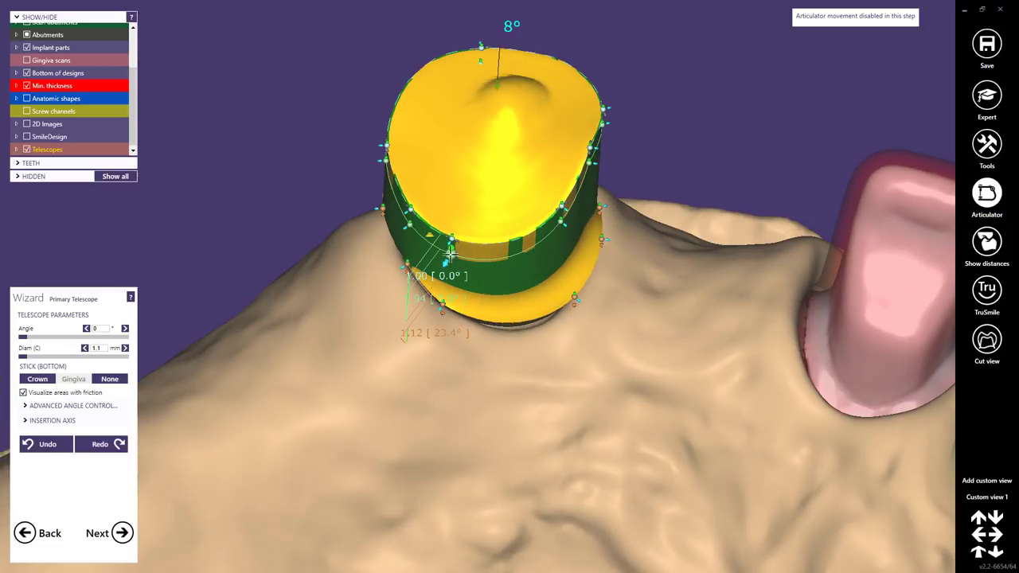
drag(452, 239, 454, 235)
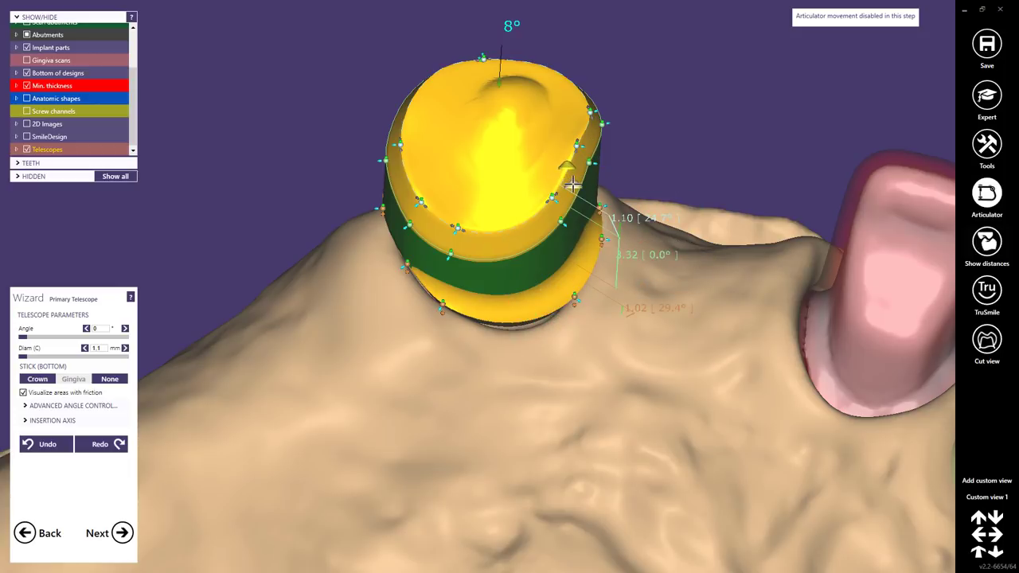
click(572, 184)
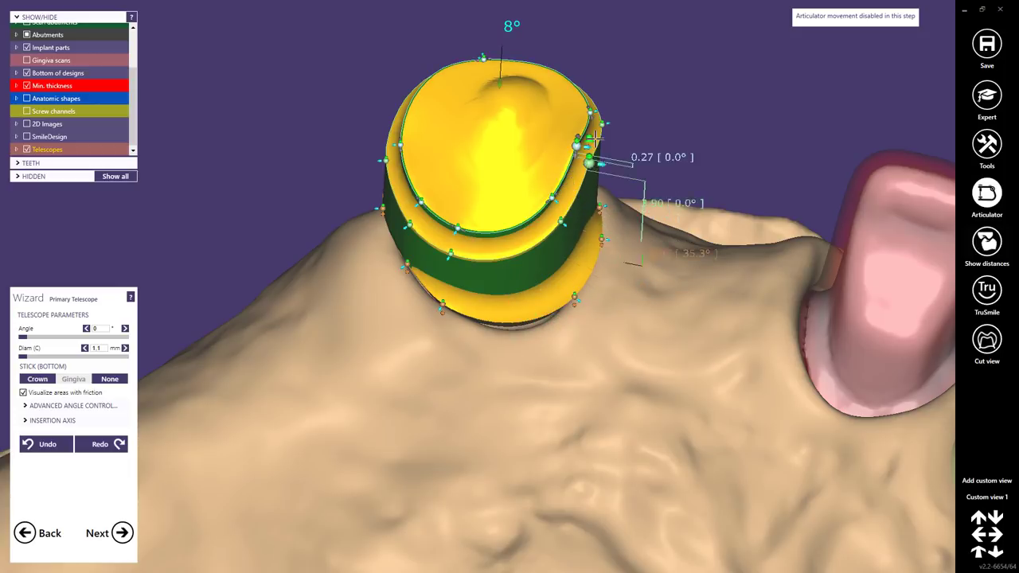
right_drag(459, 229, 475, 236)
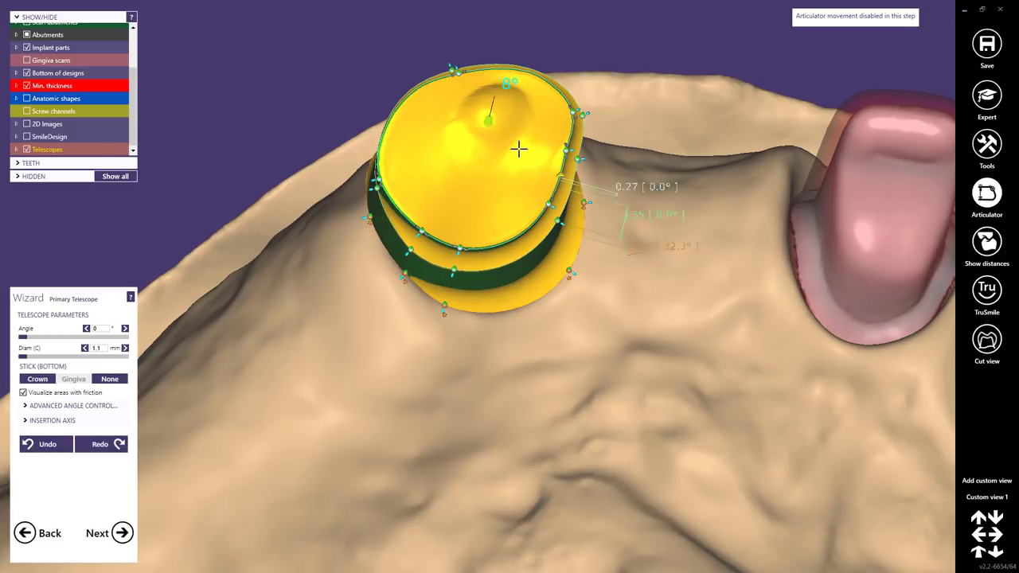
scroll(558, 130, up, 1)
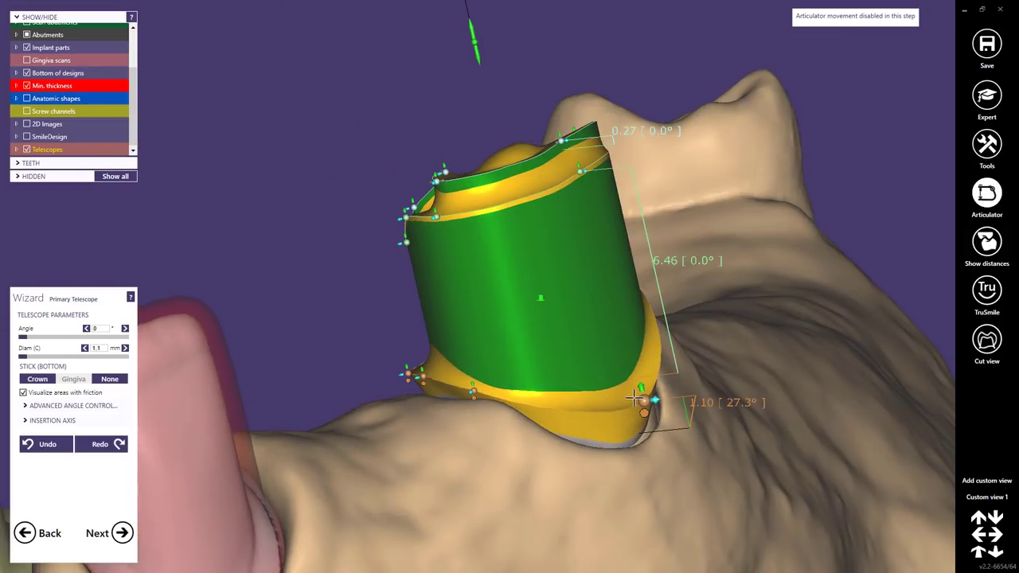
Lower the tooth 13 telescope's labial shoulder to the preparation margin and switch its labial wall section to the anatomic shape.
drag(644, 402, 641, 430)
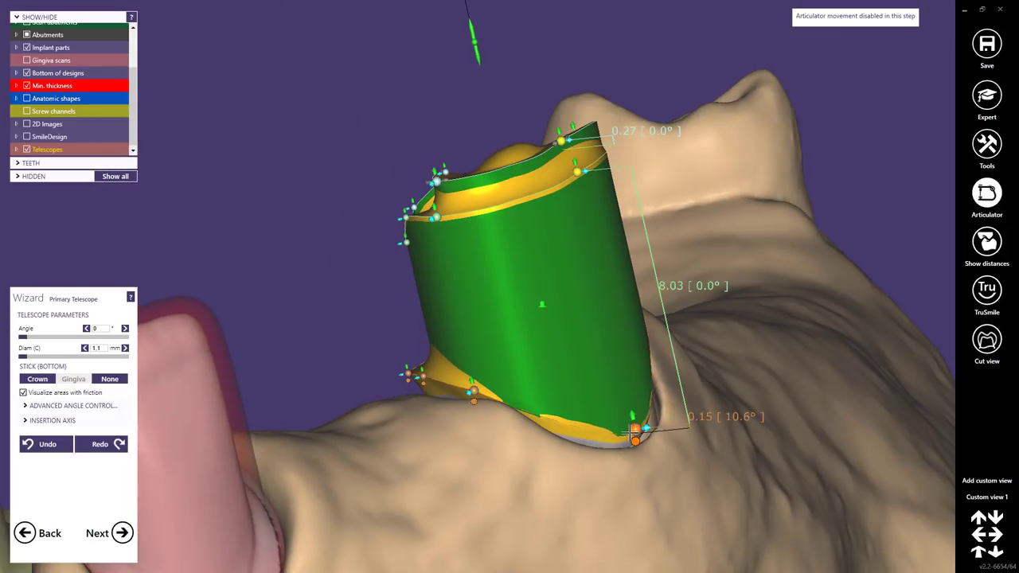
click(543, 305)
right_drag(555, 298, 497, 222)
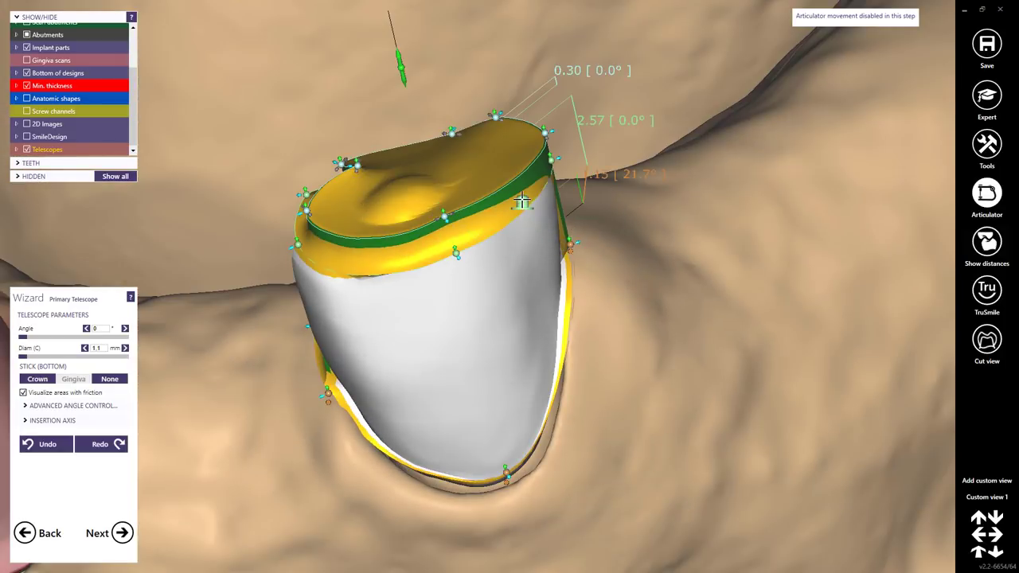
Extend the anatomic surface over the labial part of the upper band and occlusal face of the tooth 13 telescope.
drag(522, 200, 363, 237)
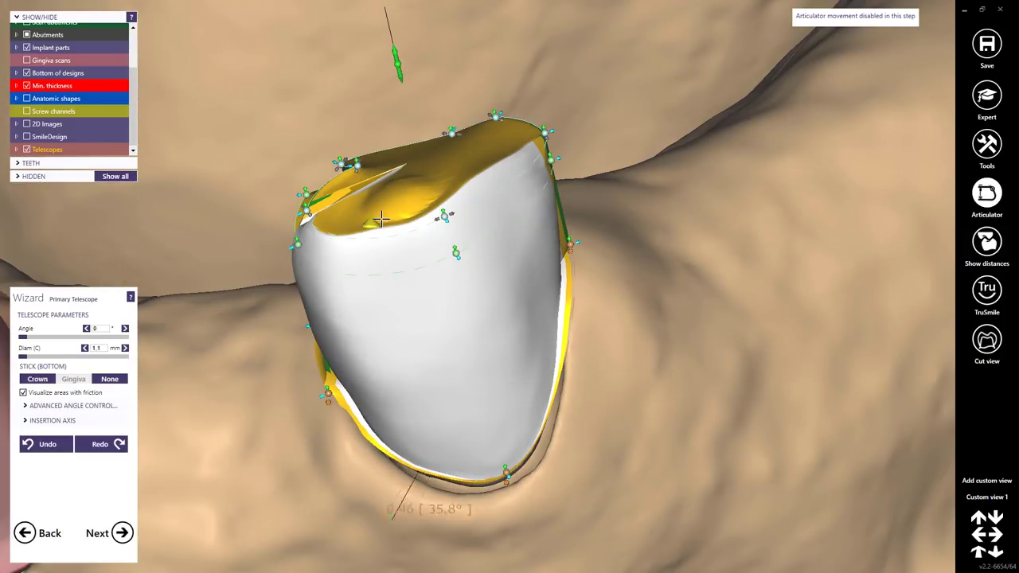
right_drag(369, 220, 503, 176)
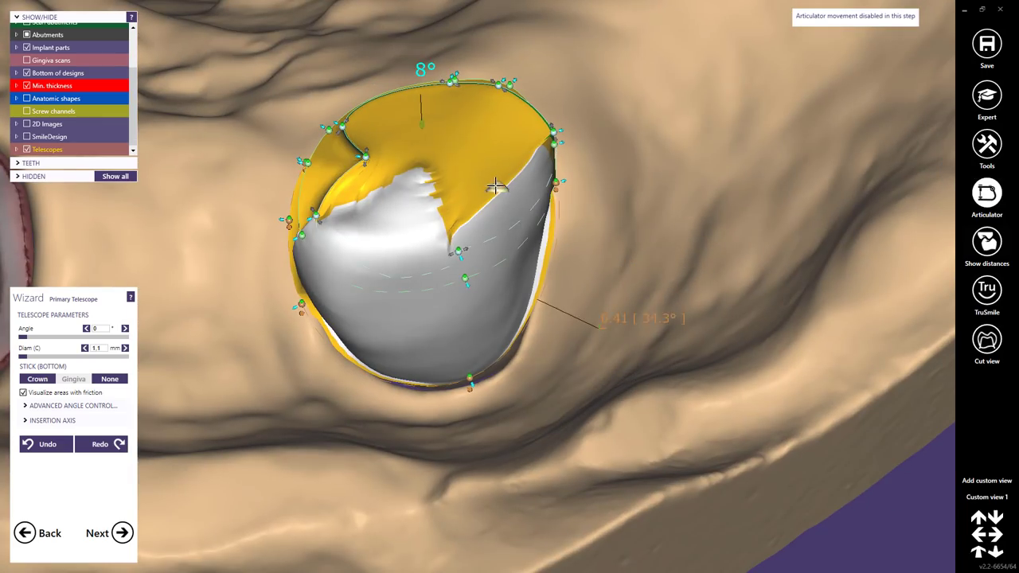
drag(495, 185, 484, 179)
mouse_move(484, 180)
right_down()
mouse_move(510, 191)
mouse_move(480, 184)
right_up()
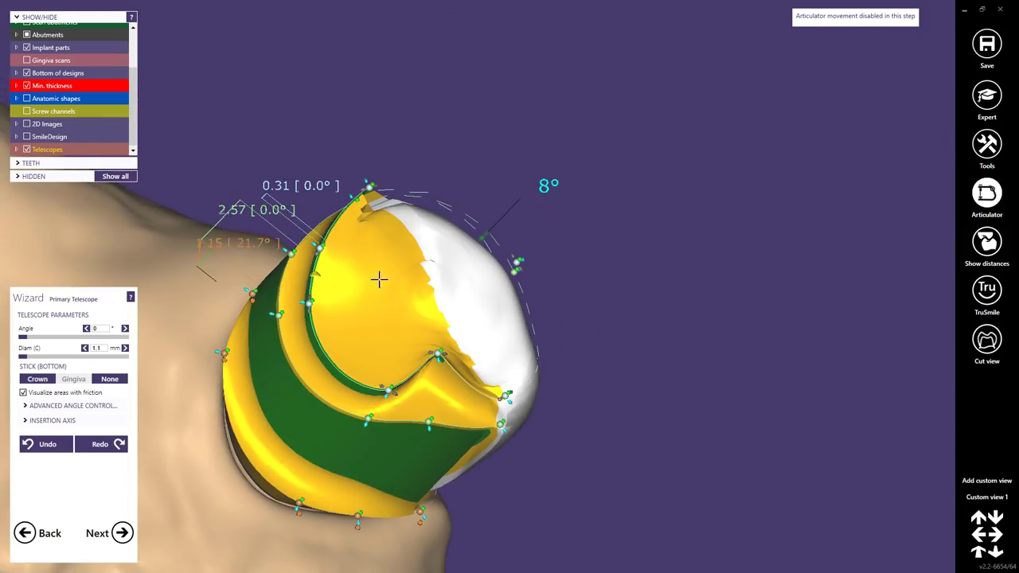
right_drag(379, 278, 382, 235)
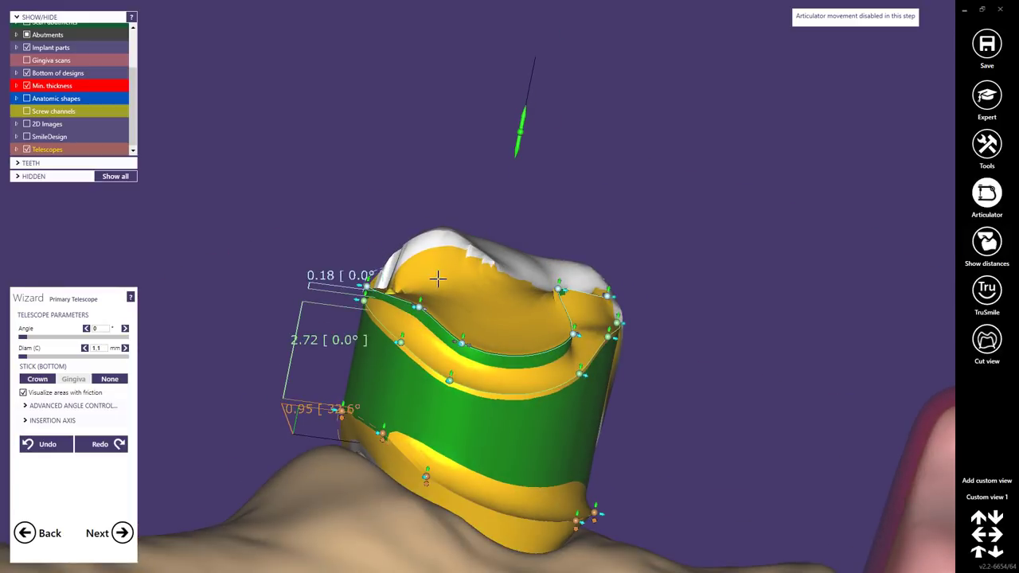
right_drag(510, 291, 494, 324)
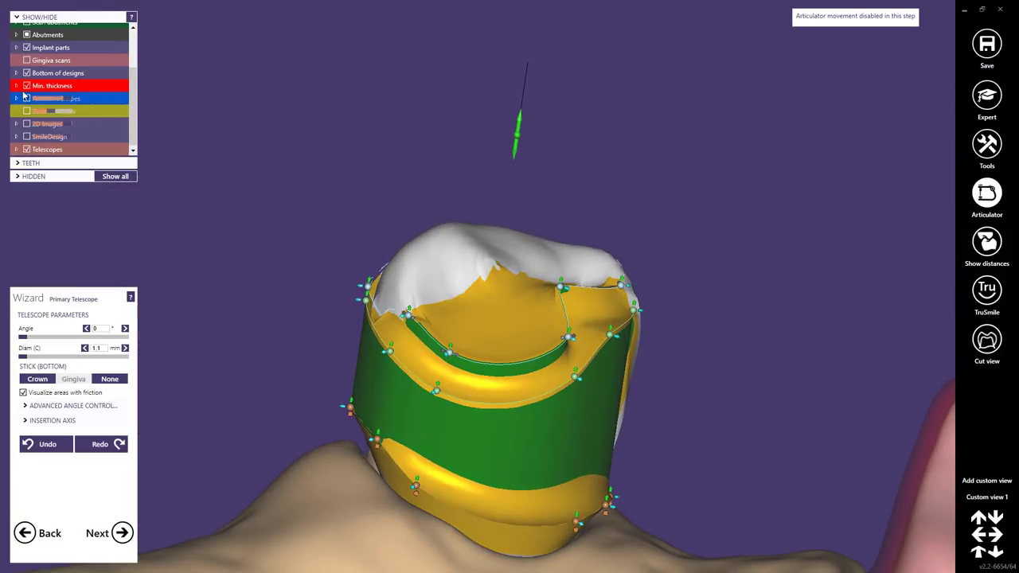
Show the anatomic shapes and bring the palatal side of the tooth 13 telescope into close view.
click(27, 98)
right_drag(350, 326, 459, 377)
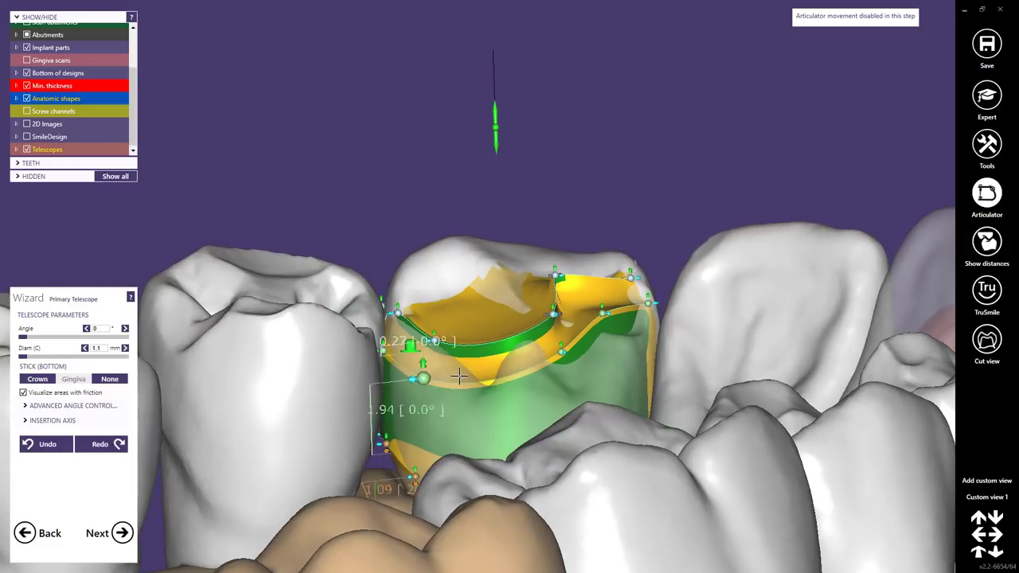
middle_click(573, 425)
scroll(574, 350, up, 2)
right_drag(600, 359, 566, 309)
scroll(378, 257, up, 3)
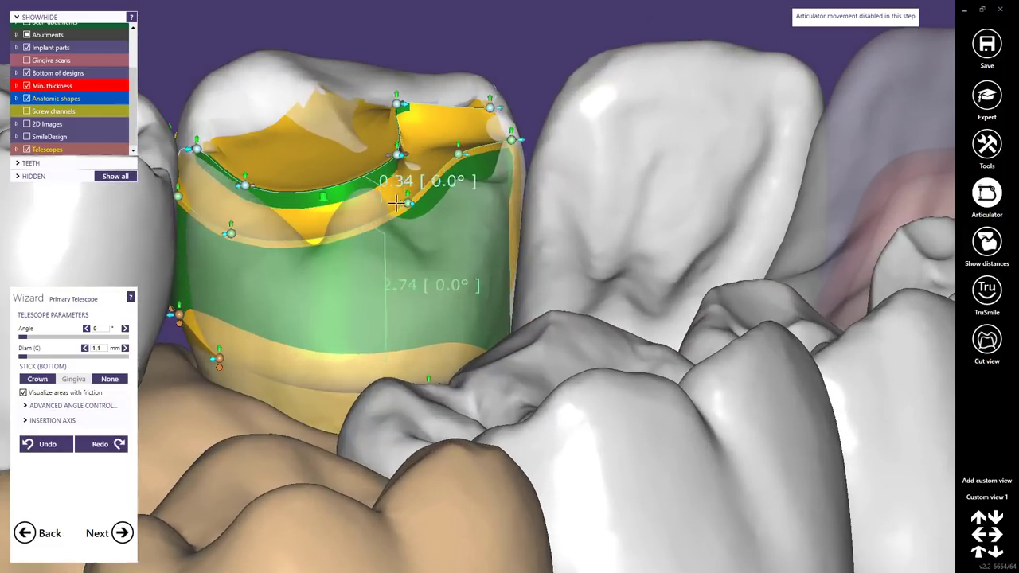
Lower the mesiopalatal points of the tooth 13 telescope's upper wall edge and occlusal outline to fit inside the anatomic crown.
drag(407, 194, 408, 236)
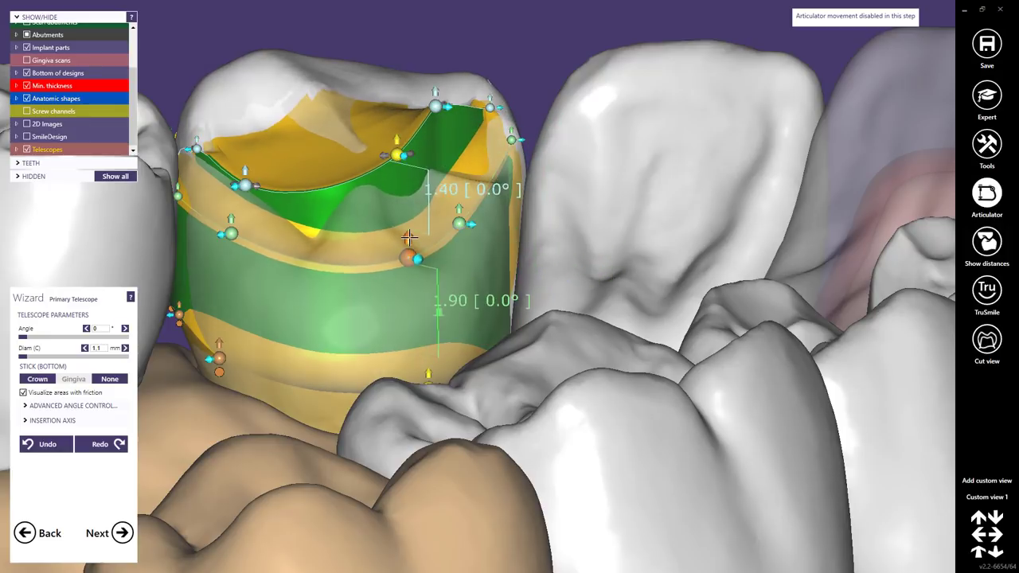
drag(398, 154, 402, 217)
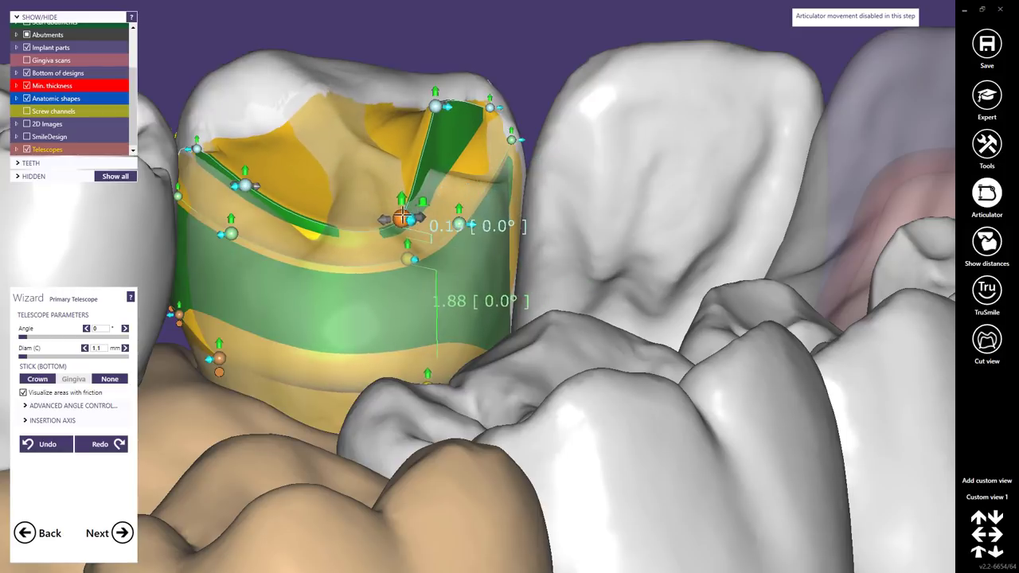
drag(440, 110, 439, 143)
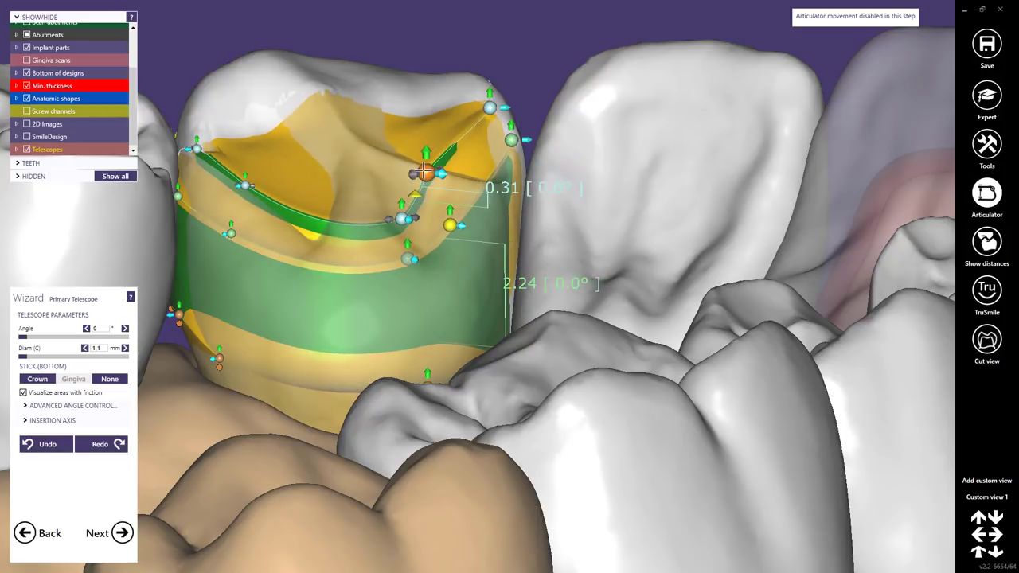
right_drag(427, 184, 427, 194)
drag(453, 279, 469, 333)
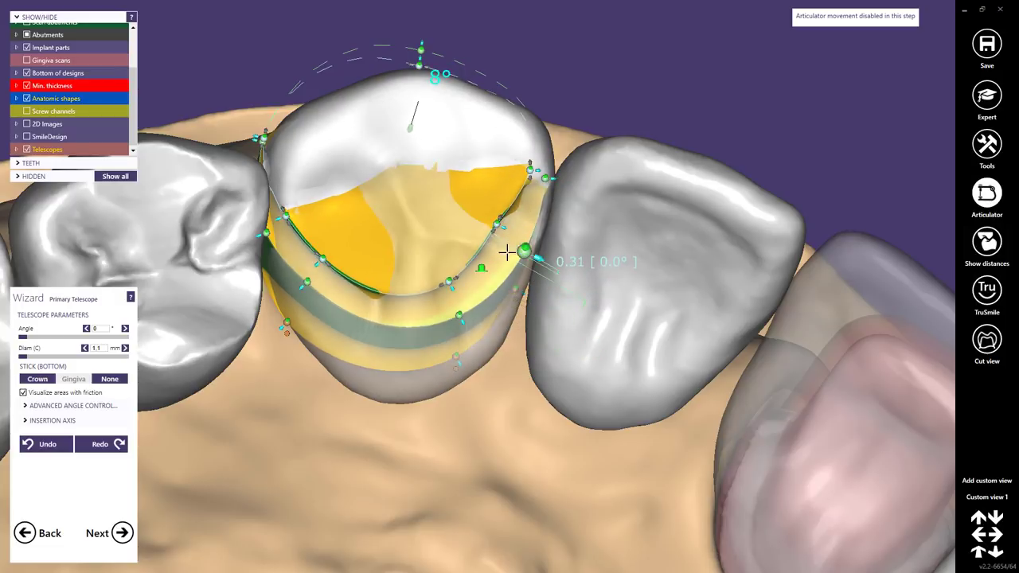
Check the tooth 13 telescope's mesial wall against the anatomic crown and neighbouring tooth, and hide the anatomic shapes.
right_drag(476, 215, 513, 301)
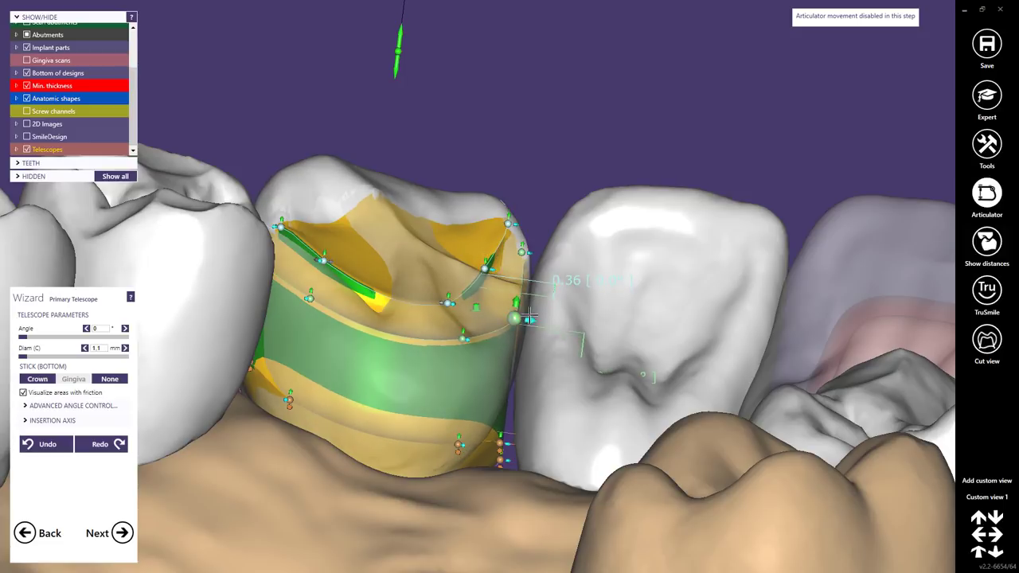
right_drag(529, 319, 556, 181)
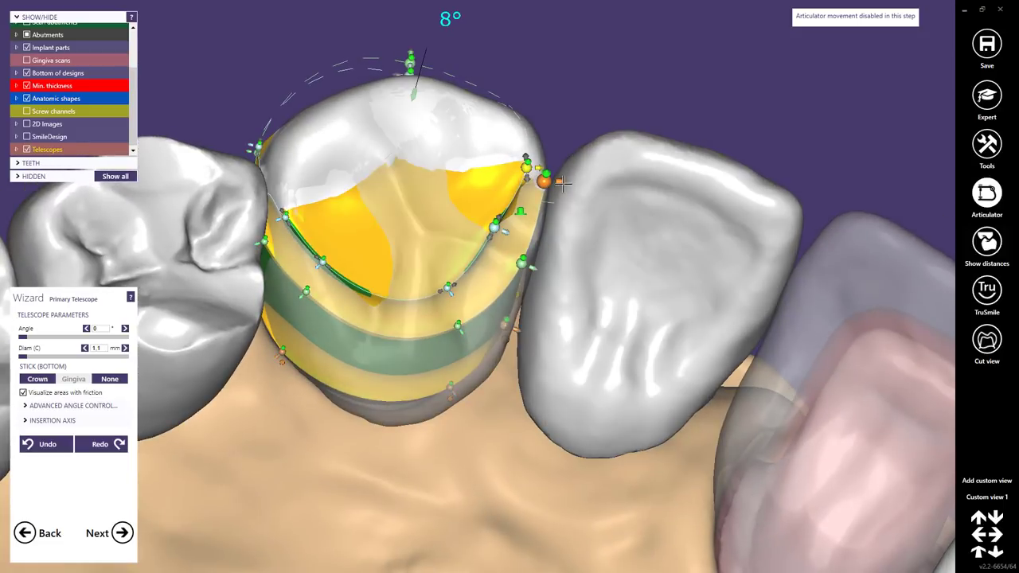
scroll(441, 223, down, 3)
right_drag(440, 223, 438, 219)
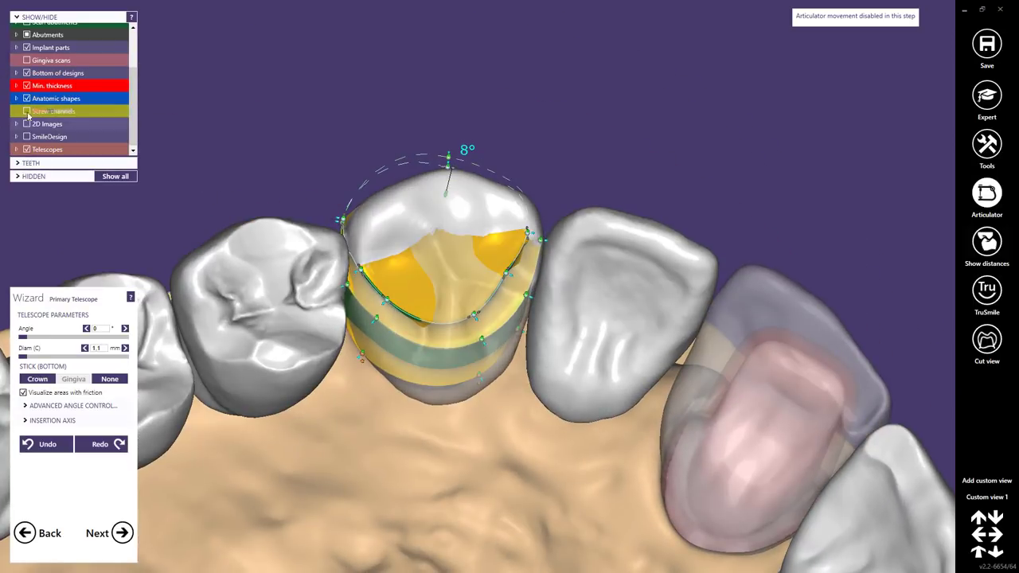
click(27, 99)
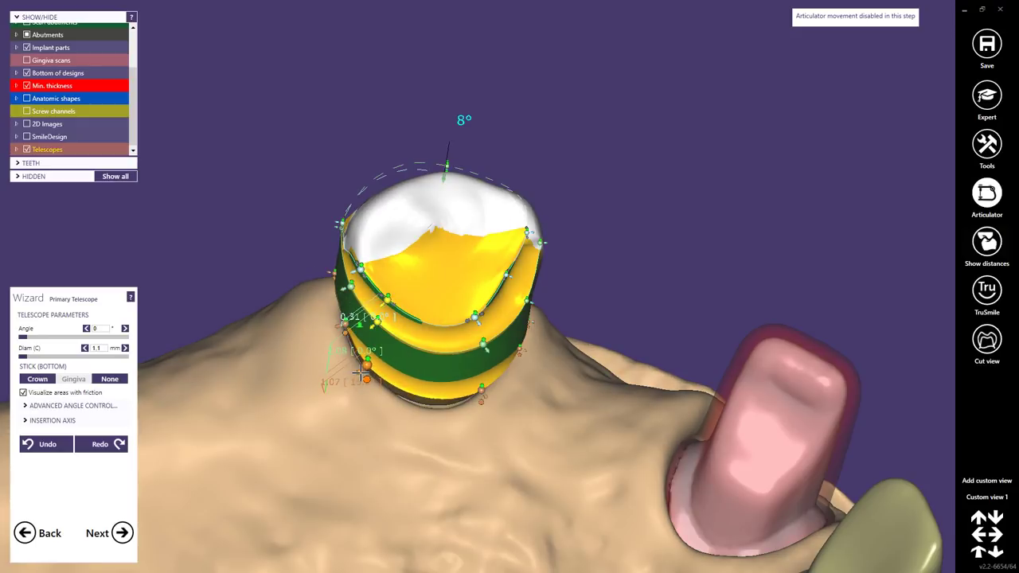
Flare the palatal shoulder of the tooth 23 telescope outward from its parallel wall.
right_drag(428, 323, 586, 318)
scroll(455, 359, up, 5)
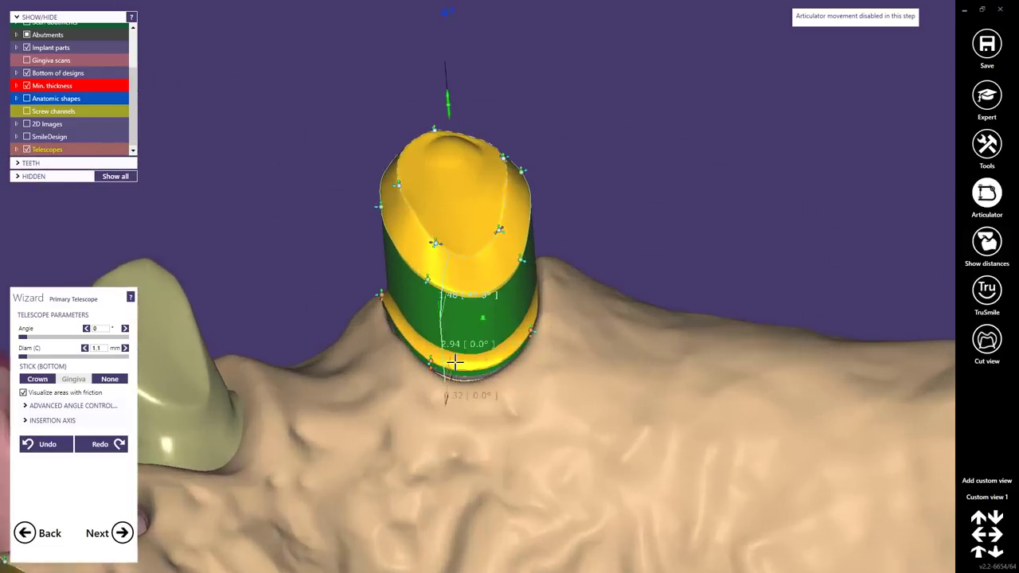
right_drag(446, 344, 456, 352)
drag(440, 311, 434, 317)
right_drag(432, 318, 618, 234)
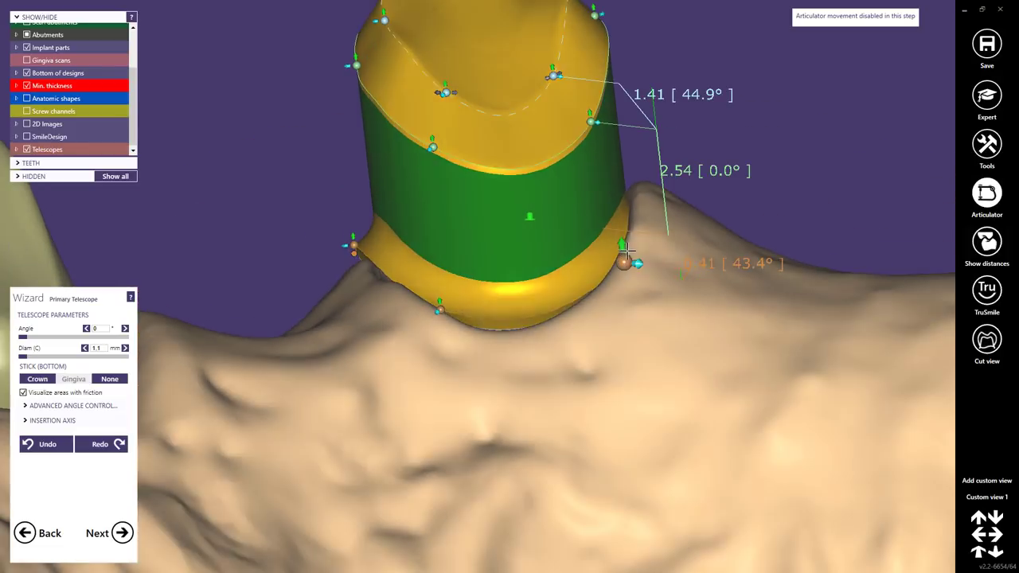
Raise the distopalatal and distal shoulder points of the tooth 23 telescope.
drag(618, 234, 616, 209)
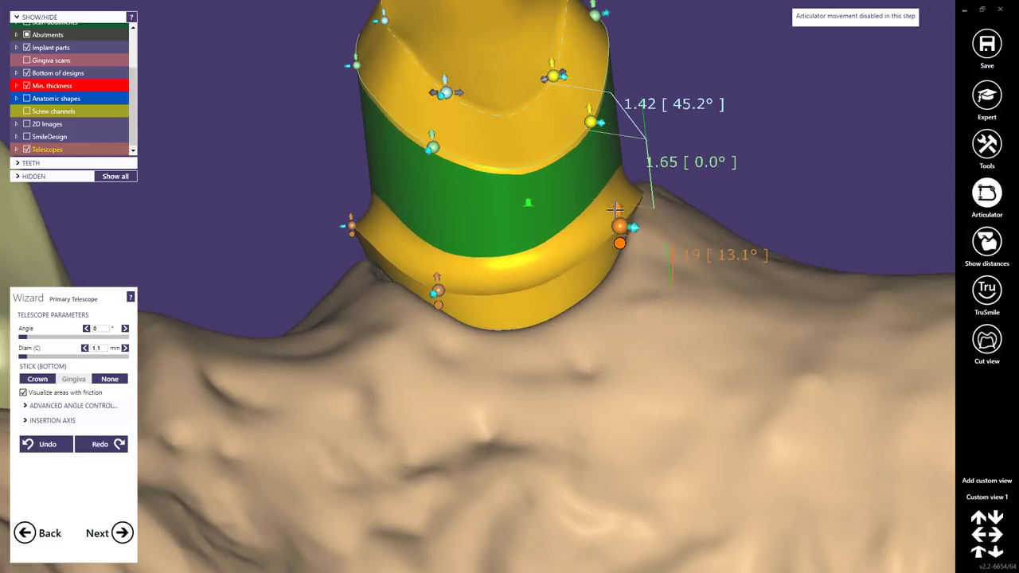
mouse_move(701, 152)
right_down()
mouse_move(641, 197)
mouse_move(687, 149)
right_up()
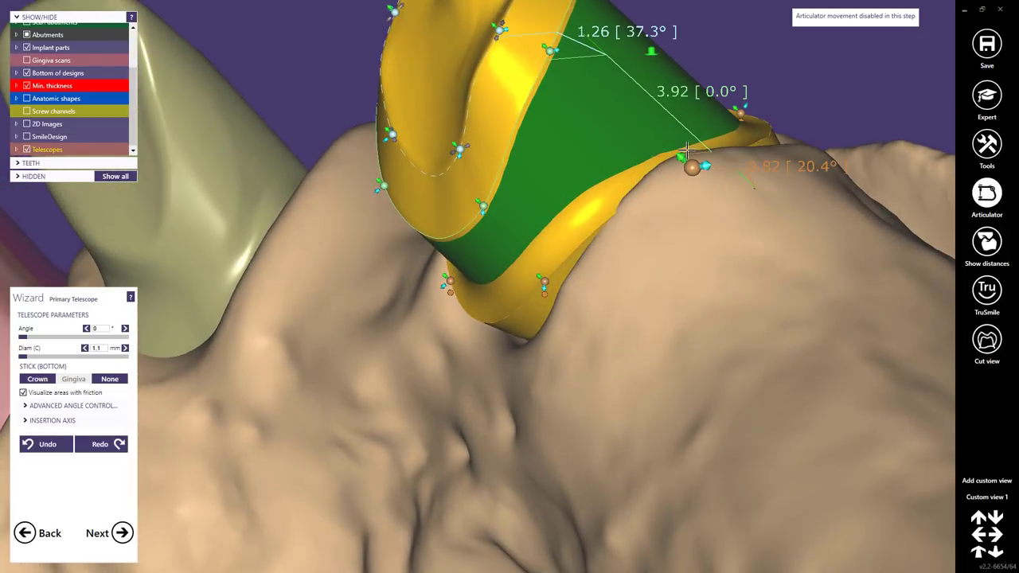
drag(677, 148, 646, 120)
scroll(377, 351, down, 6)
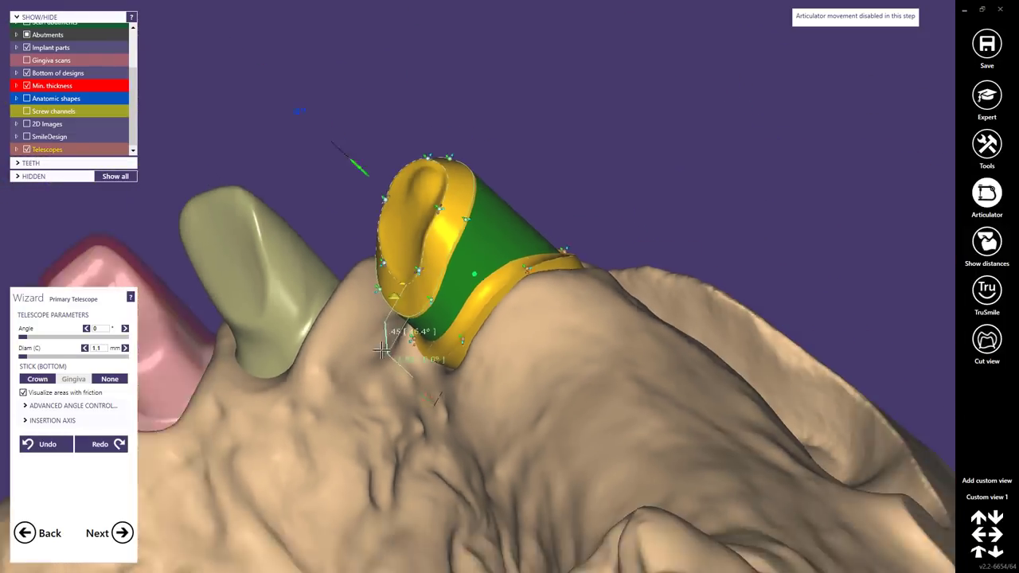
Lower the palatal shoulder point of the tooth 23 telescope towards the gingiva.
right_drag(289, 438, 425, 319)
scroll(425, 319, up, 3)
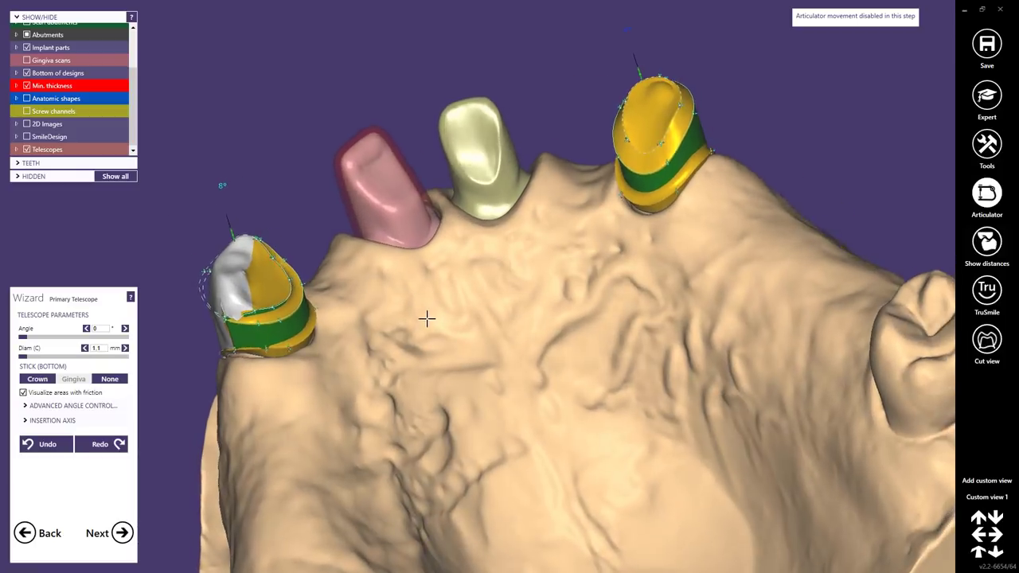
scroll(657, 209, up, 5)
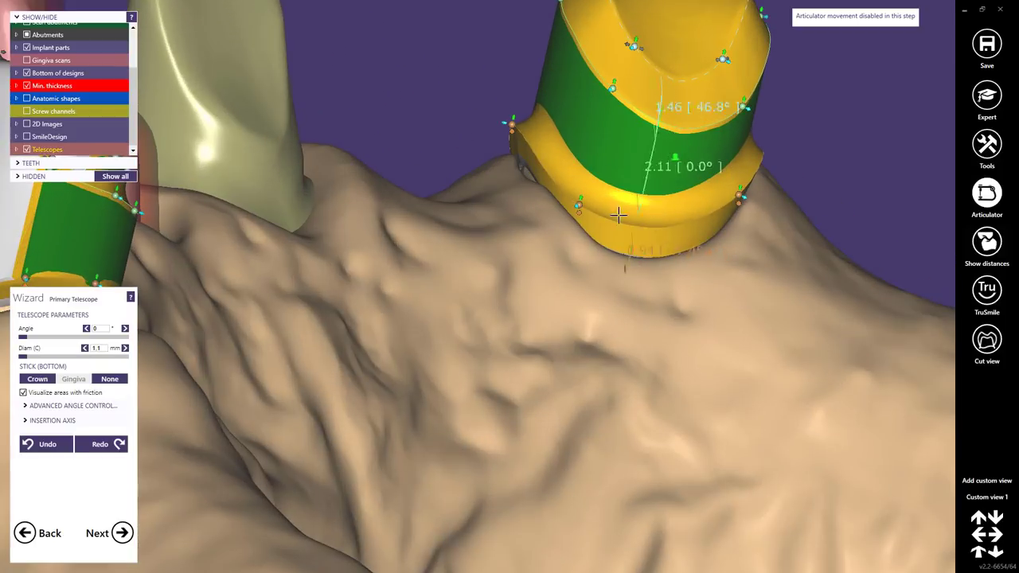
drag(648, 50, 682, 78)
right_drag(653, 205, 642, 269)
scroll(641, 275, up, 2)
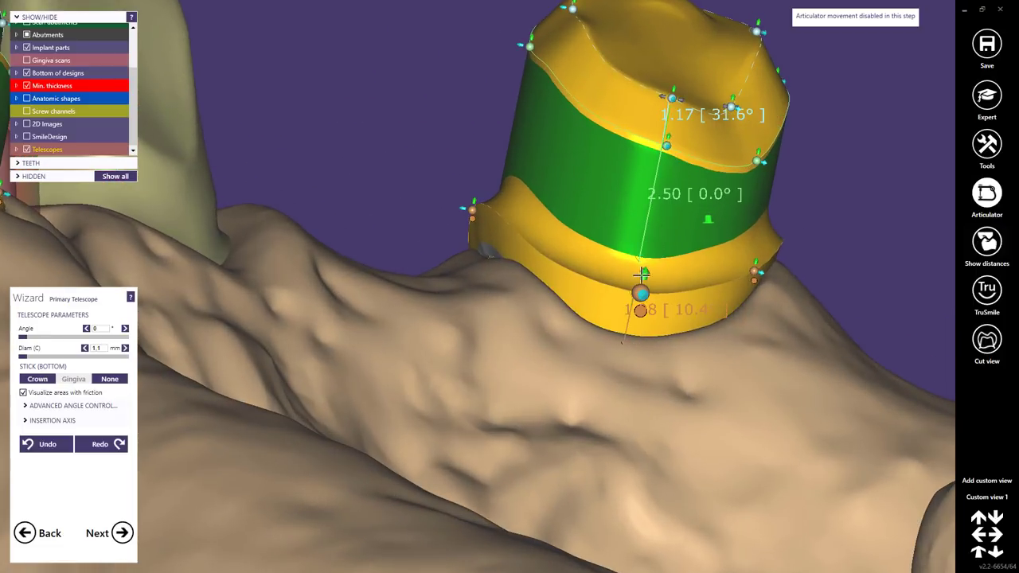
drag(644, 273, 645, 301)
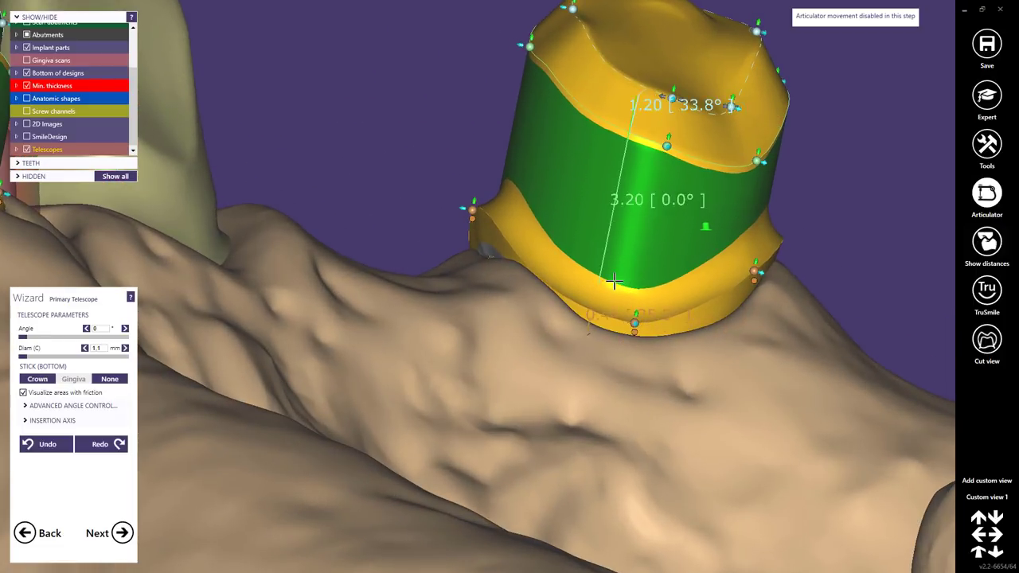
Pull the mesial upper wall edge of the tooth 23 telescope outward to the shoulder.
right_drag(644, 301, 529, 193)
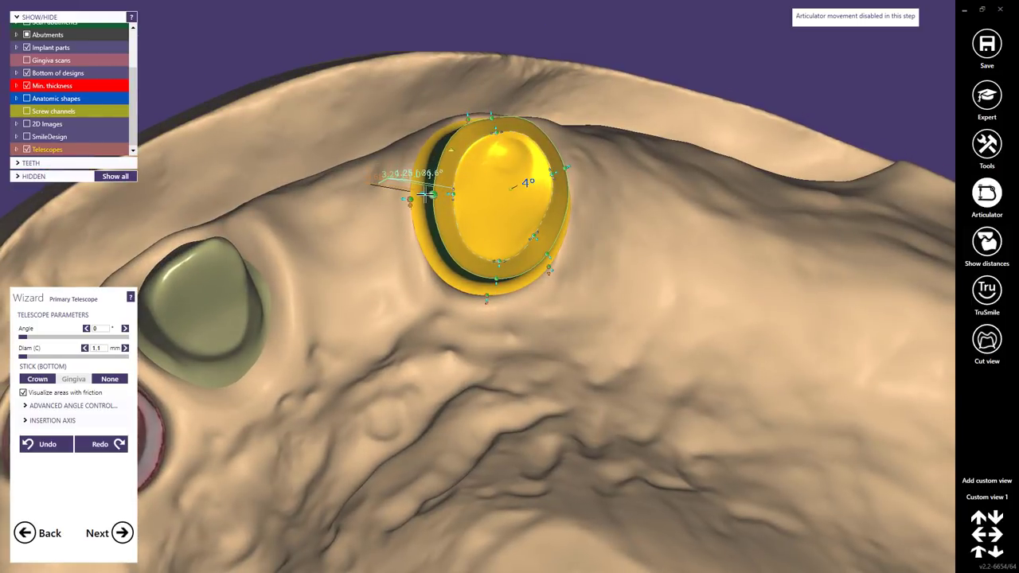
drag(425, 194, 410, 192)
right_drag(584, 211, 565, 194)
scroll(563, 179, up, 3)
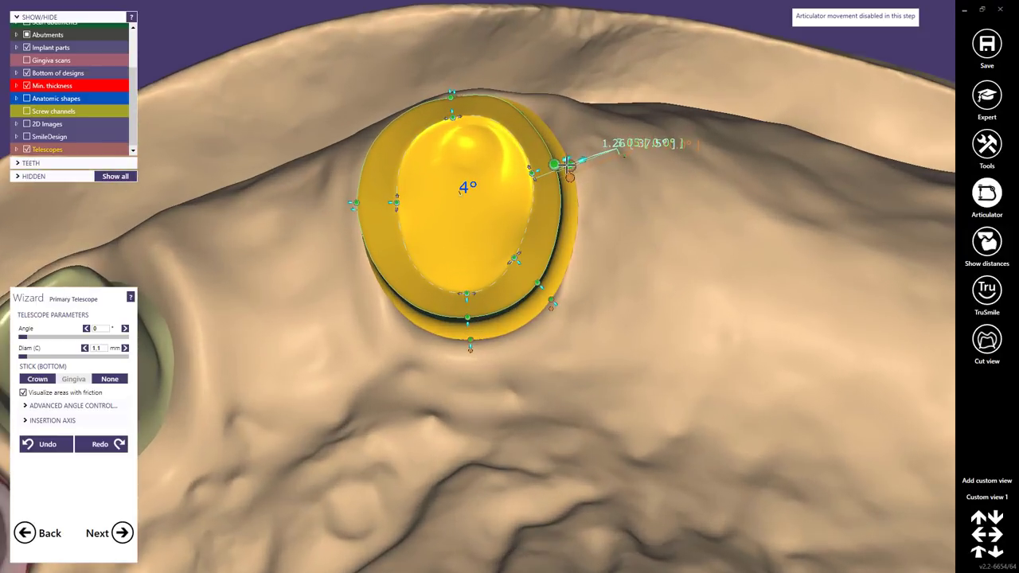
Pull the distal upper wall edge of the tooth 23 telescope outward, then undo the stray edit made after it.
drag(567, 161, 589, 157)
right_drag(534, 239, 563, 231)
click(560, 234)
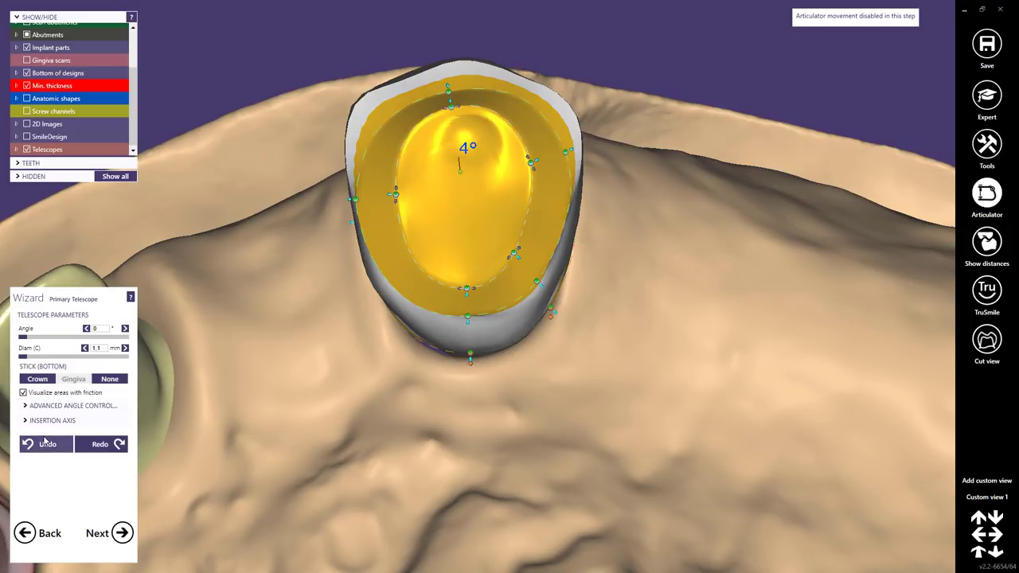
click(43, 443)
Add control points on the distopalatal and mesiopalatal sides of the tooth 23 telescope and adjust the distopalatal top edge point.
right_drag(590, 232, 564, 198)
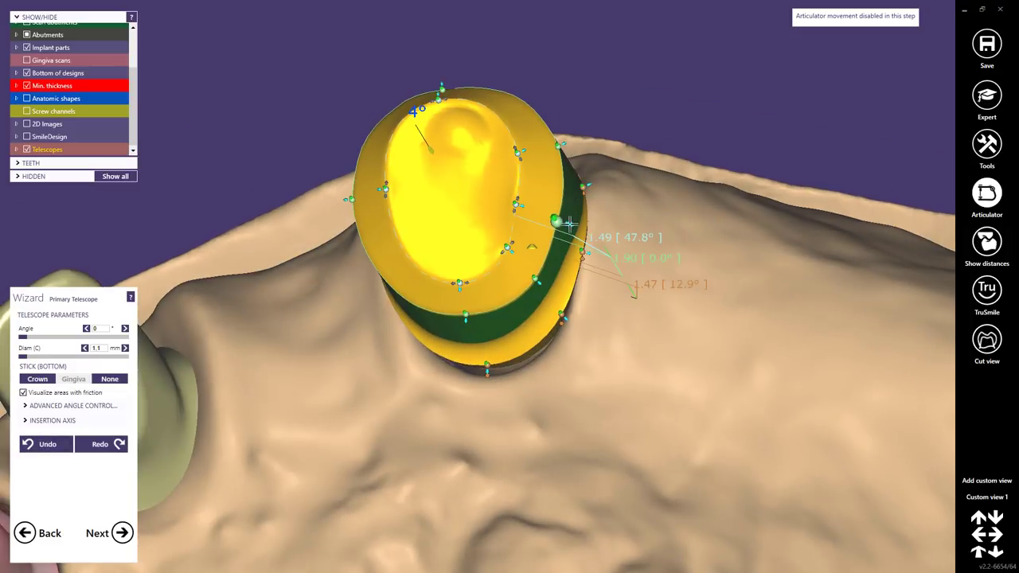
drag(516, 210, 514, 224)
right_drag(530, 281, 533, 285)
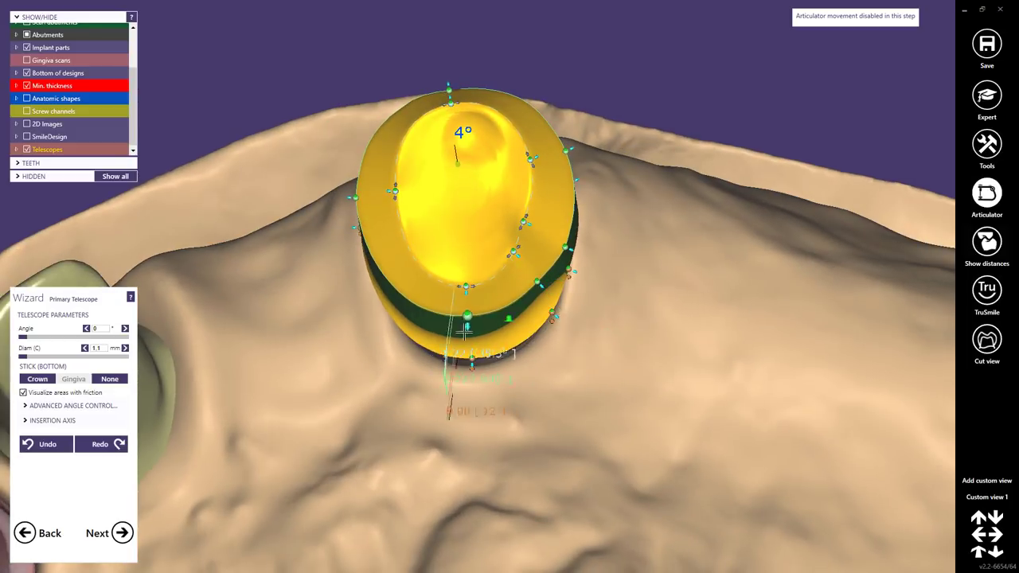
right_drag(464, 327, 416, 231)
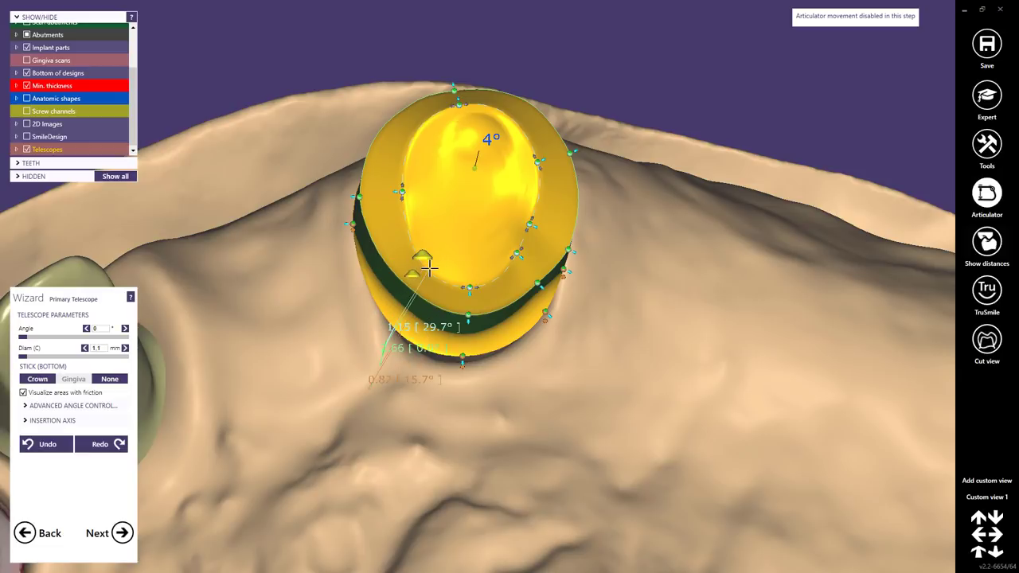
click(407, 229)
click(45, 445)
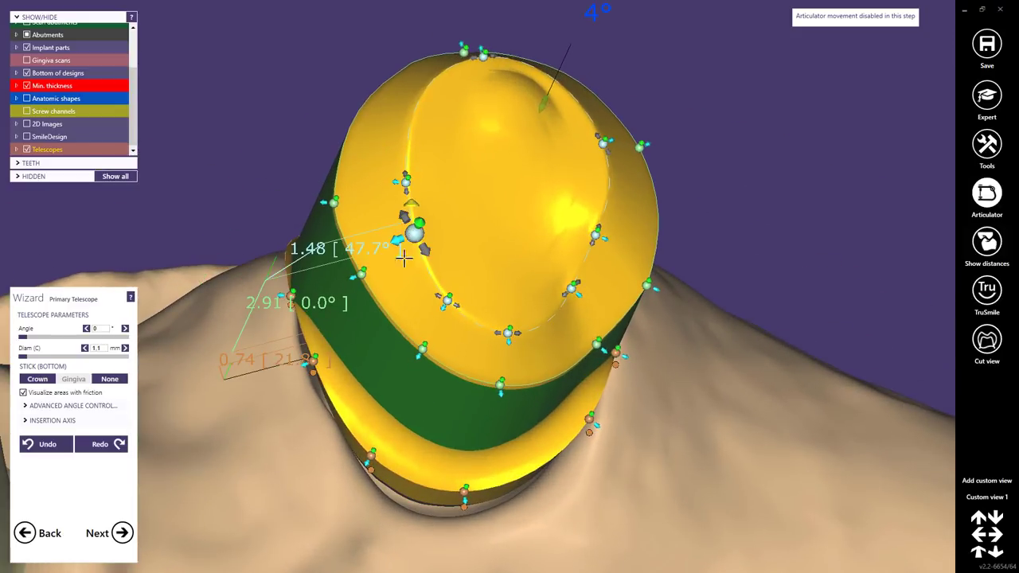
Widen the top surface of the tooth 23 telescope towards its walls and adjust the height of its palatal edge.
mouse_move(405, 257)
right_down()
mouse_move(408, 279)
mouse_move(406, 237)
right_up()
right_drag(476, 298, 402, 351)
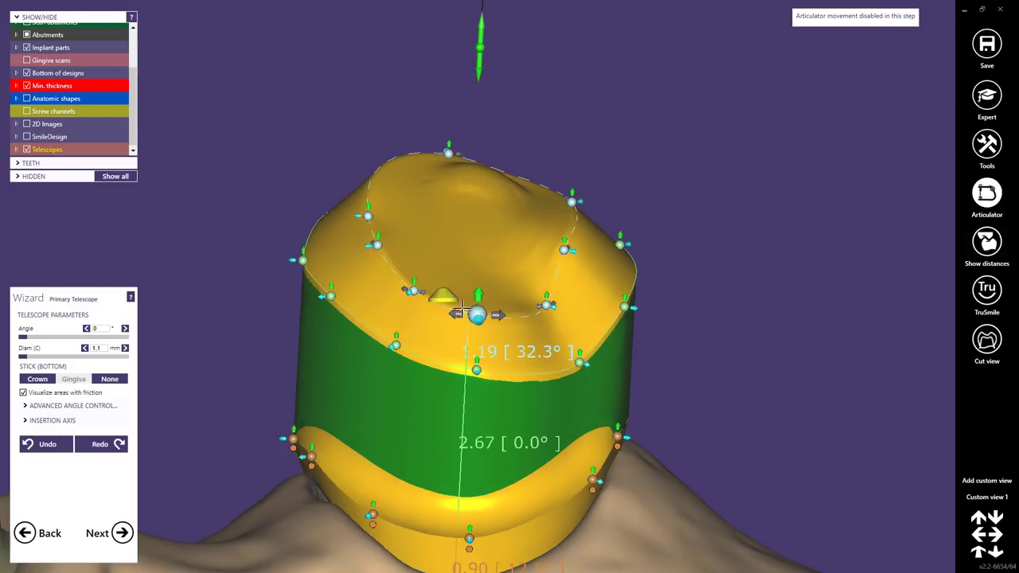
mouse_move(480, 295)
mouse_down()
mouse_move(477, 336)
mouse_move(479, 305)
mouse_up()
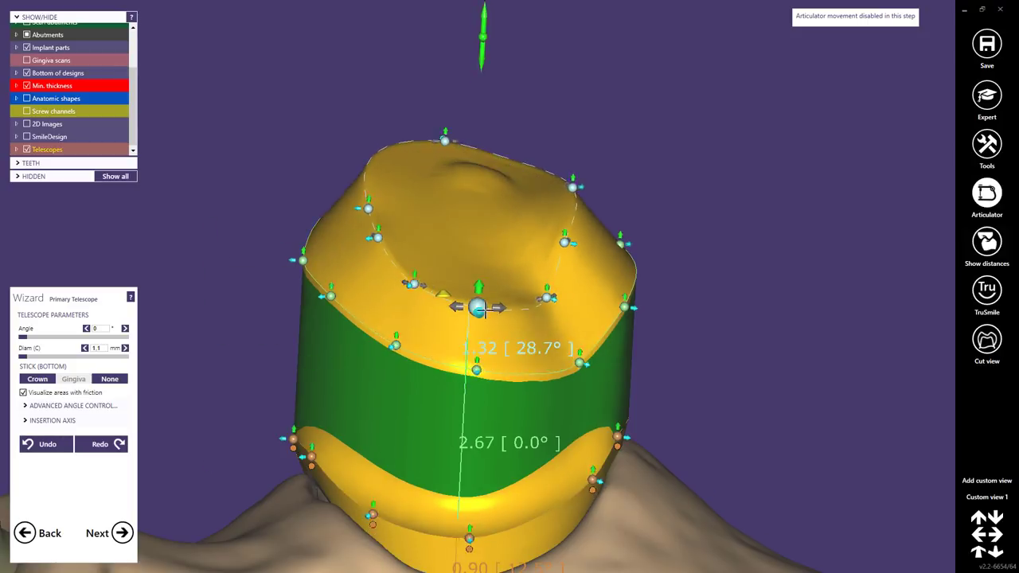
right_drag(479, 304, 480, 335)
drag(476, 348, 474, 382)
right_drag(475, 382, 481, 325)
drag(487, 278, 485, 301)
right_drag(485, 301, 488, 327)
drag(473, 386, 473, 356)
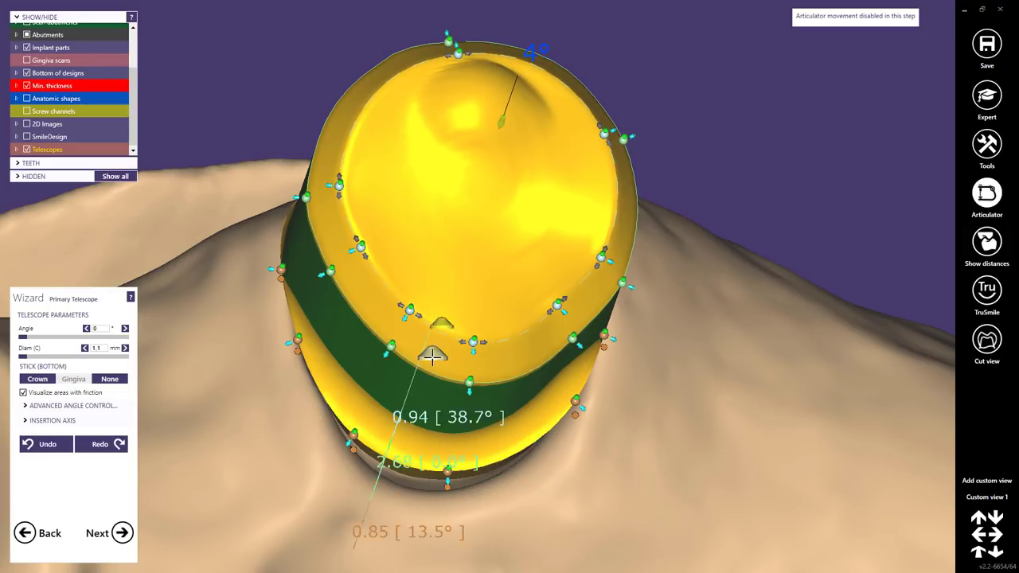
click(433, 354)
right_drag(433, 353, 438, 334)
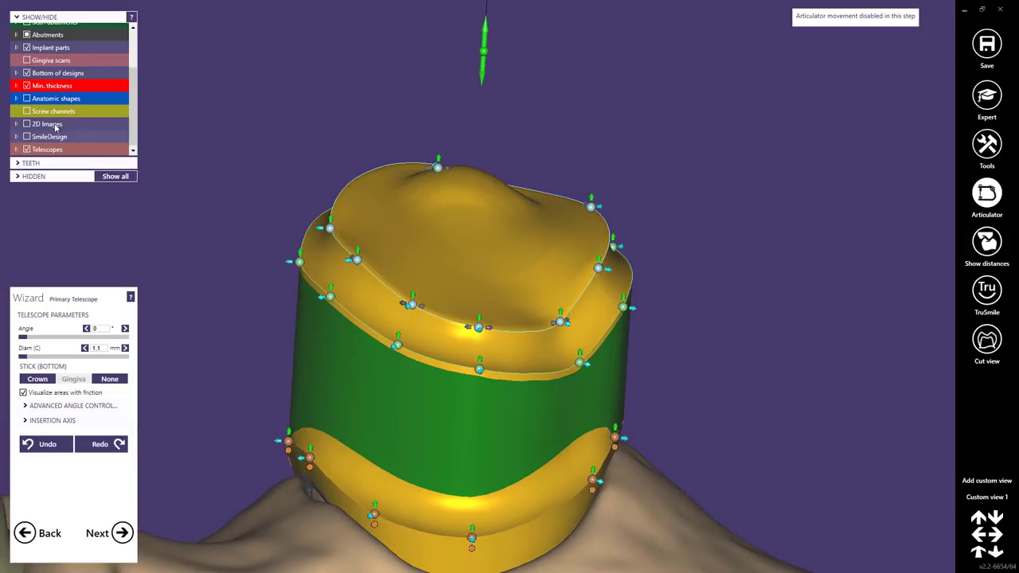
Show the anatomic shapes and lower the palatal upper wall edge points of the tooth 23 telescope towards the gingiva.
click(26, 101)
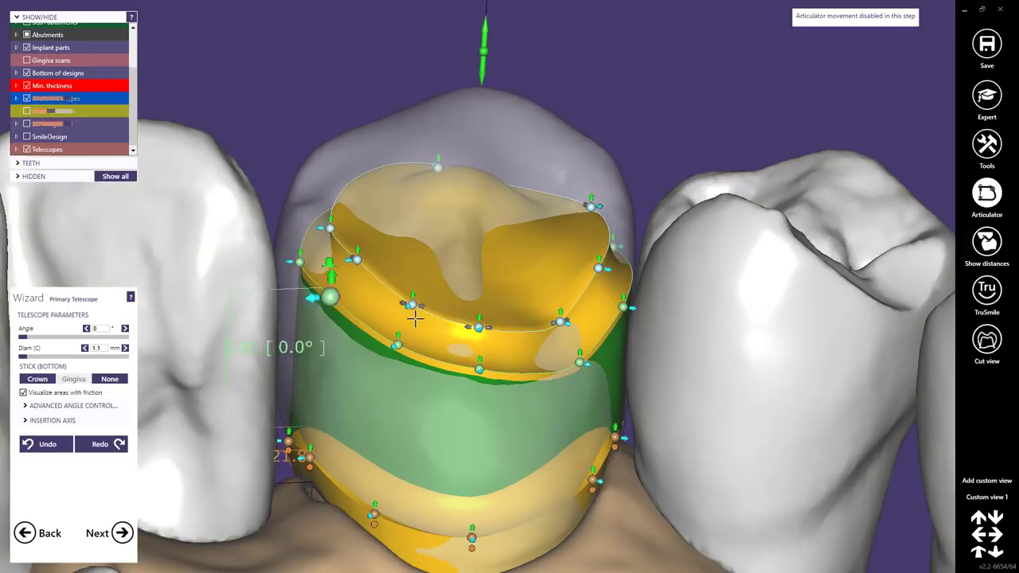
scroll(462, 312, down, 2)
right_drag(487, 309, 486, 299)
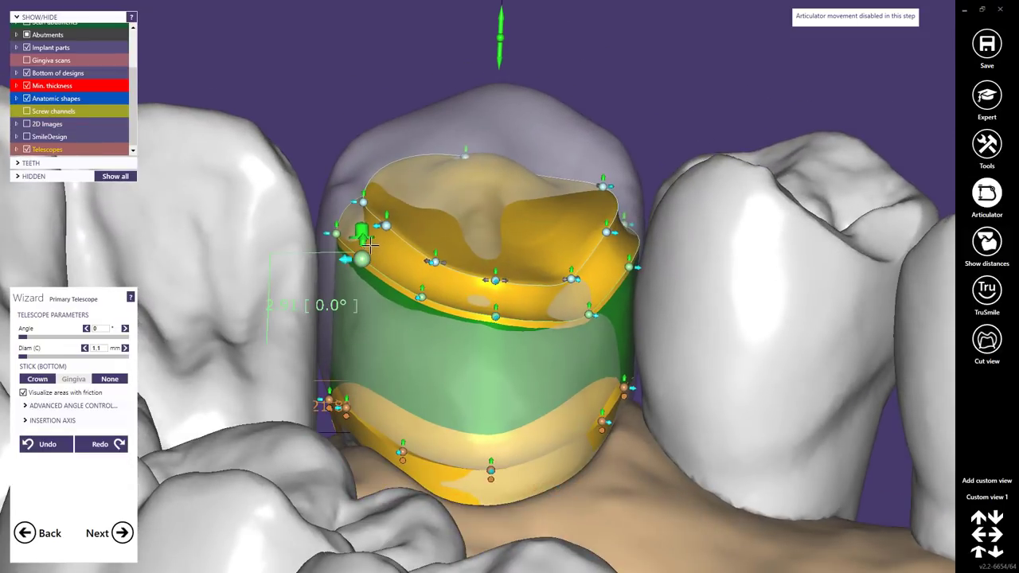
drag(363, 237, 481, 389)
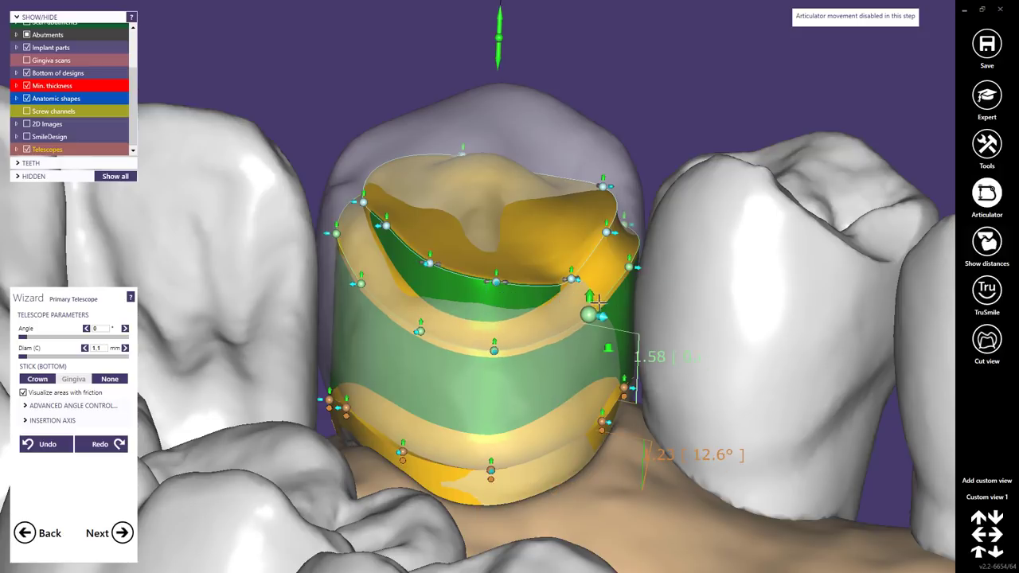
right_drag(636, 260, 643, 245)
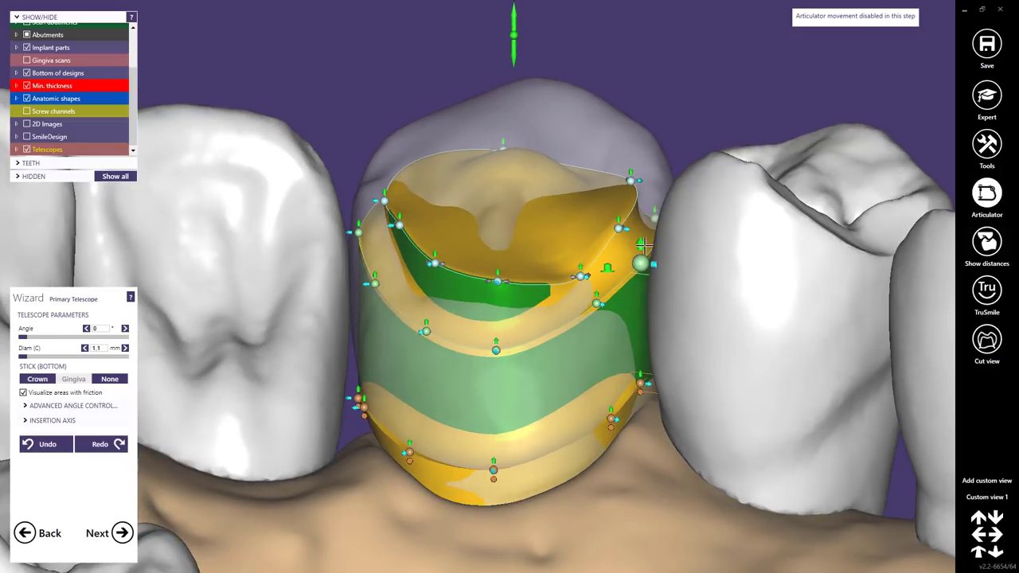
Lower the palatal, mesiopalatal and mesial top edge points of the tooth 23 telescope so the palatal surface lies deeper within the anatomic shape.
drag(498, 263, 495, 296)
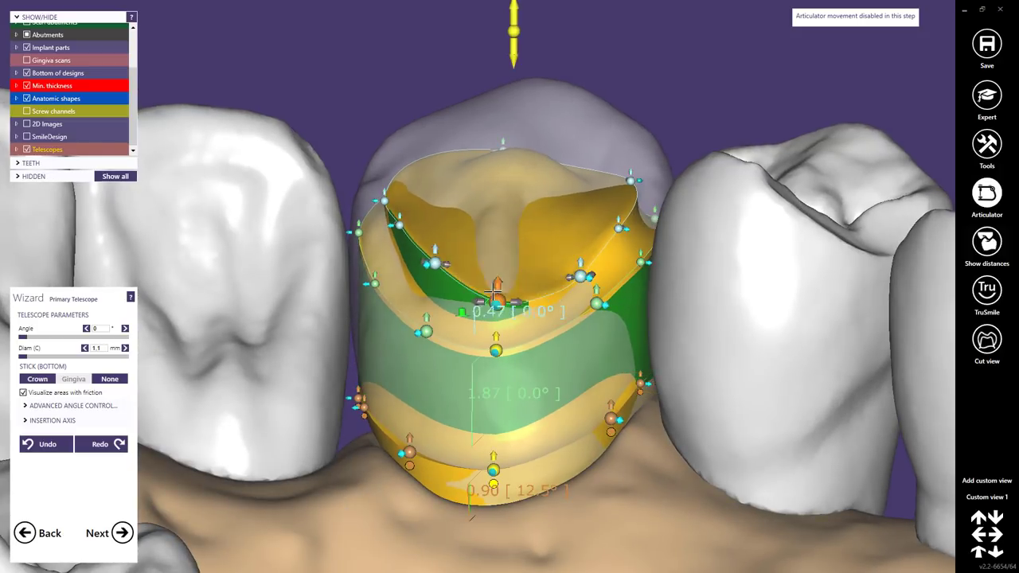
drag(434, 247, 434, 263)
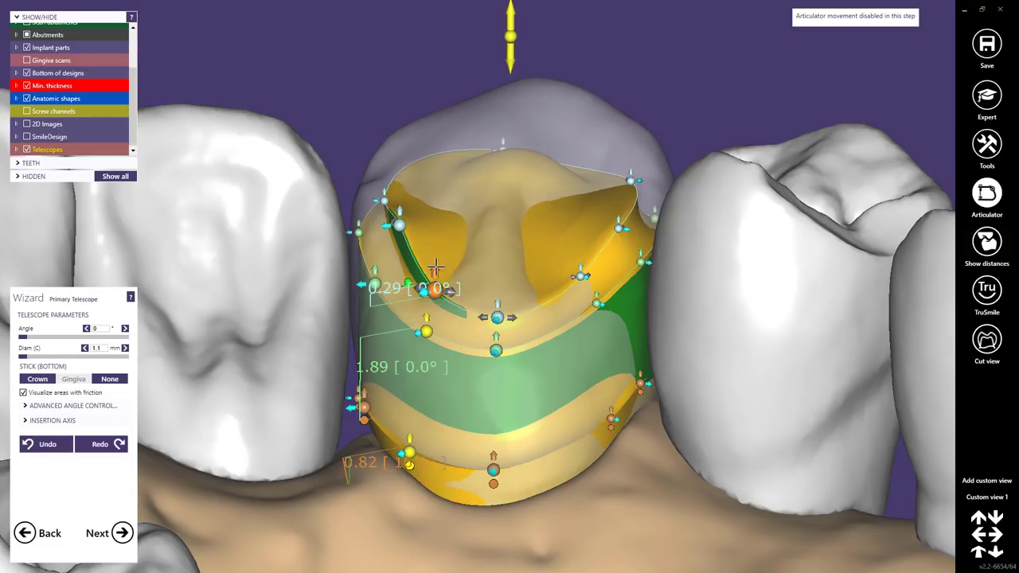
drag(399, 223, 401, 231)
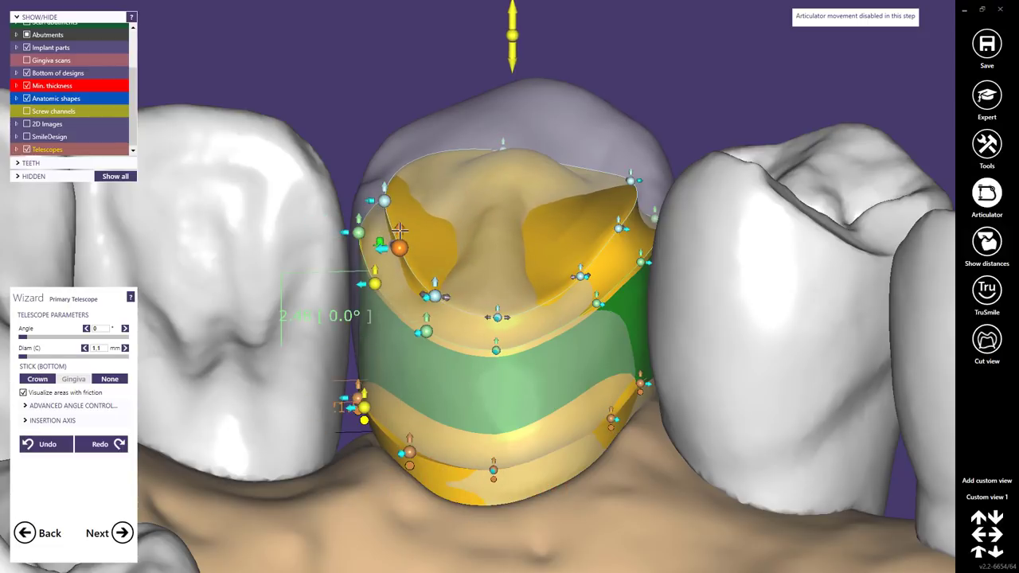
right_drag(446, 259, 446, 310)
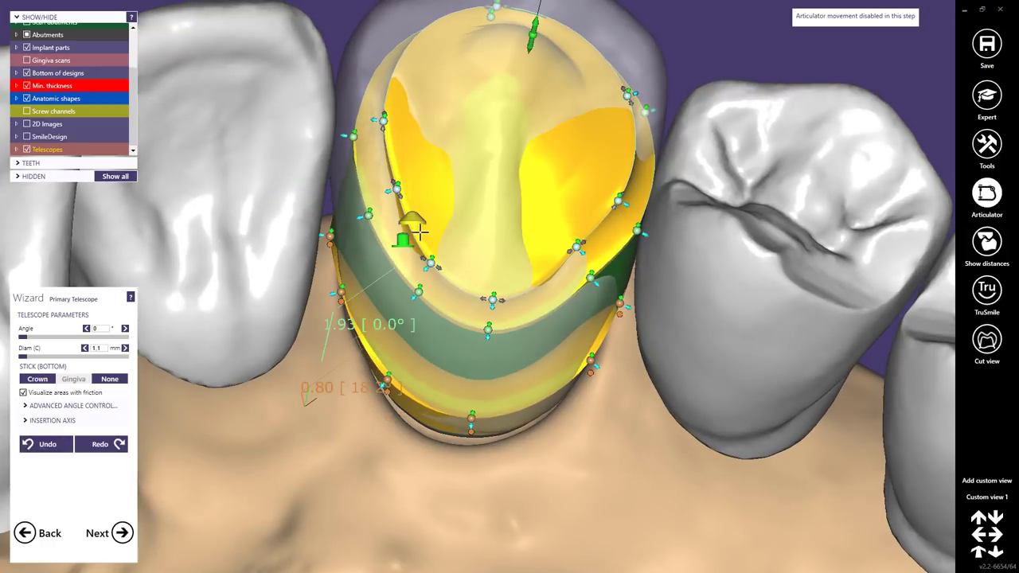
Move the mesial top edge point of the tooth 23 telescope inward and refine the mesiopalatal, palatal and distopalatal points sideways.
right_drag(416, 229, 411, 208)
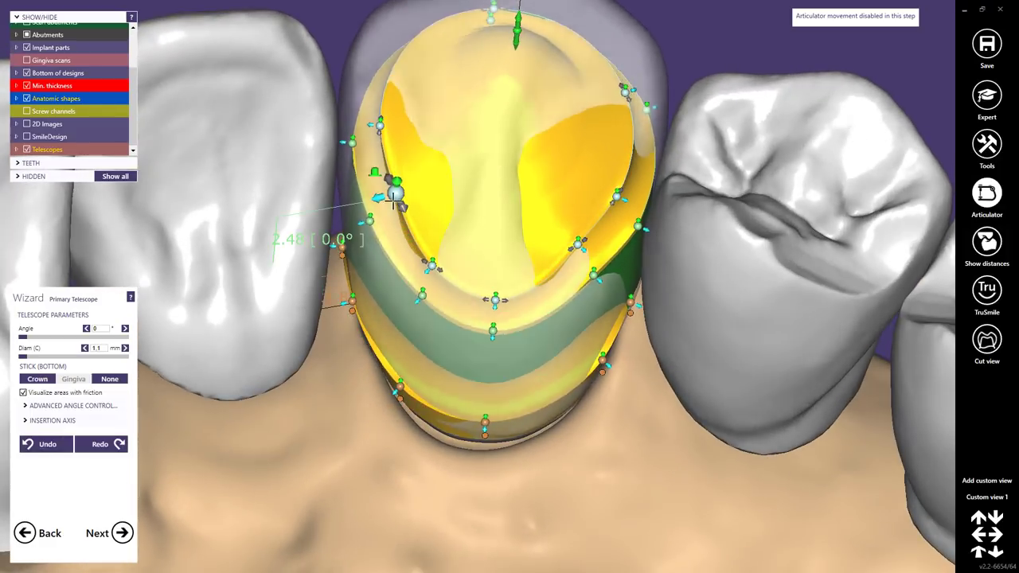
mouse_move(386, 197)
mouse_down()
mouse_move(418, 191)
mouse_move(402, 191)
mouse_up()
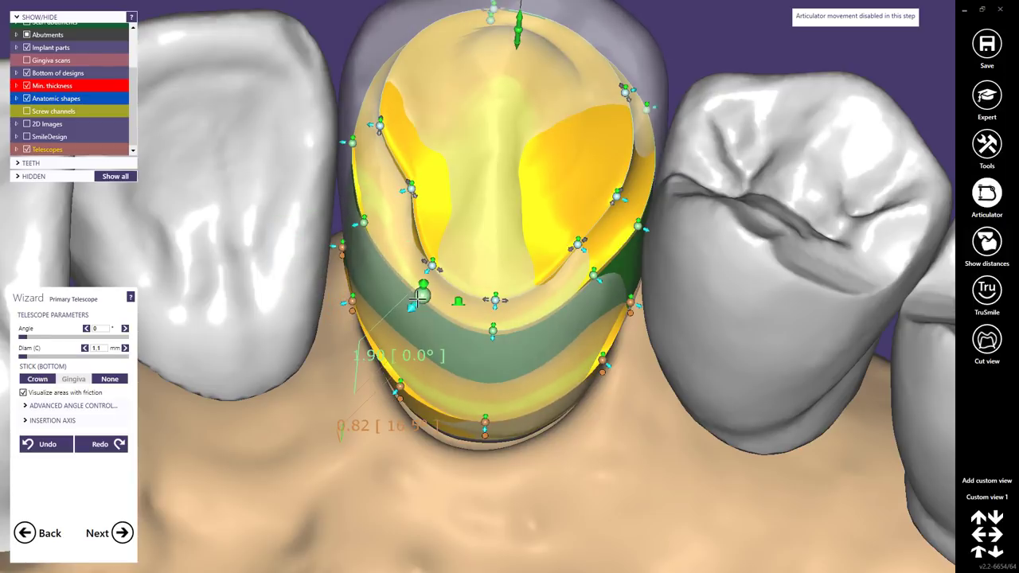
drag(402, 310, 414, 285)
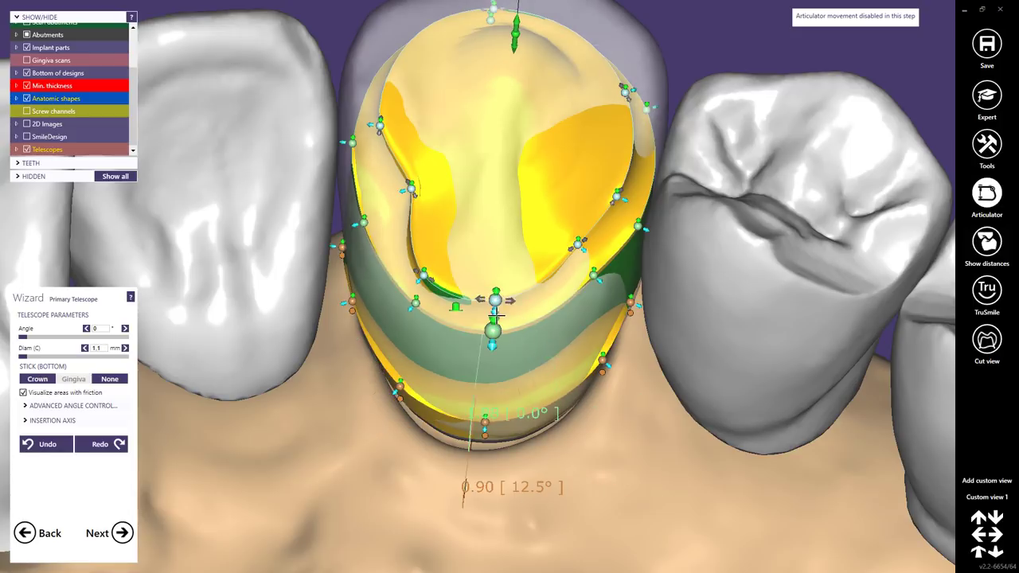
drag(494, 313, 495, 320)
drag(578, 244, 582, 248)
right_drag(626, 99, 616, 142)
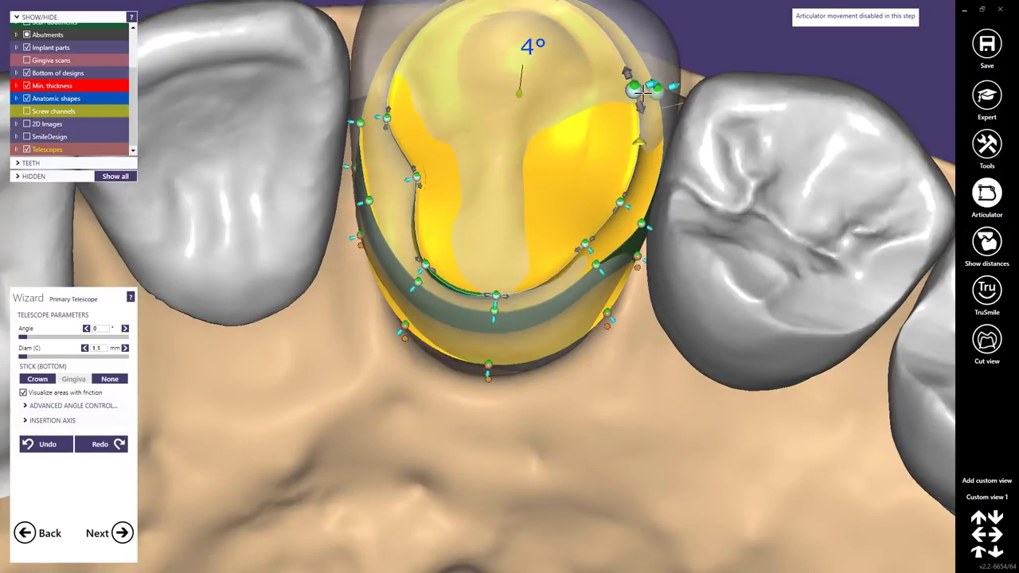
Pull the distal and mesial top edge points of the tooth 23 telescope out to the wall and adjust the distopalatal wall points.
drag(637, 101, 691, 118)
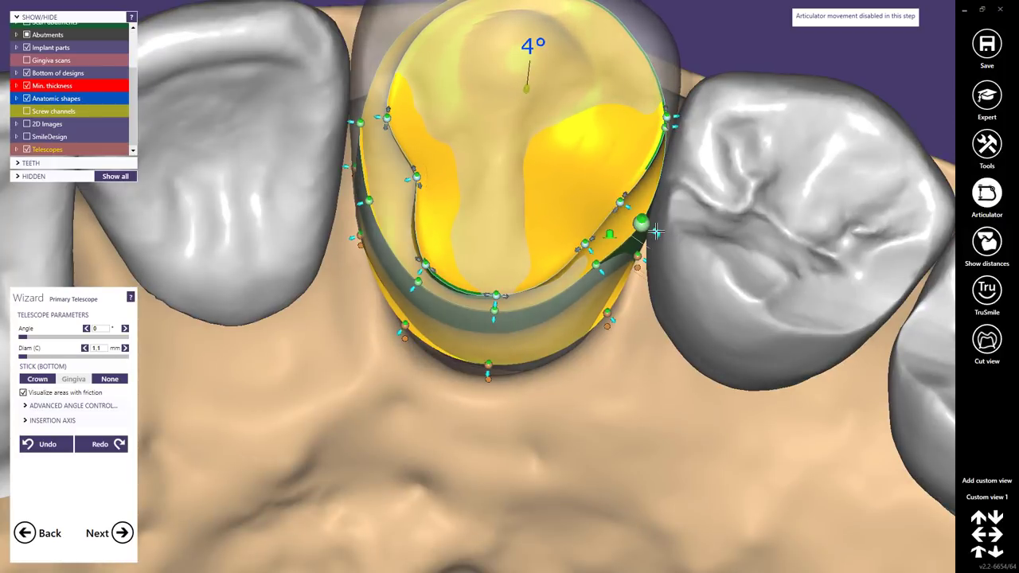
drag(656, 231, 654, 229)
drag(609, 278, 610, 279)
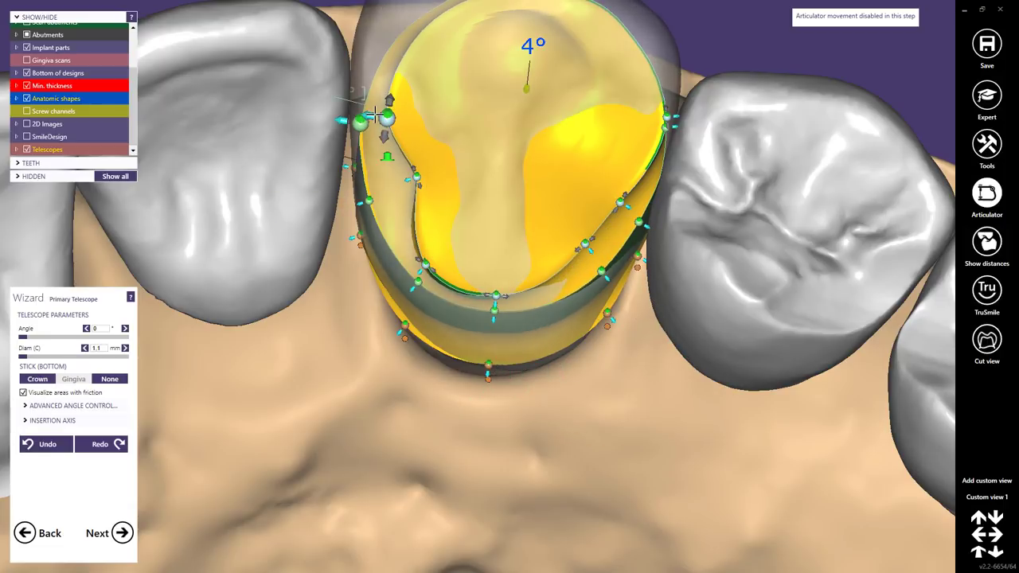
drag(386, 117, 360, 114)
Examine the labial surface, margin and palatal friction walls of the tooth 23 telescope, and compare it with the tooth 13 telescope.
scroll(468, 170, down, 3)
right_drag(468, 172, 481, 157)
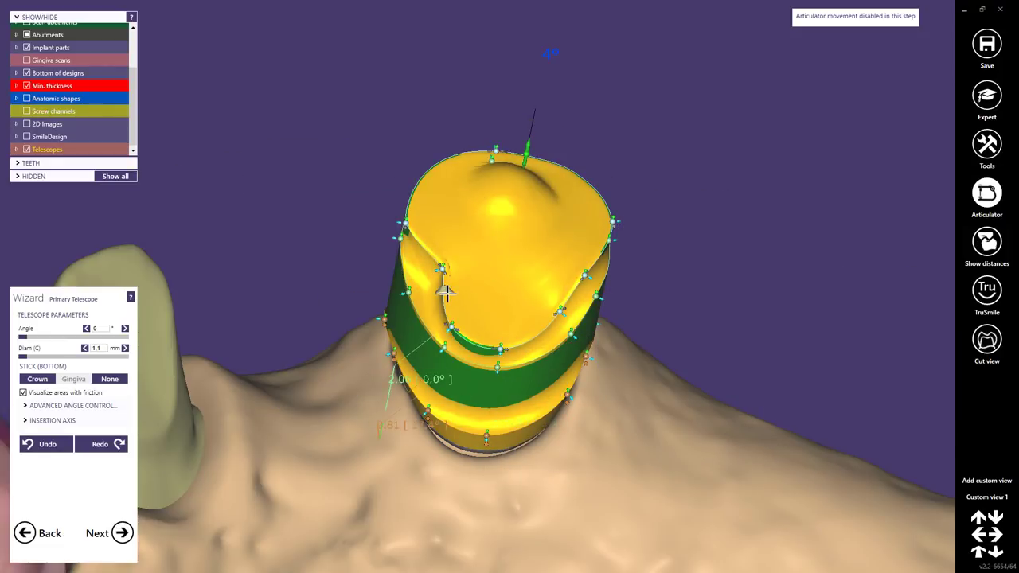
right_drag(520, 225, 570, 371)
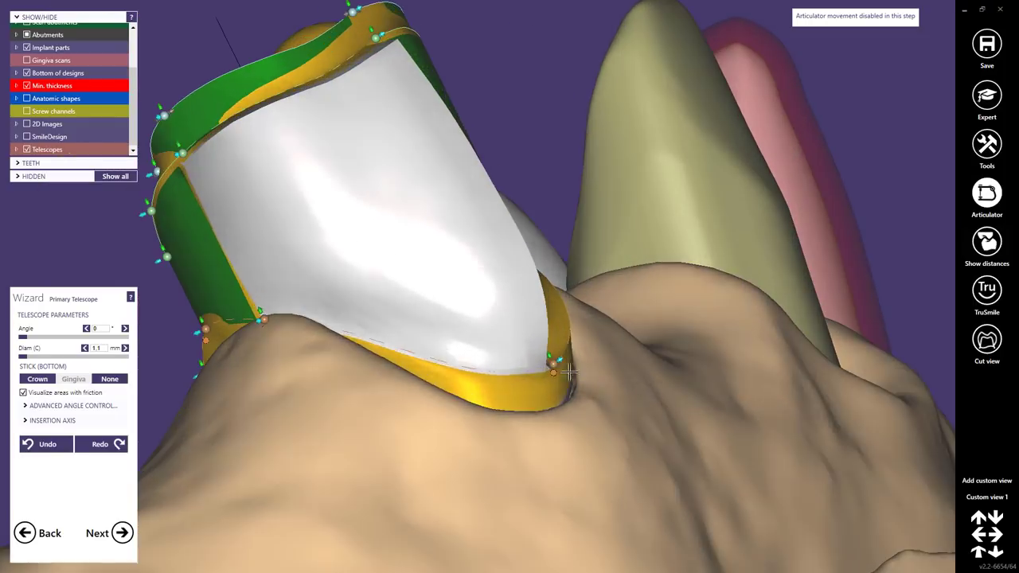
right_drag(538, 337, 585, 252)
right_drag(517, 96, 550, 192)
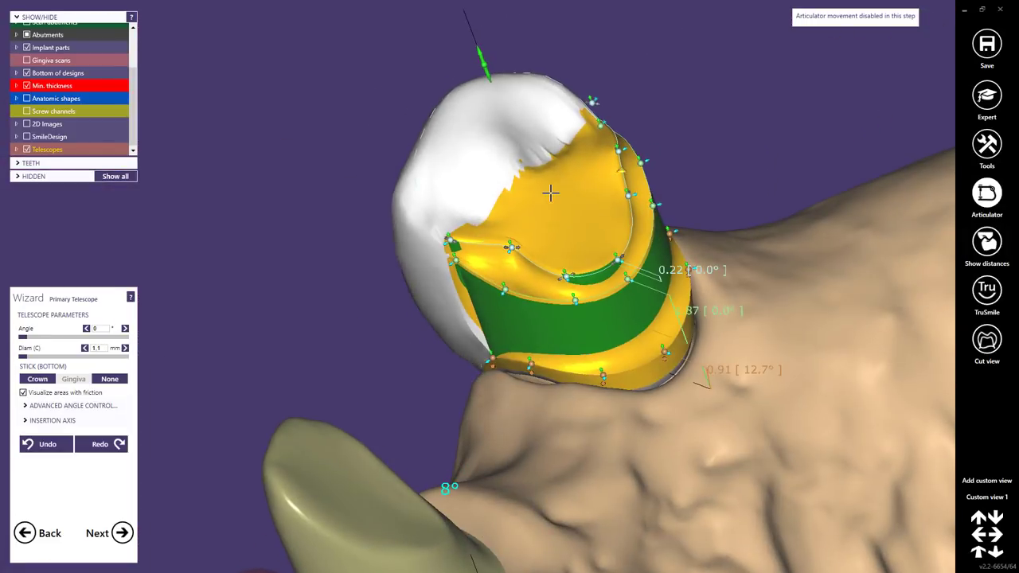
scroll(576, 198, down, 6)
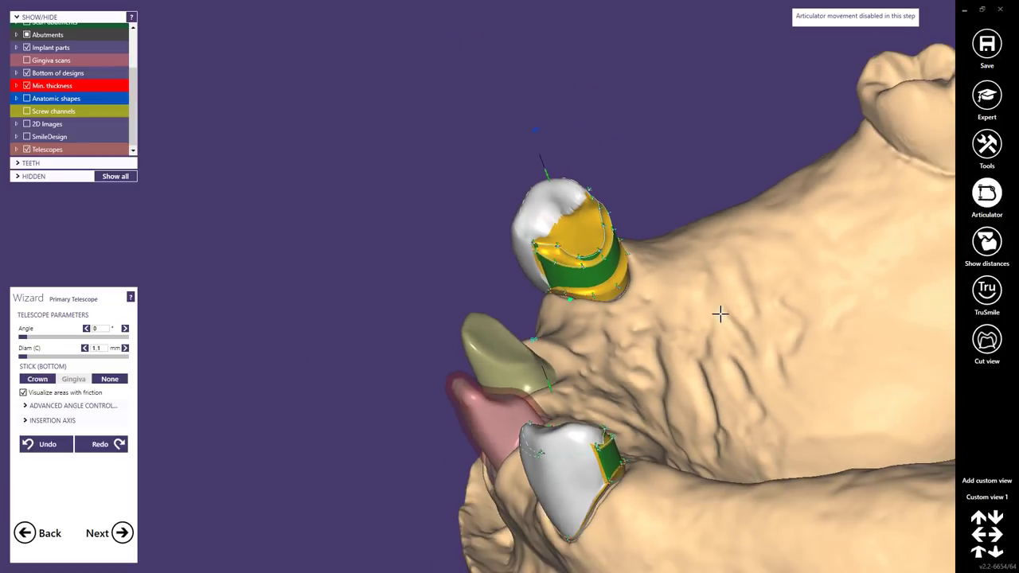
right_drag(719, 314, 422, 338)
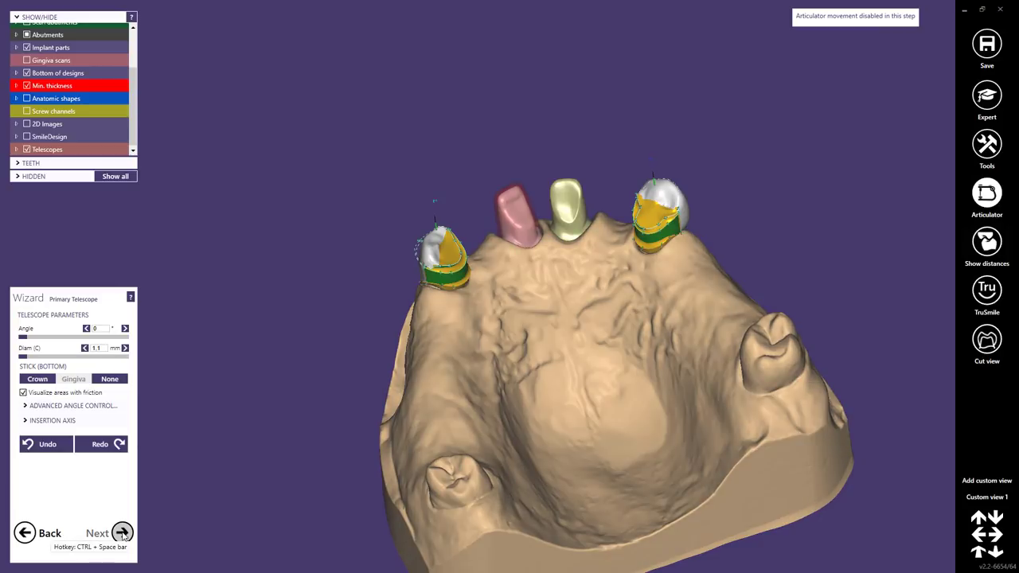
Complete the primary telescope and free-form telescope steps, then merge the parts without saving the scene.
click(122, 533)
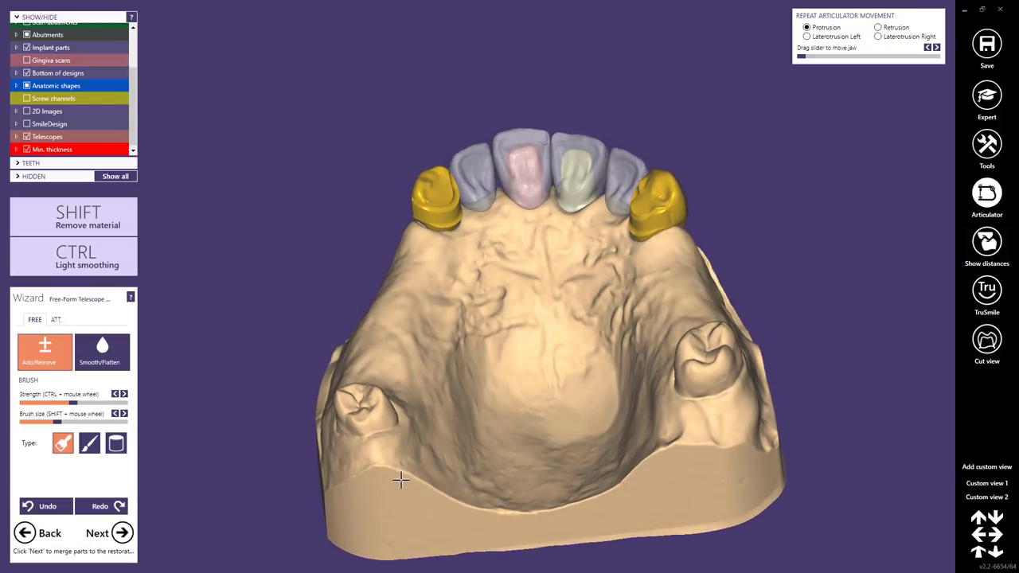
middle_drag(553, 398, 490, 299)
right_drag(490, 299, 480, 302)
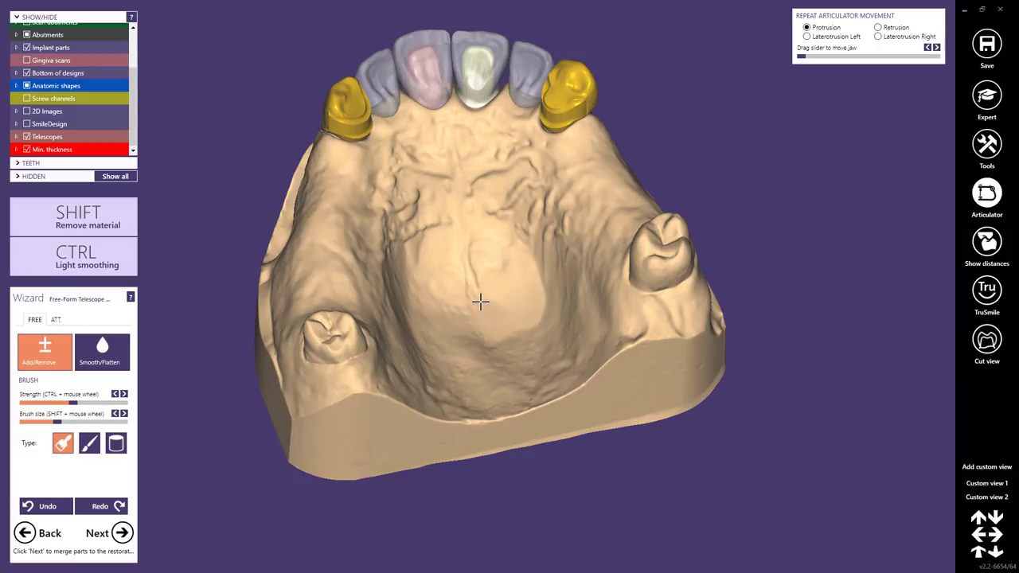
click(122, 534)
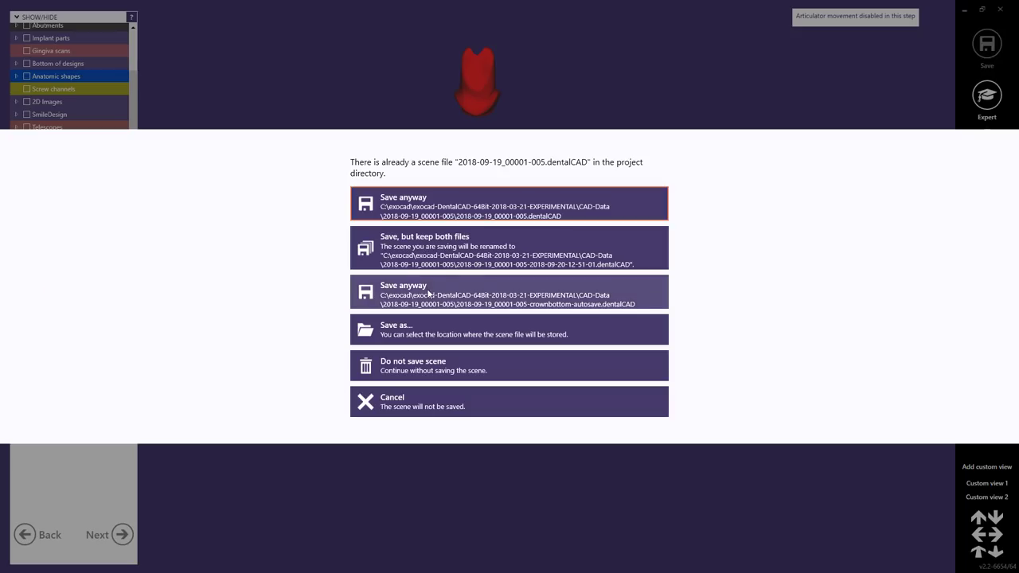
click(393, 368)
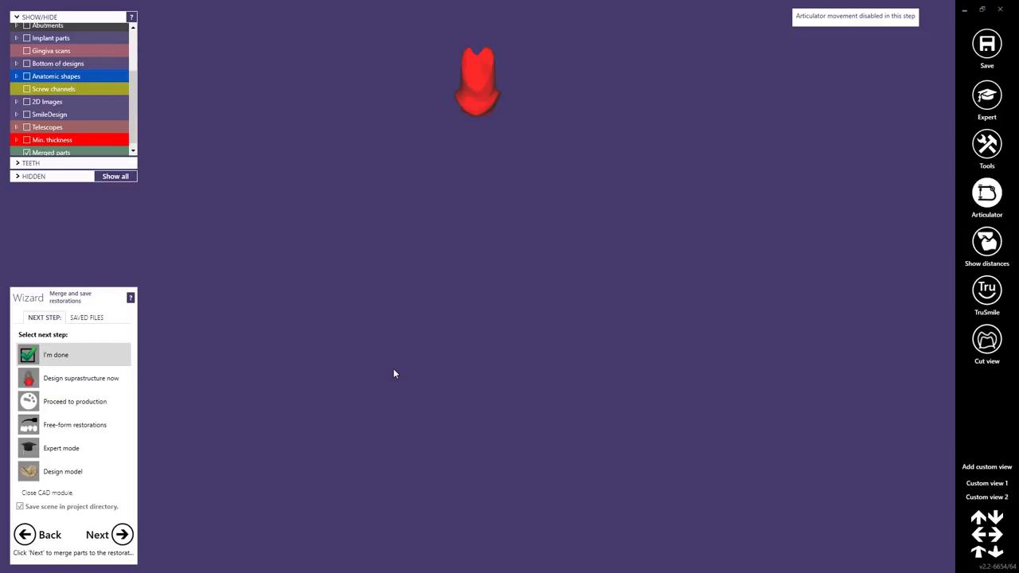
Choose to design the suprastructure now and continue to it without saving the scene.
click(84, 383)
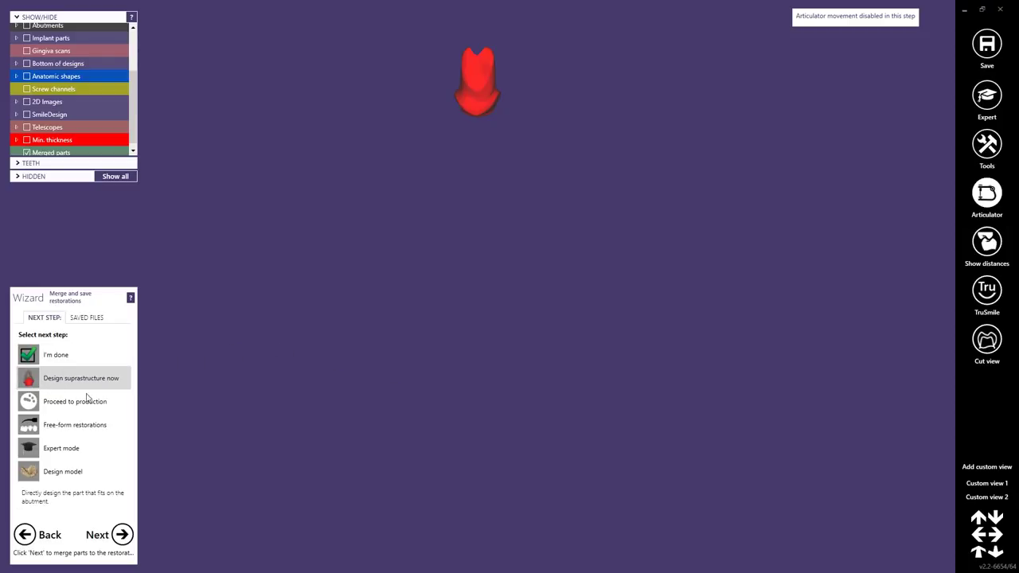
click(126, 534)
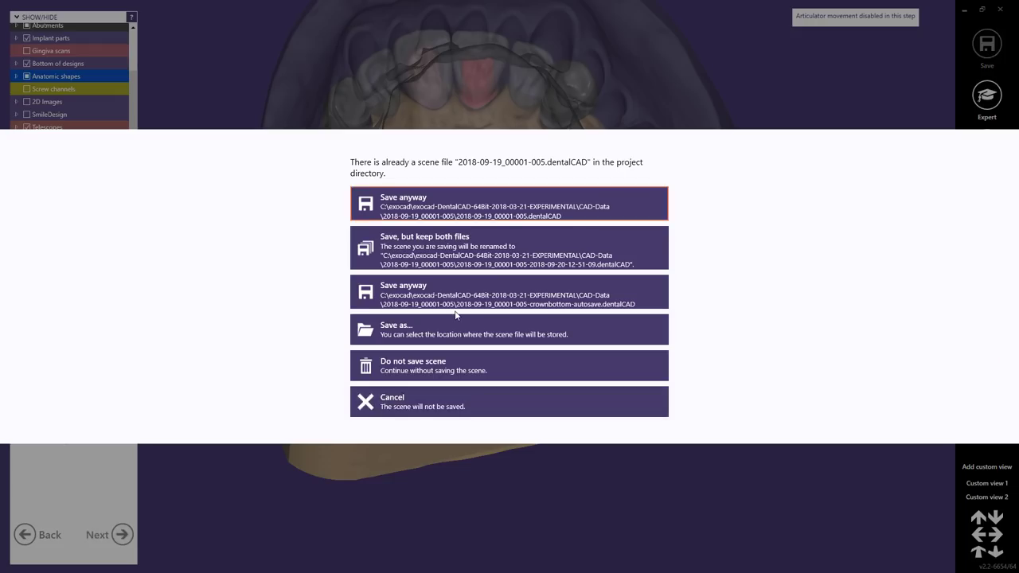
click(407, 367)
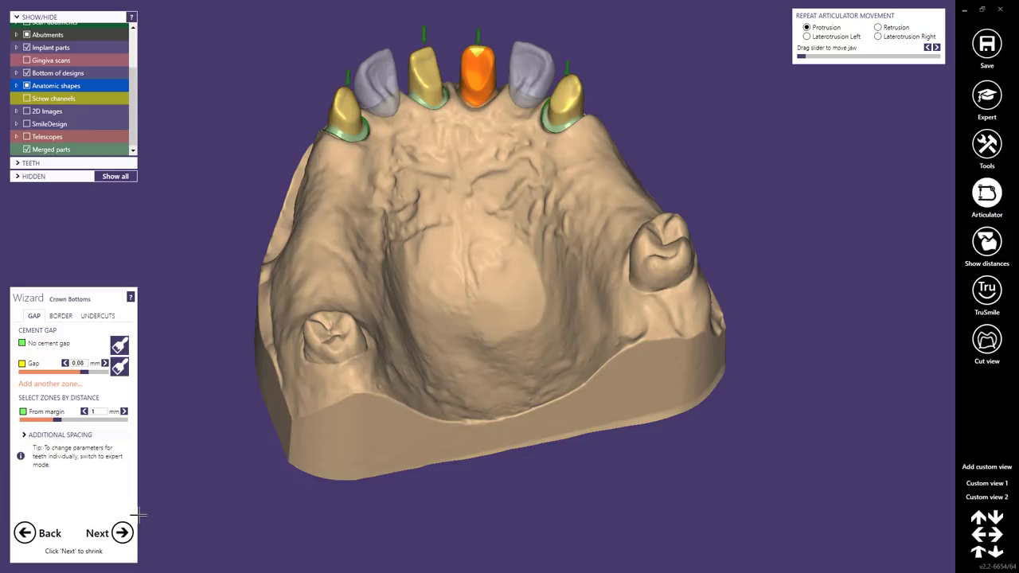
Generate the crown bottoms with a 0.08 mm cement gap and apply the normal 0.8 mm shrink to the anterior teeth.
click(122, 534)
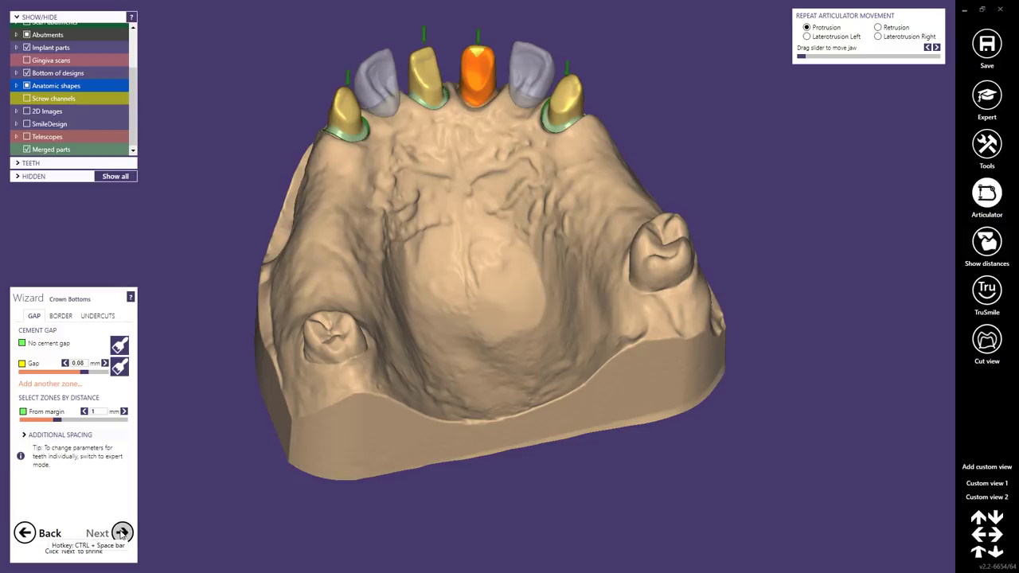
click(122, 533)
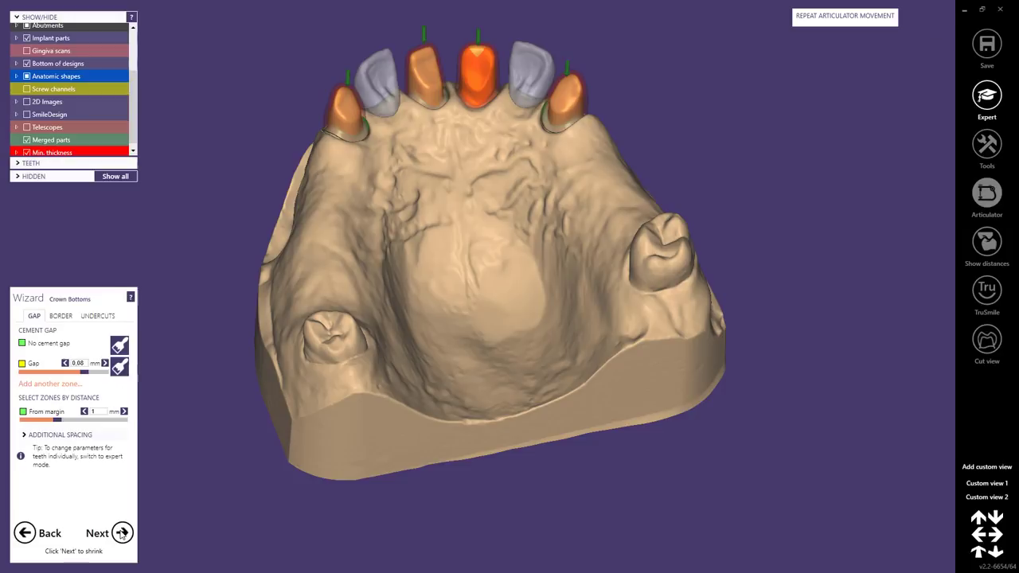
click(121, 533)
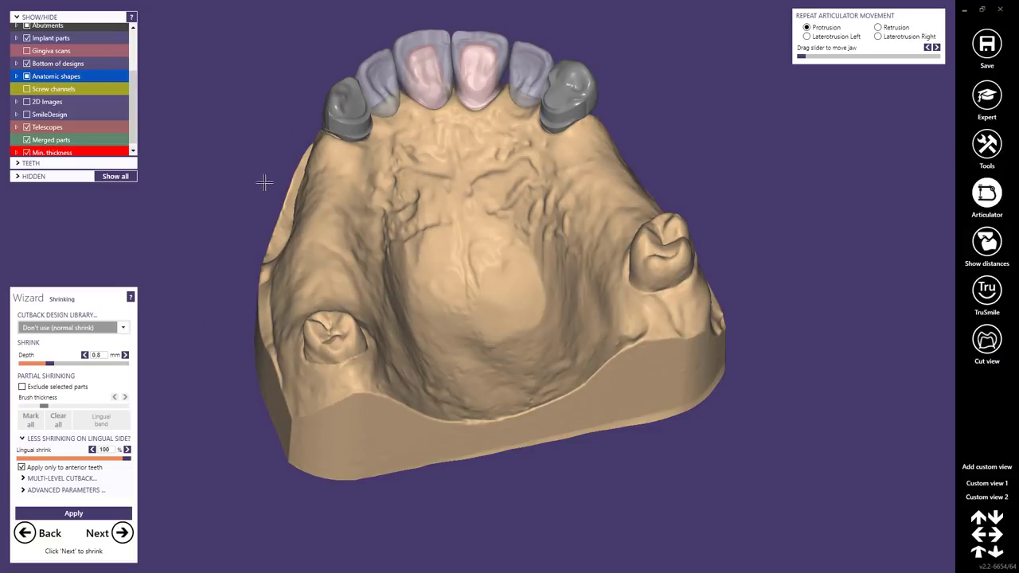
click(73, 514)
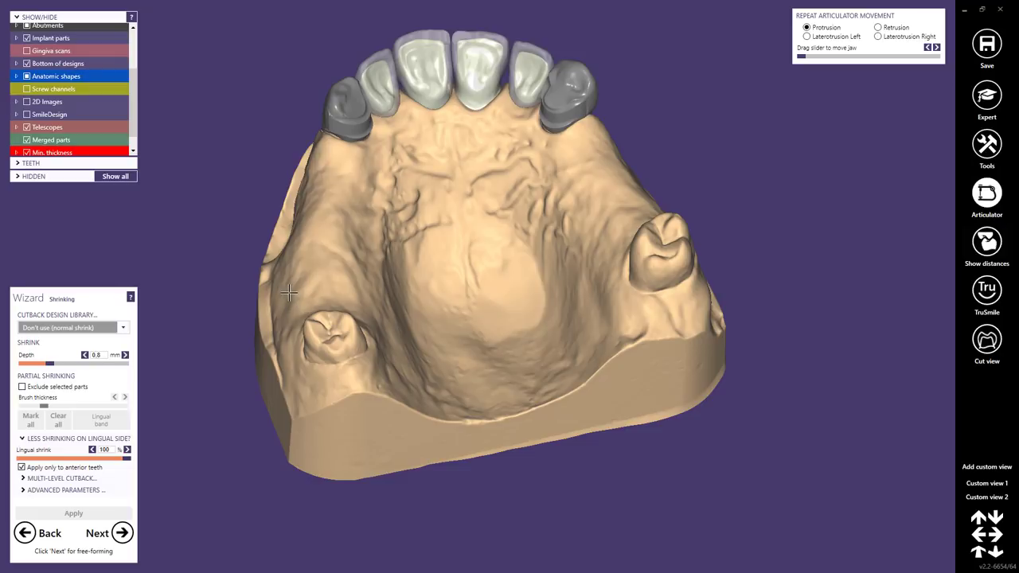
click(122, 533)
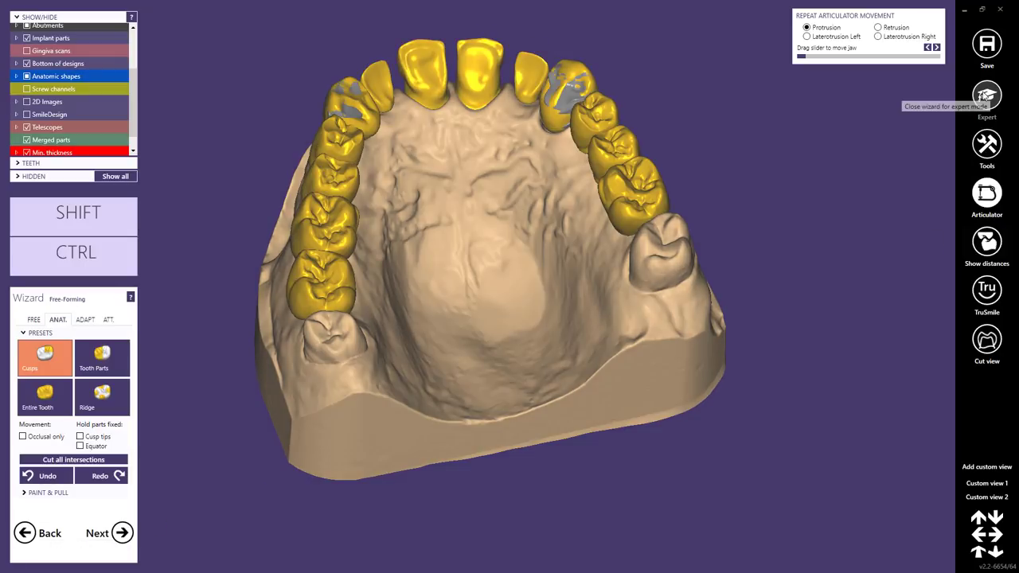
In expert mode, shrink the anatomy of both telescopes to a depth of 0.8 mm while holding the friction parts.
click(987, 96)
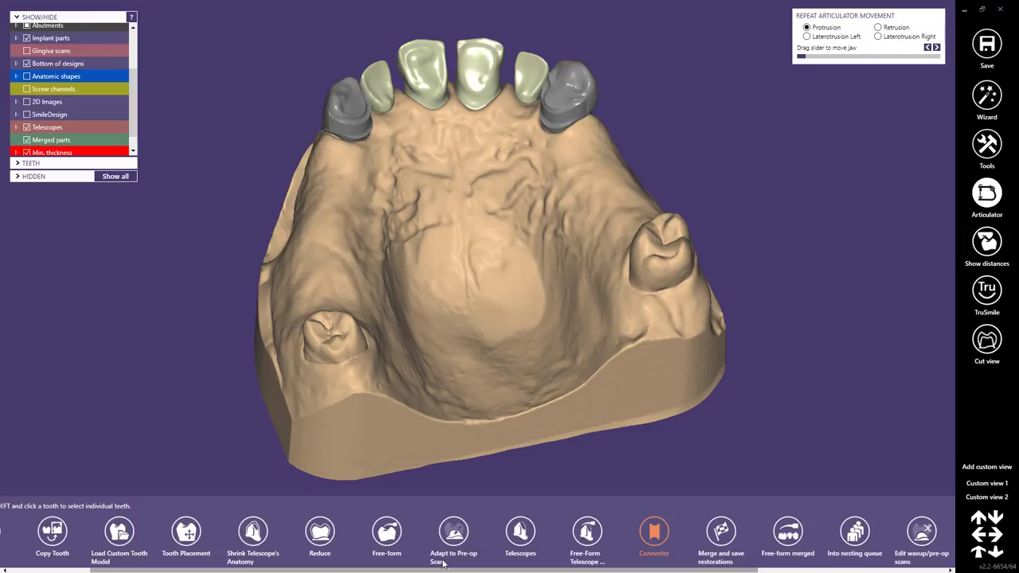
click(253, 537)
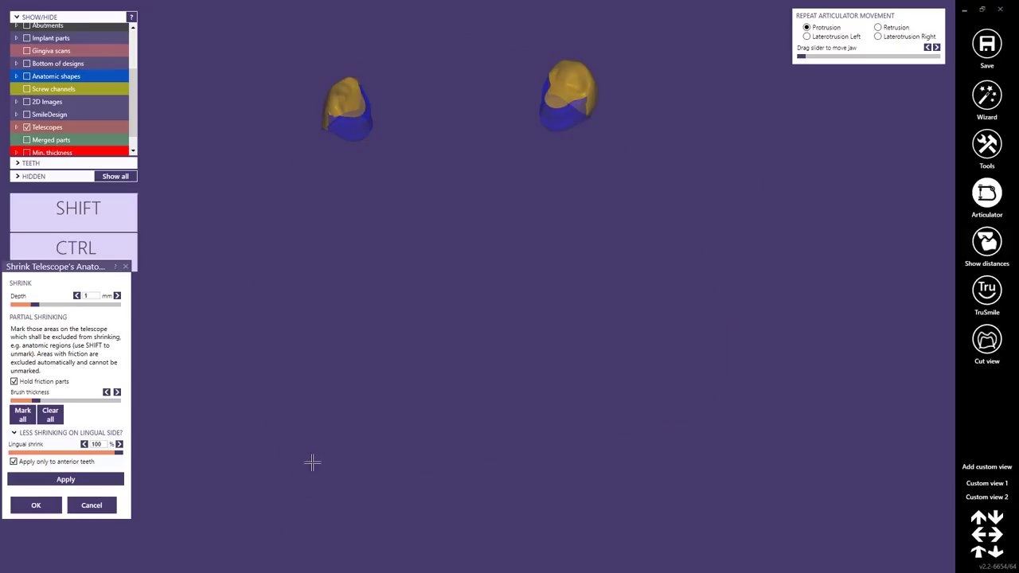
middle_click(357, 116)
right_drag(487, 244, 485, 232)
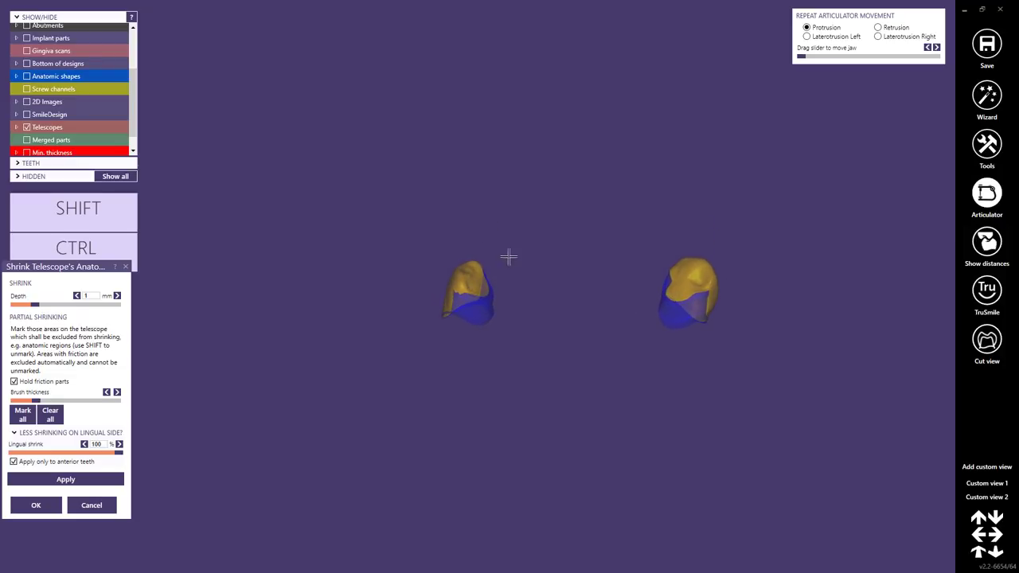
scroll(573, 305, up, 3)
scroll(571, 302, up, 2)
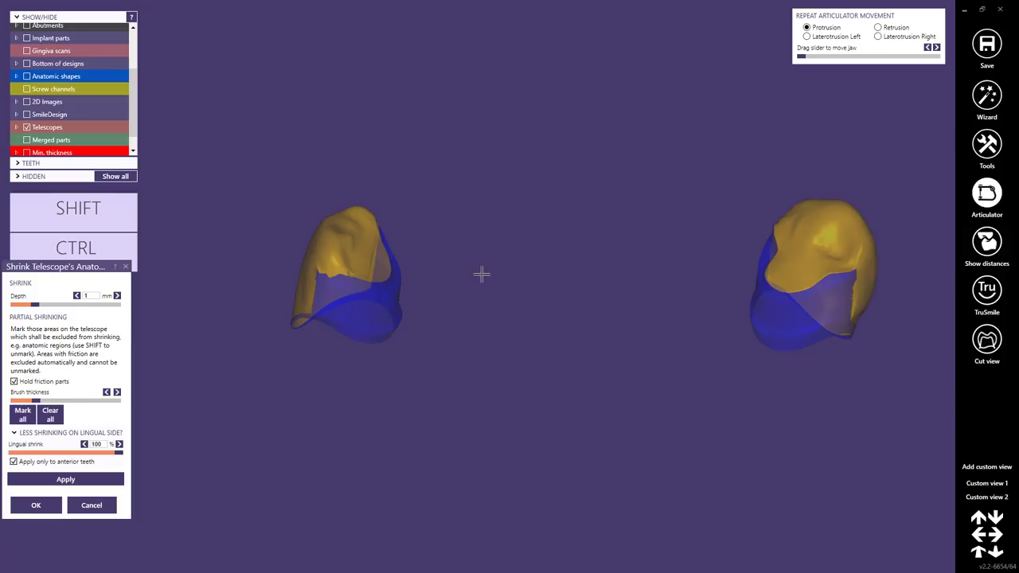
right_drag(481, 274, 479, 274)
right_click(94, 295)
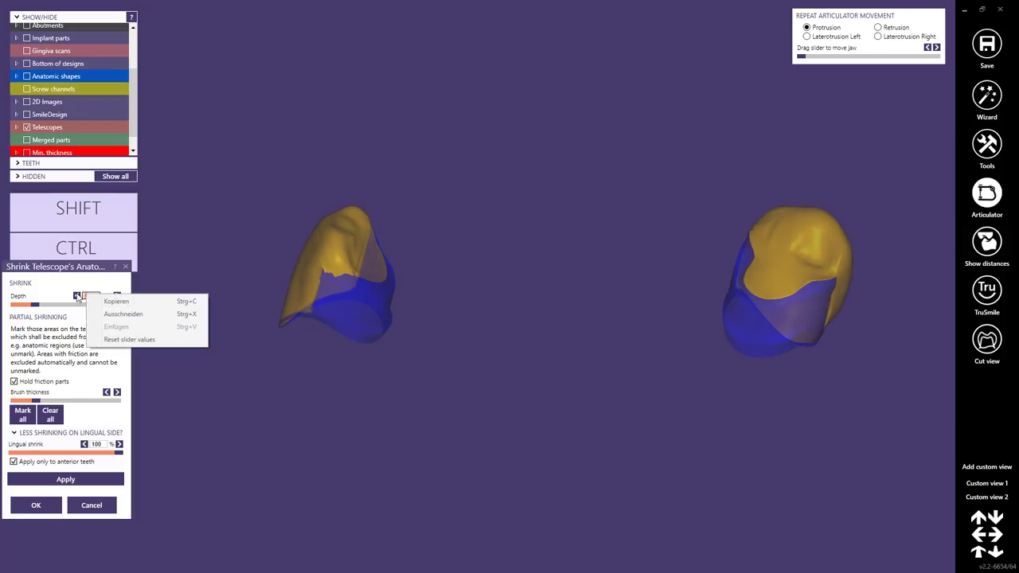
click(208, 209)
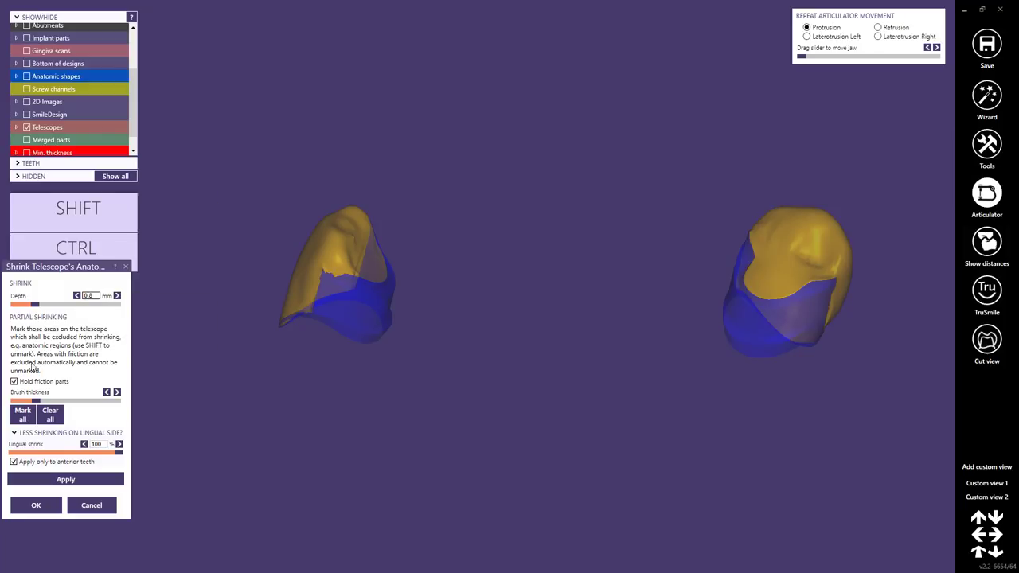
click(65, 479)
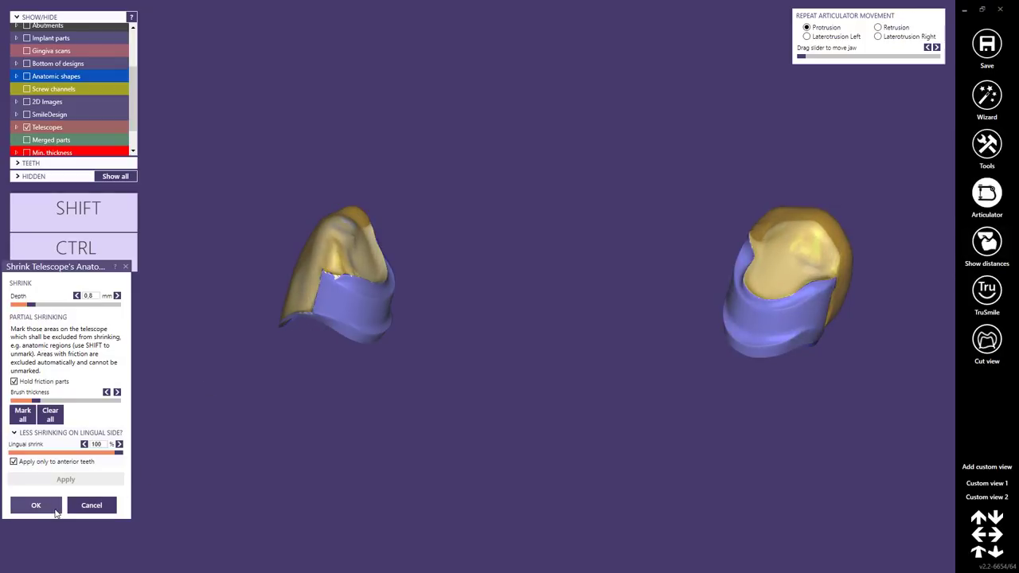
click(56, 511)
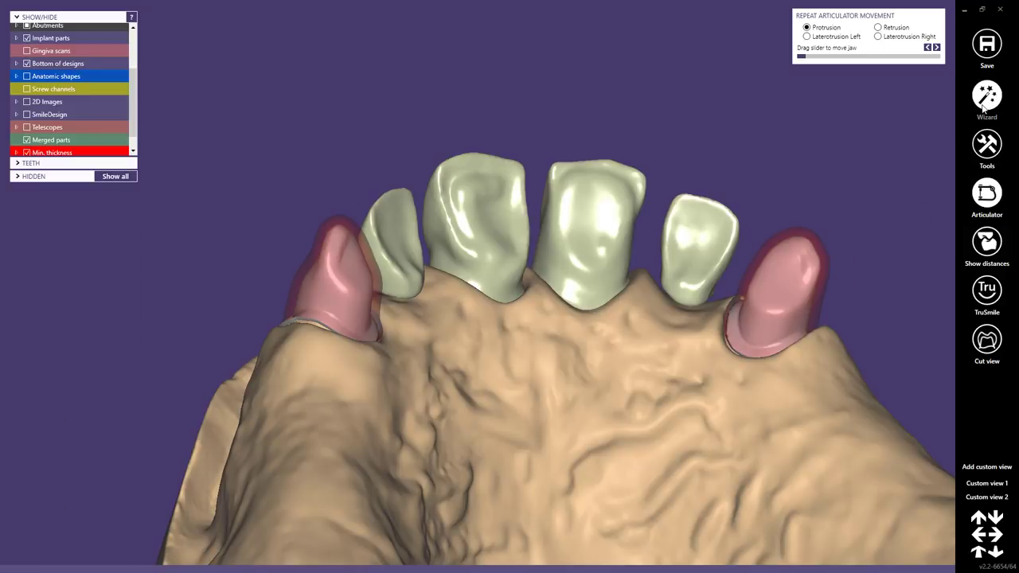
Return to the wizard, hide the anatomic shape of tooth 13 and advance from free-forming to the connectors.
click(986, 97)
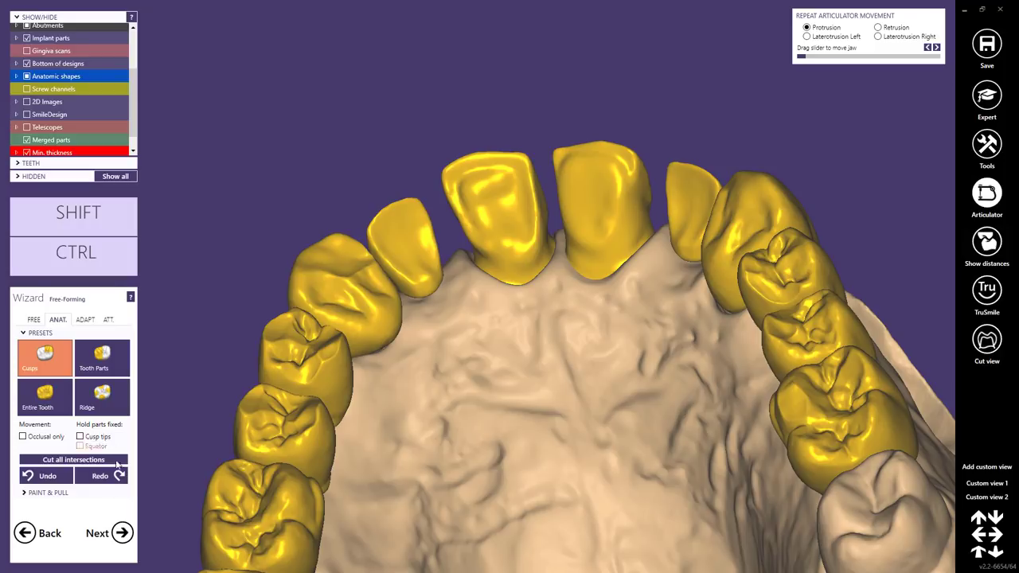
ctrl+click(327, 253)
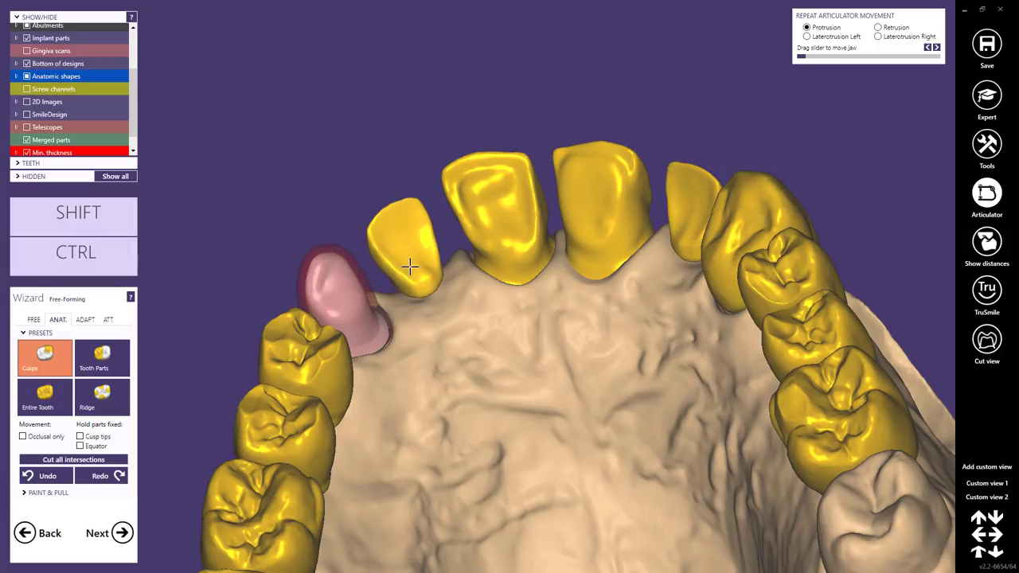
key(ctrl)
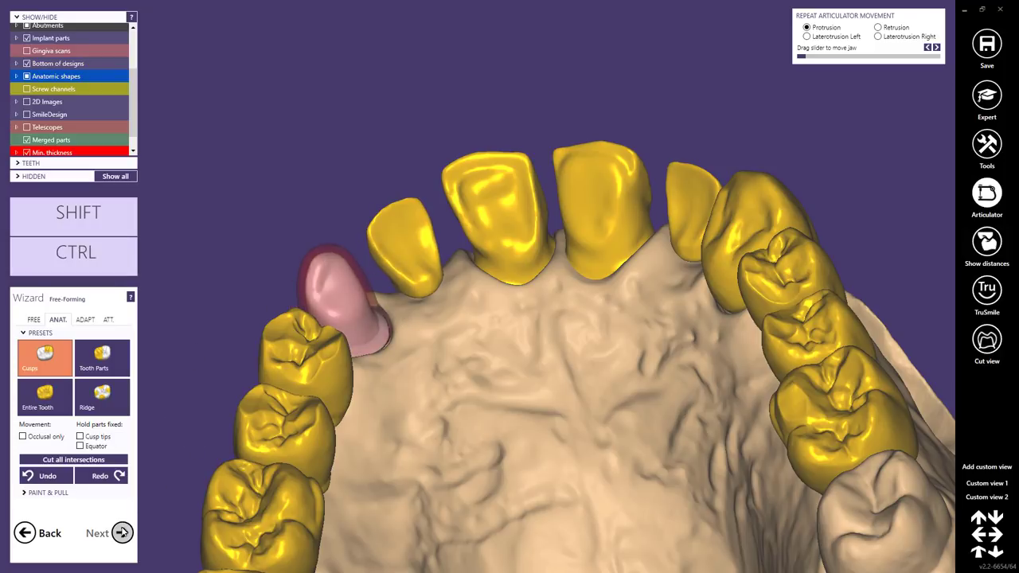
click(122, 533)
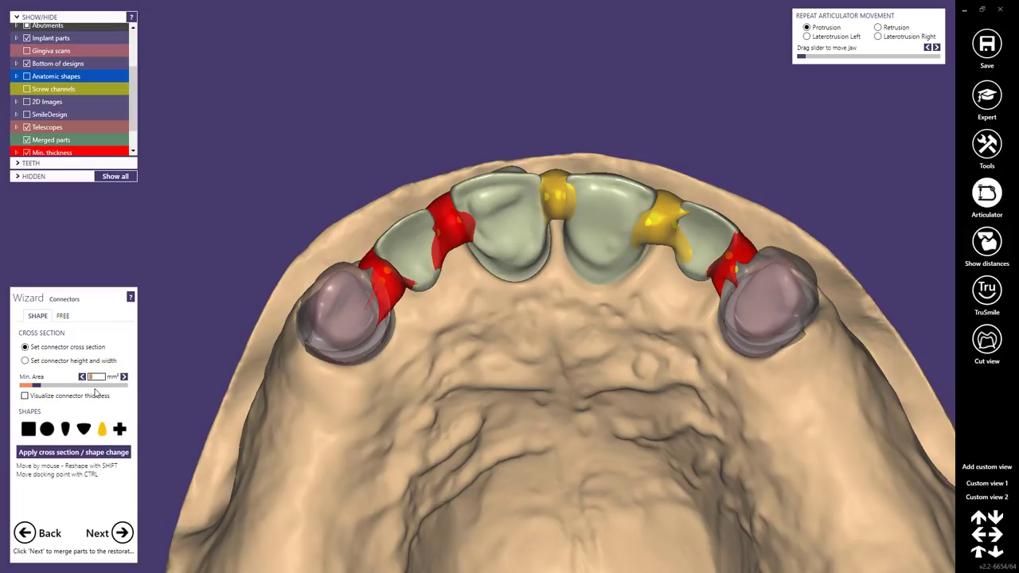
Apply a minimum connector cross section of 6 mm² and shift the three connectors between the incisors palatally.
click(92, 452)
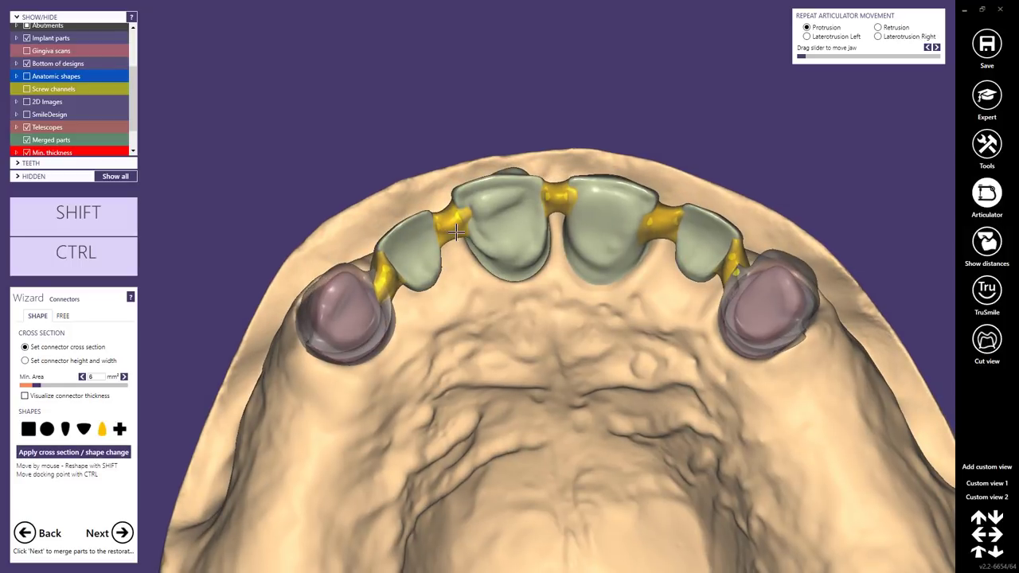
drag(457, 230, 457, 245)
drag(561, 194, 562, 200)
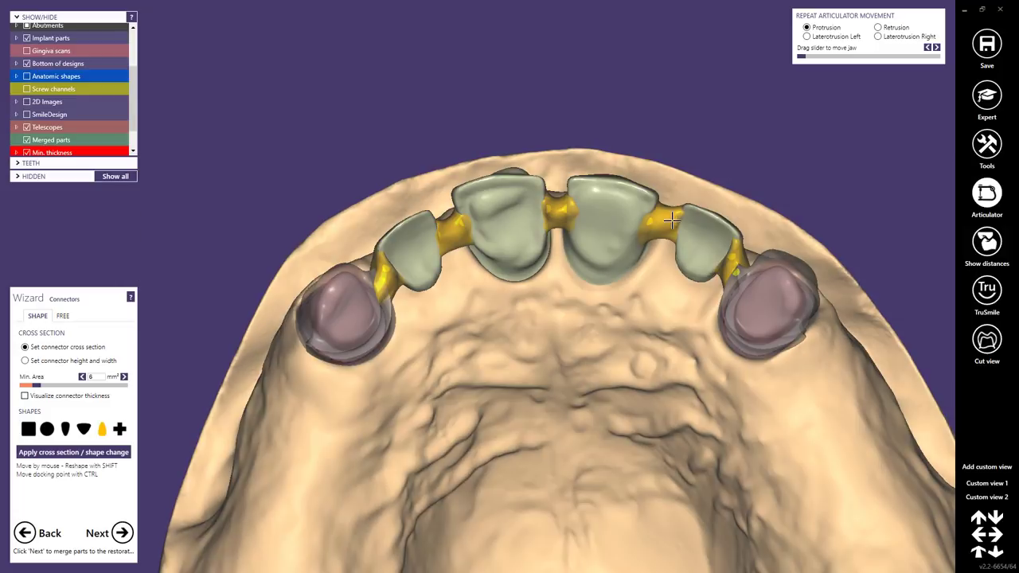
drag(669, 245, 667, 226)
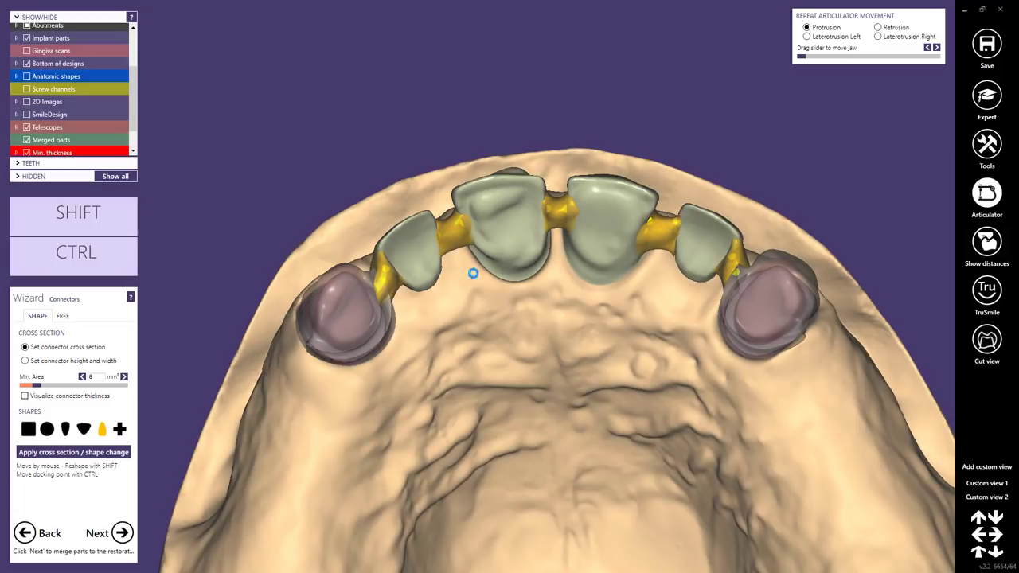
Reposition the connector between teeth 13 and 12 against the mesial side of the tooth 13 telescope.
scroll(377, 279, up, 4)
middle_drag(377, 279, 478, 281)
scroll(488, 275, up, 4)
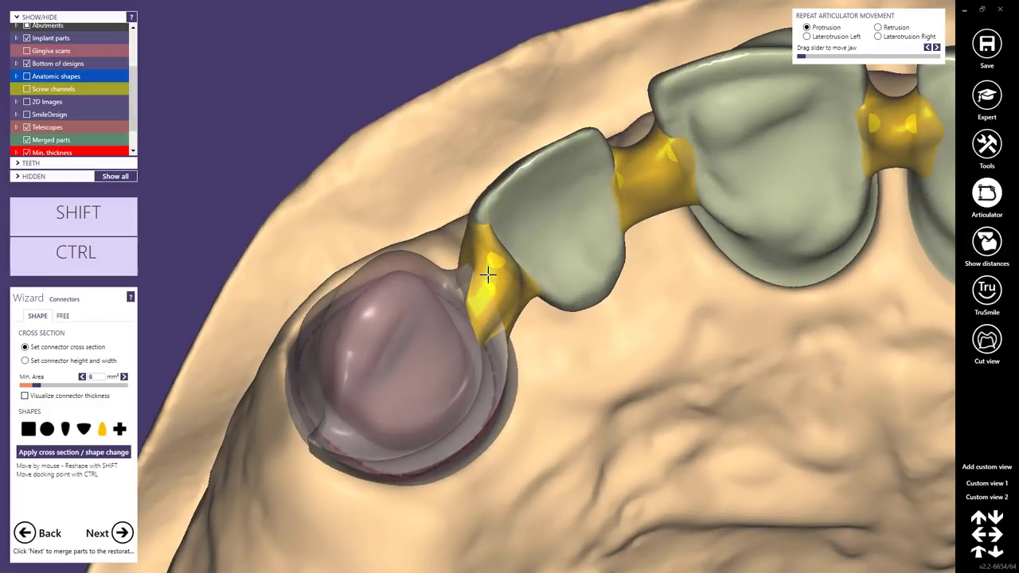
right_drag(497, 311, 492, 315)
drag(526, 316, 509, 290)
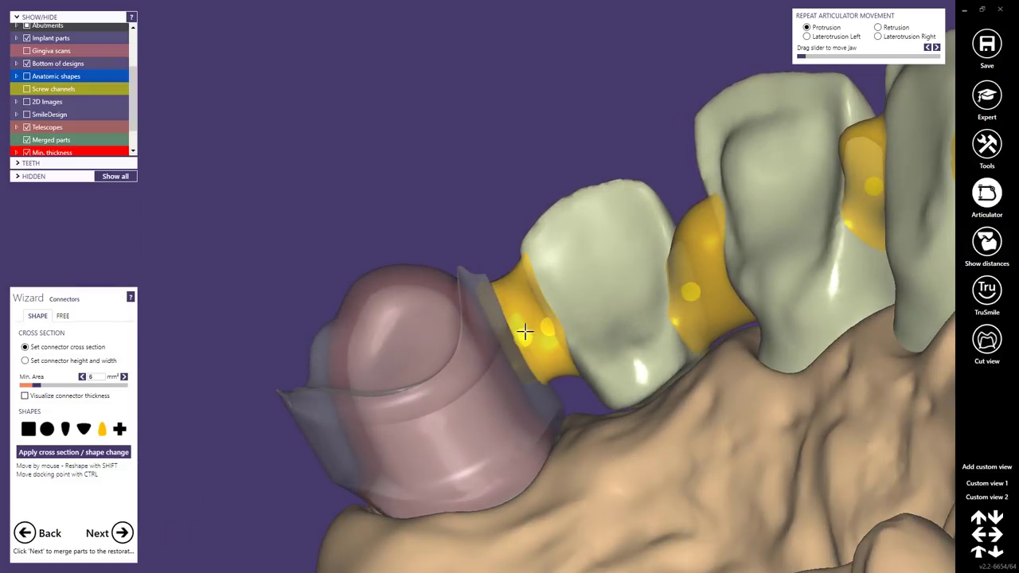
right_drag(525, 332, 525, 333)
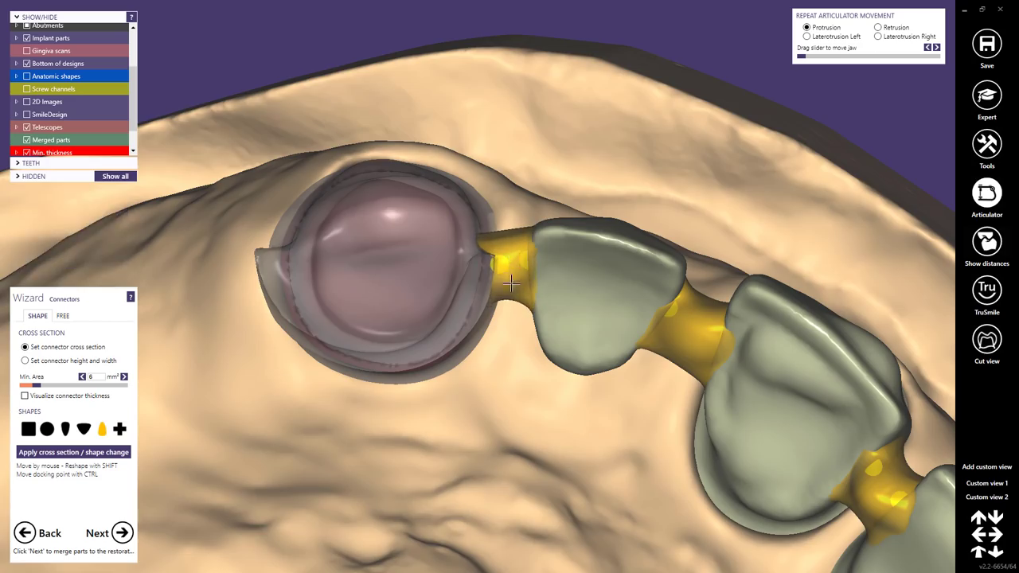
right_drag(514, 257, 432, 301)
Freely reshape the connector between teeth 13 and 12 by pulling its incisal control points up to the telescope's edge.
click(63, 316)
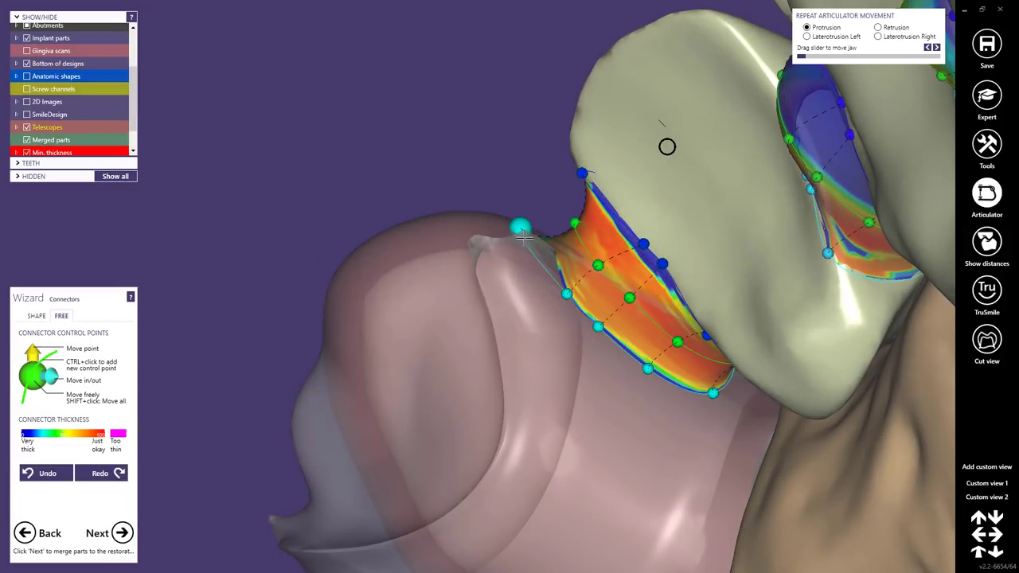
right_drag(541, 282, 556, 210)
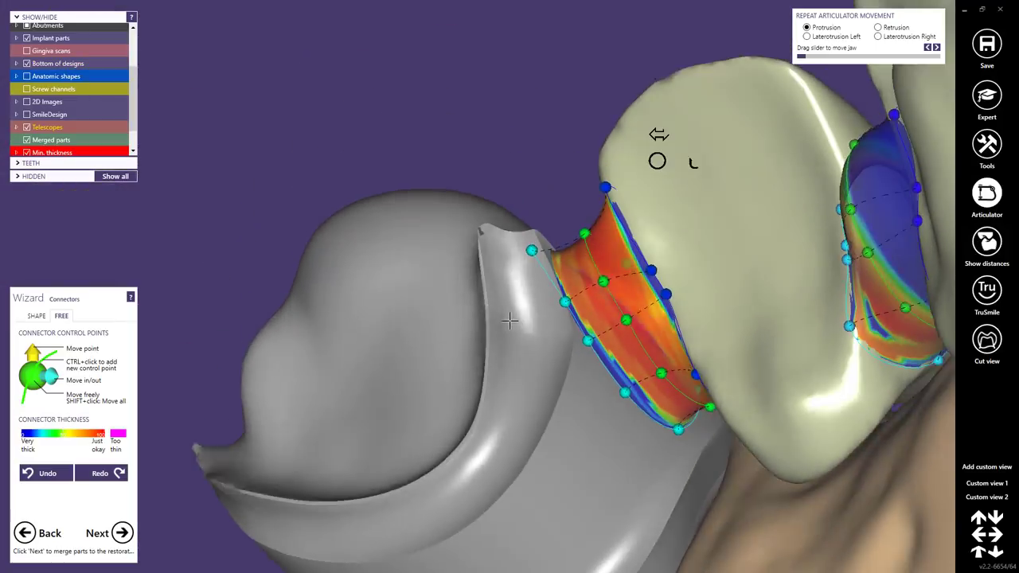
drag(531, 253, 524, 231)
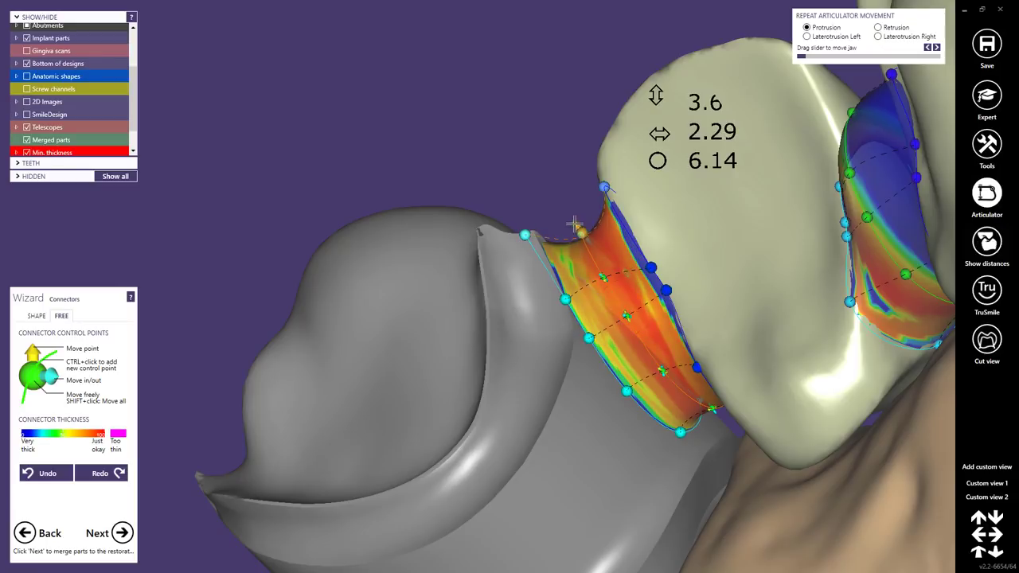
drag(575, 224, 523, 218)
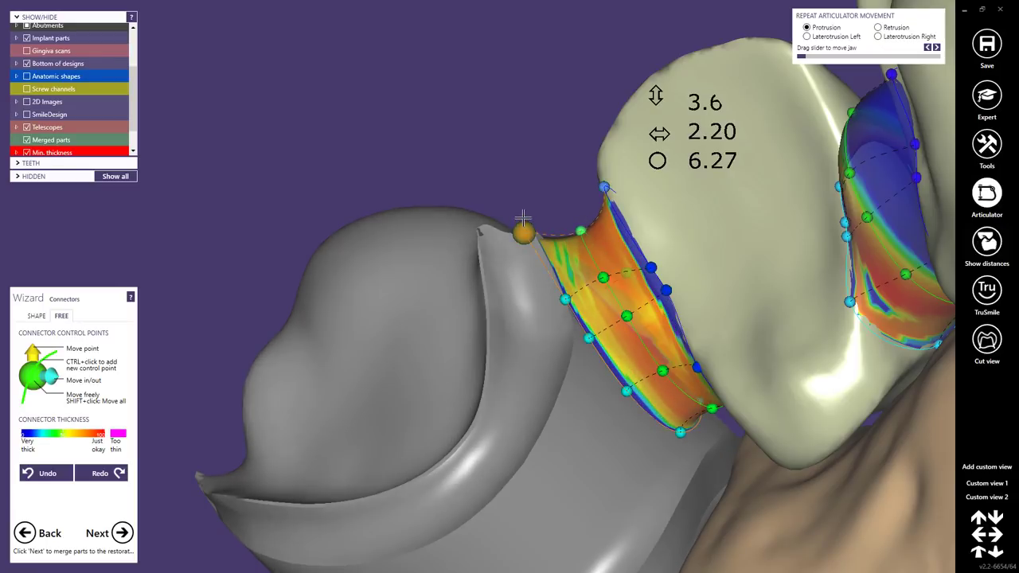
Return to connector shape editing and adjust the connector positions and docking points, especially between teeth 21 and 22.
scroll(587, 314, down, 4)
right_drag(586, 313, 586, 323)
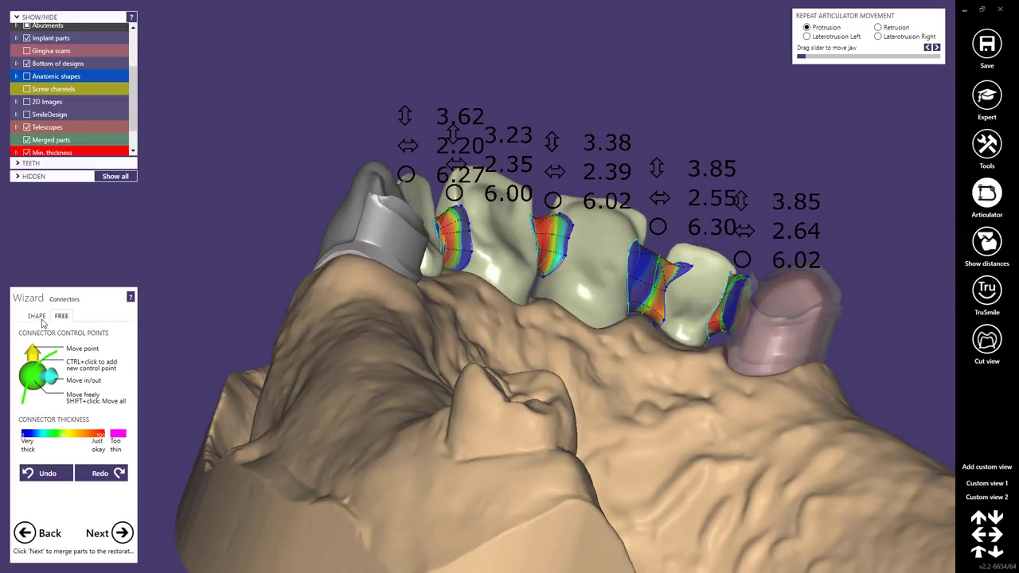
click(37, 315)
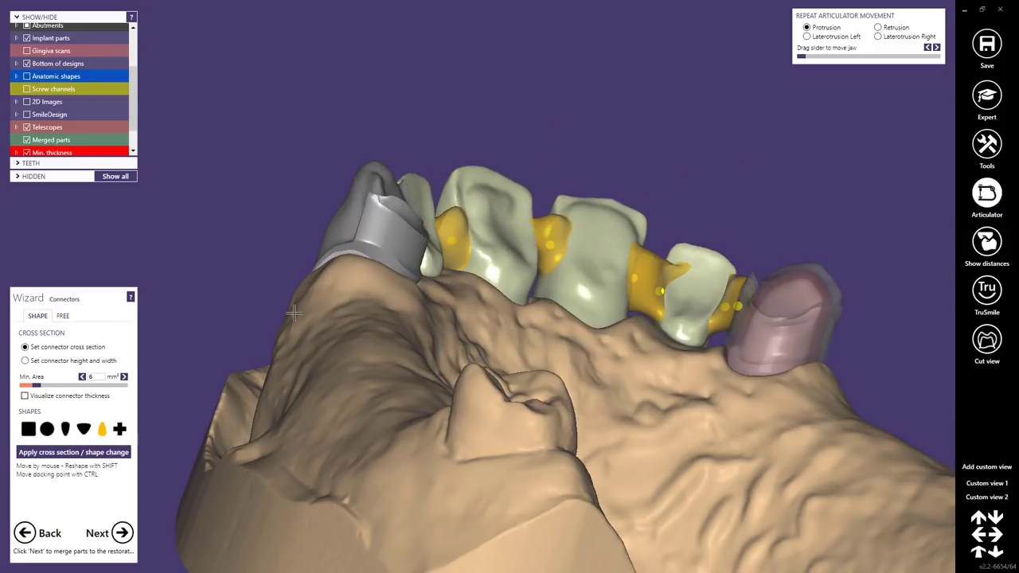
key(ctrl+shift)
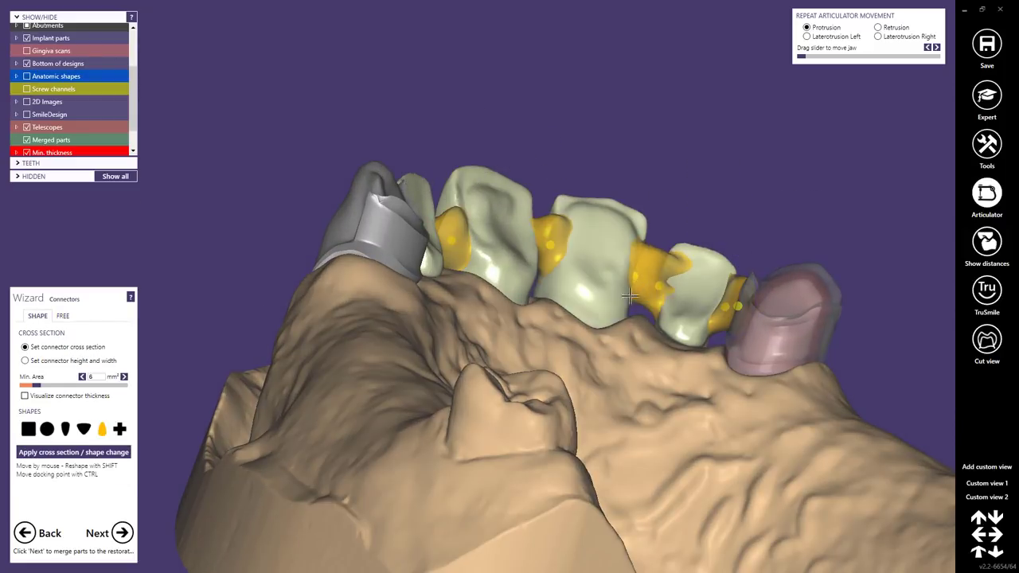
key(shift)
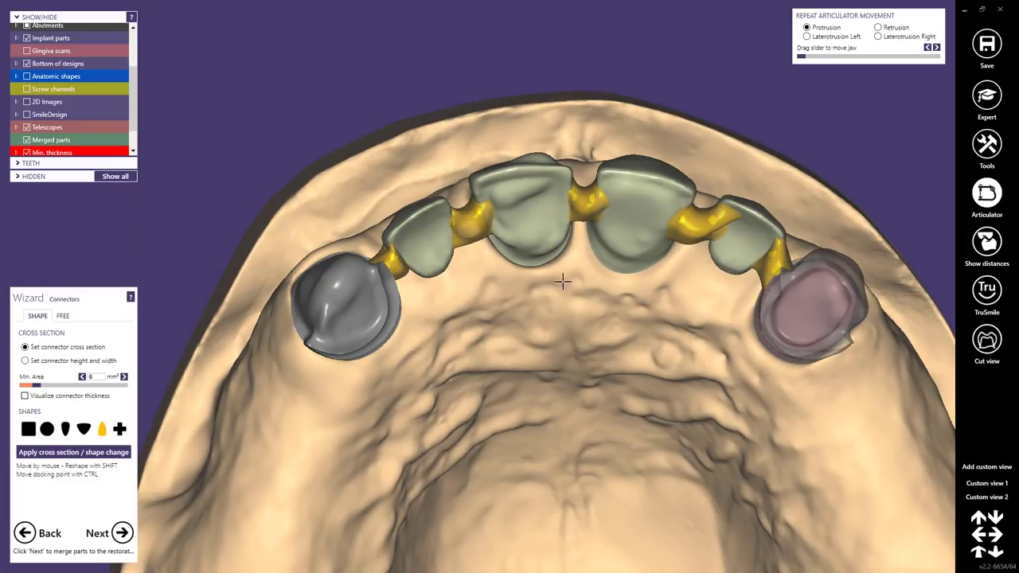
right_drag(563, 282, 450, 285)
Switch to free connector editing and move a telescope-side control point of the connector between teeth 13 and 12.
click(60, 318)
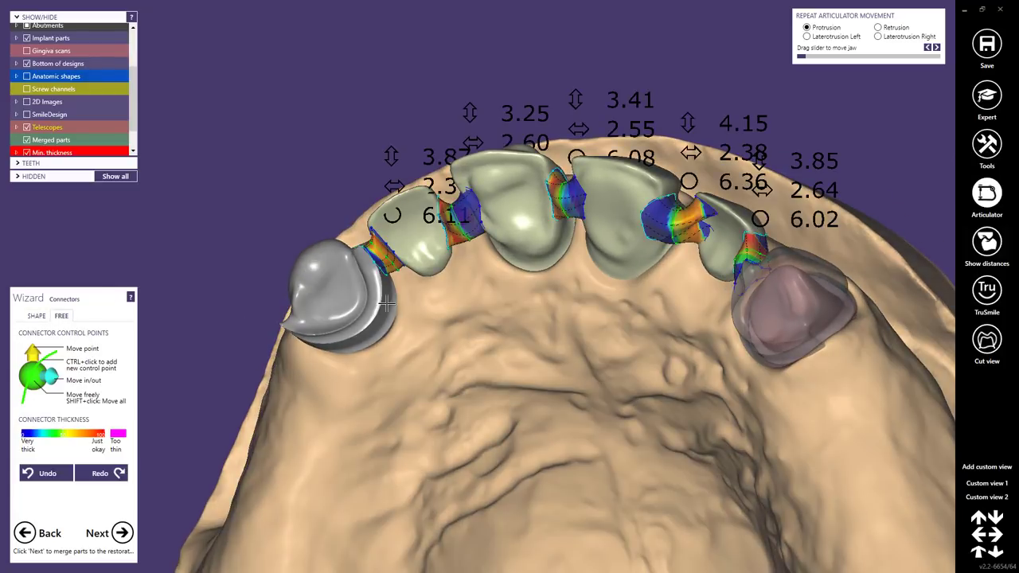
scroll(386, 303, up, 5)
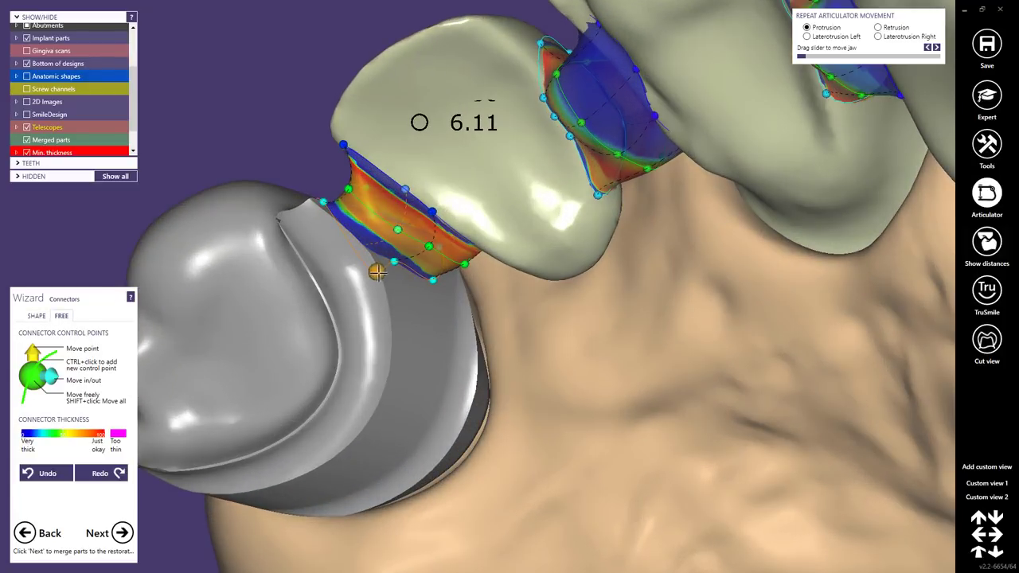
drag(378, 272, 437, 286)
right_drag(446, 297, 446, 289)
scroll(446, 289, down, 6)
middle_click(630, 287)
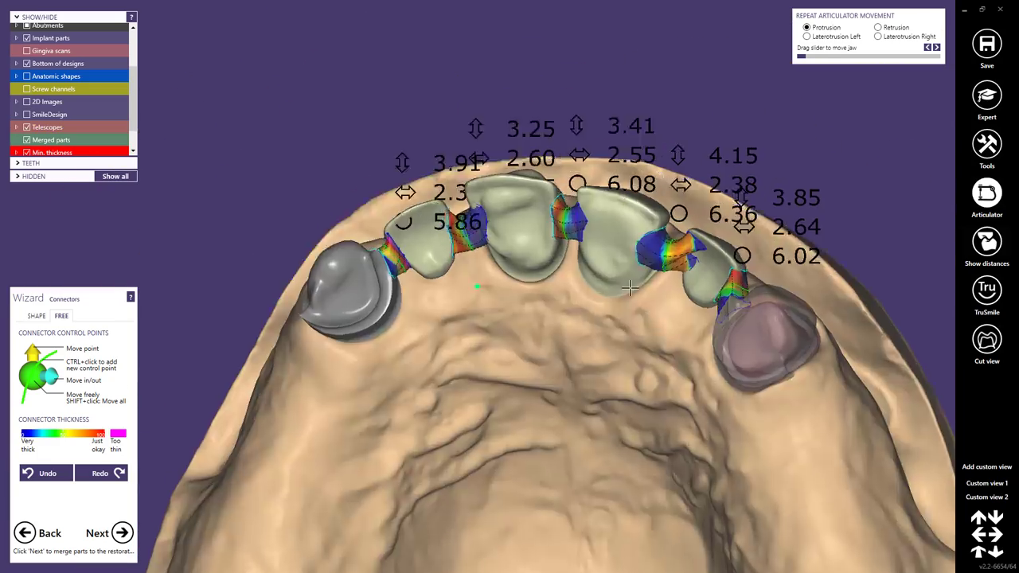
mouse_move(630, 288)
right_down()
mouse_move(655, 305)
mouse_move(653, 274)
right_up()
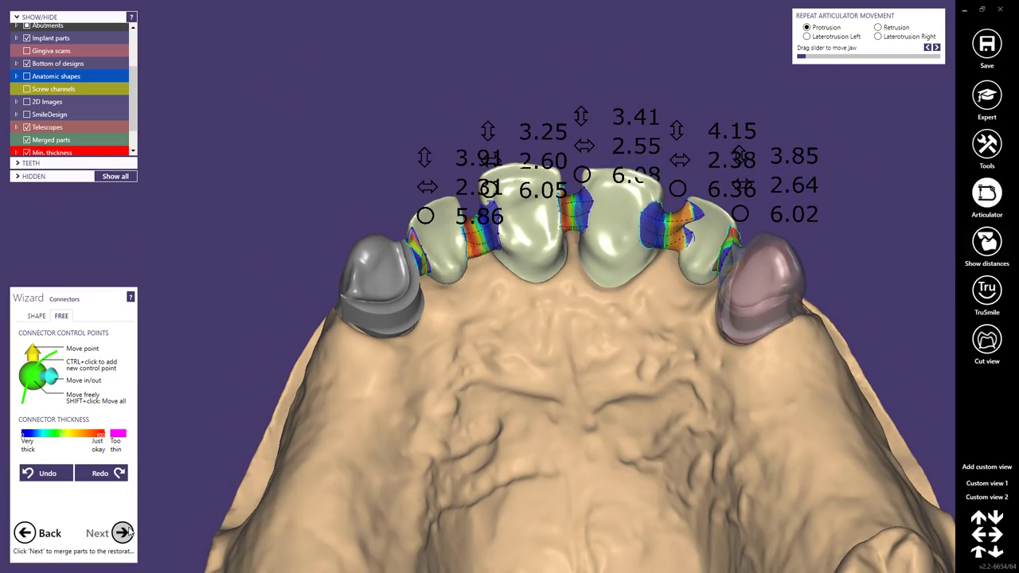
Merge the restoration parts and proceed to Free-form restorations, choosing not to save the scene both times.
click(122, 533)
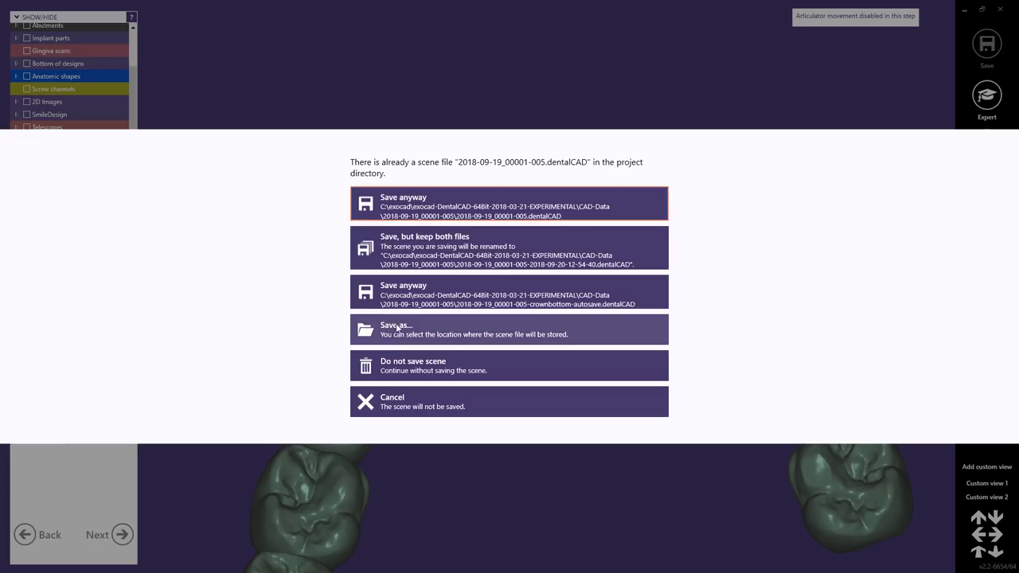
click(358, 367)
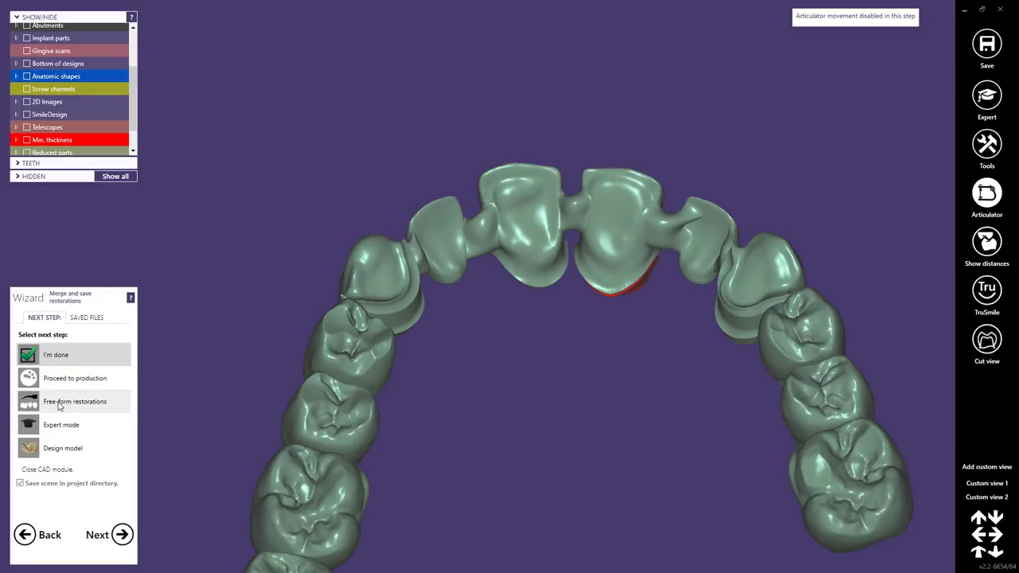
click(59, 404)
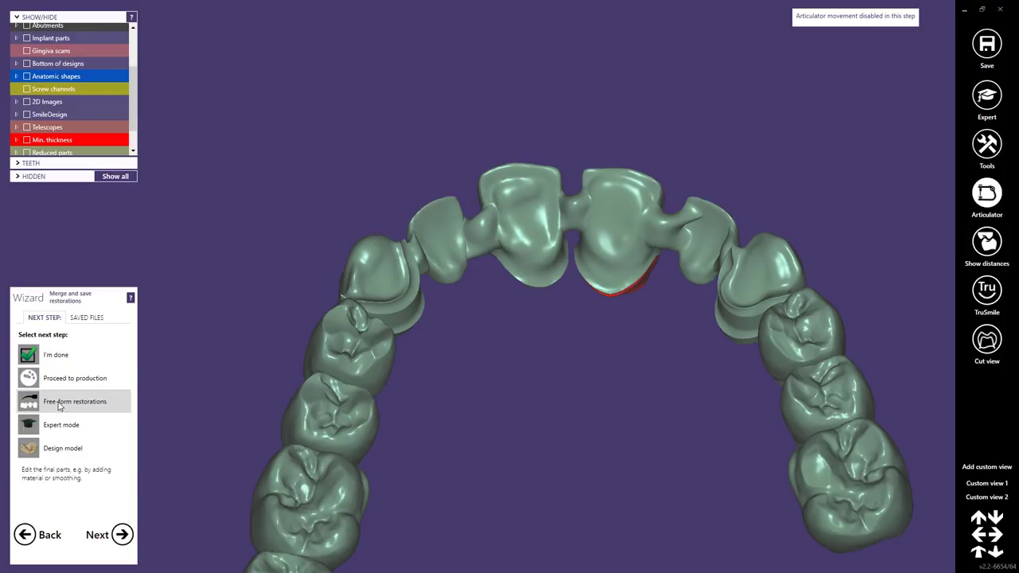
click(121, 535)
click(405, 363)
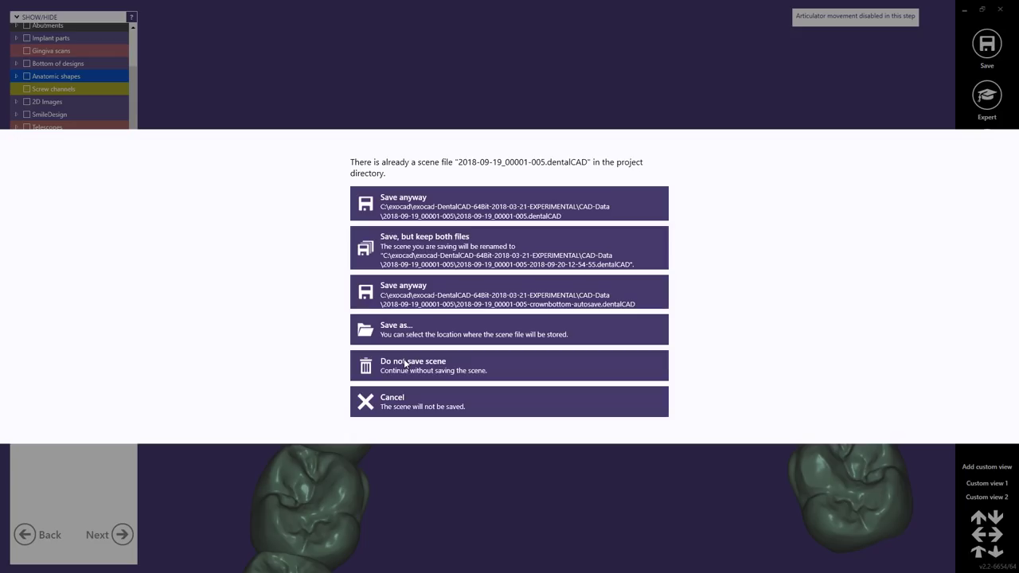
click(404, 363)
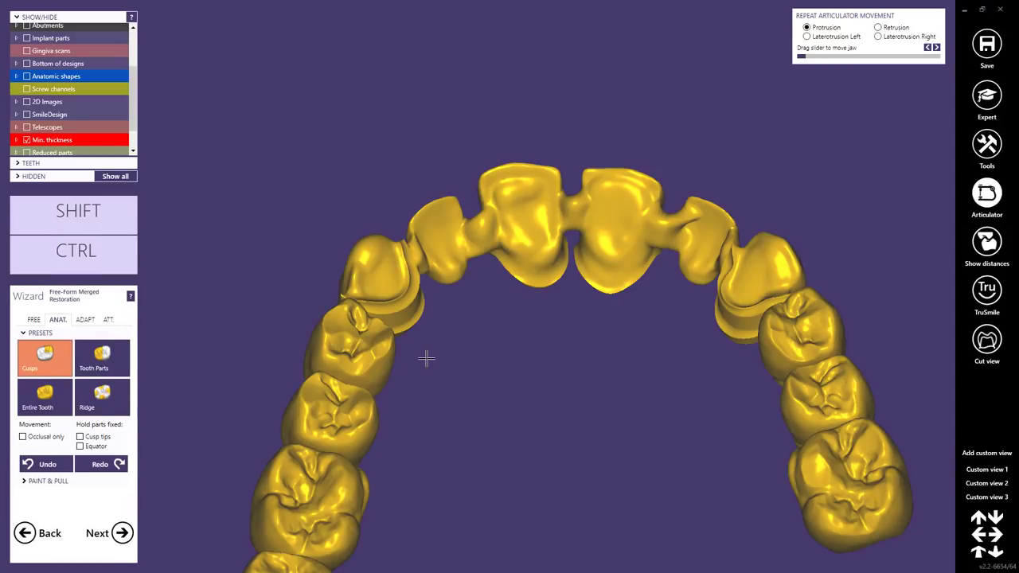
Hide the posterior teeth on both sides so only the merged bridge from tooth 13 to 23 is displayed.
click(27, 76)
click(26, 77)
ctrl+click(350, 344)
ctrl+click(330, 412)
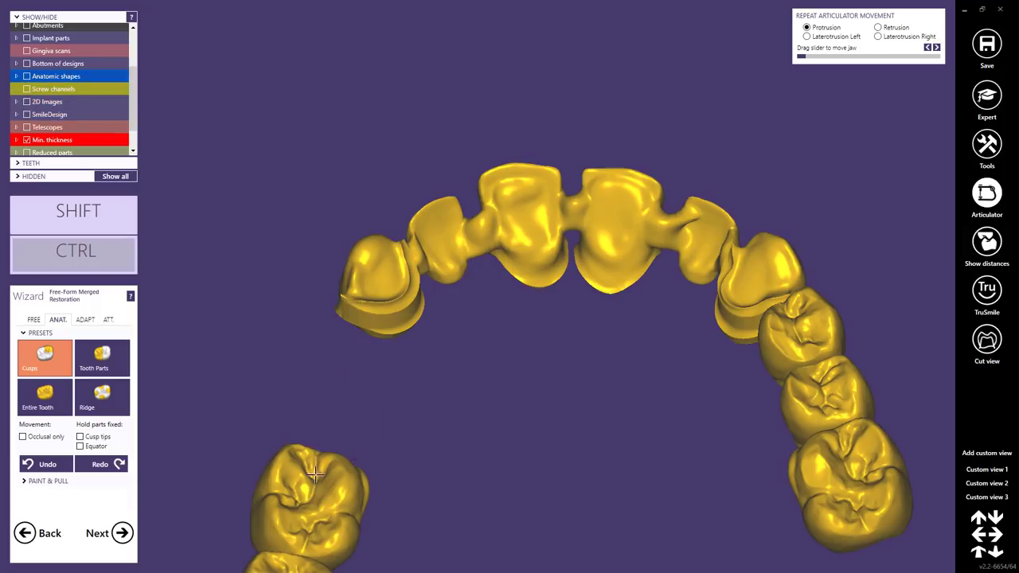
ctrl+click(312, 487)
ctrl+click(280, 561)
ctrl+click(794, 355)
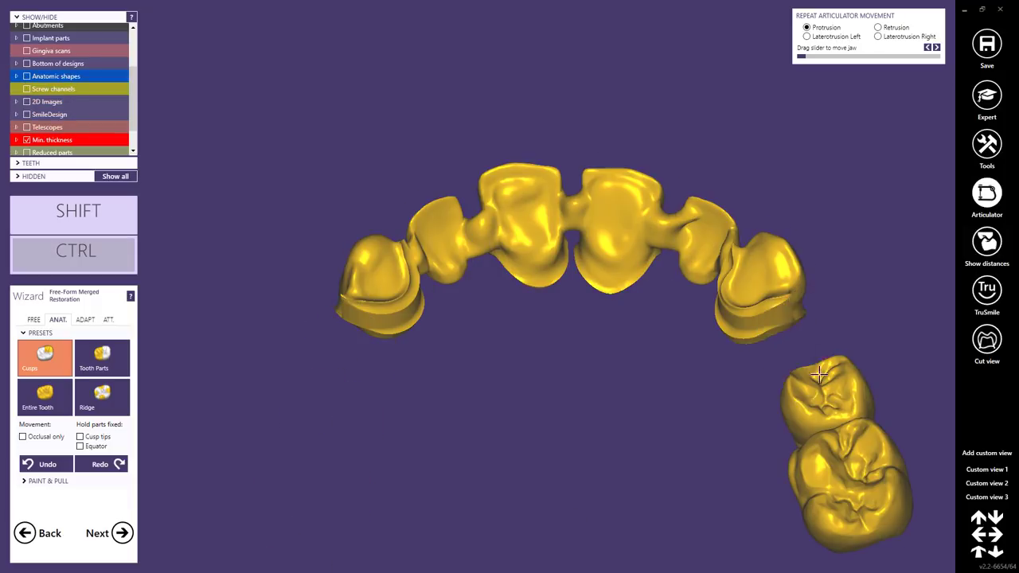
ctrl+click(821, 404)
ctrl+click(800, 450)
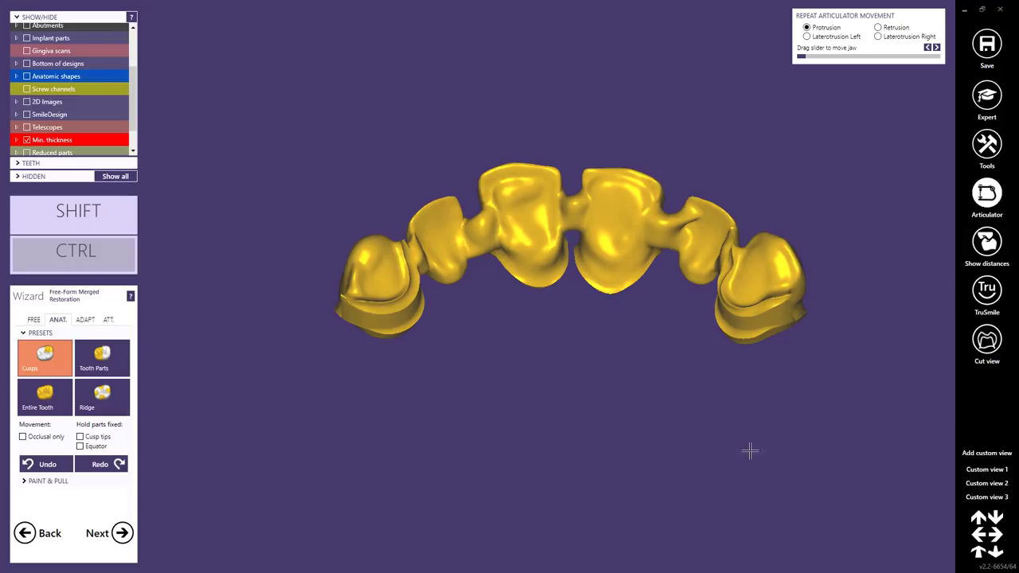
Smooth the palatal connector transitions across the bridge from tooth 12 to tooth 23 with the free-form Smooth/Flatten brush.
click(33, 320)
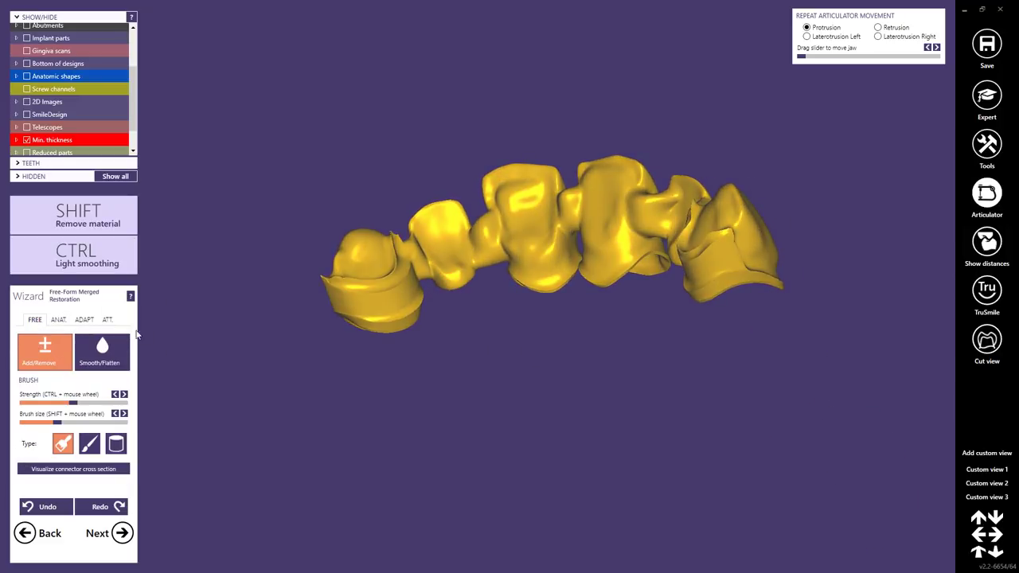
scroll(491, 219, up, 5)
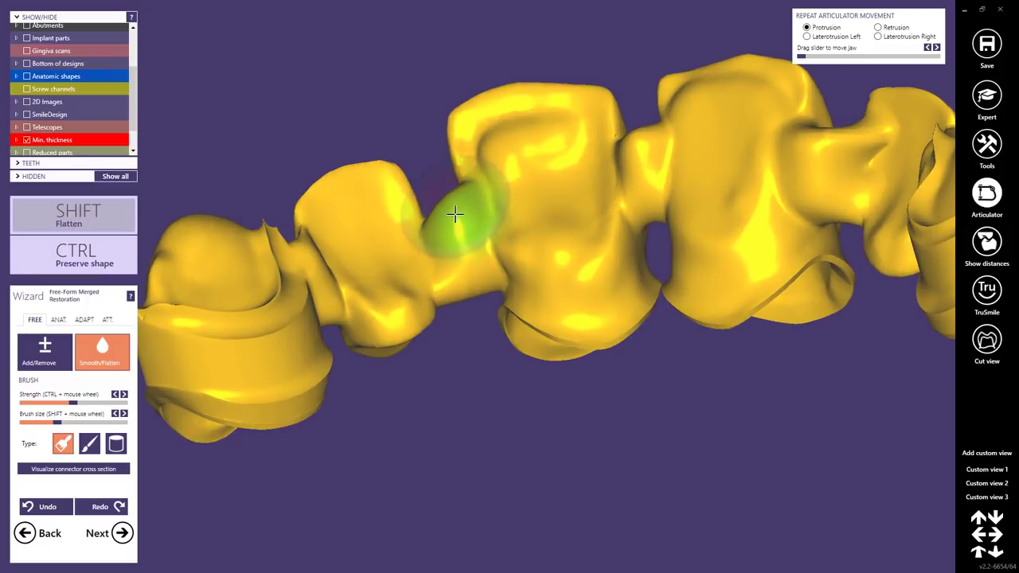
mouse_move(464, 231)
mouse_down()
mouse_move(462, 266)
mouse_move(621, 198)
mouse_move(644, 167)
mouse_move(748, 228)
mouse_move(657, 156)
mouse_move(655, 164)
mouse_up()
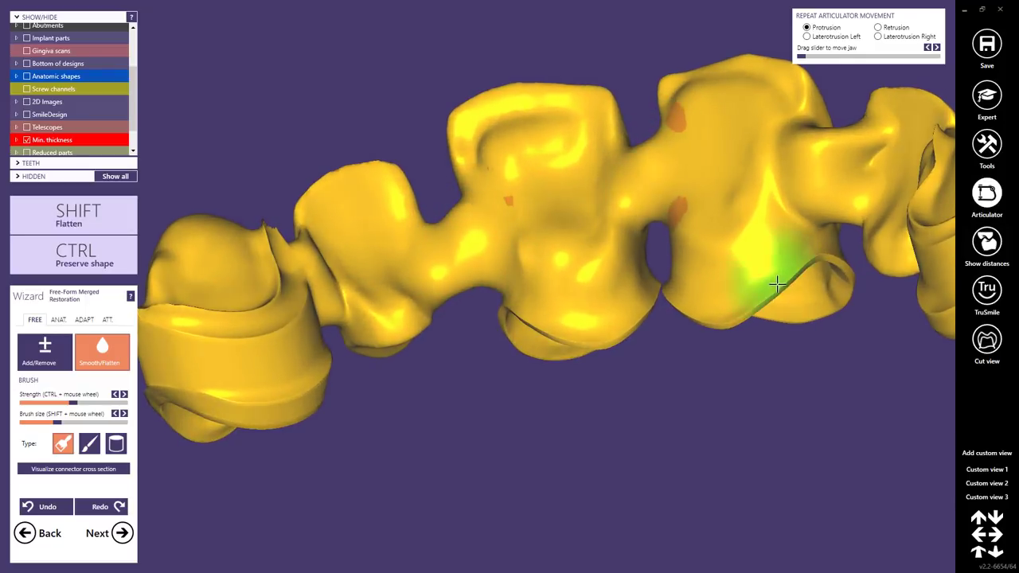
right_drag(775, 284, 762, 269)
mouse_move(844, 176)
mouse_down()
mouse_move(809, 186)
mouse_move(831, 207)
mouse_up()
scroll(830, 207, down, 3)
middle_drag(830, 207, 564, 265)
scroll(637, 231, up, 2)
scroll(637, 230, up, 1)
drag(636, 231, 603, 286)
Flatten the ridge along the labial margin of the tooth 23 crown using a smaller brush.
scroll(609, 255, down, 2)
middle_drag(757, 269, 659, 273)
mouse_move(660, 273)
right_down()
mouse_move(573, 293)
mouse_move(521, 267)
mouse_move(506, 274)
mouse_move(502, 307)
right_up()
scroll(518, 267, down, 2)
scroll(502, 308, up, 2)
scroll(487, 296, up, 2)
shift+scroll(487, 296, down, 5)
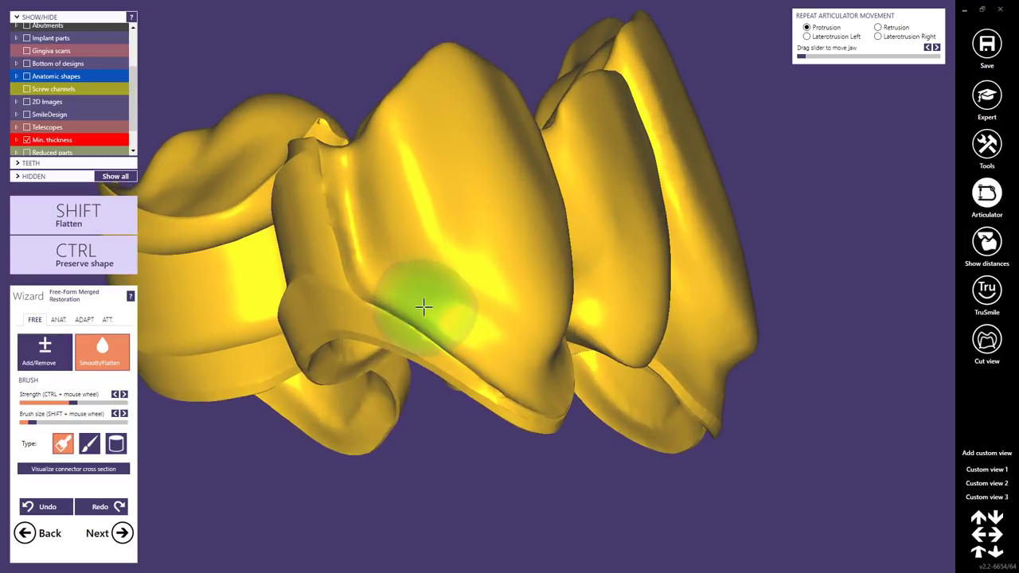
mouse_move(520, 403)
right_down()
mouse_move(508, 339)
mouse_move(455, 295)
mouse_move(510, 318)
right_up()
shift+drag(518, 323, 612, 235)
scroll(465, 367, down, 2)
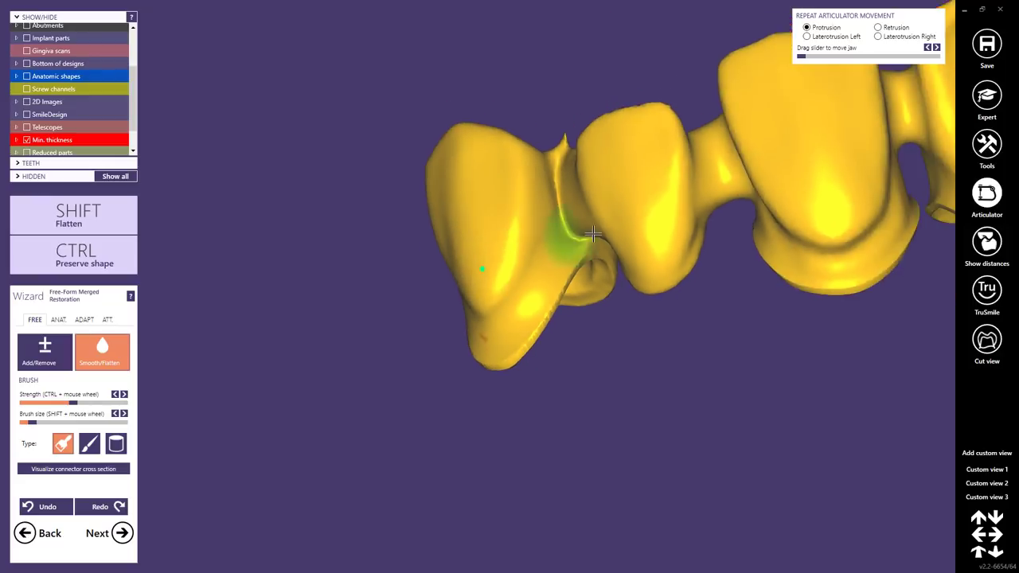
Smooth the labial surfaces of teeth 21, 22 and 11 with a larger brush.
scroll(580, 232, down, 2)
middle_drag(749, 231, 430, 294)
scroll(459, 257, up, 3)
shift+scroll(430, 279, up, 5)
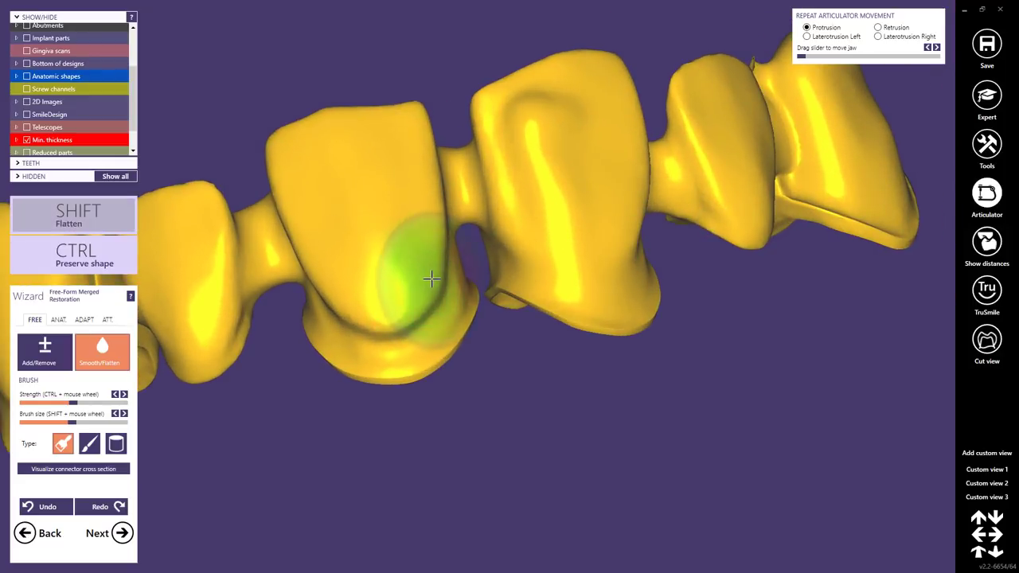
mouse_move(430, 279)
mouse_down()
mouse_move(353, 260)
mouse_move(316, 206)
mouse_move(334, 154)
mouse_up()
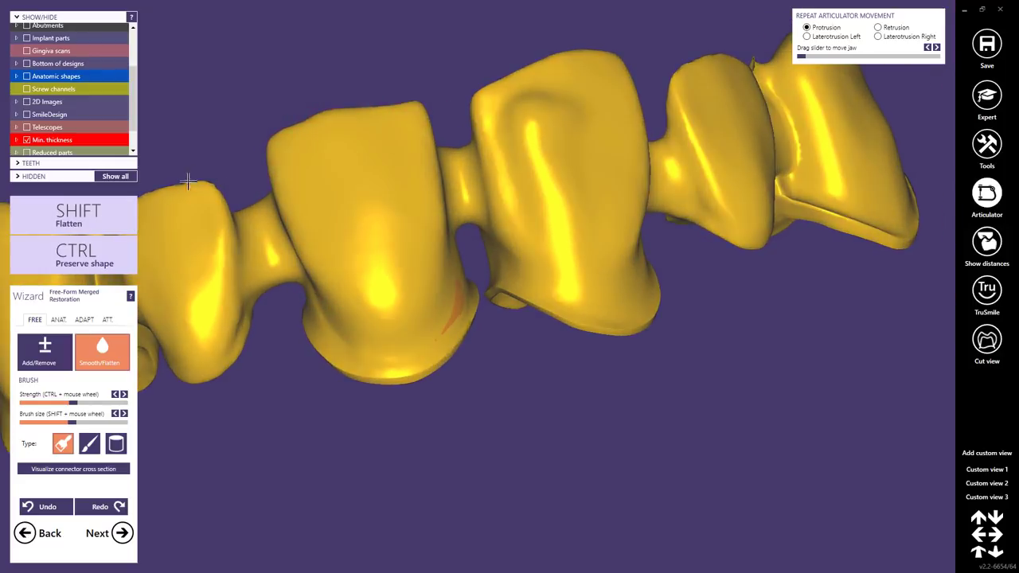
drag(189, 185, 153, 231)
mouse_move(529, 90)
mouse_down()
mouse_move(614, 90)
mouse_move(609, 221)
mouse_up()
Smooth the labial surfaces of teeth 12 and 13.
scroll(609, 221, down, 3)
right_drag(643, 194, 557, 212)
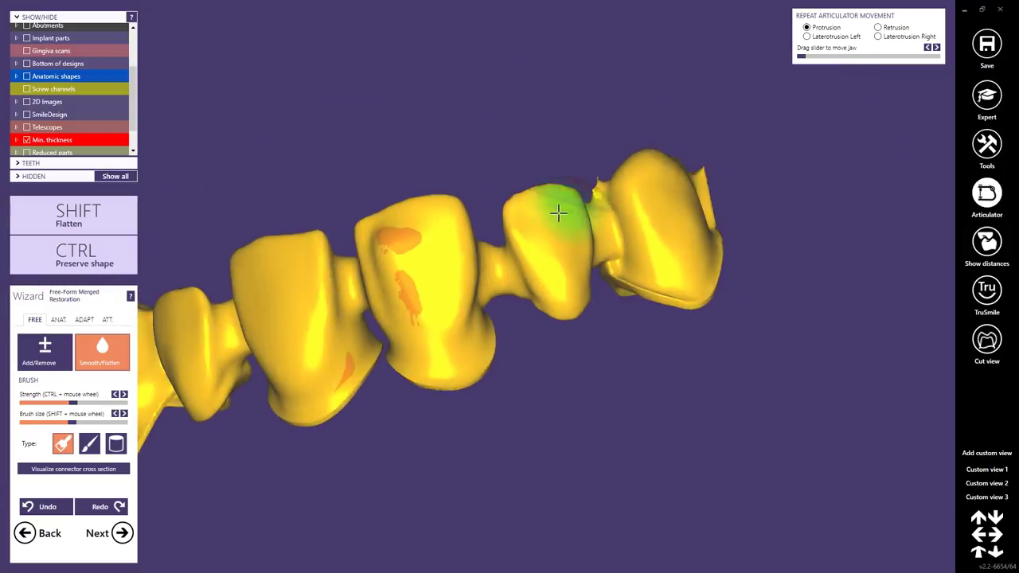
scroll(550, 217, up, 2)
mouse_move(660, 238)
mouse_down()
mouse_move(682, 312)
mouse_move(723, 285)
mouse_move(733, 297)
mouse_up()
Smooth the palatal tip area of the tooth 13 crown with a smaller brush and undo the excessive stroke.
scroll(713, 269, down, 3)
mouse_move(713, 269)
right_down()
mouse_move(716, 257)
mouse_move(533, 266)
right_up()
right_drag(609, 298, 476, 322)
key(shift)
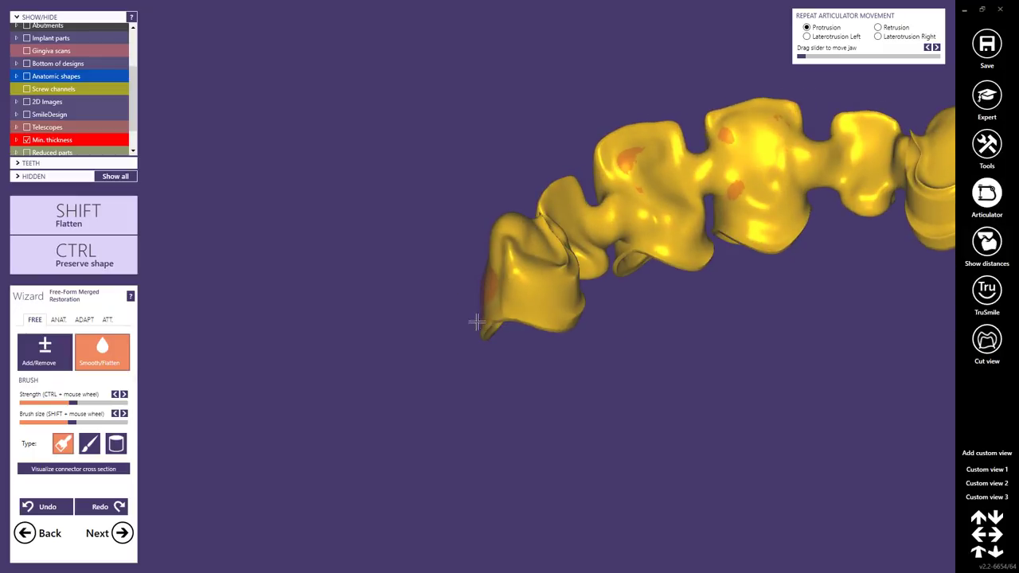
mouse_move(629, 272)
right_down()
mouse_move(580, 273)
mouse_move(584, 239)
mouse_move(484, 262)
right_up()
scroll(494, 258, down, 3)
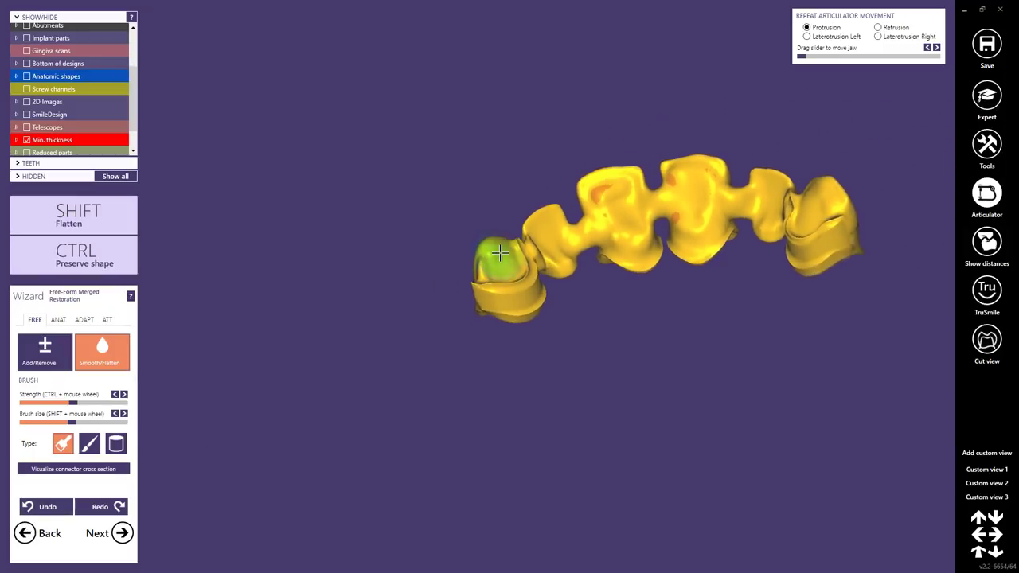
scroll(500, 261, up, 8)
shift+scroll(474, 245, down, 4)
drag(467, 243, 477, 218)
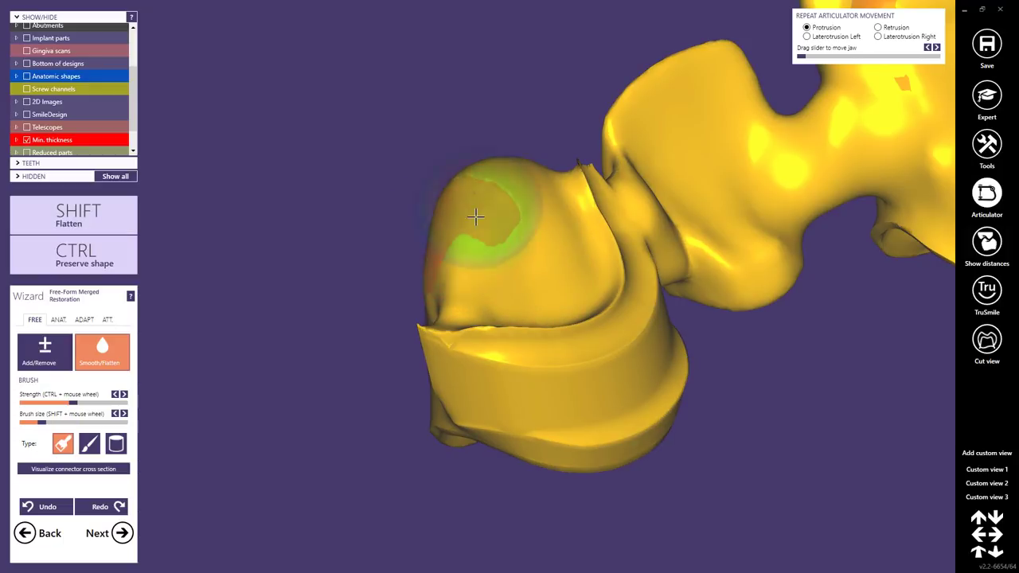
click(47, 506)
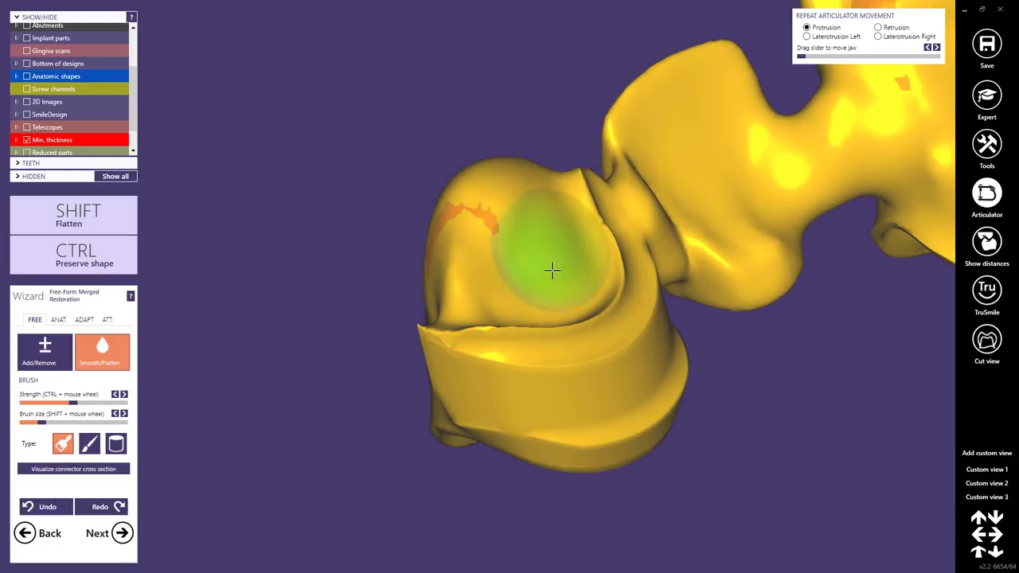
Flatten the basal areas of pontics 12 and 22 with the small brush.
right_drag(552, 270, 562, 247)
scroll(719, 219, down, 5)
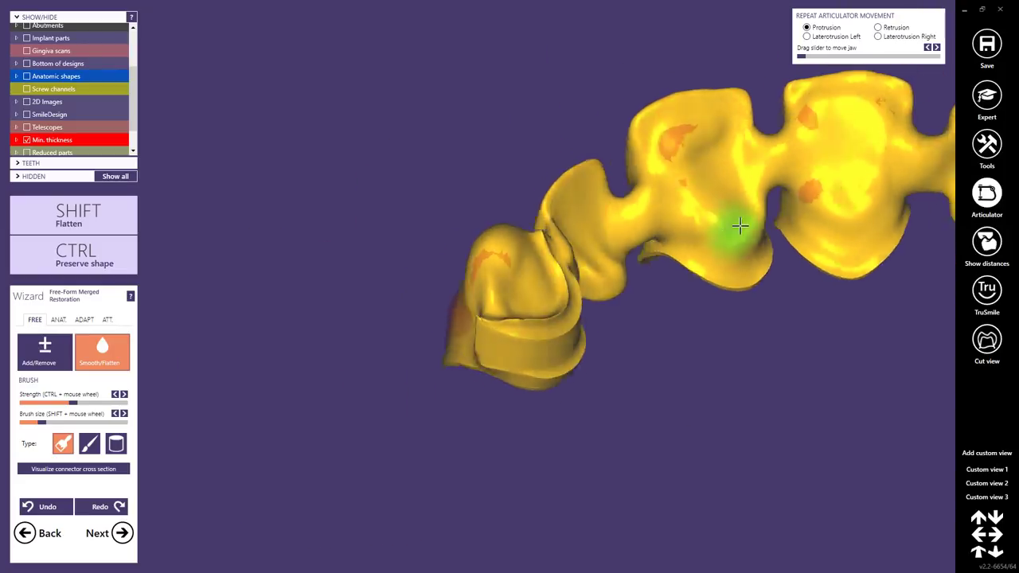
mouse_move(740, 227)
right_down()
mouse_move(724, 178)
mouse_move(625, 282)
mouse_move(616, 276)
right_up()
key(shift)
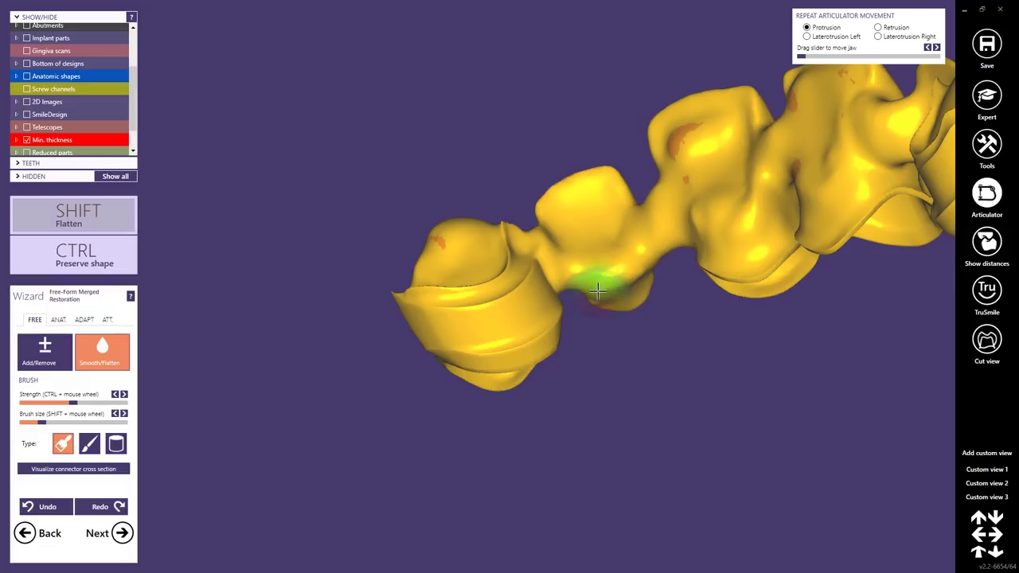
mouse_move(649, 248)
right_down()
mouse_move(753, 220)
mouse_move(625, 336)
right_up()
key(shift)
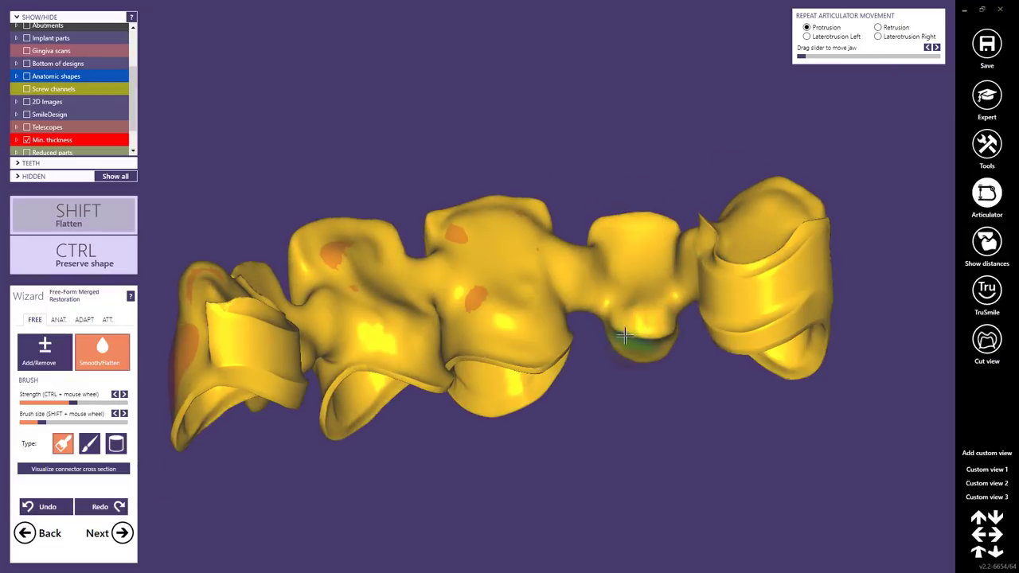
mouse_move(668, 298)
right_down()
mouse_move(637, 292)
mouse_move(557, 318)
right_up()
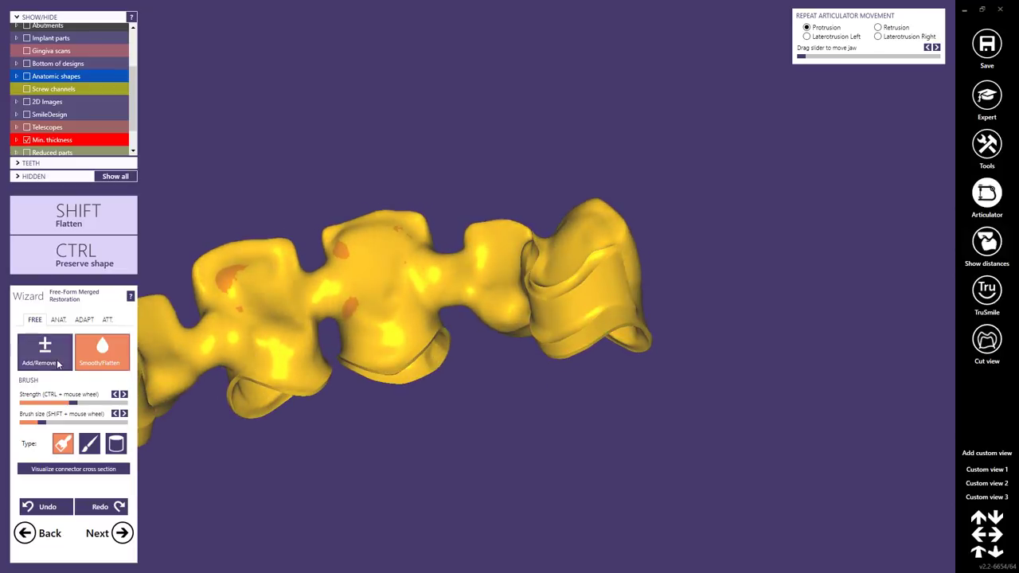
Switch to adding and removing material, and visualize the connector cross sections to examine their thickness.
shift+scroll(329, 305, up, 3)
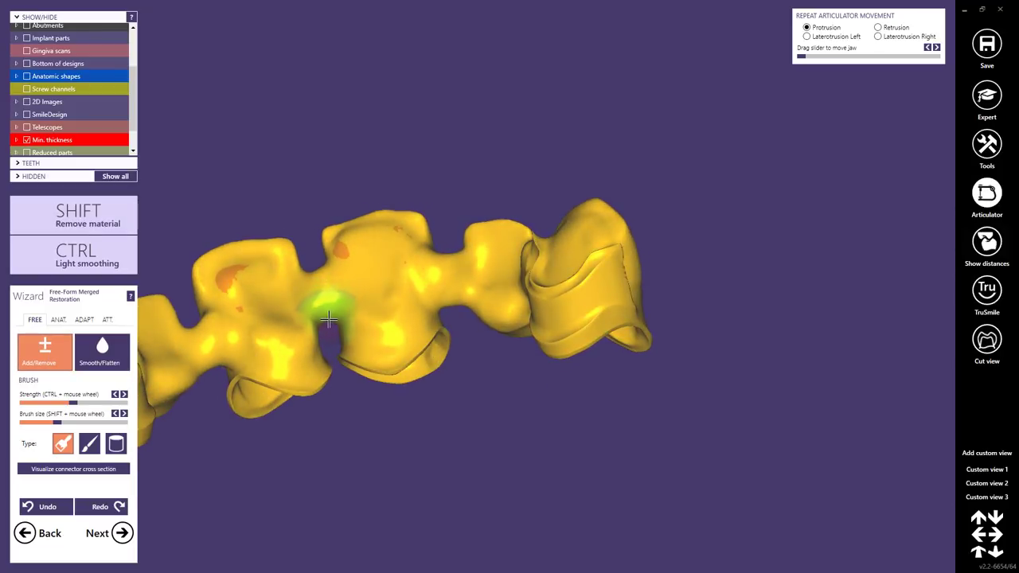
mouse_move(435, 303)
right_down()
mouse_move(273, 307)
mouse_move(332, 319)
right_up()
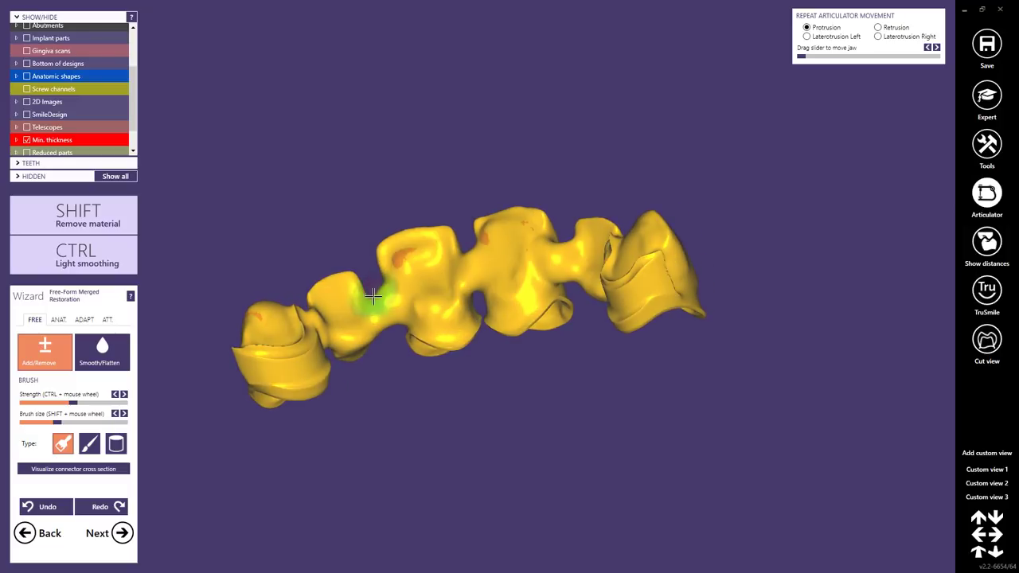
scroll(359, 316, down, 4)
right_drag(371, 320, 373, 323)
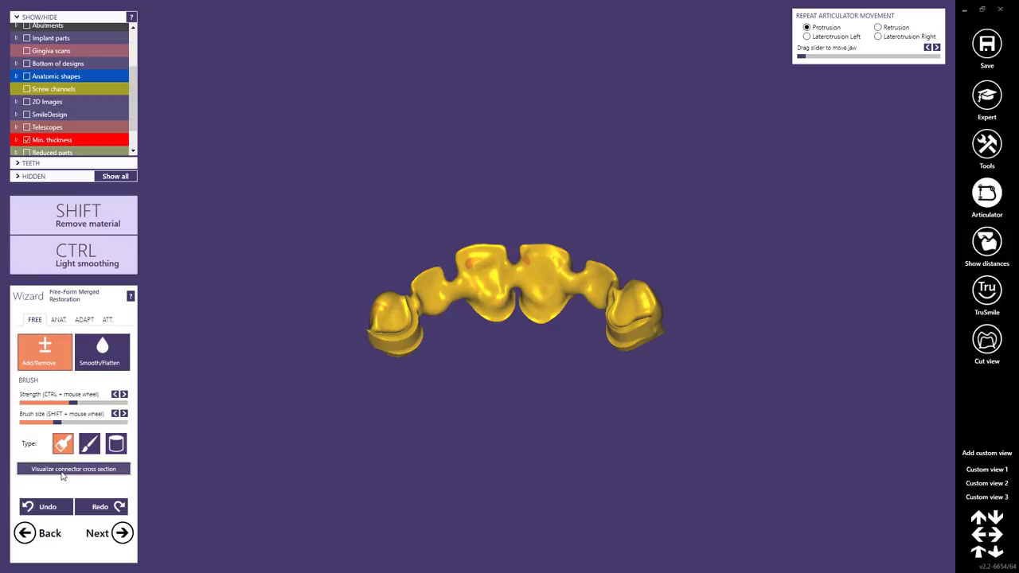
right_drag(474, 362, 467, 306)
scroll(468, 306, up, 5)
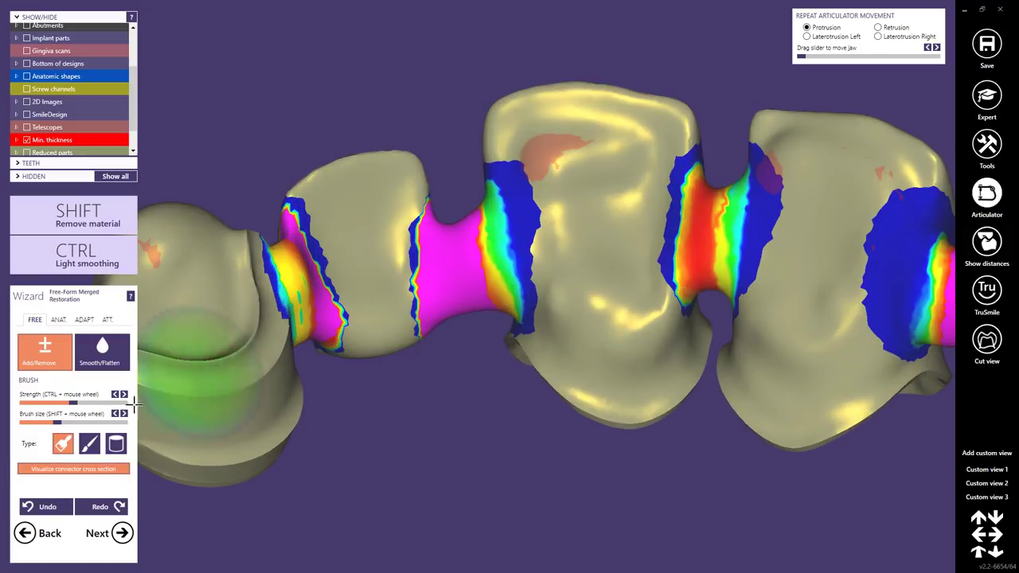
Add material around the connector between teeth 12 and 11 and smooth the thickened area.
click(454, 233)
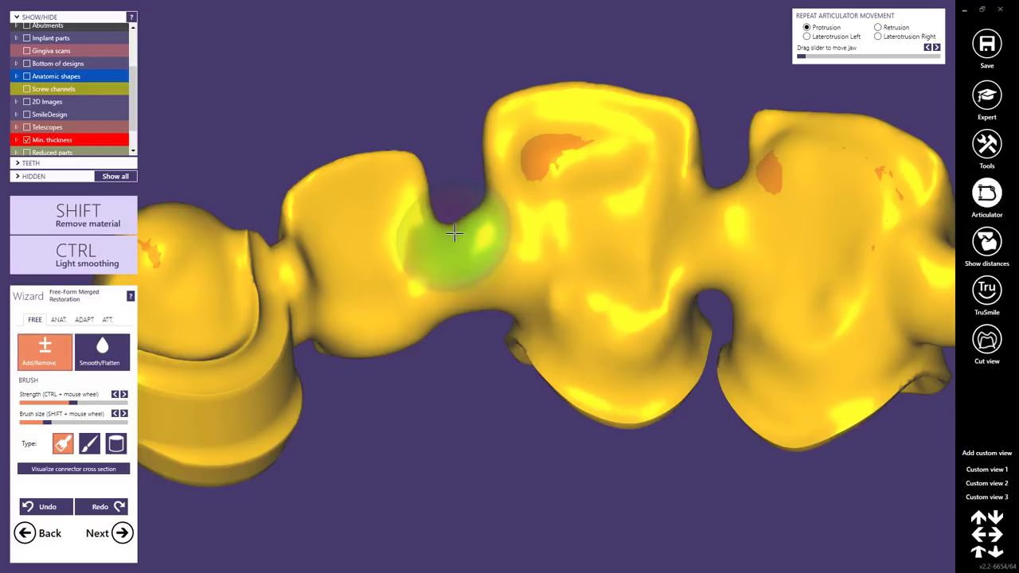
right_drag(460, 270, 464, 278)
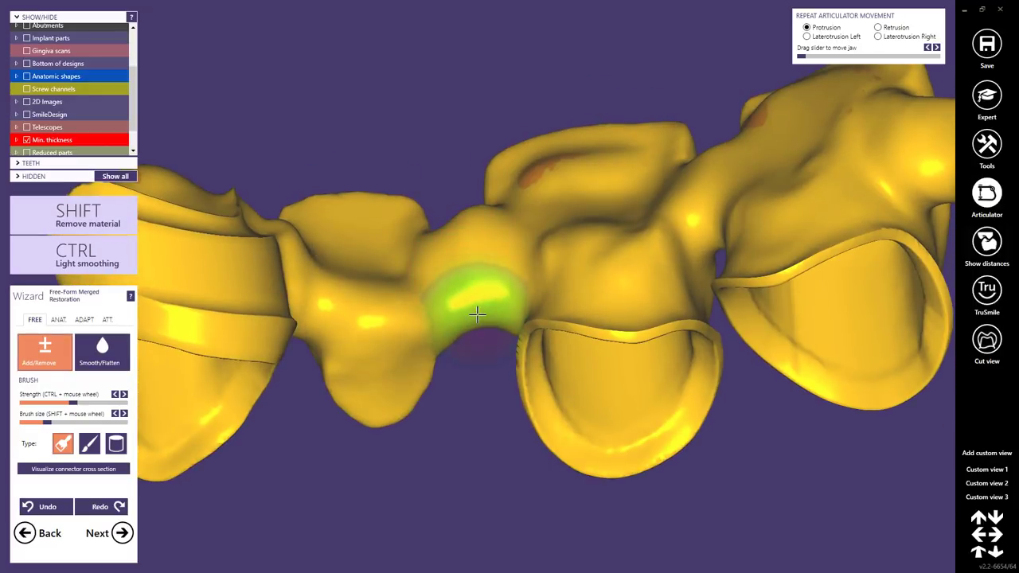
mouse_move(476, 315)
right_down()
mouse_move(491, 282)
mouse_move(467, 243)
right_up()
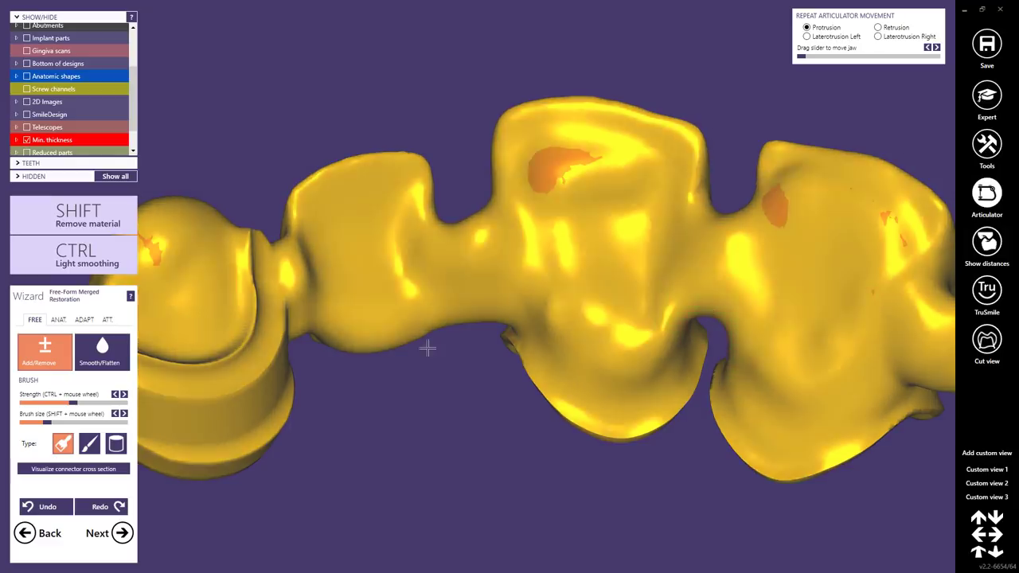
click(101, 350)
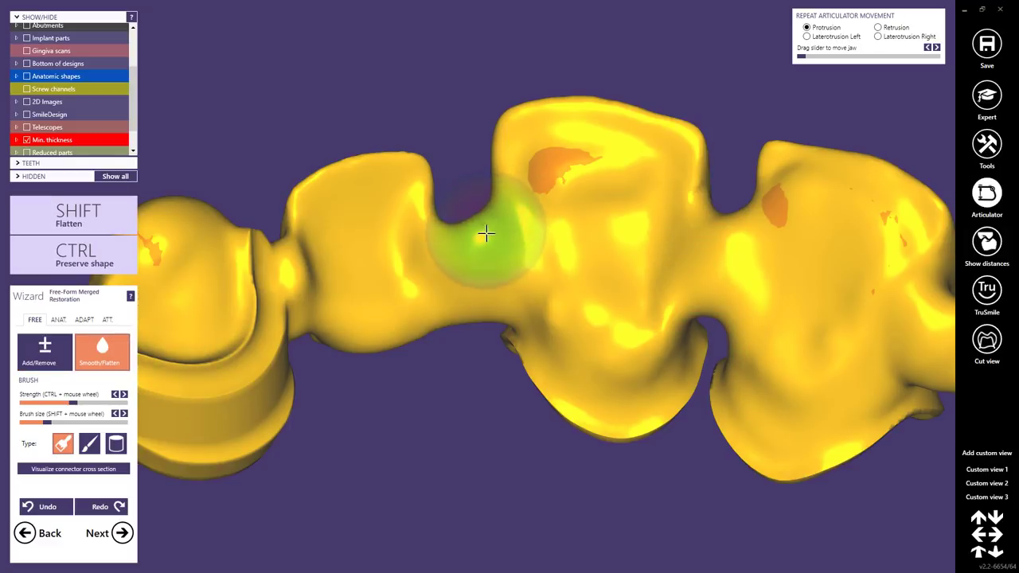
scroll(420, 288, down, 5)
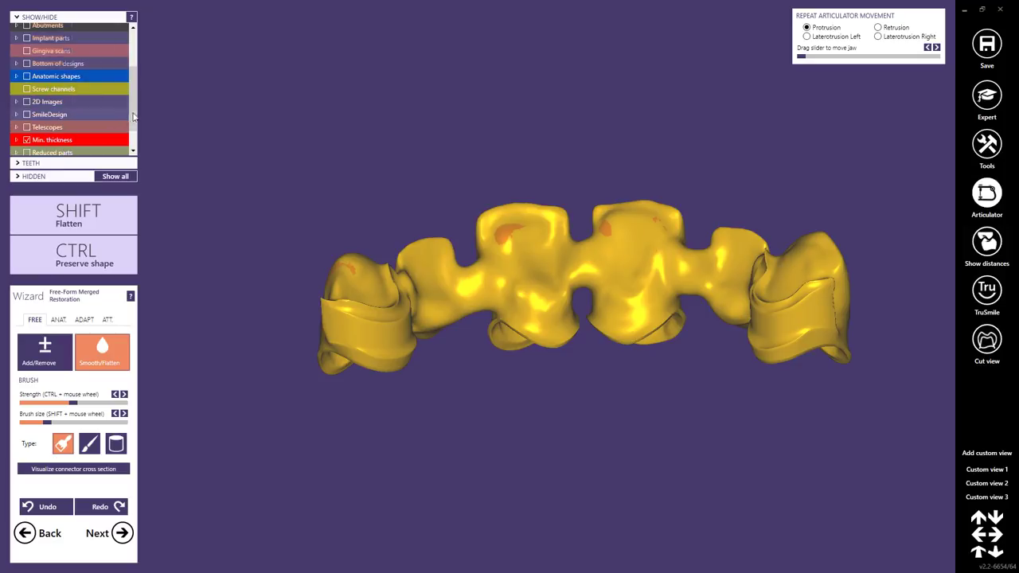
Show the jaw scans with the bridge and switch the free-forming to attachments.
drag(134, 102, 116, 53)
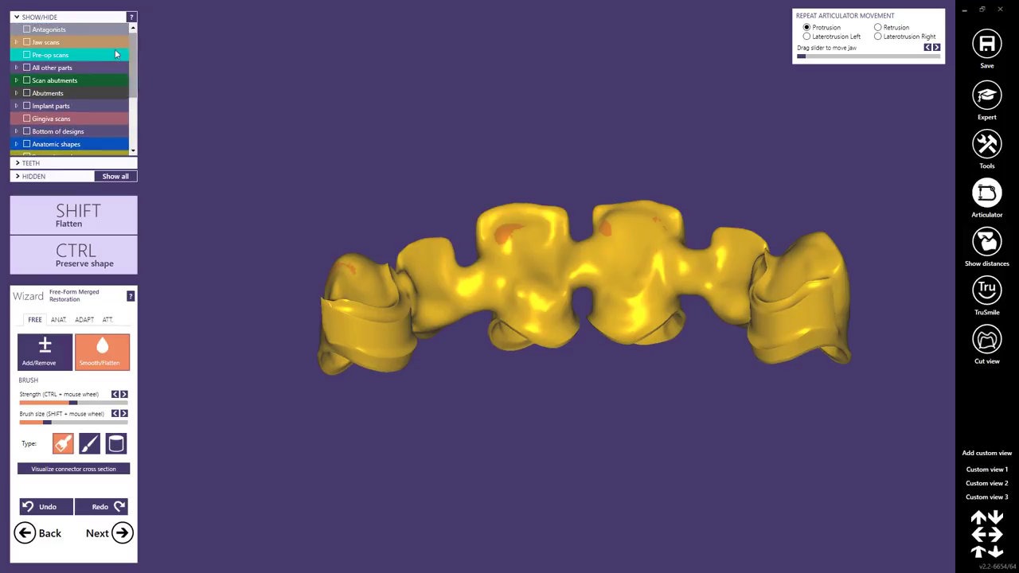
click(26, 42)
click(107, 320)
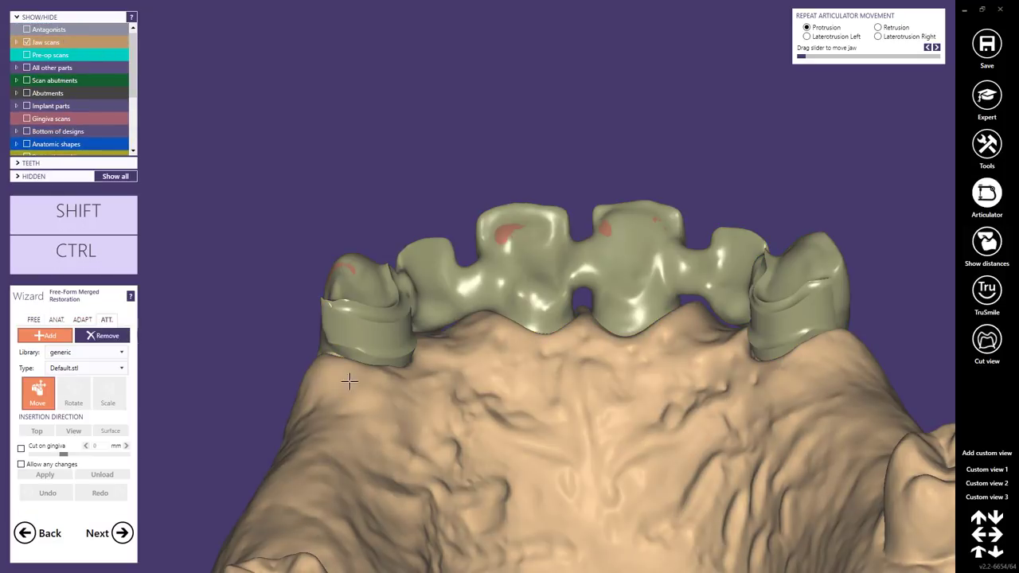
Place the generic Default.stl attachment on the distopalatal side of the tooth 13 crown and position it so its stem meets the crown wall.
click(339, 341)
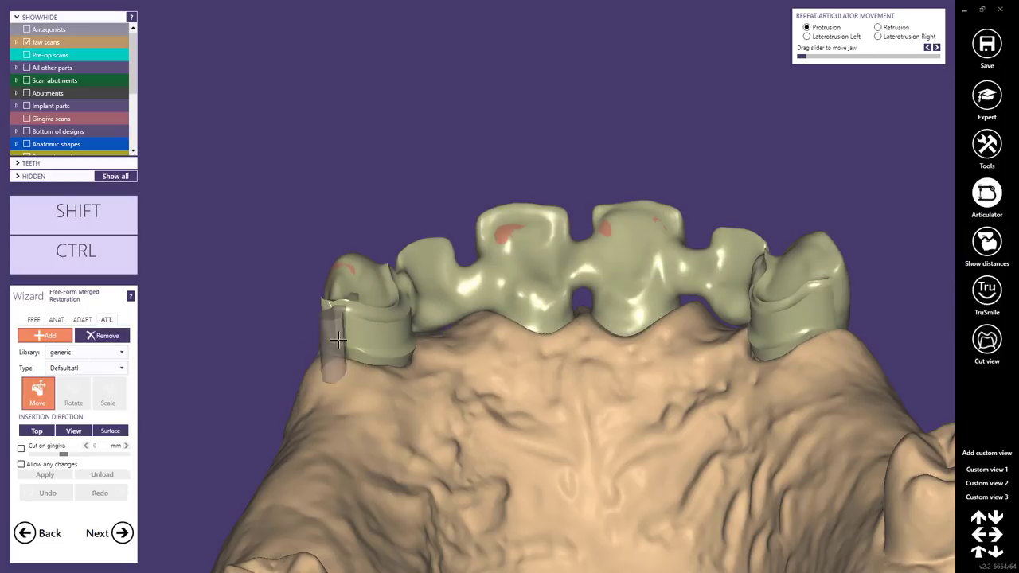
click(340, 339)
right_drag(337, 343, 401, 383)
scroll(466, 268, up, 5)
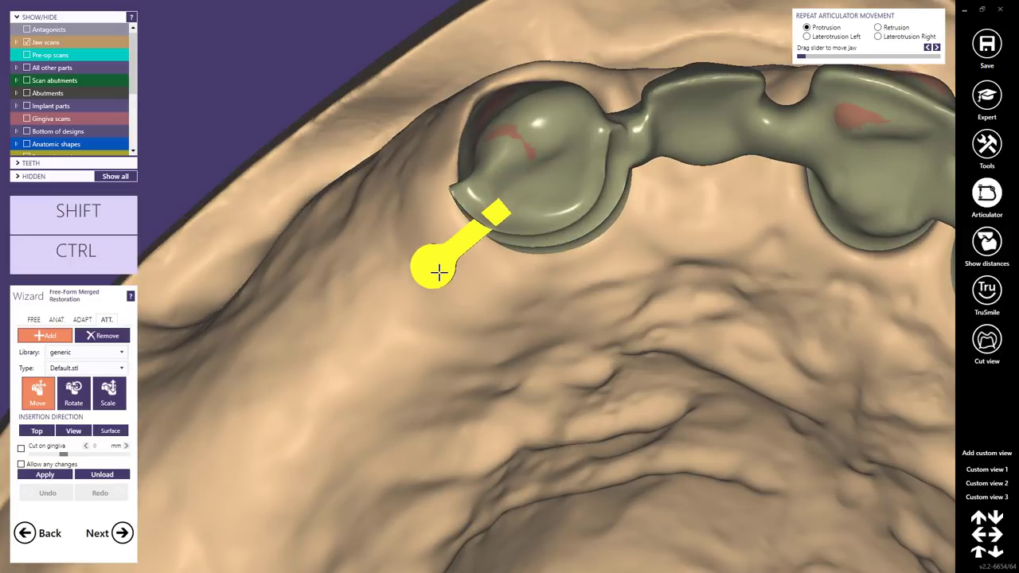
key(shift)
key(ctrl)
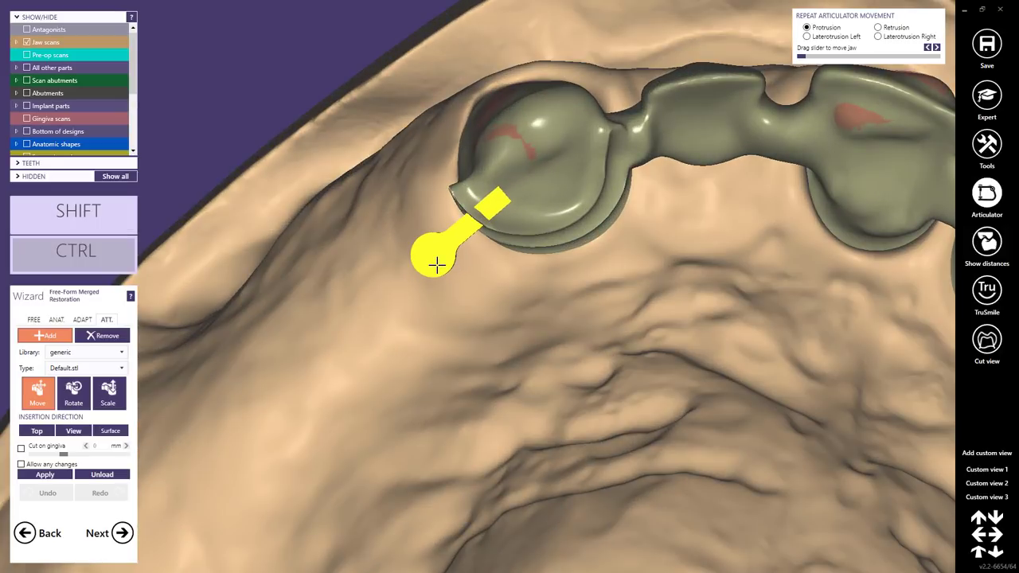
right_drag(444, 263, 444, 263)
drag(444, 263, 452, 278)
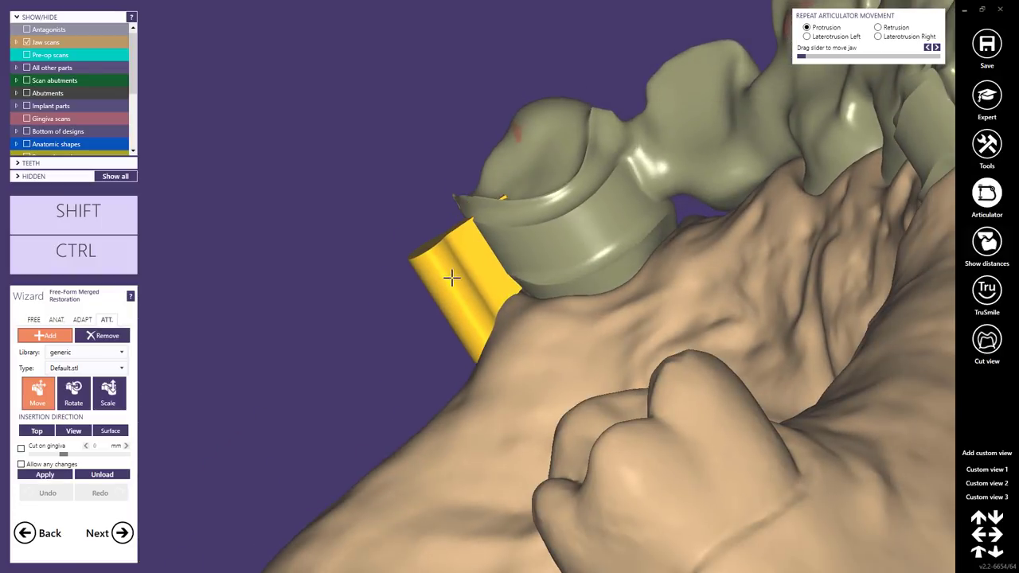
Set the attachment on tooth 13 to be cut on the gingiva at 0 mm and apply it to the bridge.
right_drag(454, 280, 457, 289)
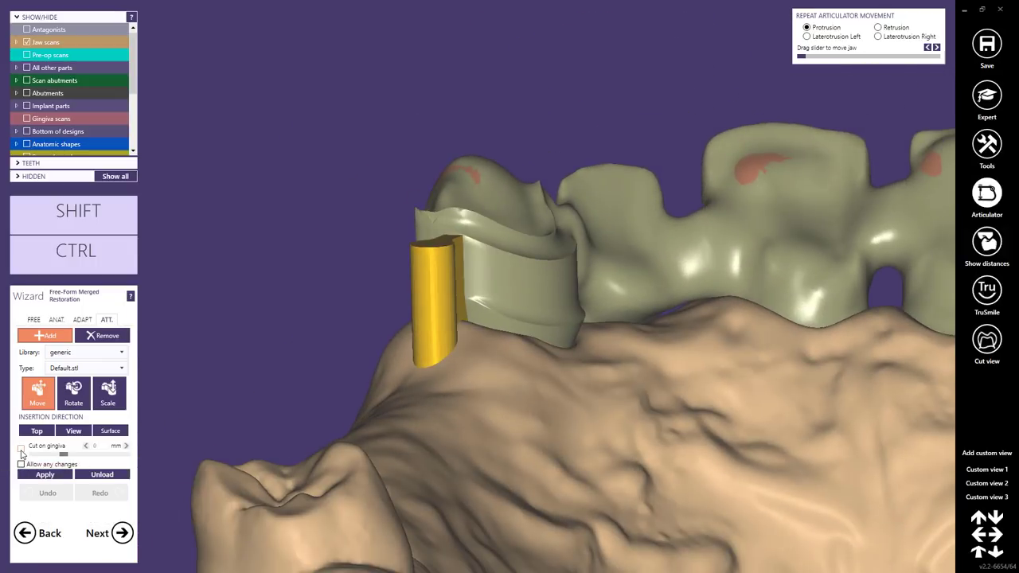
right_drag(436, 352, 435, 353)
click(45, 476)
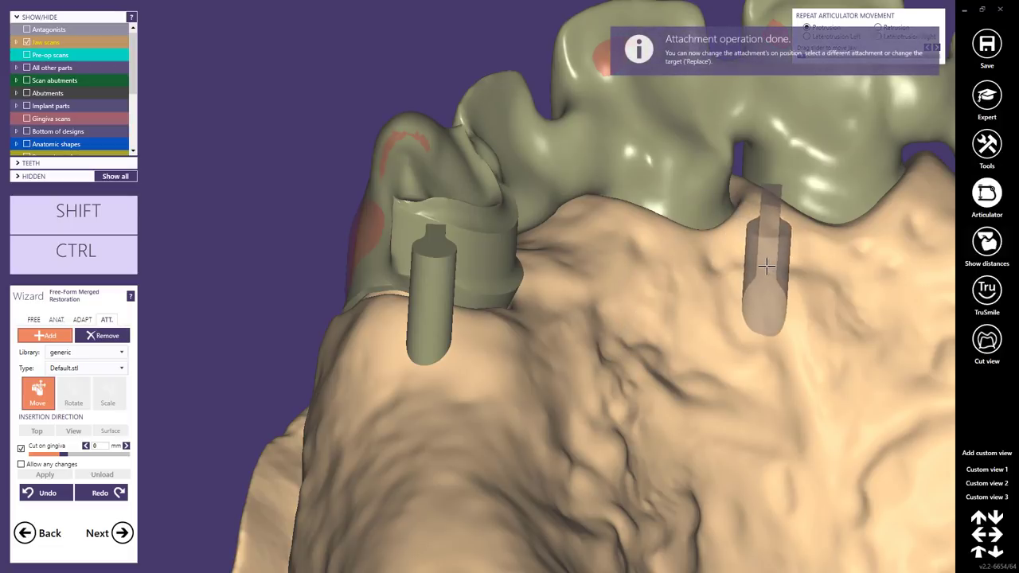
Place the same generic attachment on the distal side of the tooth 23 crown, adjust its position and apply it.
scroll(753, 271, down, 5)
right_drag(677, 287, 695, 289)
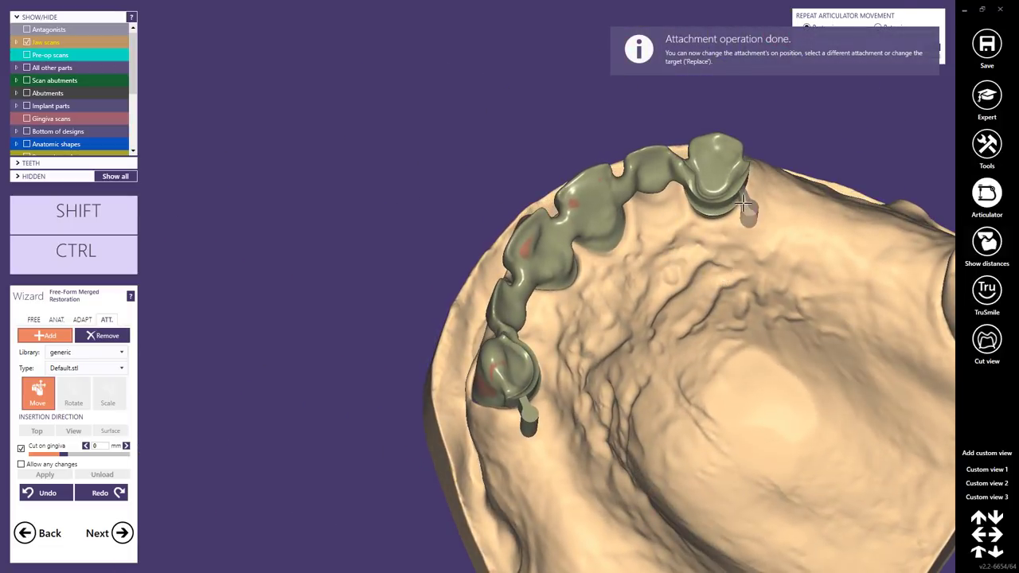
right_drag(743, 205, 709, 228)
scroll(500, 296, up, 6)
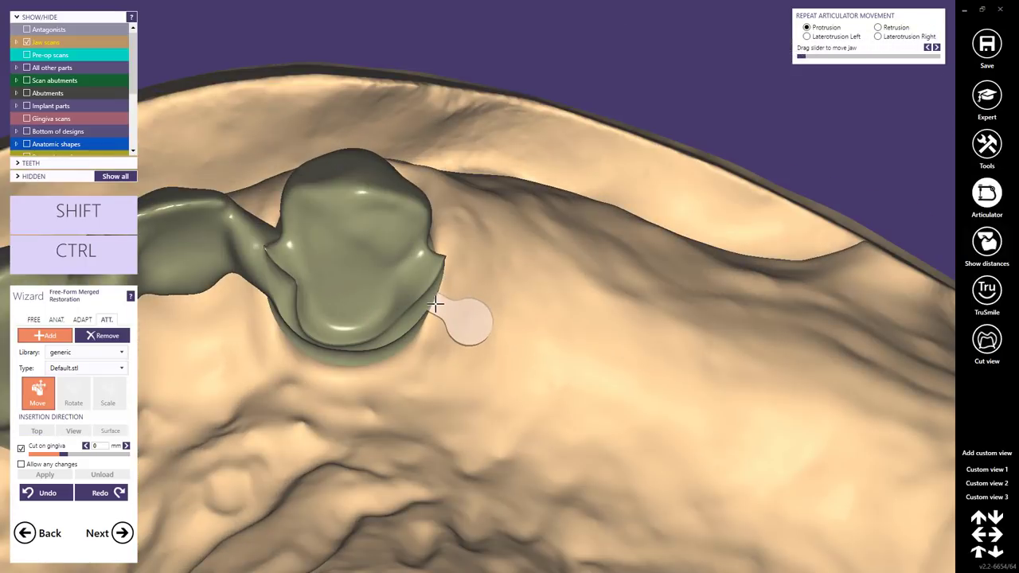
right_drag(439, 303, 493, 277)
click(426, 320)
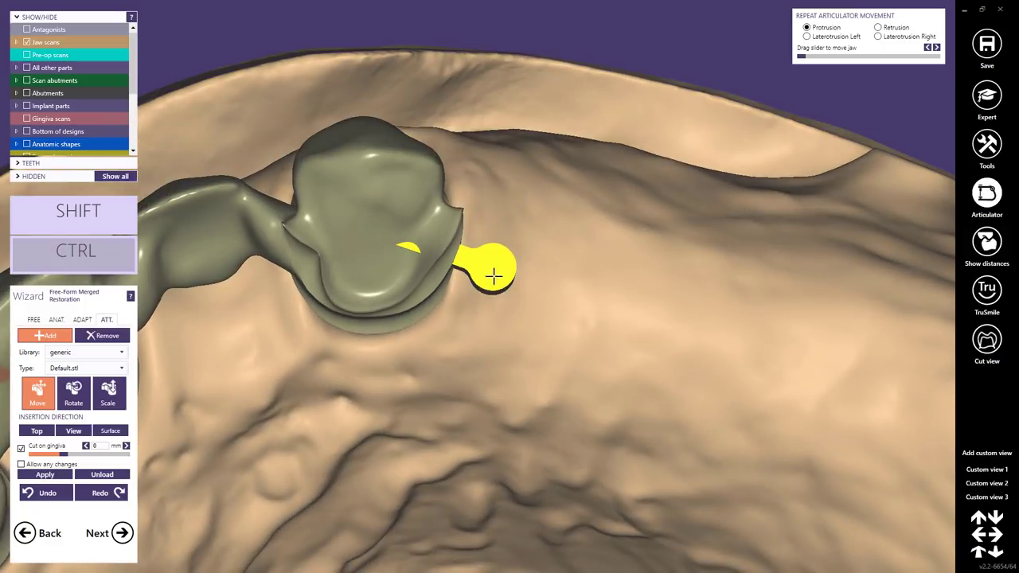
ctrl+drag(498, 268, 496, 263)
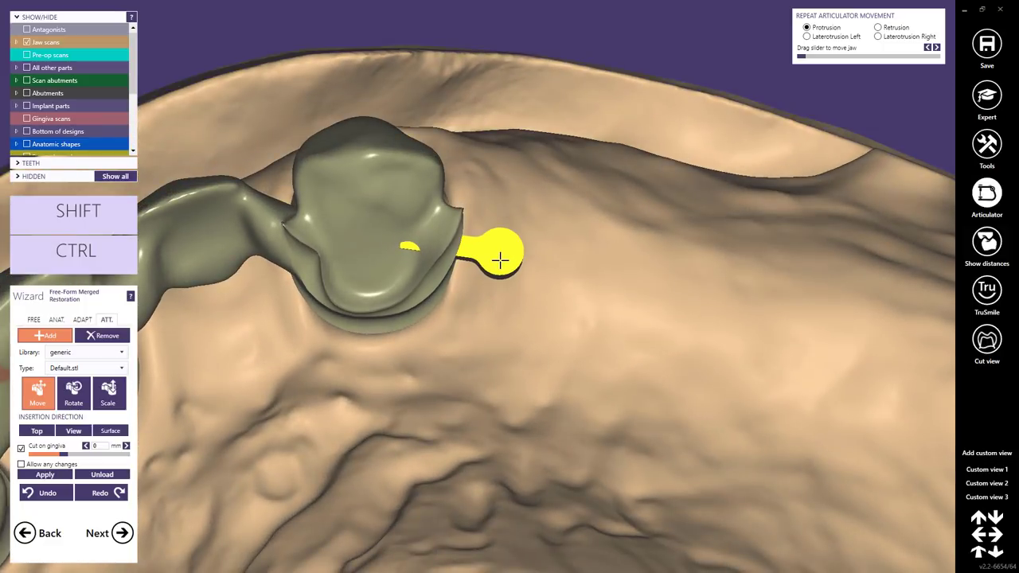
right_drag(495, 257, 494, 282)
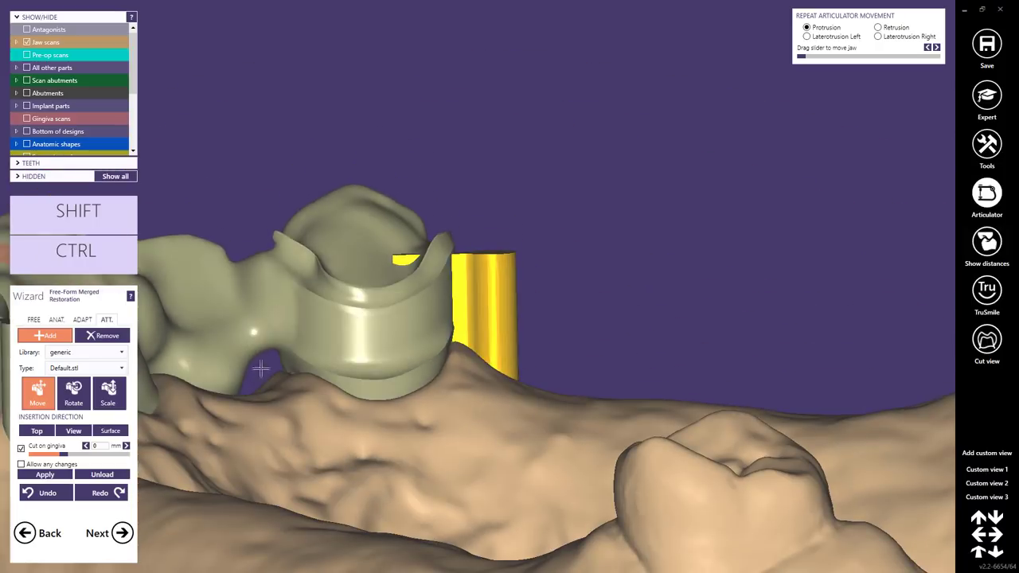
click(45, 475)
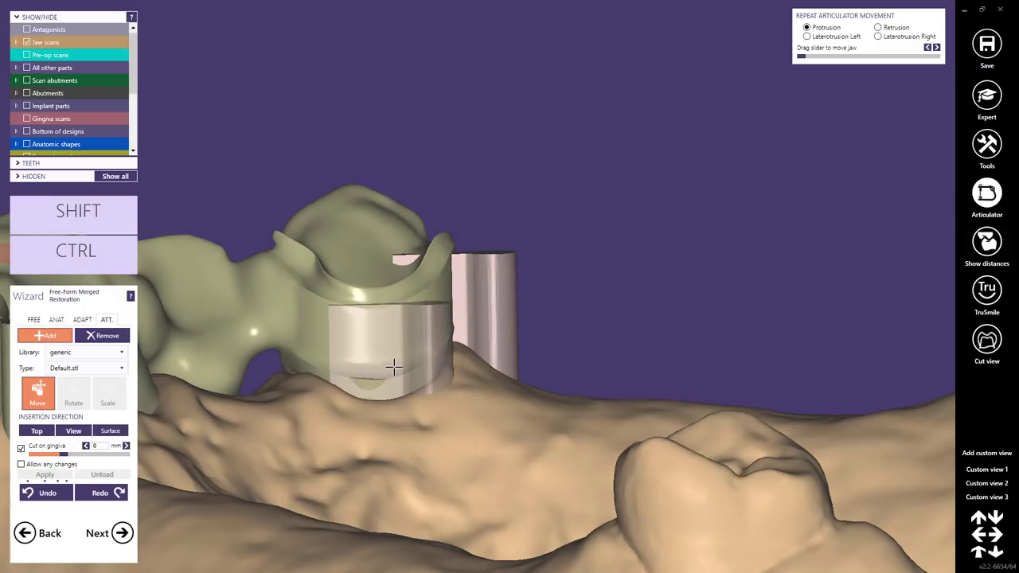
Switch the attachments to material removal and choose the Parametric design (rotation) library.
scroll(343, 344, down, 5)
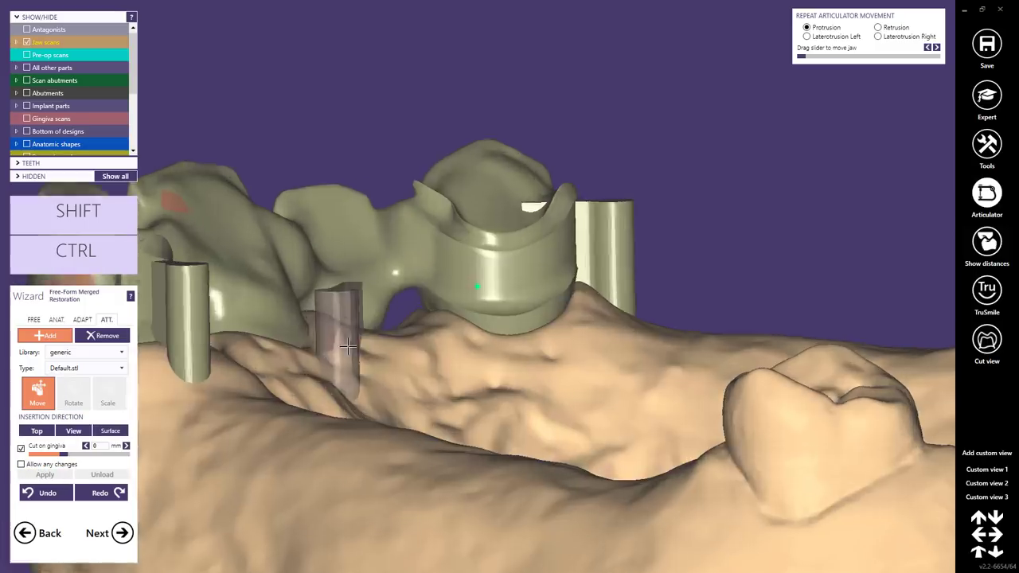
right_drag(427, 371, 159, 331)
click(115, 340)
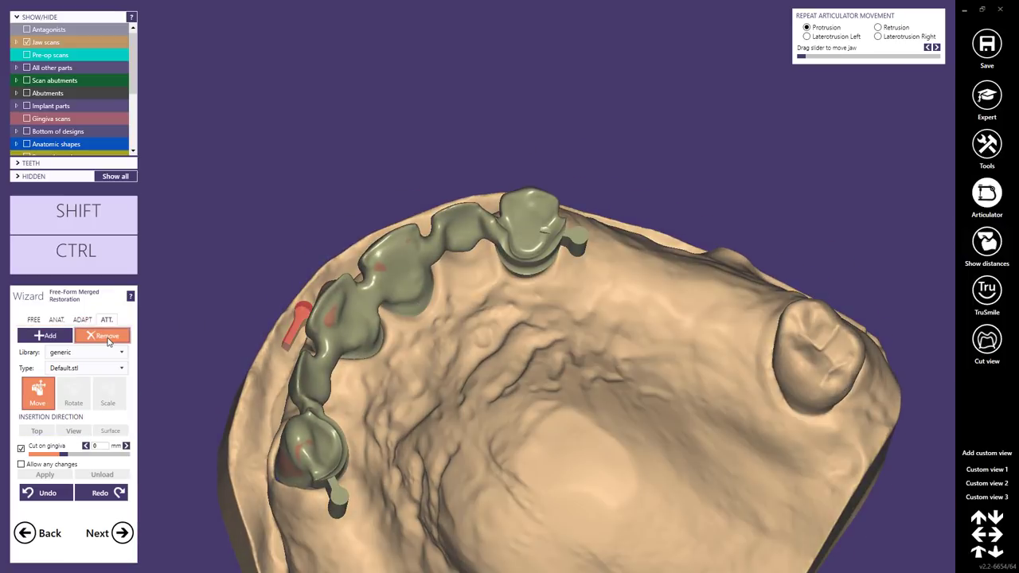
click(411, 300)
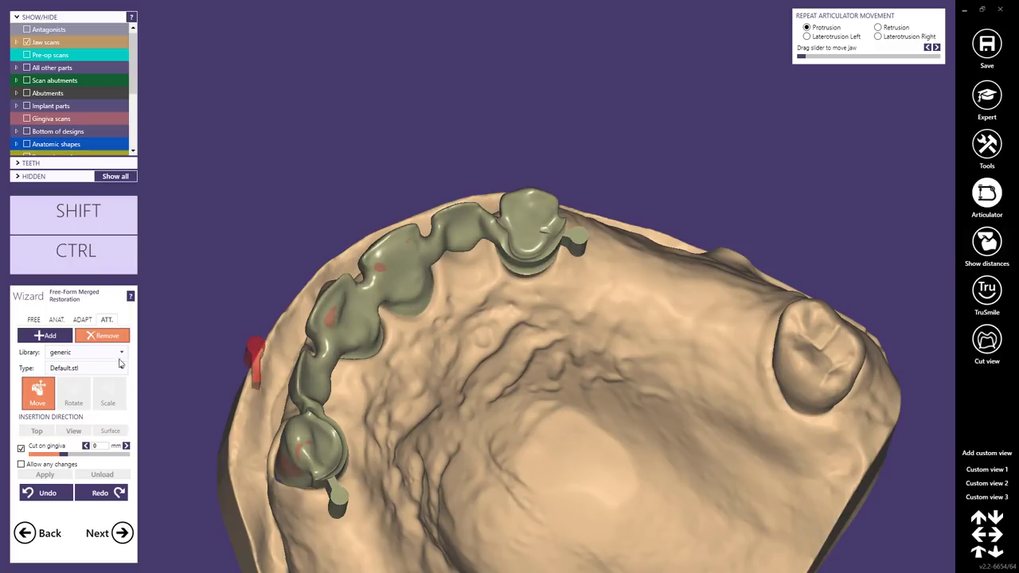
click(123, 353)
drag(124, 398, 118, 460)
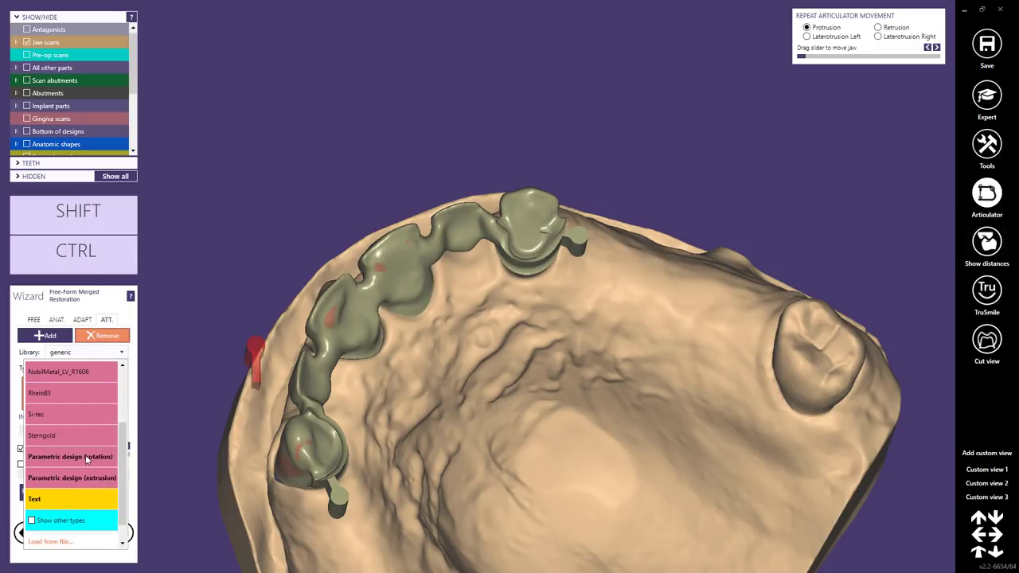
click(85, 456)
Choose the rounded rectangle profile and set its radius to 0.75, height to 9.22 and width to 1.5.
drag(937, 111, 830, 80)
click(883, 98)
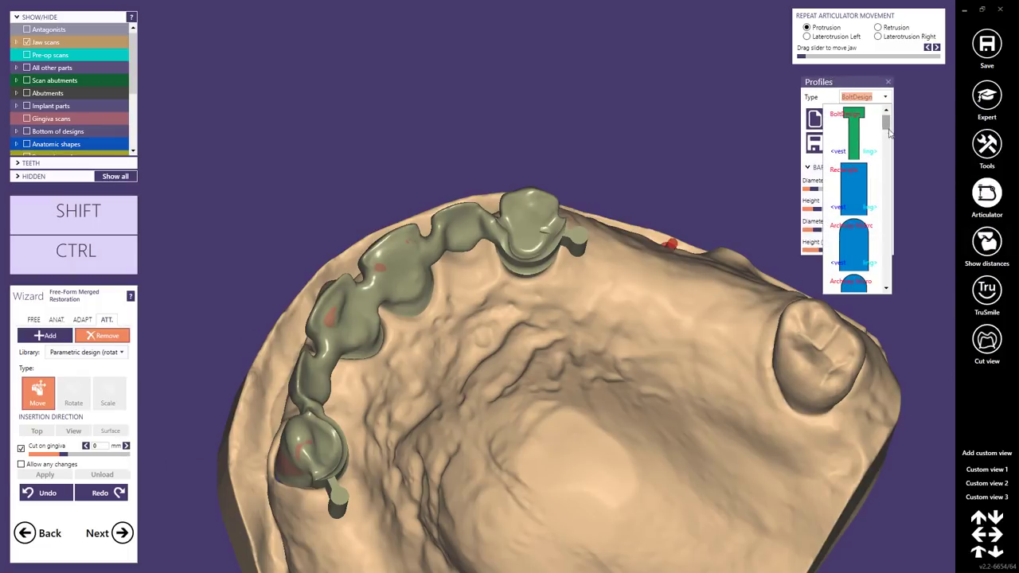
drag(890, 134, 882, 239)
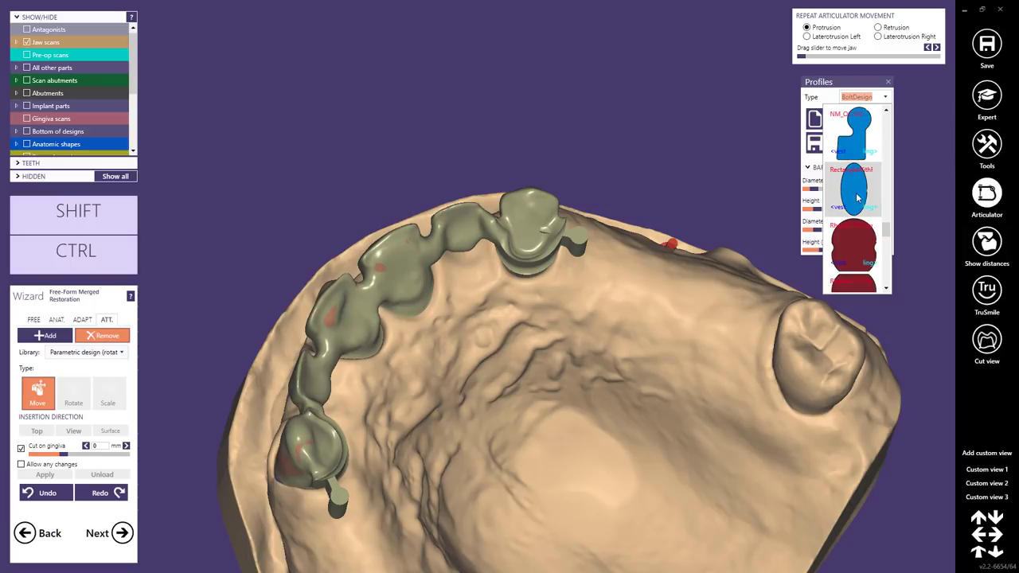
click(857, 199)
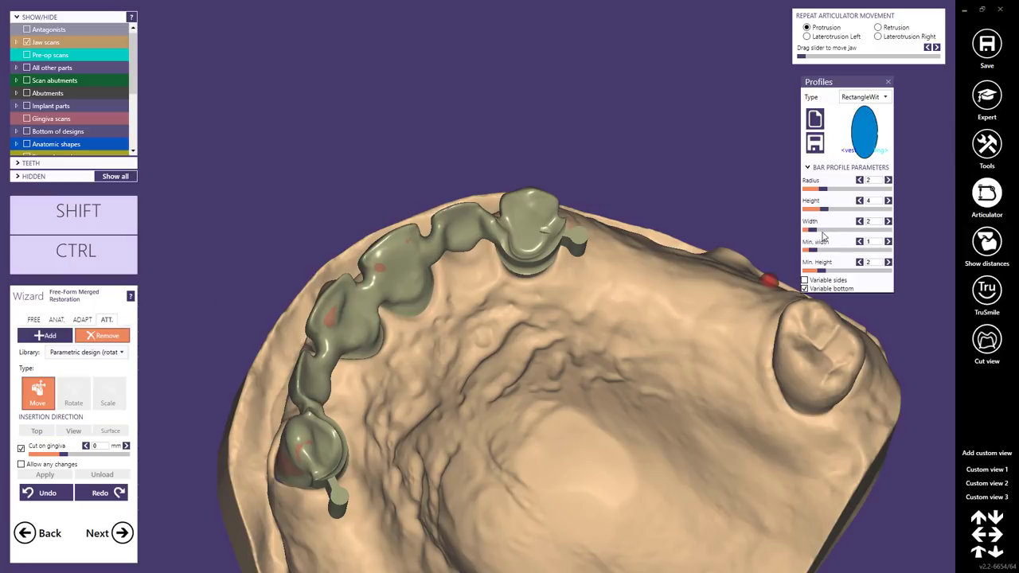
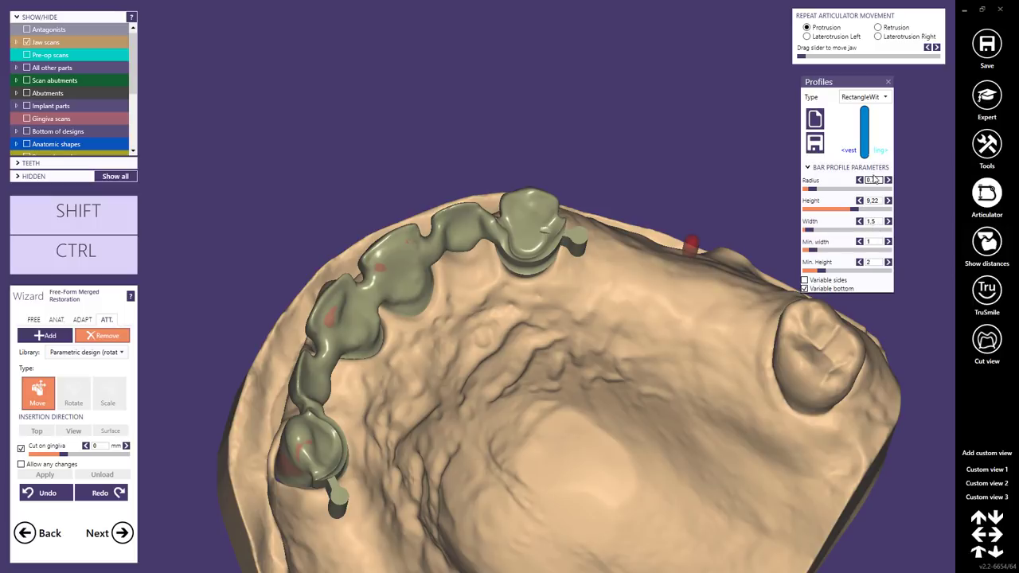
Position the parametric pin palatally between teeth 22 and 23, allow any changes and subtract it from the bridge.
mouse_move(704, 227)
right_down()
mouse_move(648, 255)
mouse_move(549, 243)
mouse_move(535, 169)
mouse_move(510, 225)
right_up()
scroll(507, 225, up, 5)
drag(506, 221, 493, 180)
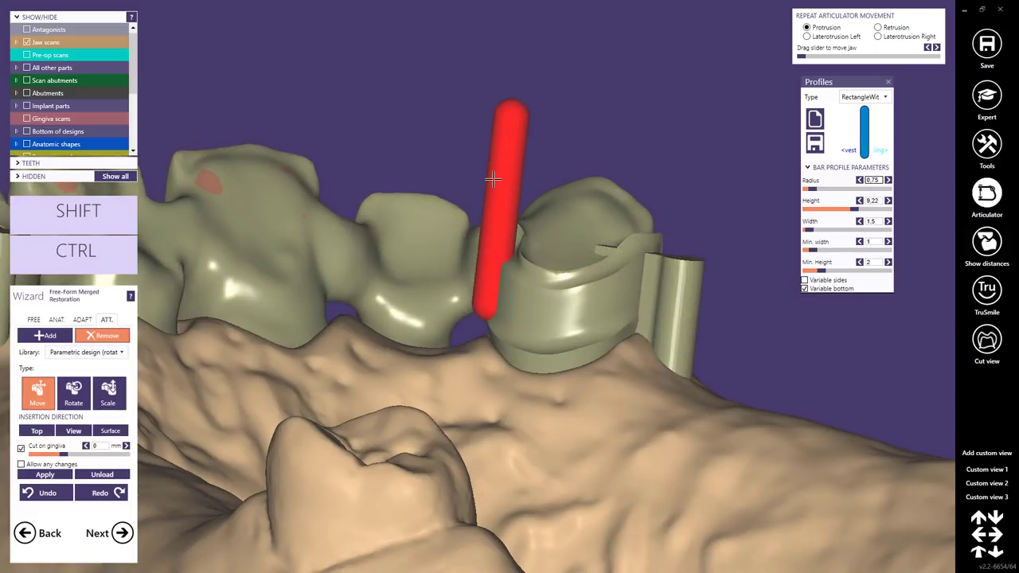
right_drag(494, 201, 528, 296)
shift+scroll(539, 283, down, 3)
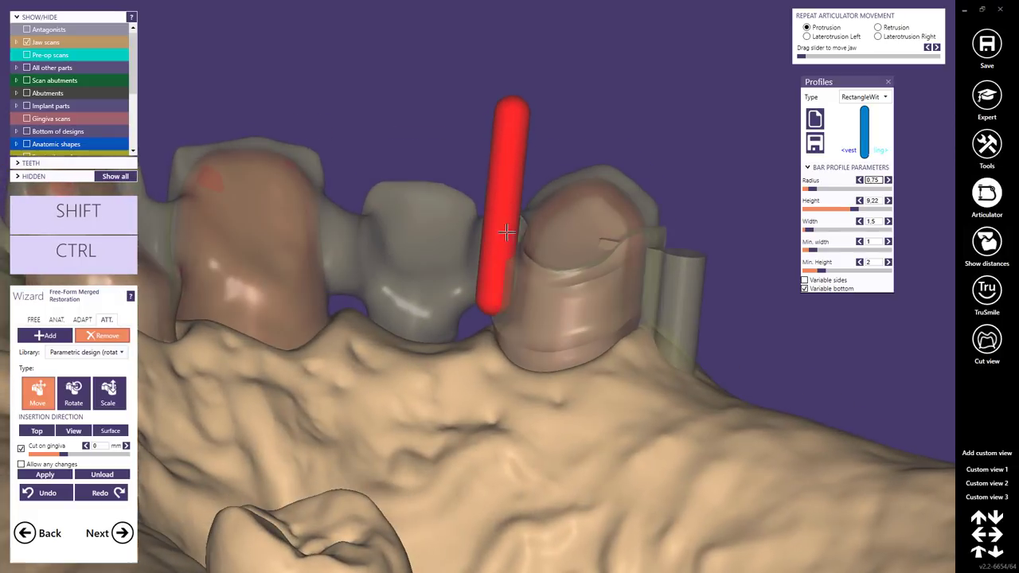
mouse_move(512, 235)
right_down()
mouse_move(509, 286)
mouse_move(520, 267)
mouse_move(510, 283)
mouse_move(521, 299)
mouse_move(538, 273)
mouse_move(505, 271)
mouse_move(501, 283)
mouse_move(509, 280)
right_up()
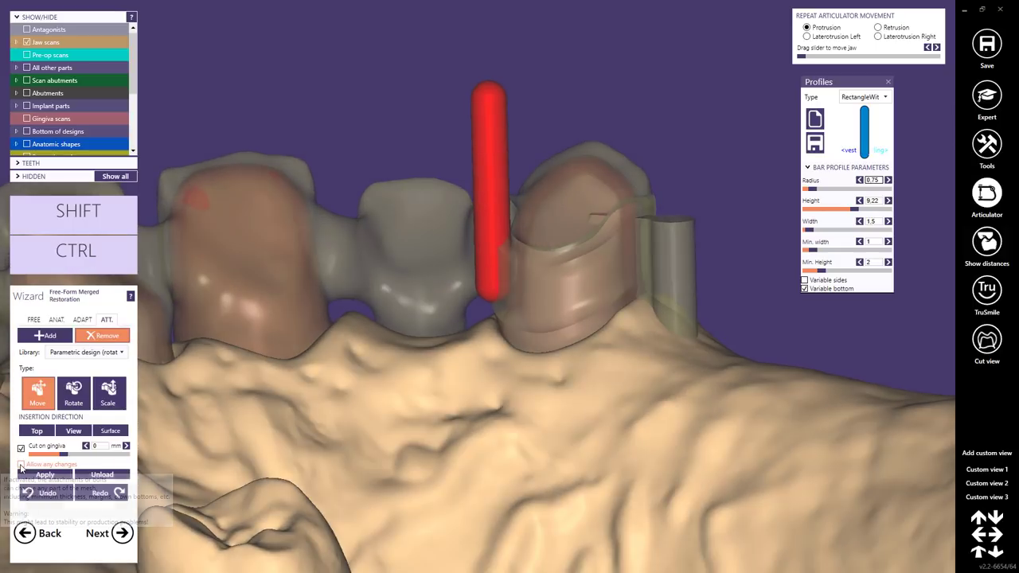
right_drag(401, 305, 502, 271)
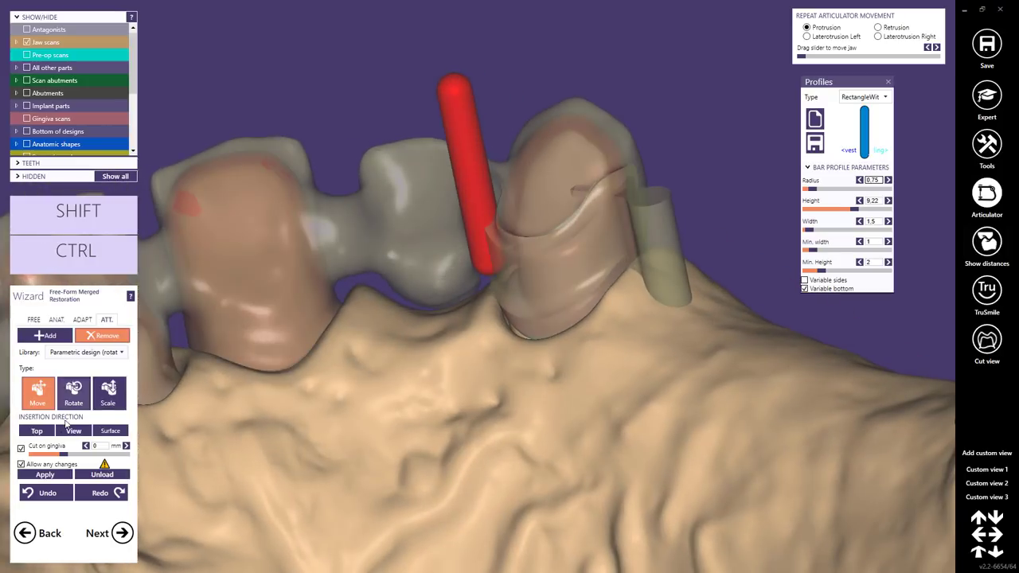
click(46, 475)
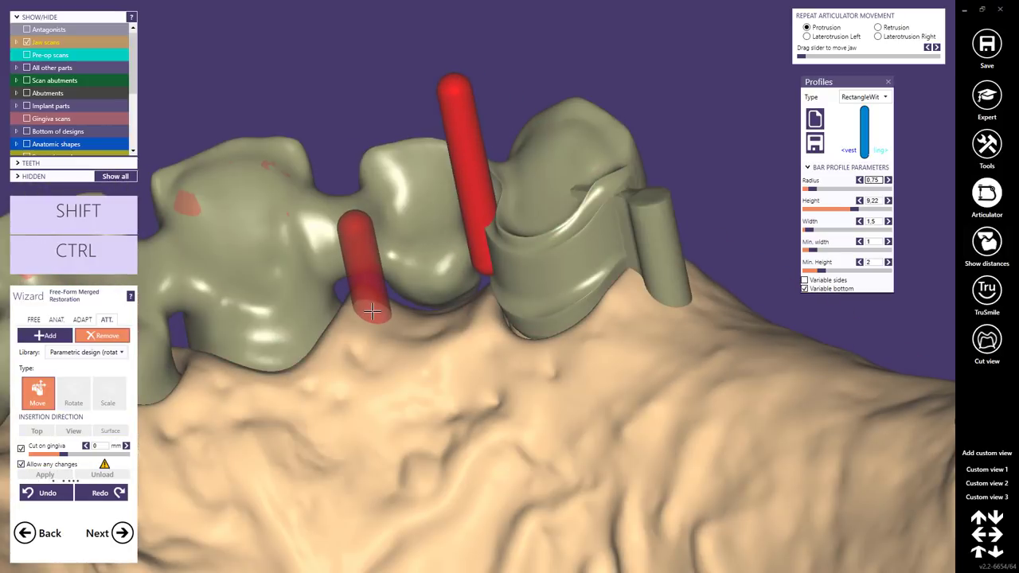
Position the same parametric pin palatally between teeth 13 and 12 and subtract it from the bridge.
click(372, 312)
right_drag(374, 311, 530, 225)
right_drag(546, 186, 521, 300)
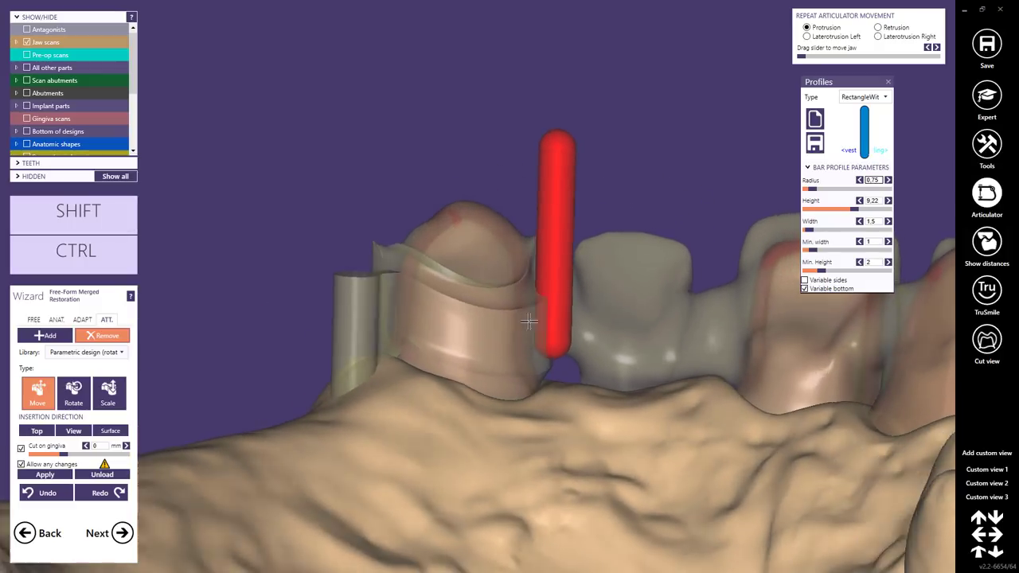
scroll(536, 315, up, 3)
right_drag(534, 315, 533, 334)
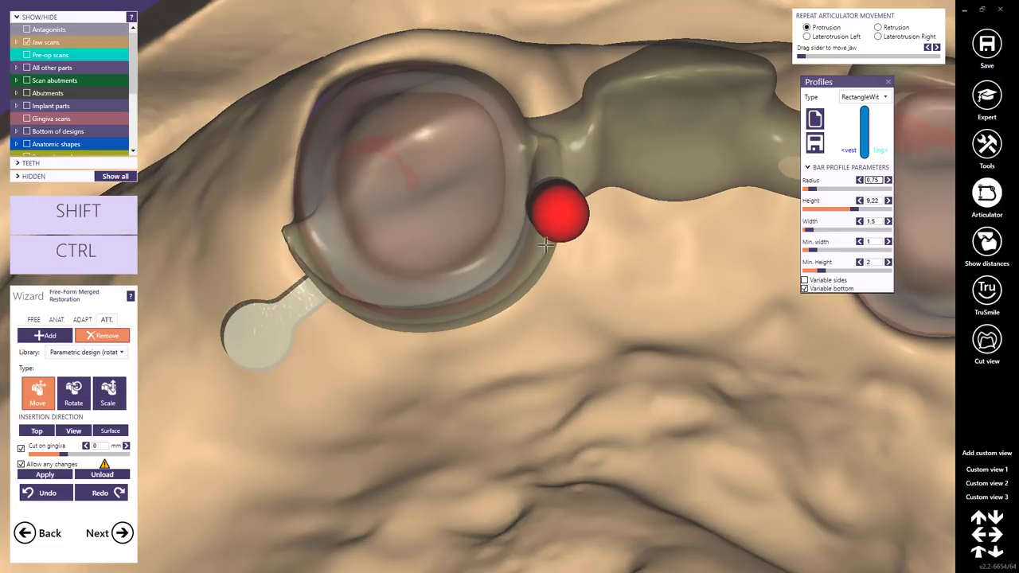
right_drag(546, 244, 542, 271)
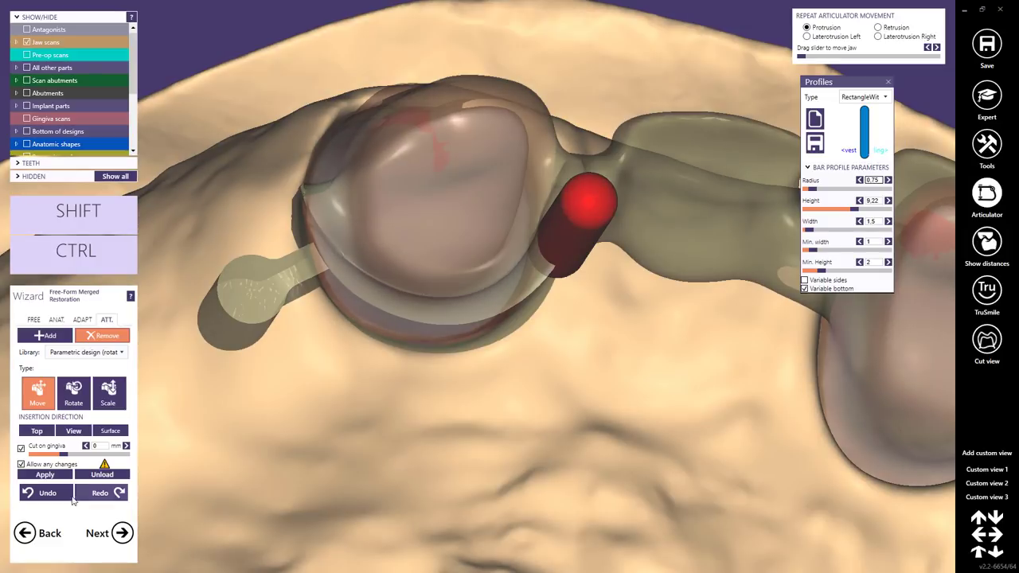
click(44, 476)
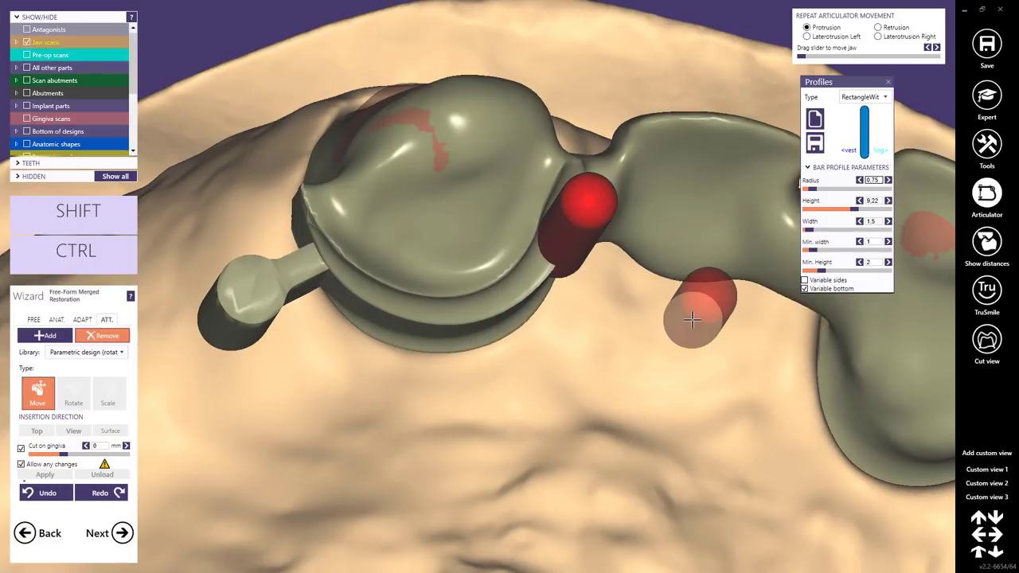
Return to free-forming and add material with the small brush along the mesial crown edge of tooth 13 beside the pin groove.
click(640, 320)
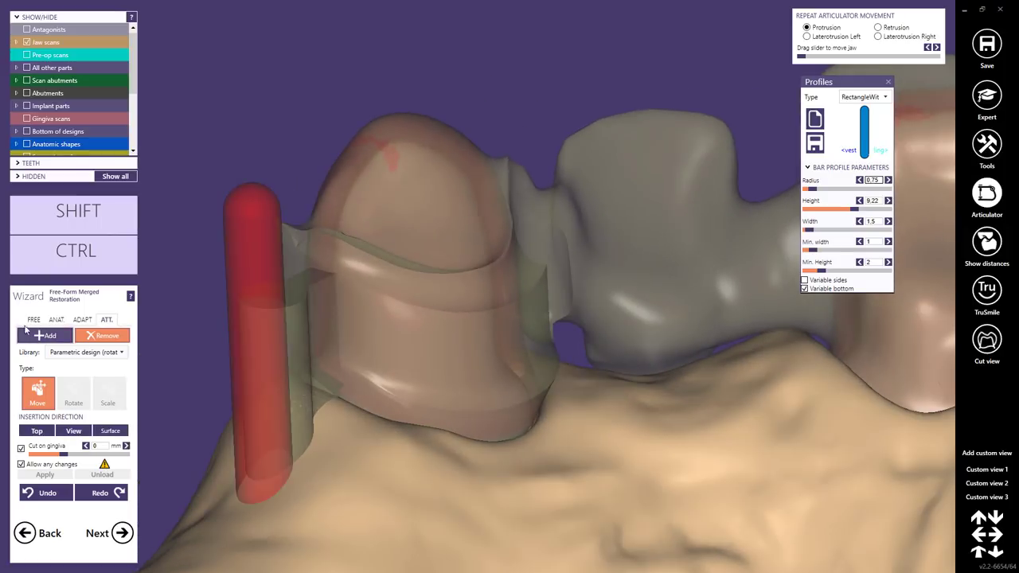
click(34, 320)
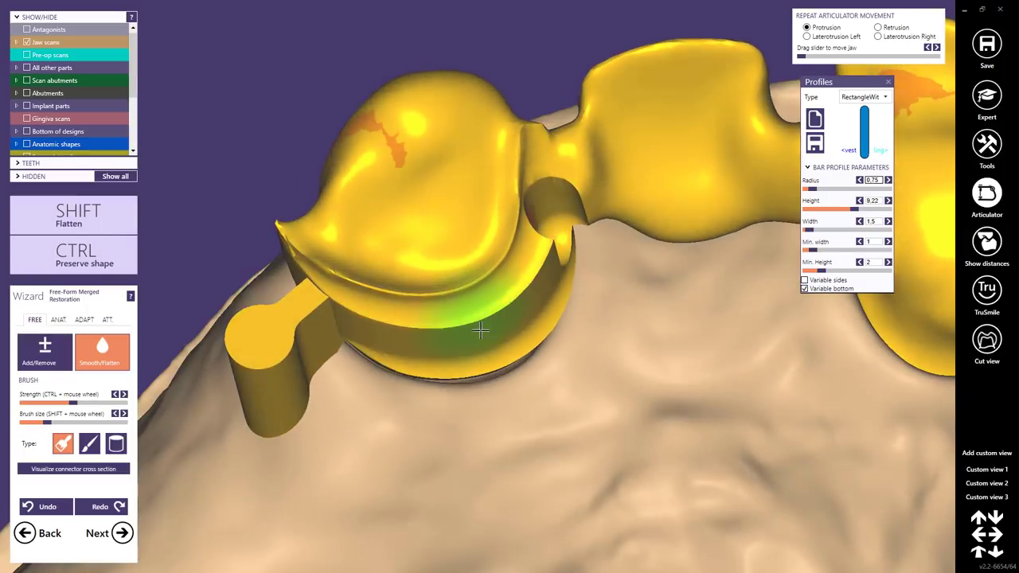
click(89, 443)
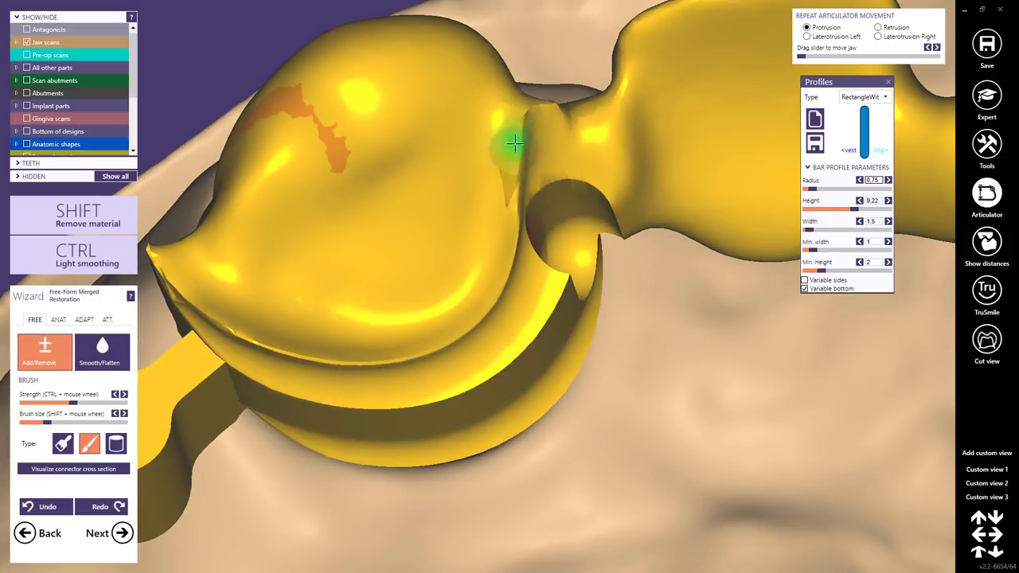
drag(520, 153, 495, 194)
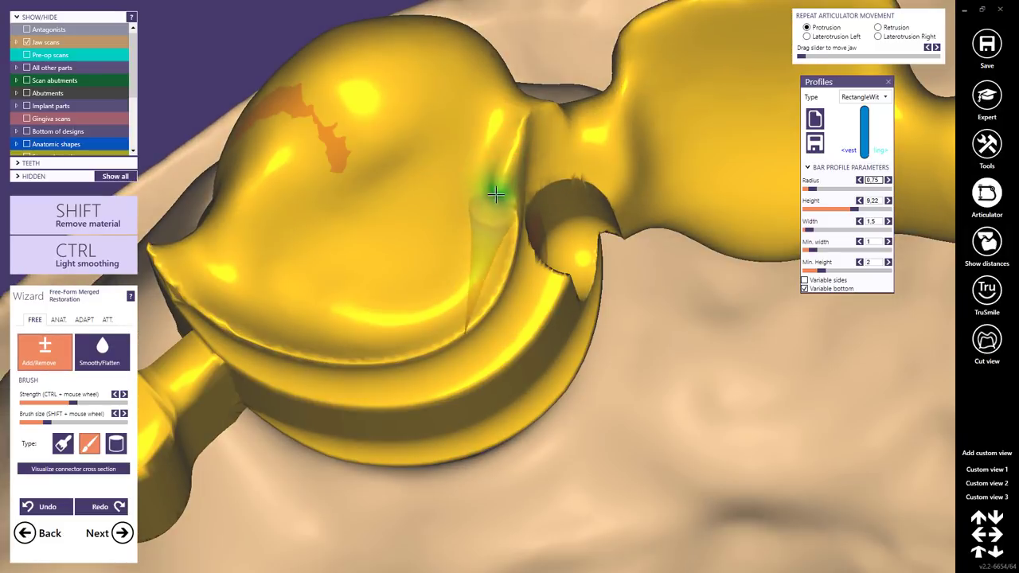
mouse_move(495, 254)
mouse_down()
mouse_move(501, 173)
mouse_move(480, 246)
mouse_up()
right_drag(480, 246, 495, 253)
drag(494, 252, 502, 259)
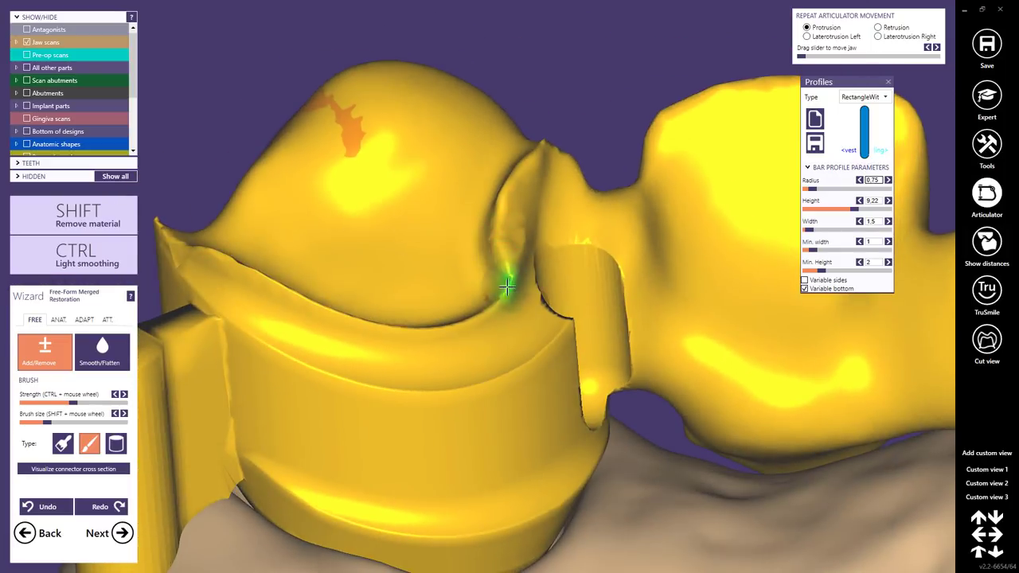
Smooth the mesial crown edge of tooth 13 and the rim of the adjacent pin groove with the small brush.
right_drag(507, 285, 278, 250)
click(102, 350)
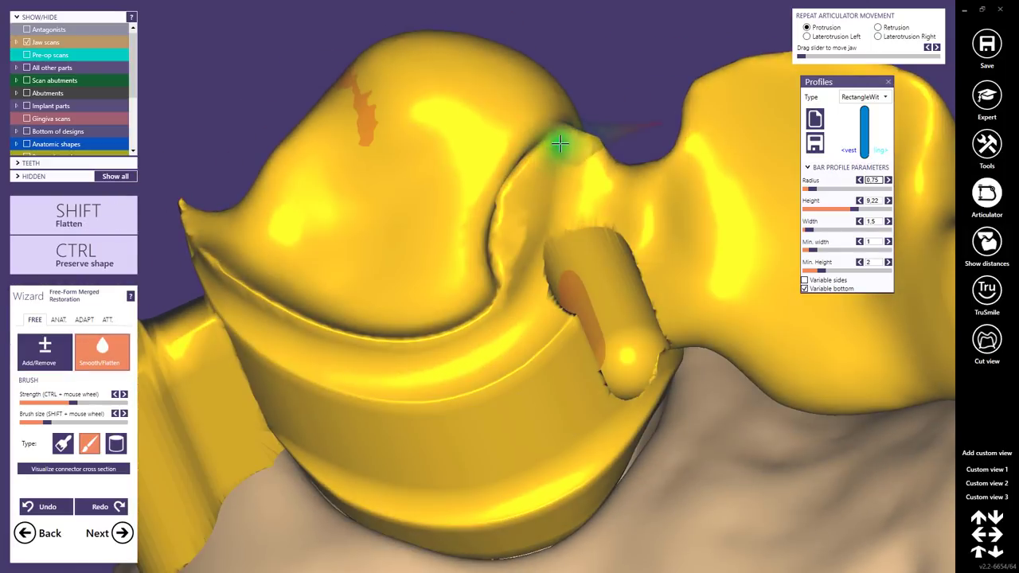
mouse_move(573, 154)
mouse_down()
mouse_move(496, 200)
mouse_move(478, 238)
mouse_move(571, 203)
mouse_move(533, 195)
mouse_move(519, 265)
mouse_move(538, 291)
mouse_up()
right_drag(538, 291, 538, 297)
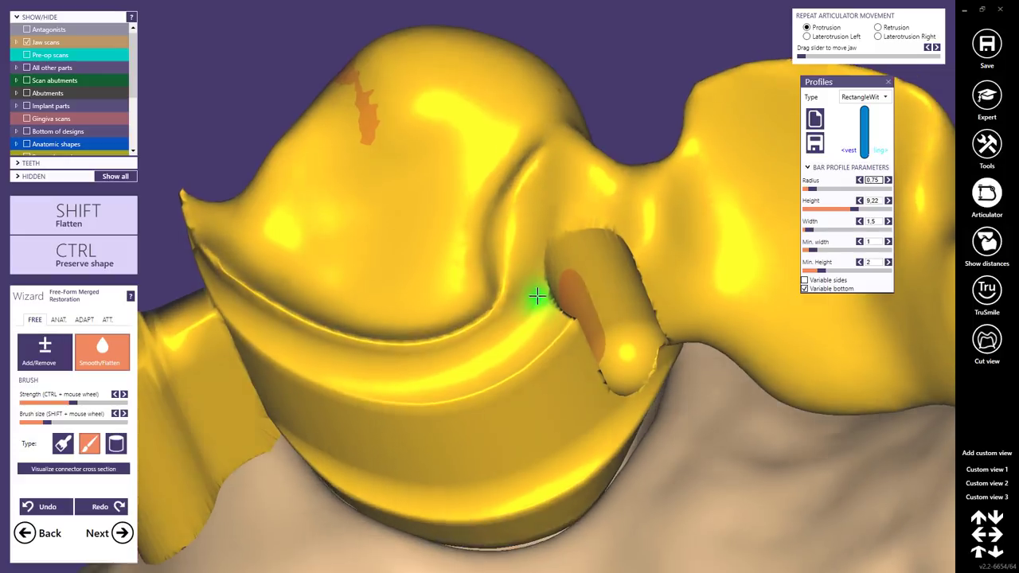
mouse_move(628, 225)
mouse_down()
mouse_move(526, 346)
mouse_move(541, 343)
mouse_move(544, 353)
mouse_up()
mouse_move(544, 353)
right_down()
mouse_move(568, 371)
mouse_move(520, 281)
right_up()
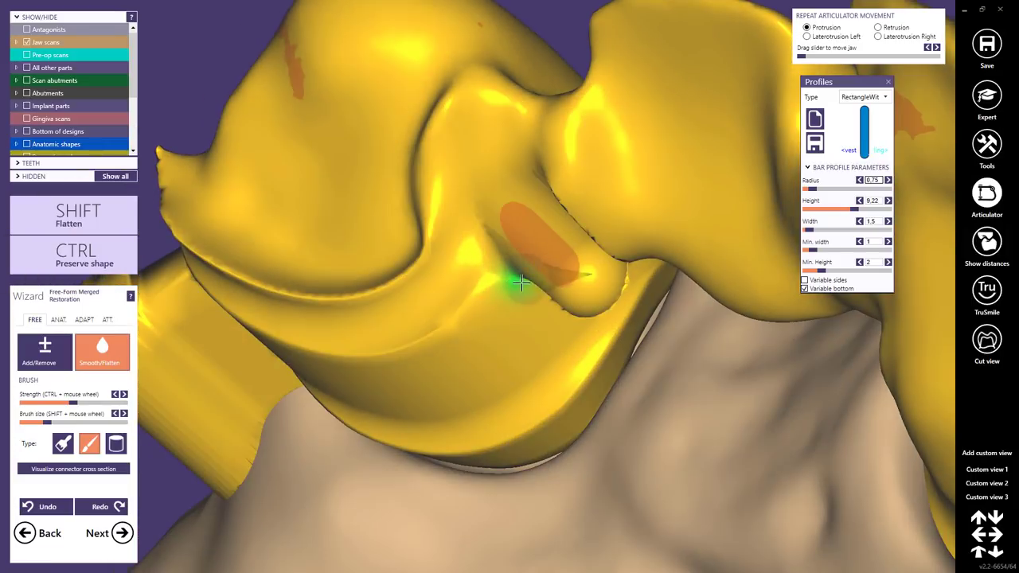
Switch the merged bridge's visual properties to faceted shading and examine the smoothed groove area at tooth 13 from several angles.
mouse_move(611, 291)
right_down()
mouse_move(629, 279)
mouse_move(467, 337)
right_up()
right_click(407, 288)
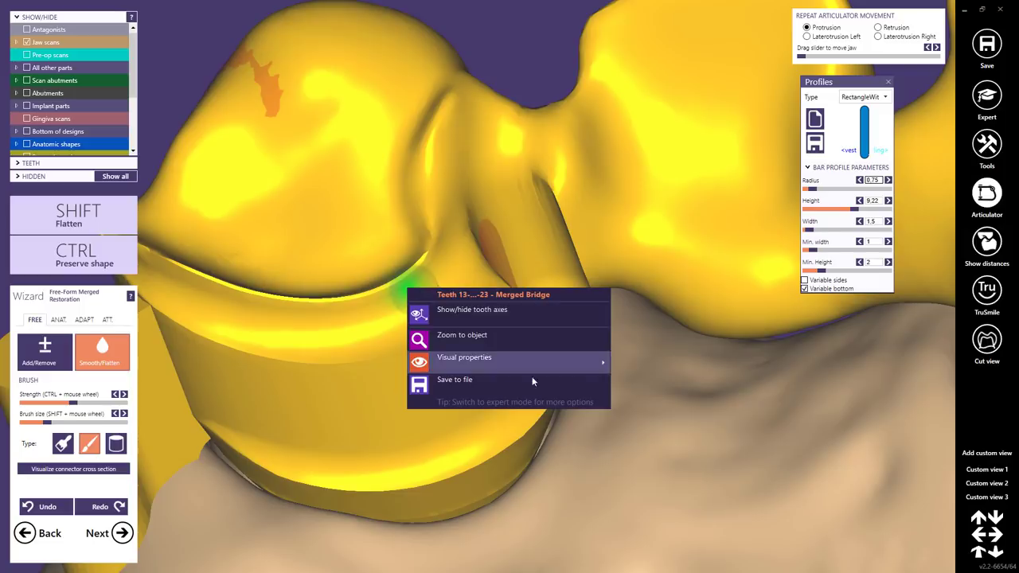
mouse_move(569, 365)
click(660, 413)
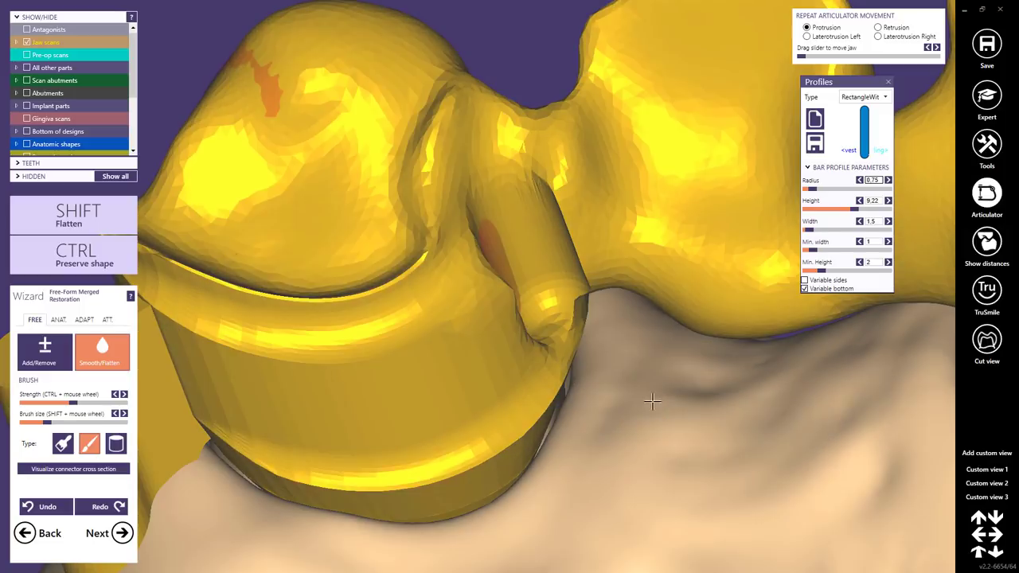
mouse_move(661, 413)
right_down()
mouse_move(610, 284)
mouse_move(569, 304)
mouse_move(521, 296)
right_up()
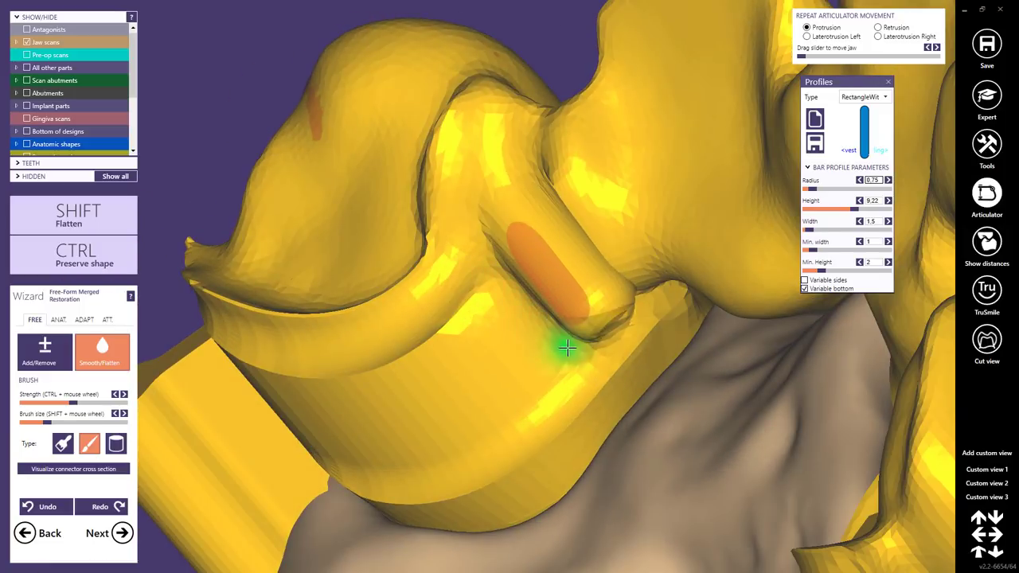
mouse_move(567, 347)
right_down()
mouse_move(564, 359)
mouse_move(571, 324)
right_up()
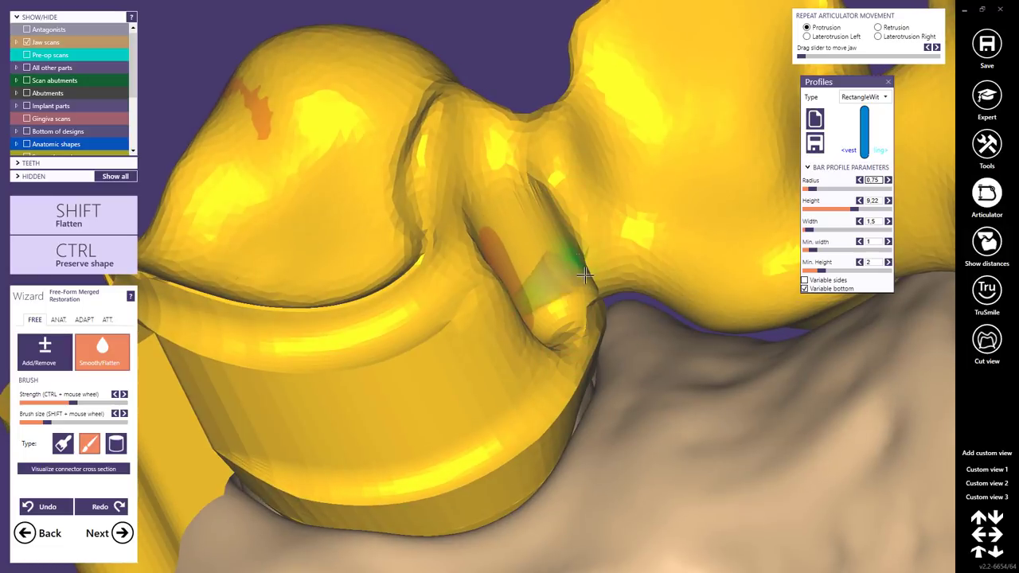
right_drag(595, 344, 590, 288)
Smooth the stepped spot on the palatal crown surface of tooth 23 with the small brush.
scroll(590, 310, down, 5)
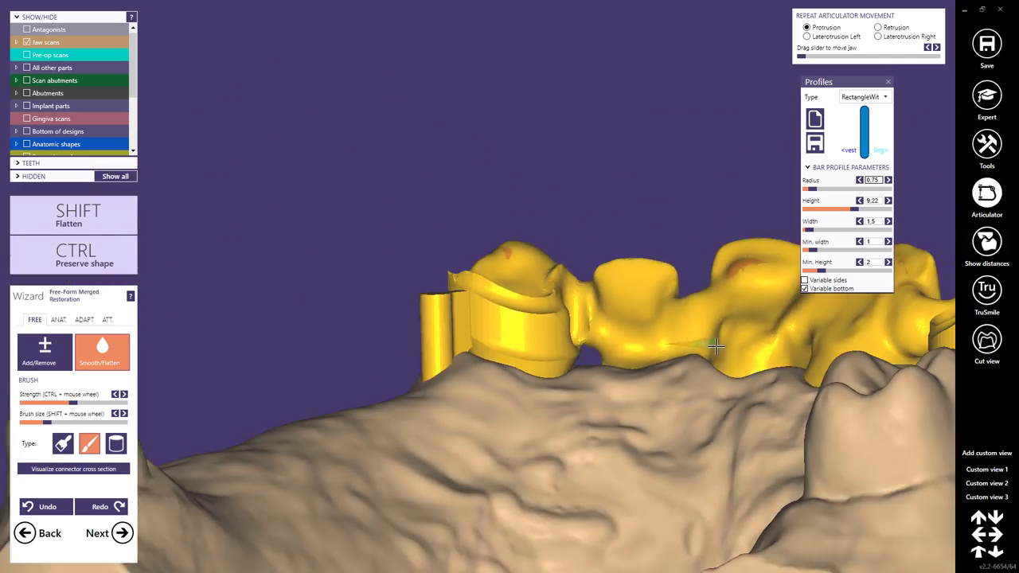
right_drag(629, 312, 654, 316)
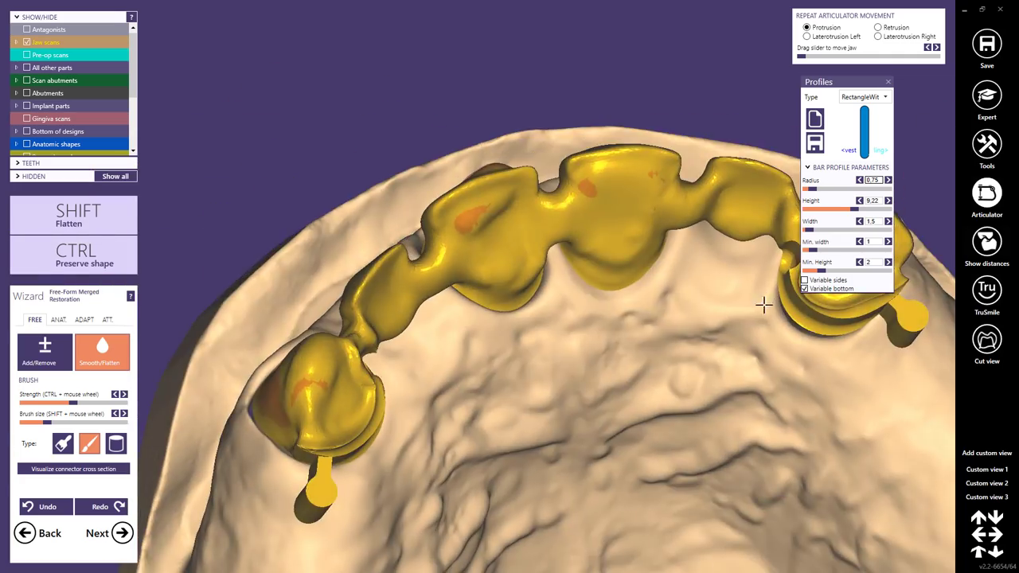
middle_drag(864, 313, 567, 307)
right_drag(567, 307, 509, 223)
scroll(494, 219, up, 3)
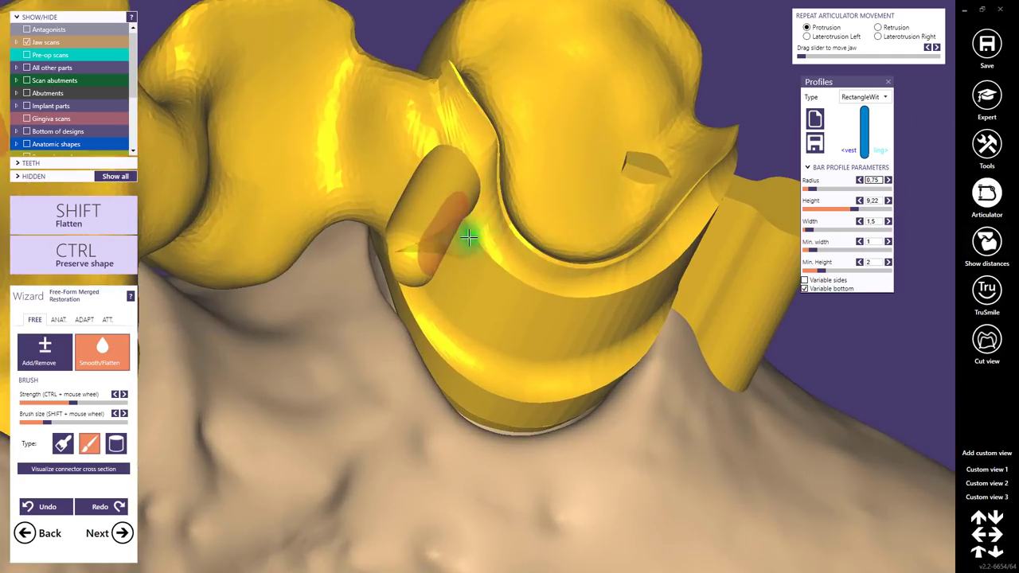
drag(610, 171, 646, 171)
mouse_move(646, 170)
right_down()
mouse_move(363, 292)
mouse_move(380, 288)
right_up()
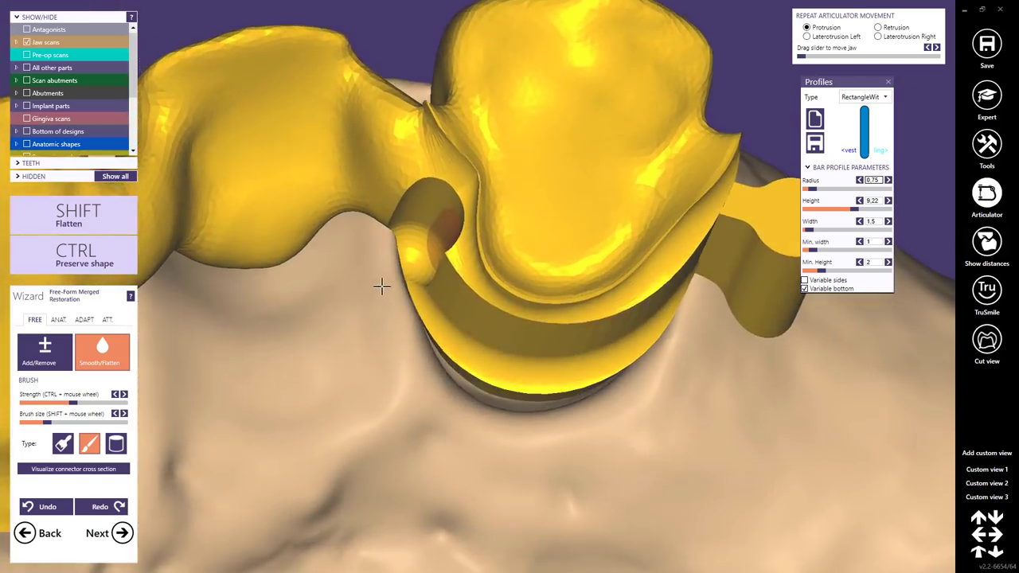
Finish free-forming the merged bridge, save the free-forming modifications and continue without saving the scene.
scroll(383, 286, down, 5)
right_drag(277, 451, 386, 332)
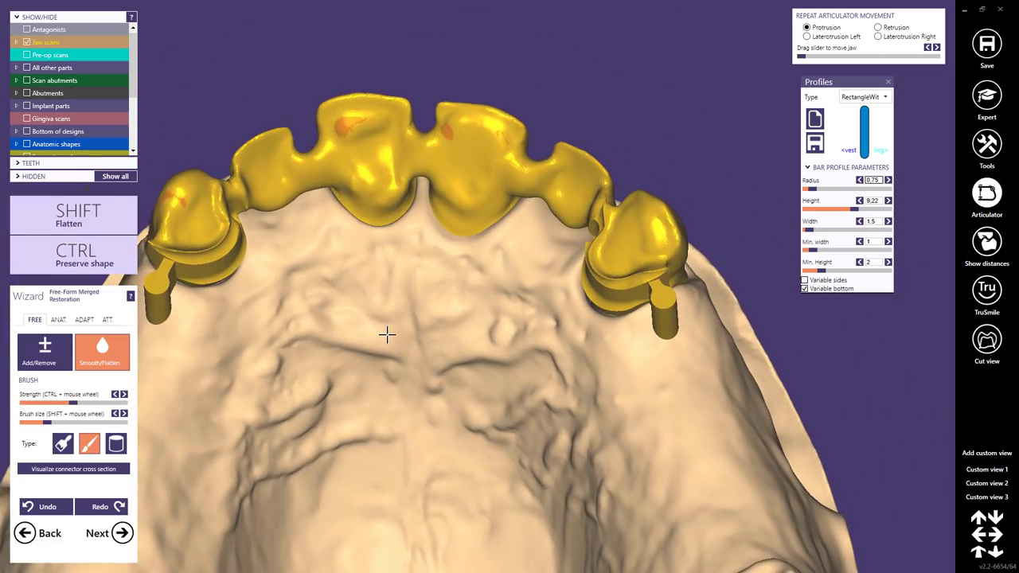
click(110, 533)
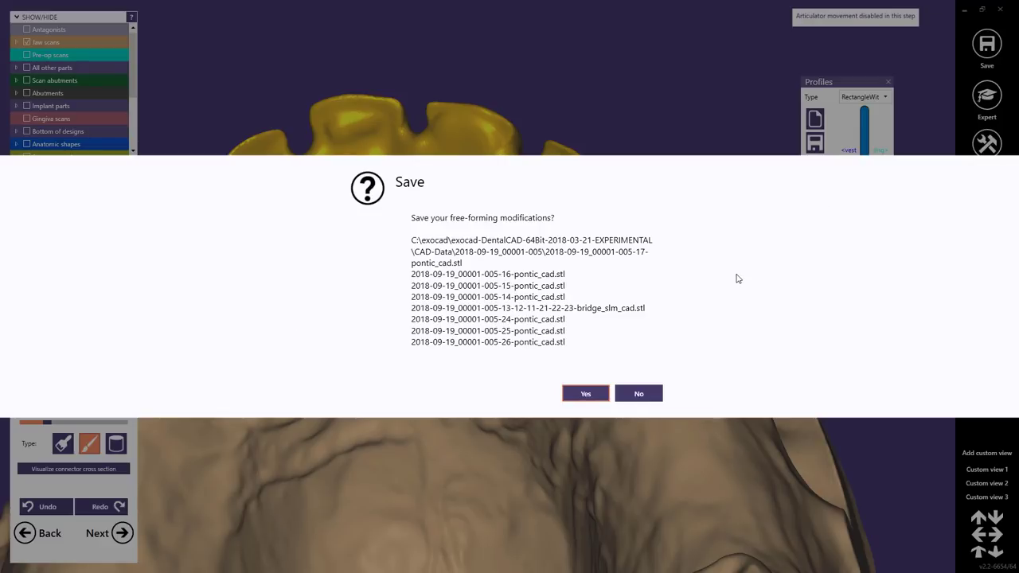
click(586, 397)
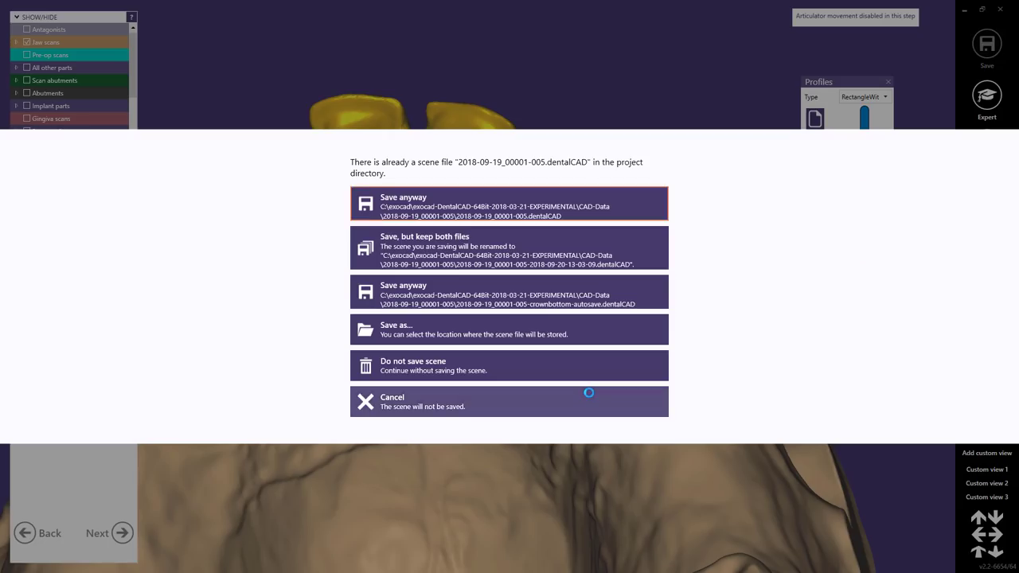
click(404, 366)
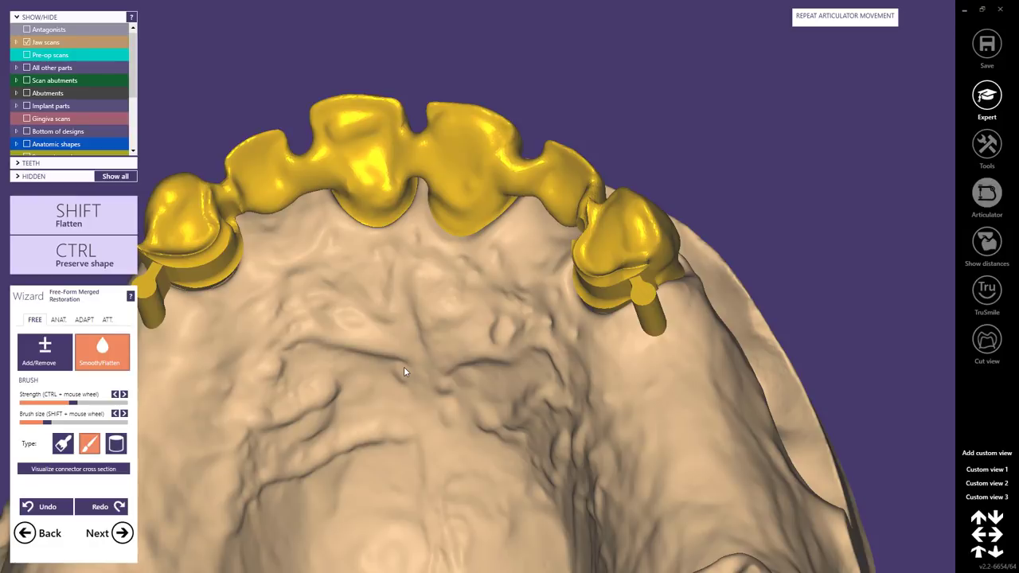